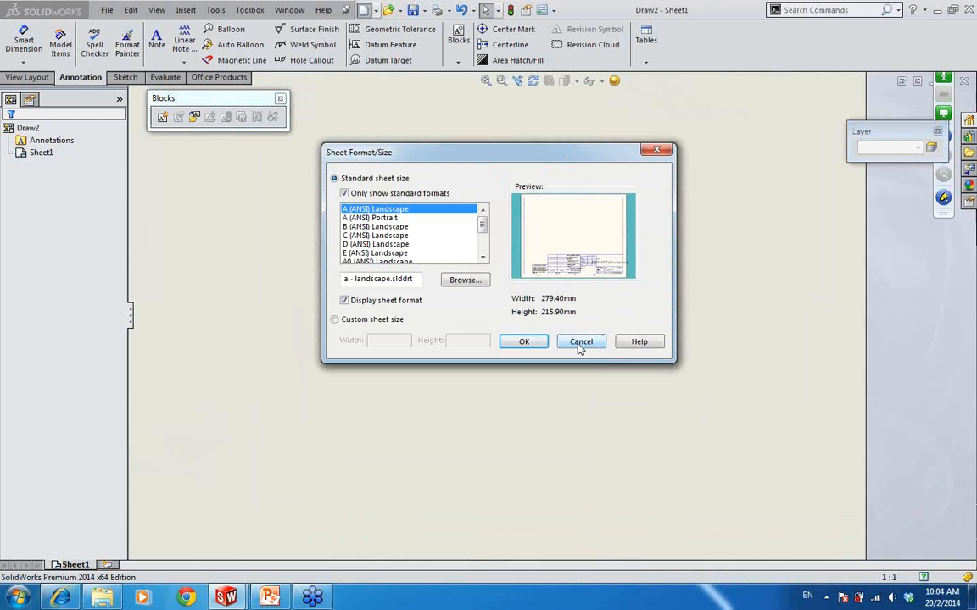
- Dismiss the standard sheet size choice to start with a blank sheet, and move the Blocks toolbar off the sheet
left_click(580, 343)
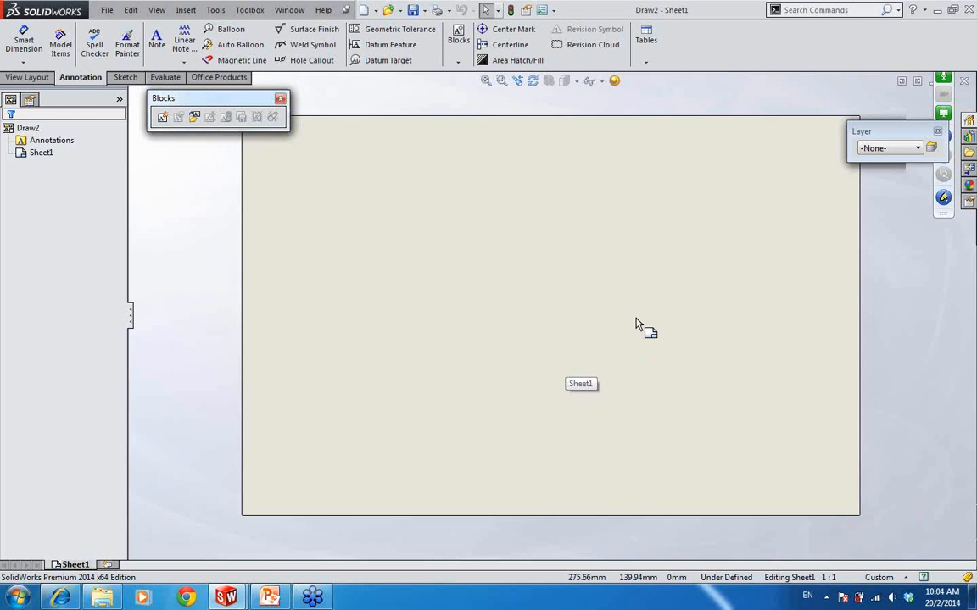
scroll(636, 320, "down", 1)
mouse_move(525, 348)
middle_mouse_down()
mouse_move(507, 333)
mouse_move(512, 353)
middle_mouse_up()
left_click(510, 299)
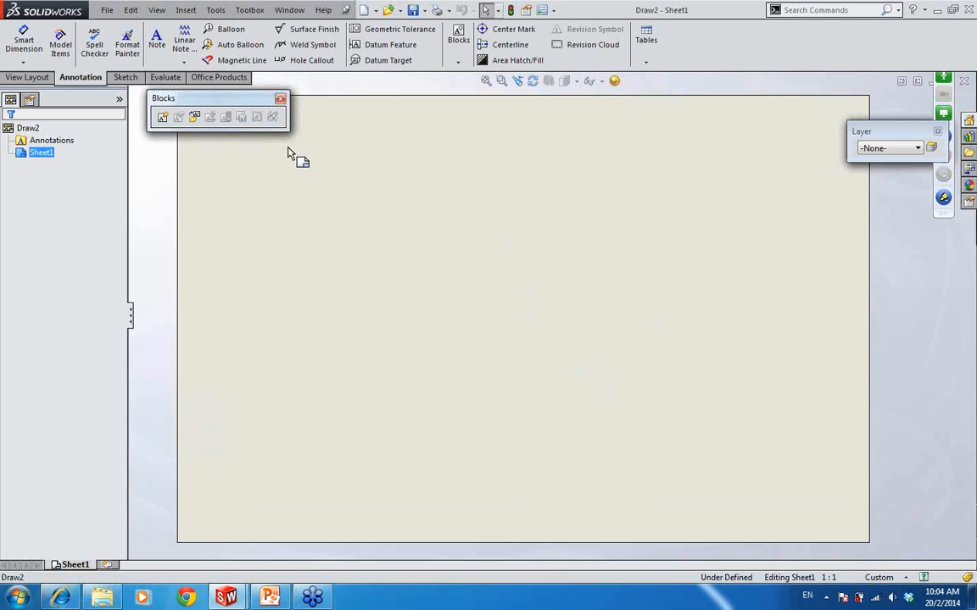
left_click_drag(211, 98, 136, 134)
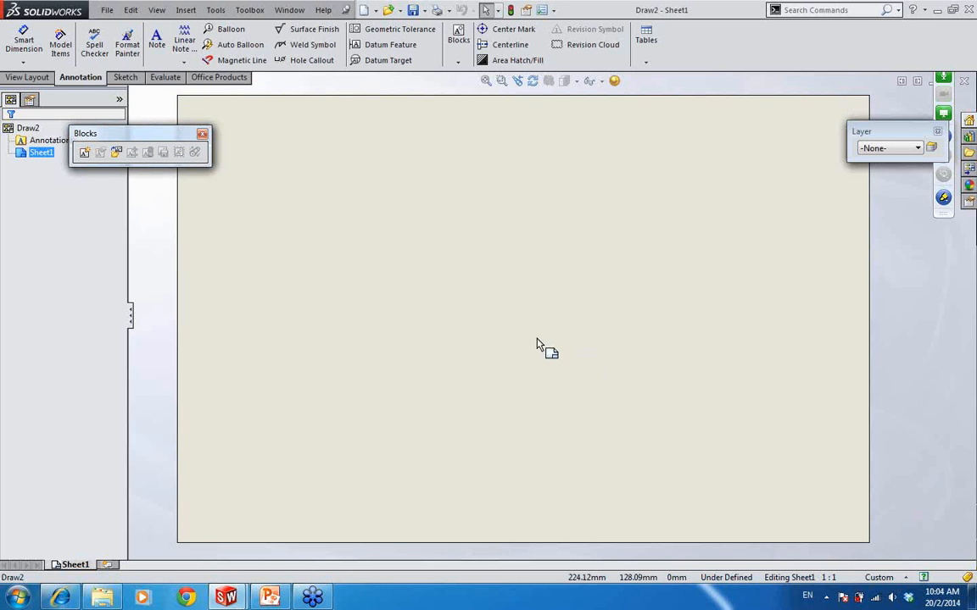
- Open Sheet1's sheet format for editing
scroll(586, 299, "up", 1)
scroll(566, 315, "down", 1)
mouse_move(556, 318)
middle_mouse_down()
mouse_move(548, 306)
mouse_move(543, 316)
middle_mouse_up()
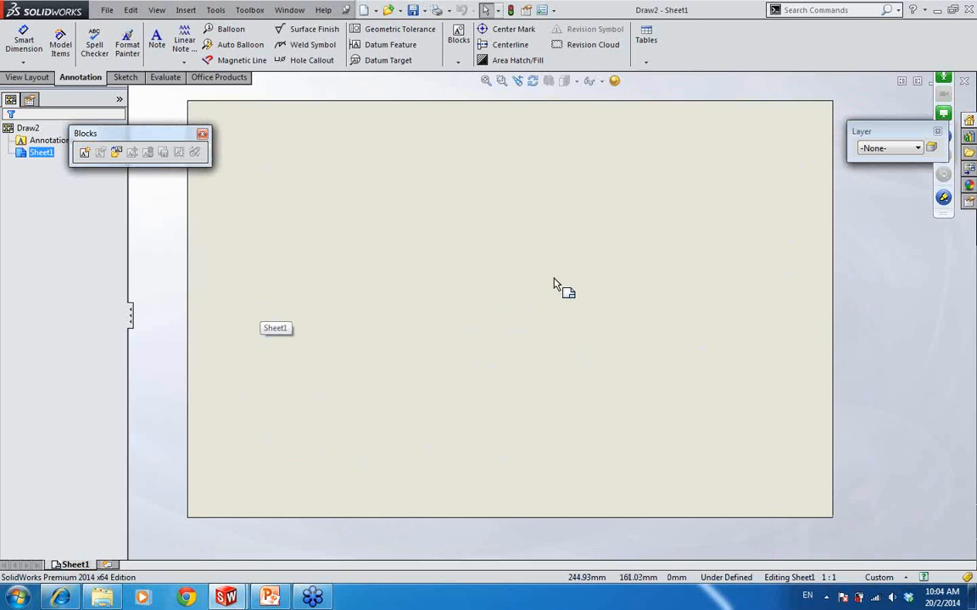
scroll(554, 282, "down", 1)
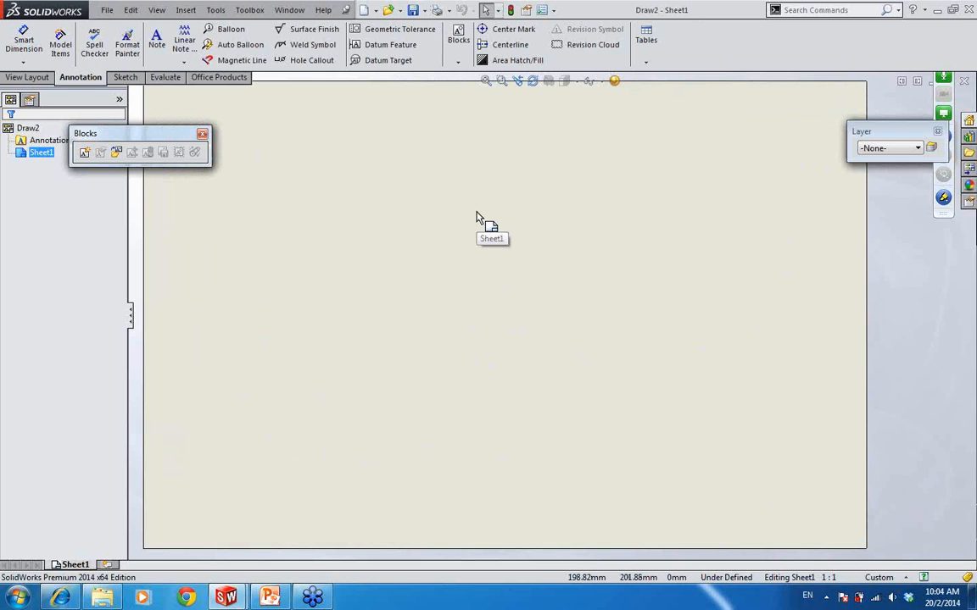
right_click(479, 189)
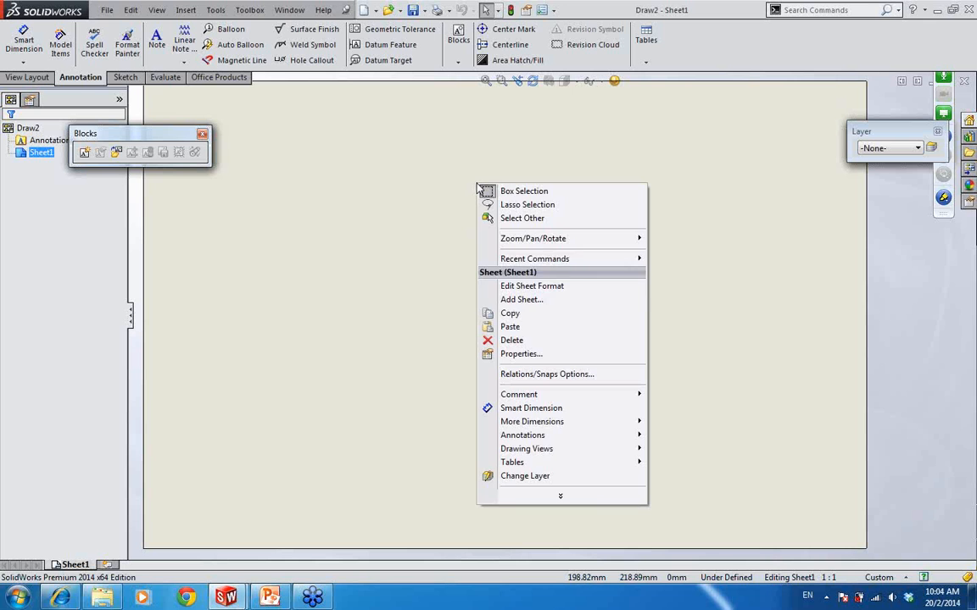
left_click(591, 287)
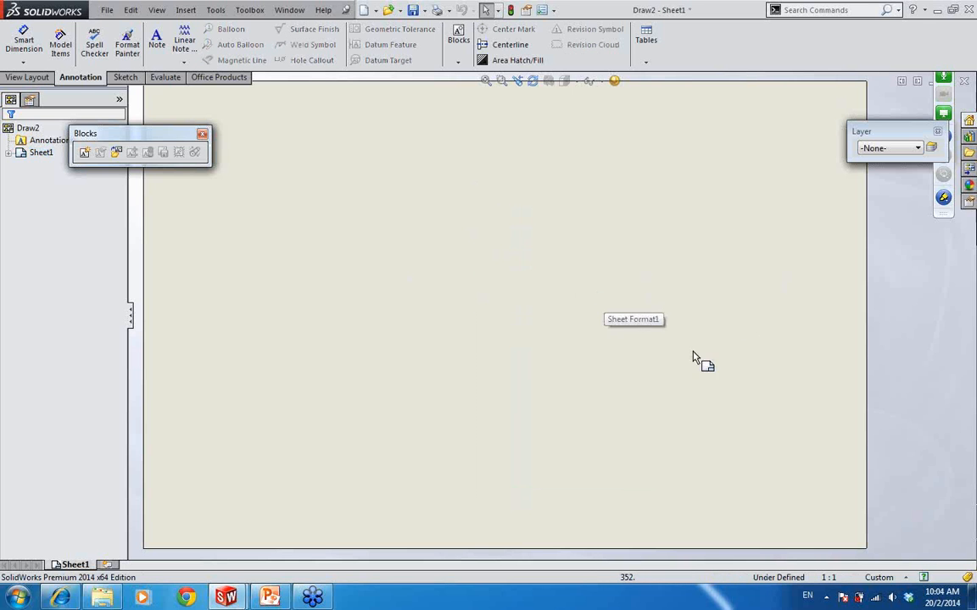
- Sketch a corner rectangle border just inside the sheet edges, from about (11, 271) mm to about (421, 10) mm
left_click(124, 78)
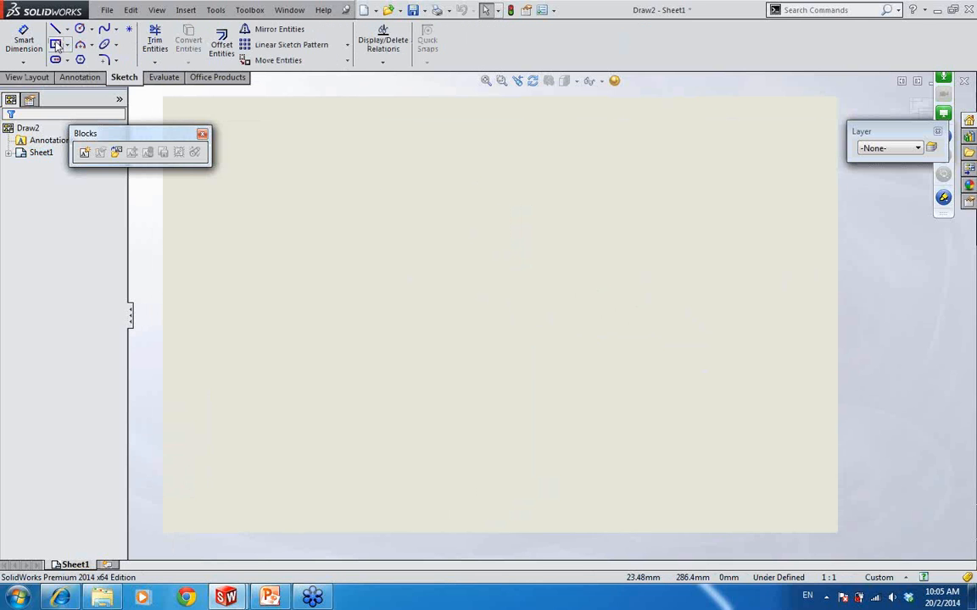
left_click(68, 45)
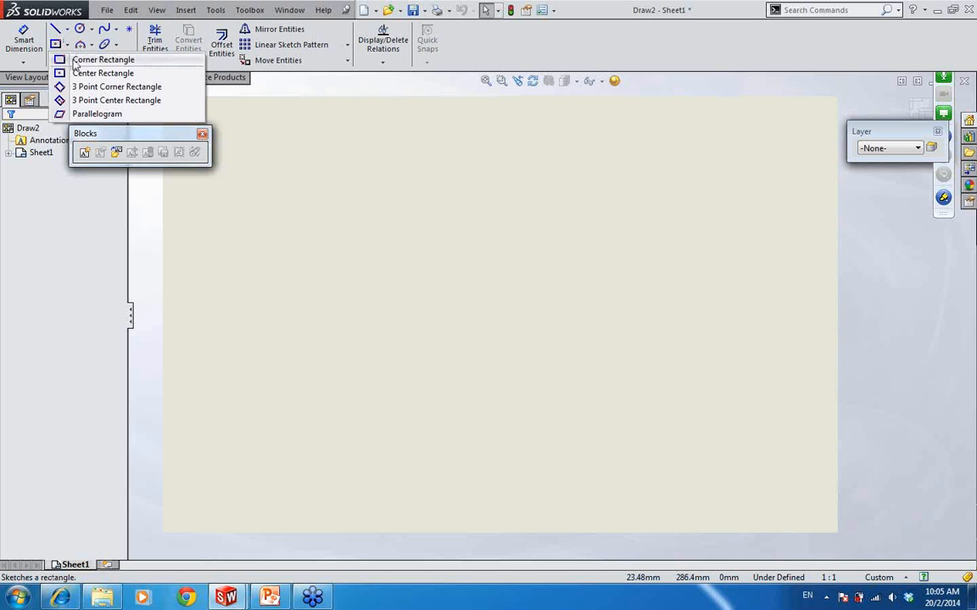
left_click(80, 59)
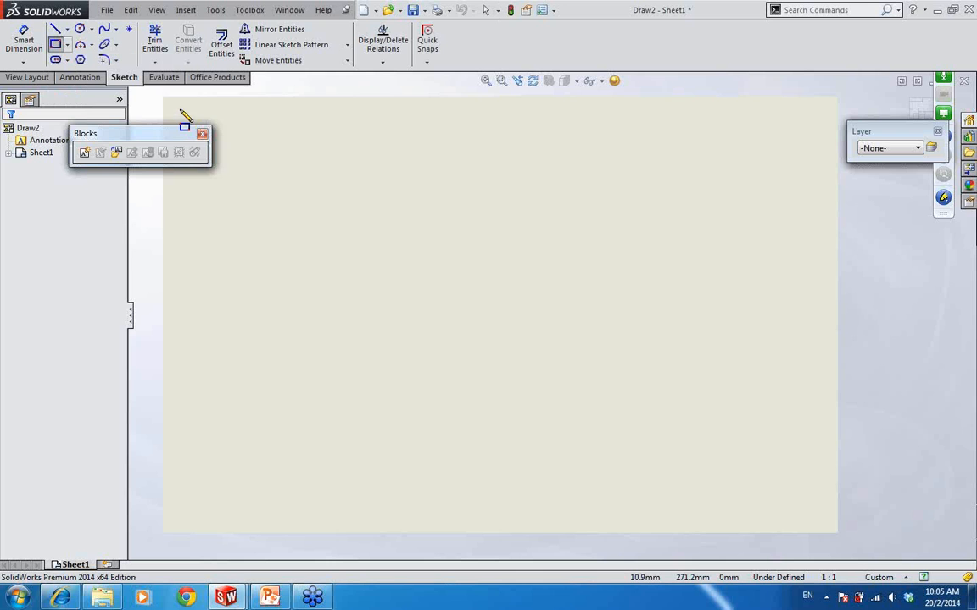
left_click(178, 110)
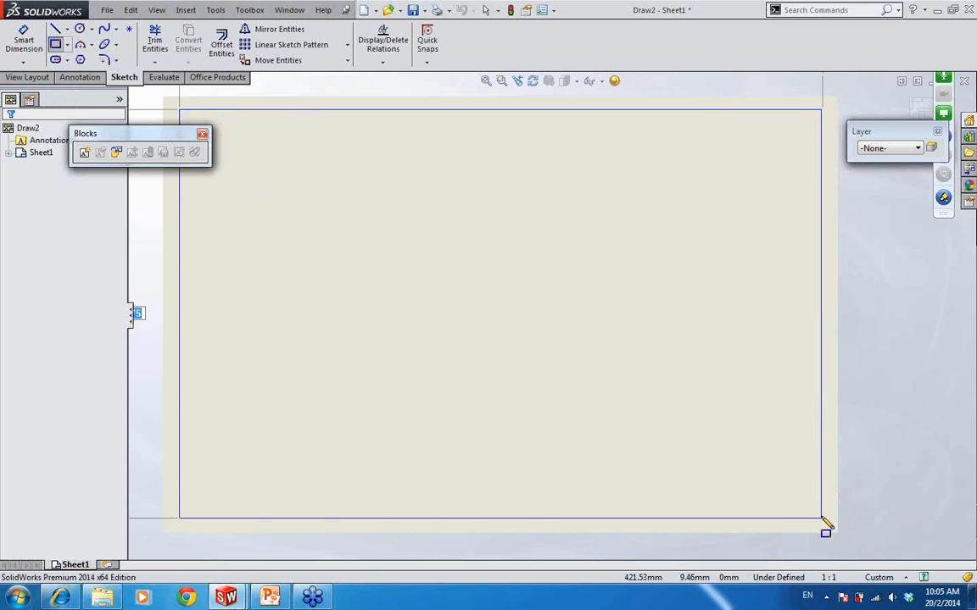
left_click(821, 516)
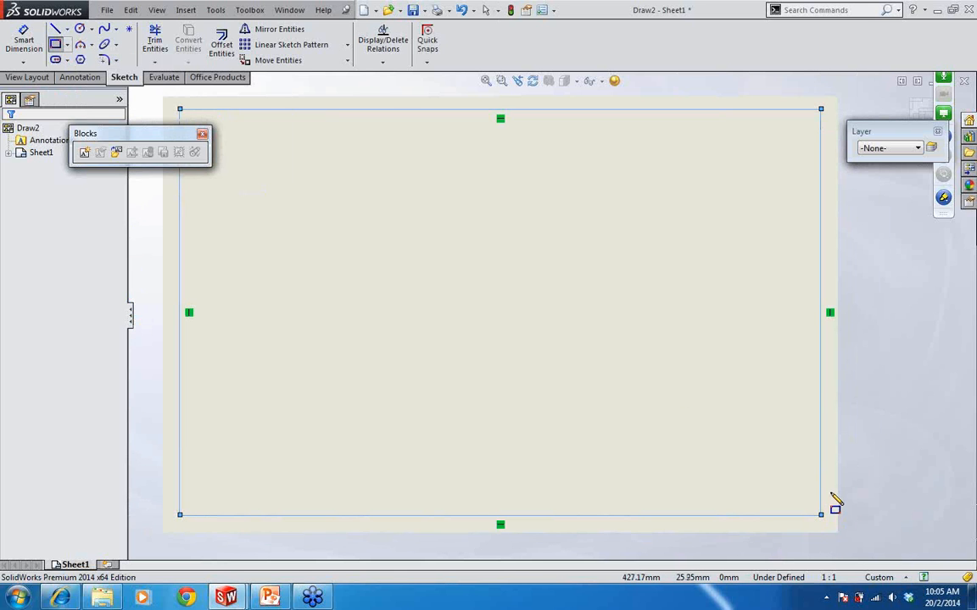
key("Escape")
scroll(462, 279, "up", 1)
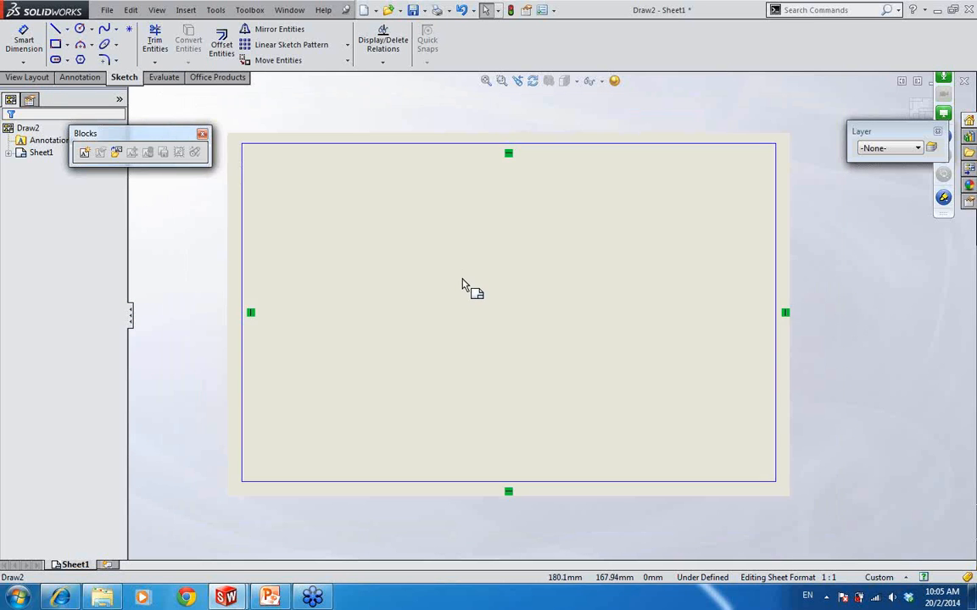
middle_click_drag(462, 285, 482, 272)
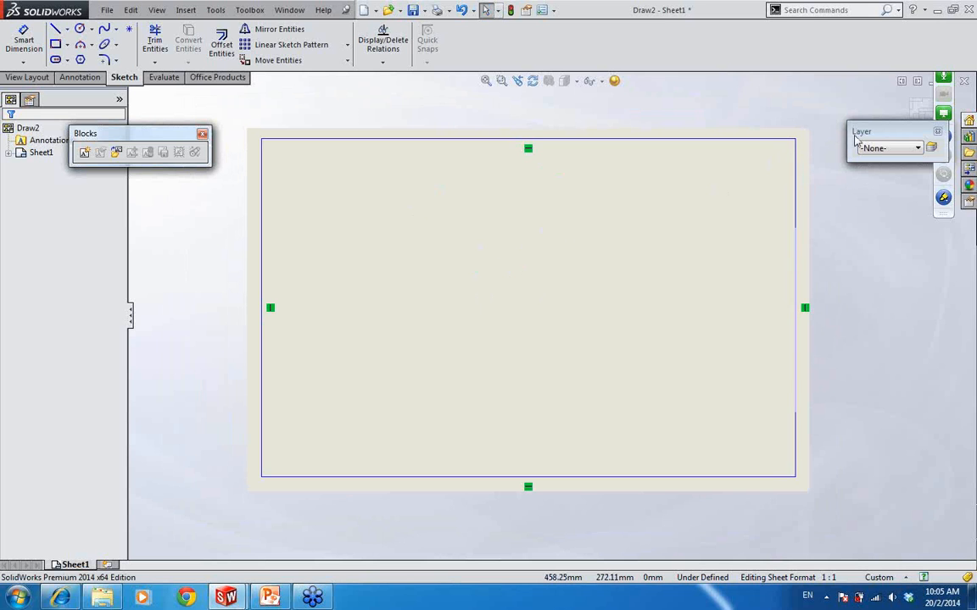
- Create a new layer named Black in the layer properties
left_click_drag(874, 131, 844, 245)
left_click(853, 253)
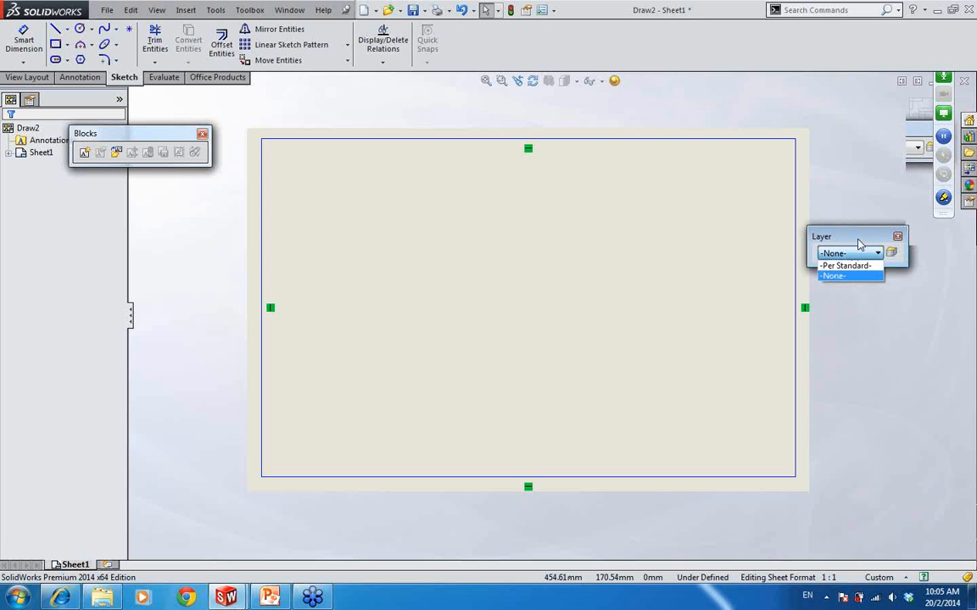
left_click(861, 238)
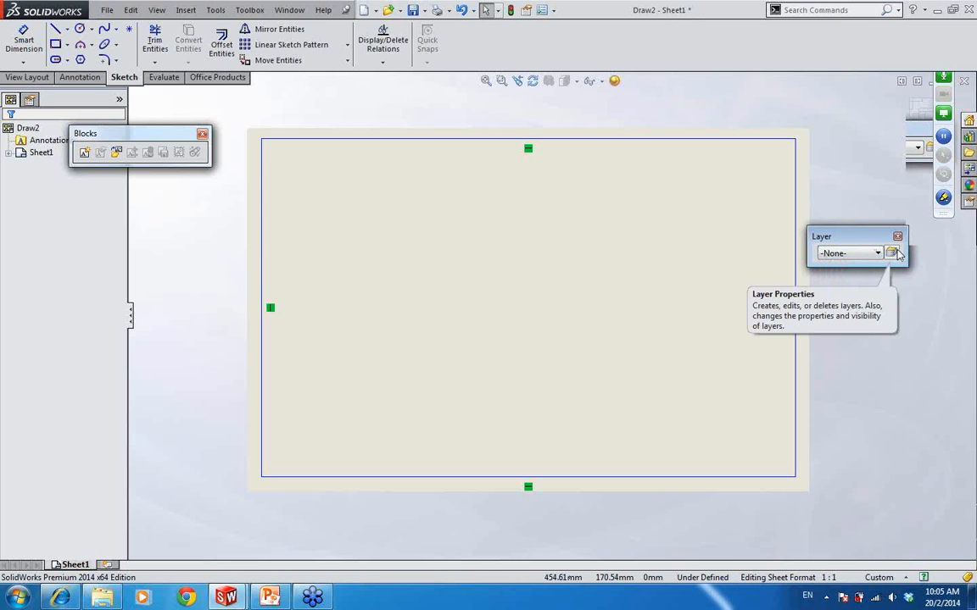
left_click(894, 253)
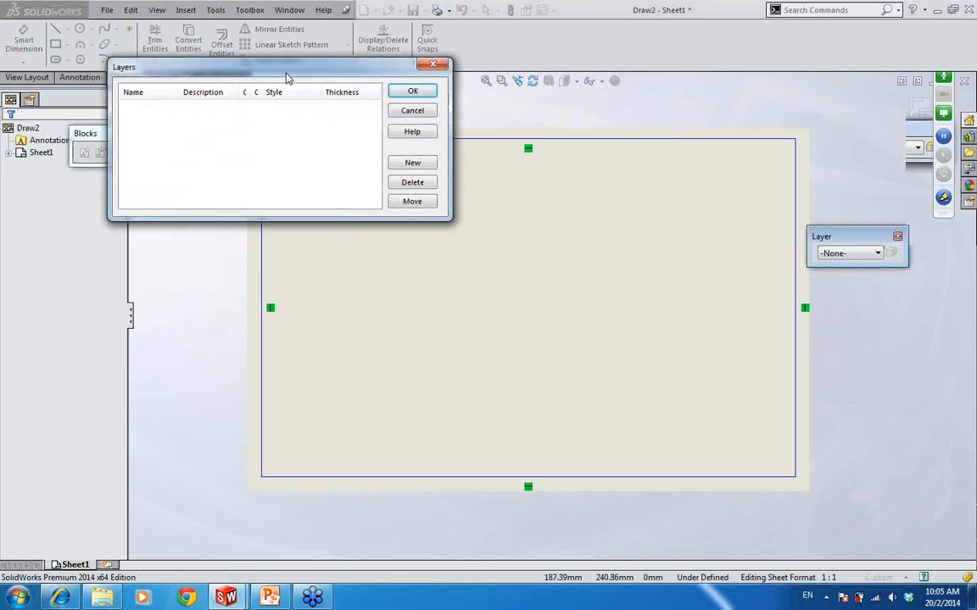
mouse_move(286, 75)
left_mouse_down()
mouse_move(382, 115)
mouse_move(537, 148)
left_mouse_up()
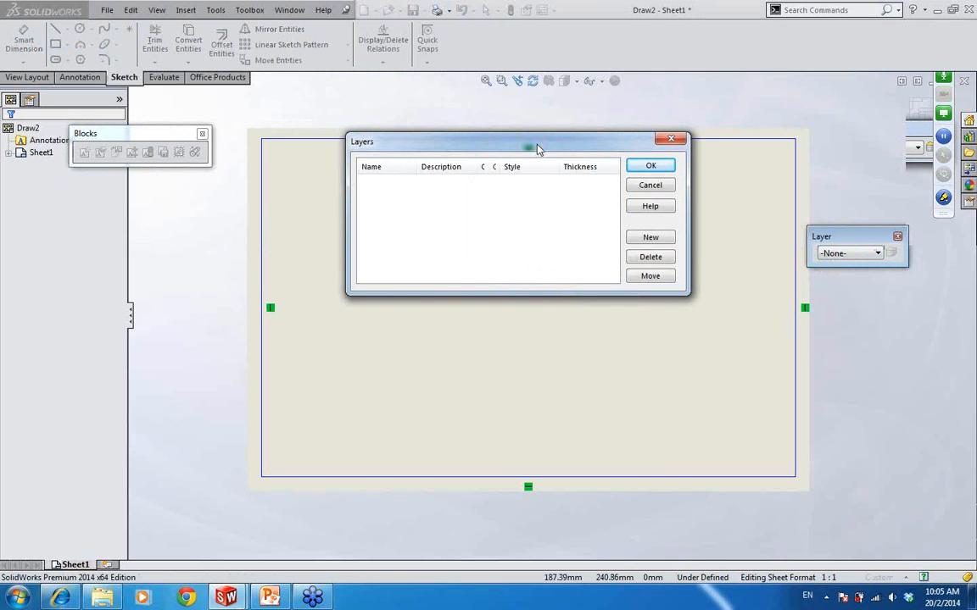
left_click(661, 239)
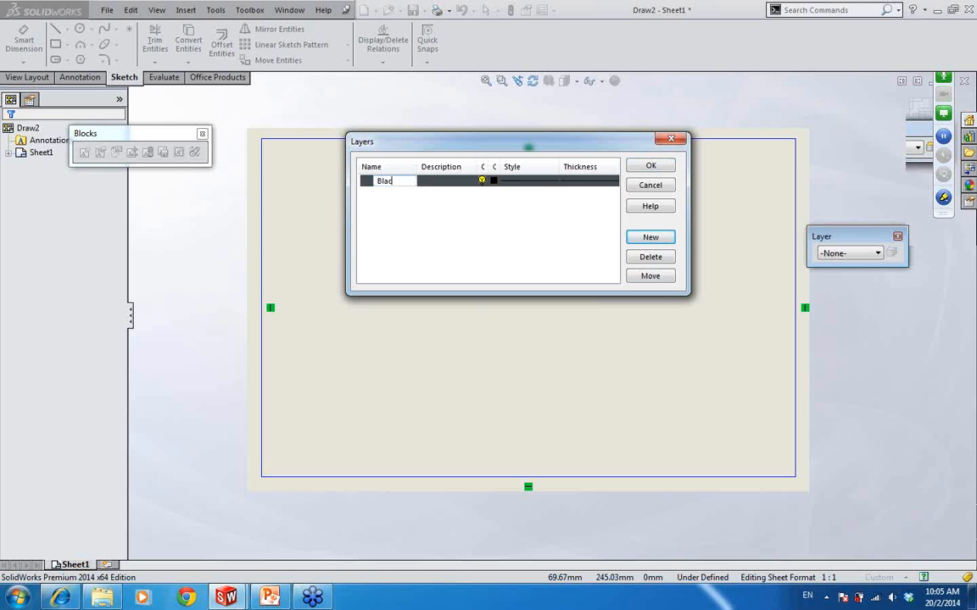
key("Return")
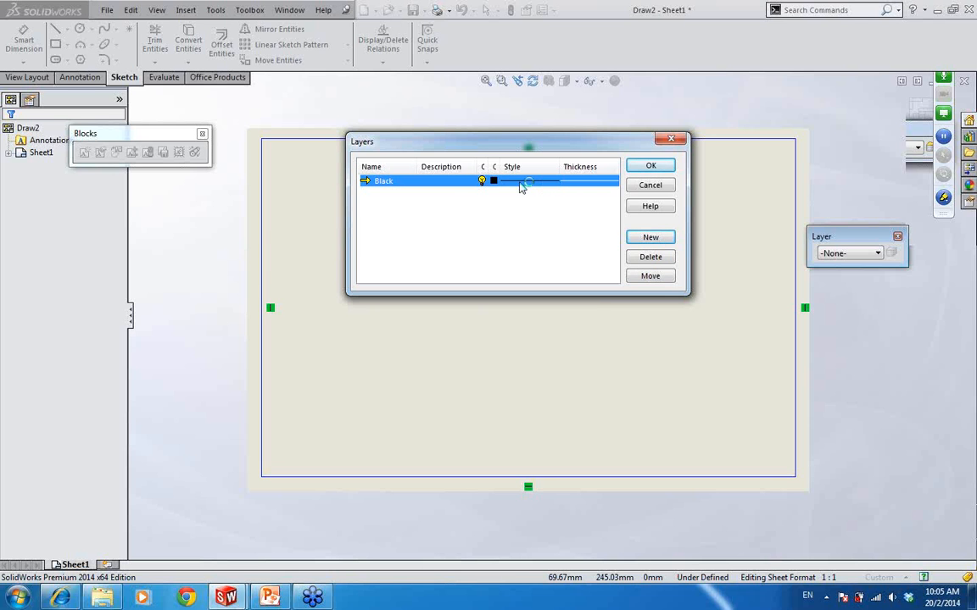
- Give the Black layer a solid line style and a 0.35 mm thickness, and accept the layer settings
left_click(521, 183)
left_click(523, 217)
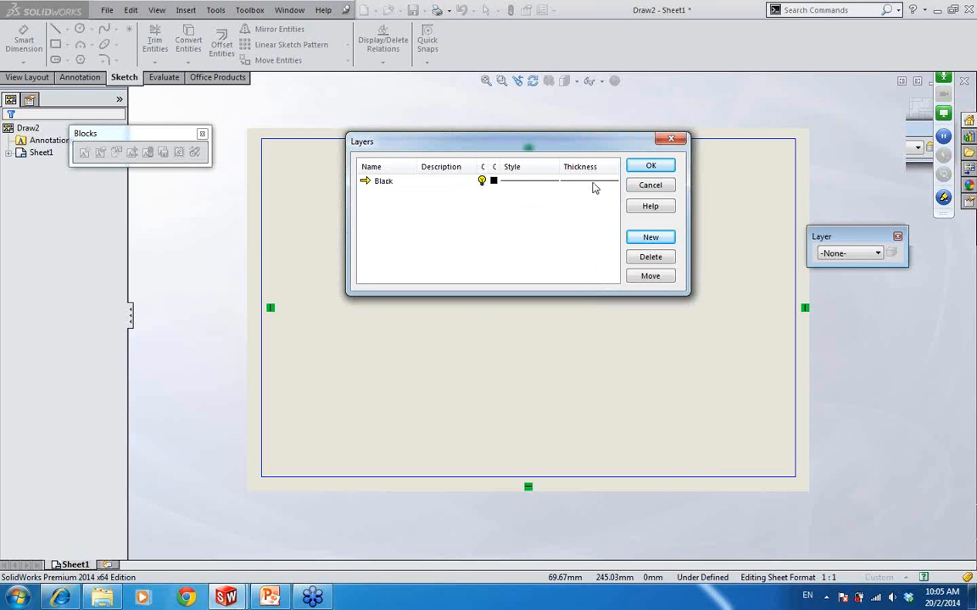
left_click(594, 183)
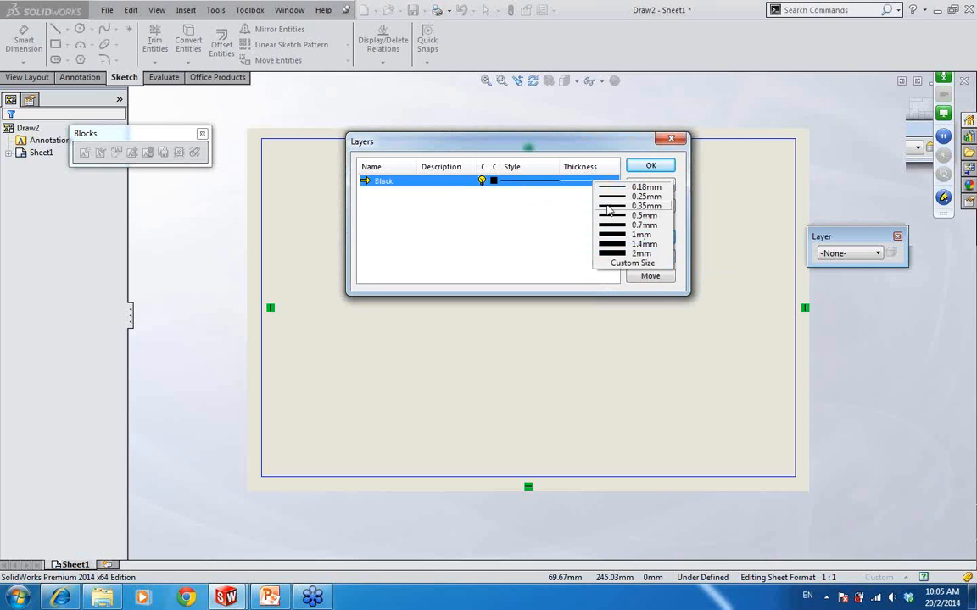
left_click(609, 206)
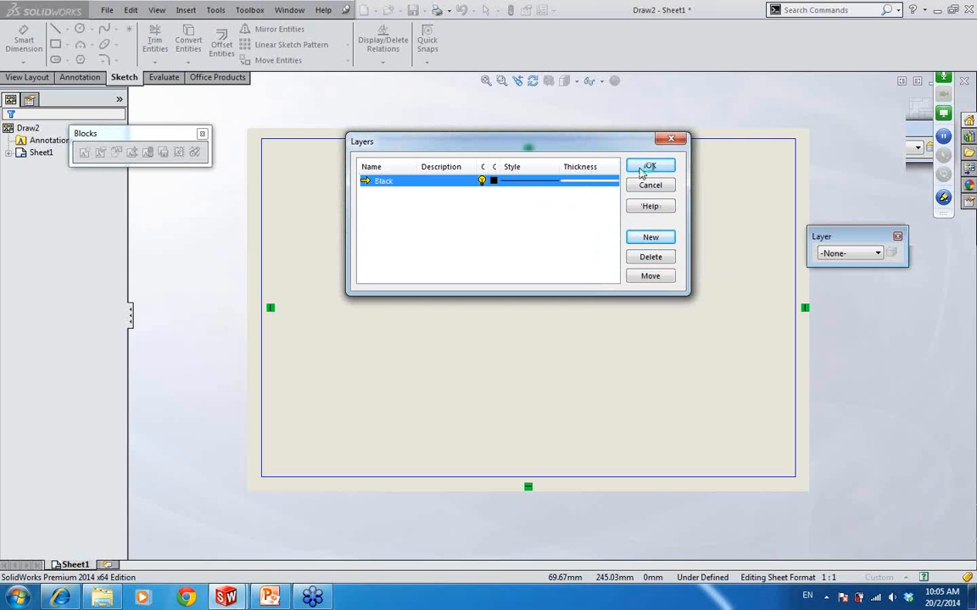
left_click(651, 166)
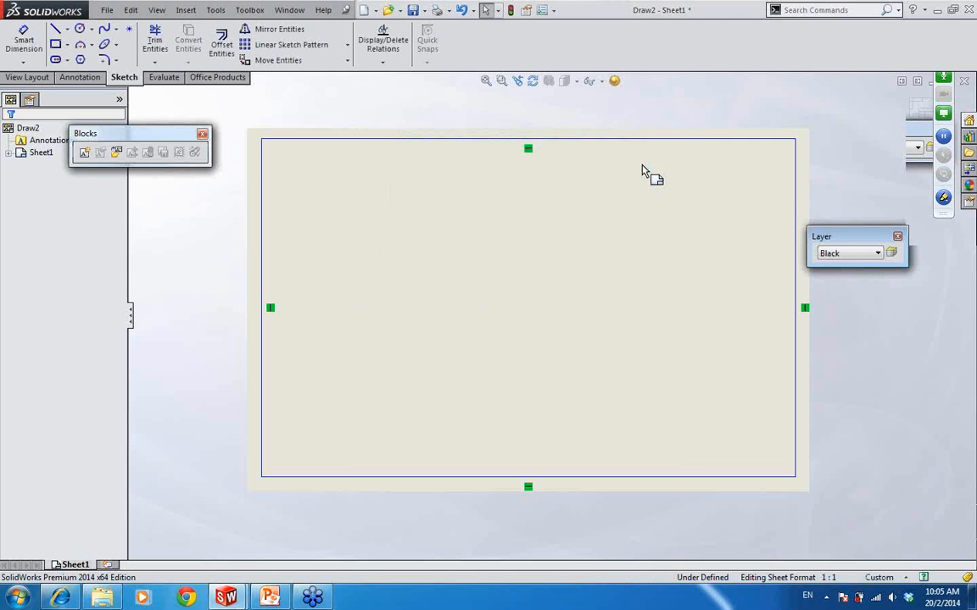
left_click(876, 256)
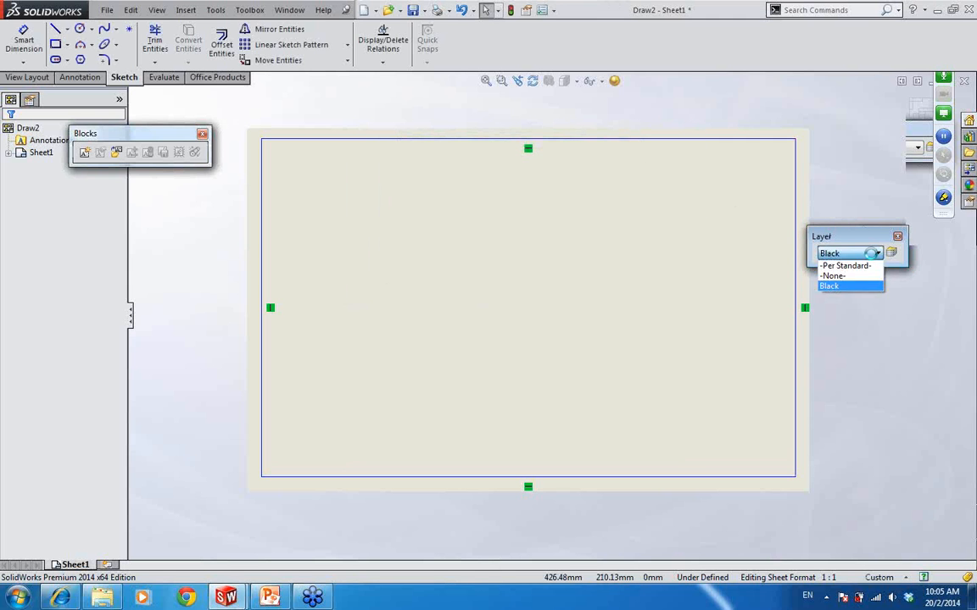
left_click(873, 255)
left_click(873, 255)
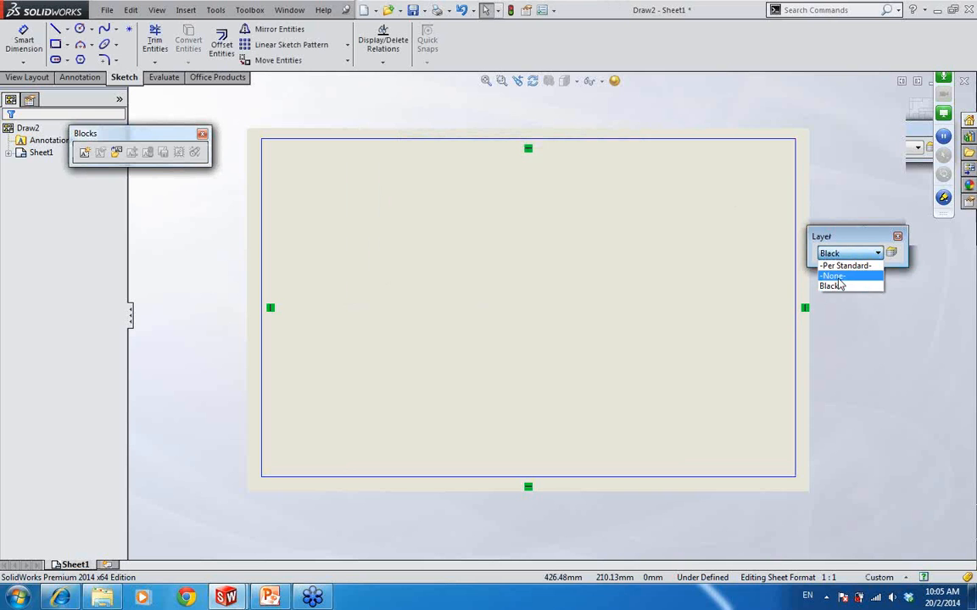
left_click(851, 238)
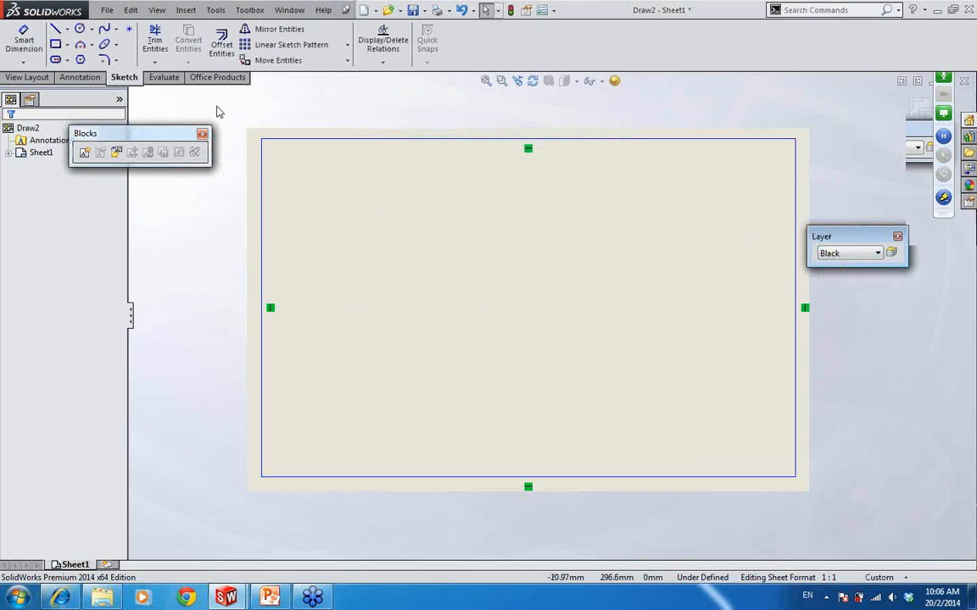
- Assign all four lines of the border rectangle to the Black layer and clear the selection
left_click_drag(216, 106, 862, 539)
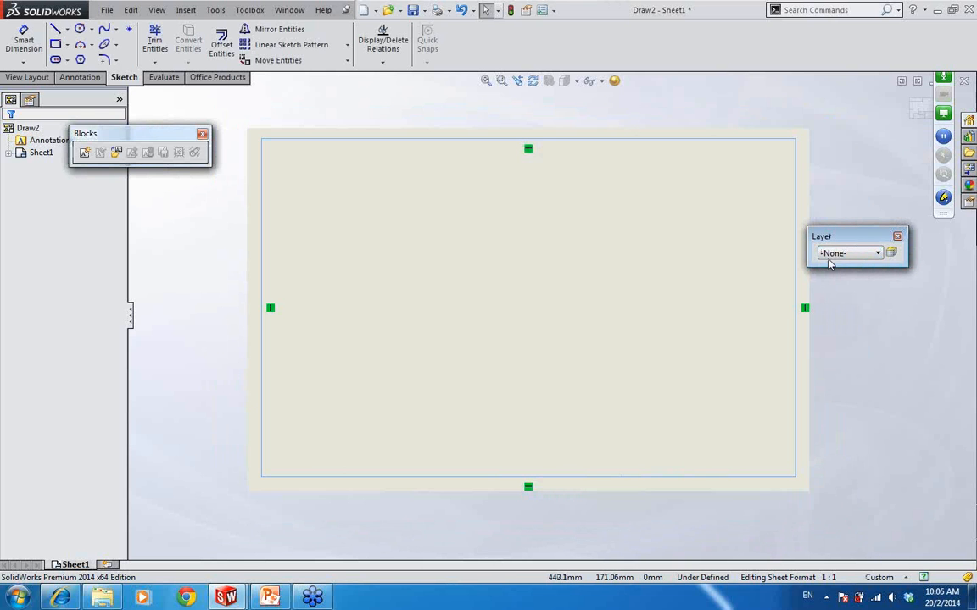
left_click(849, 254)
left_click(842, 286)
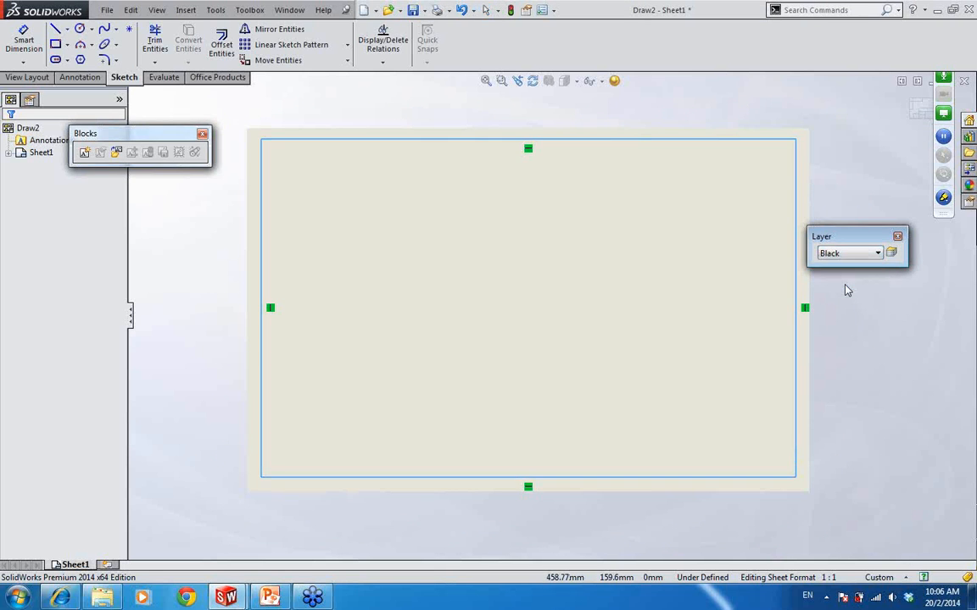
left_click(835, 328)
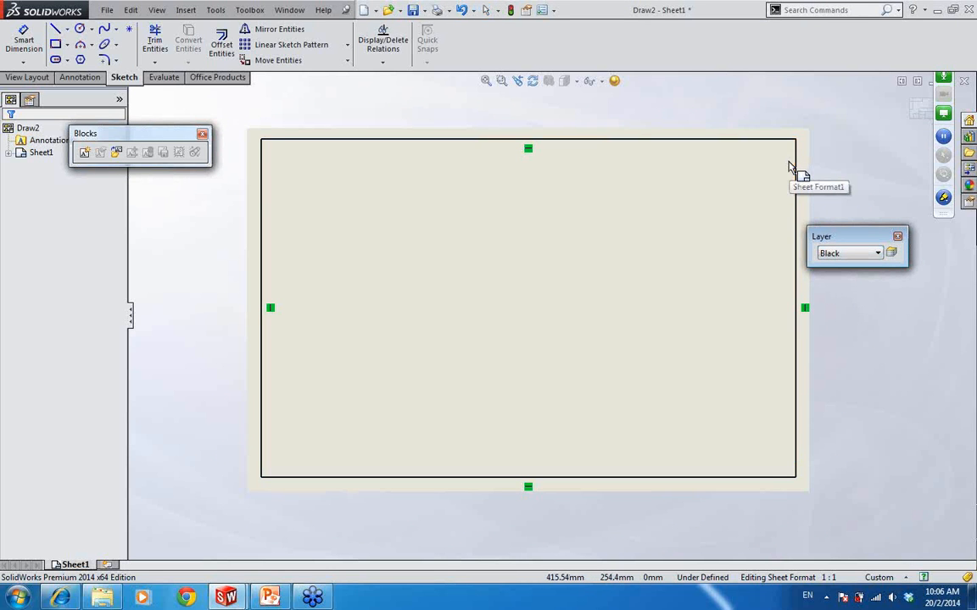
- Exit sheet format editing and try to move the border lines from the normal sheet
left_click(943, 47)
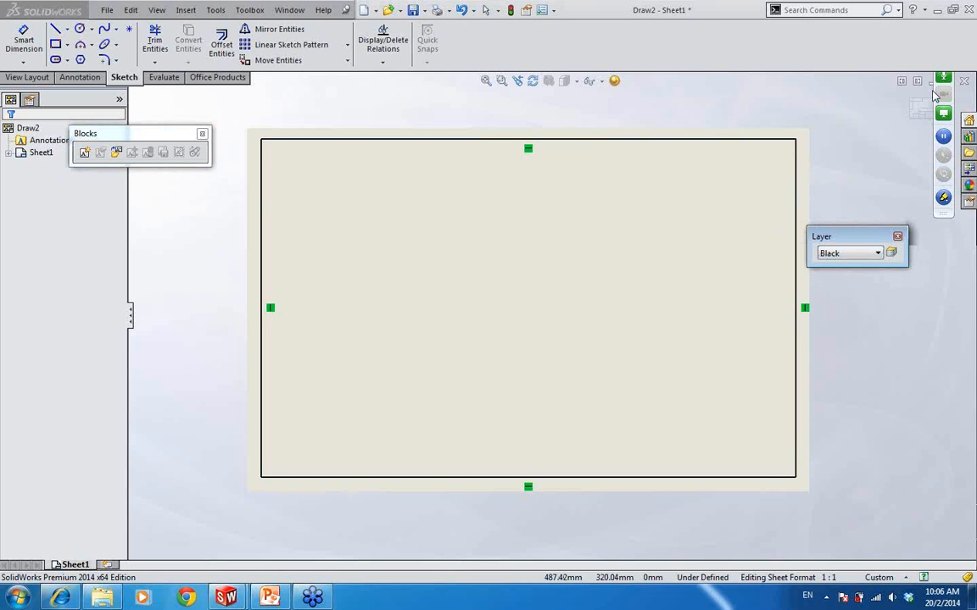
left_click(658, 174)
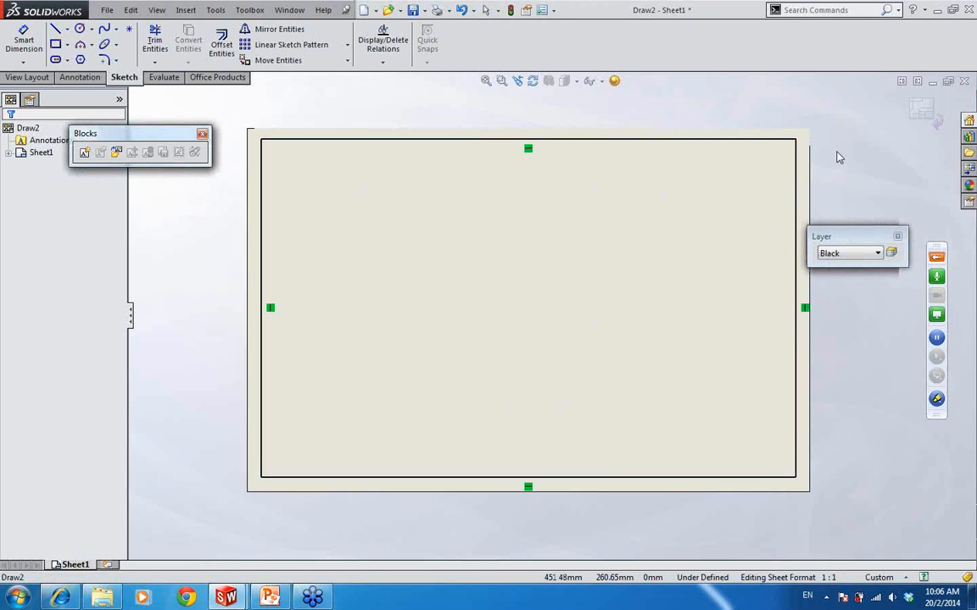
left_click(925, 110)
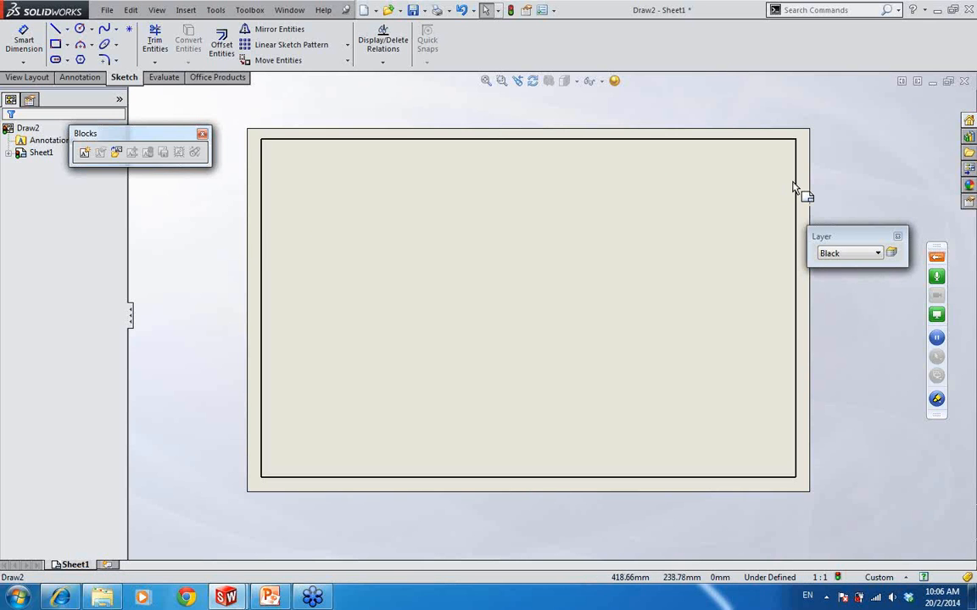
left_click_drag(796, 176, 711, 183)
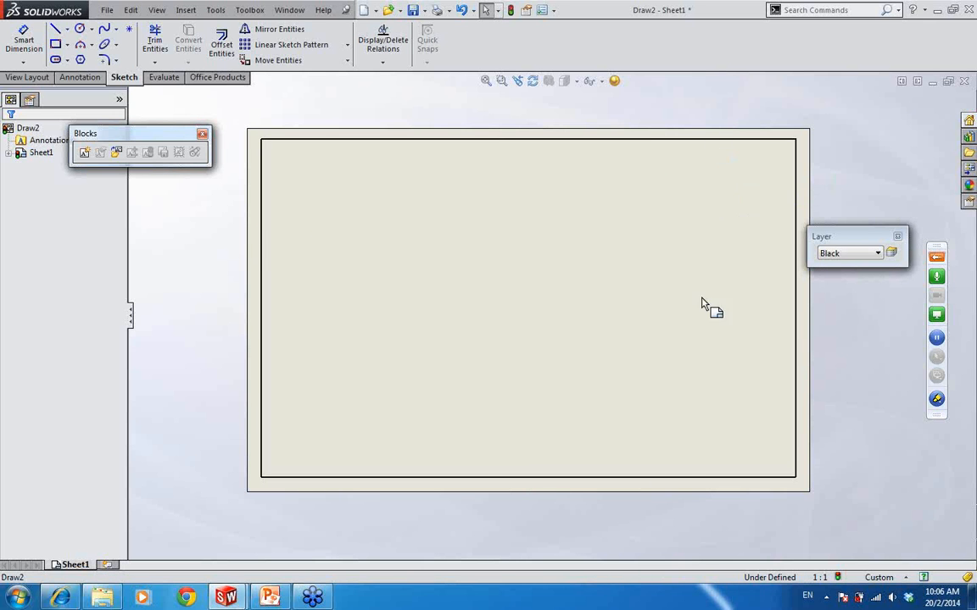
left_click_drag(654, 475, 497, 209)
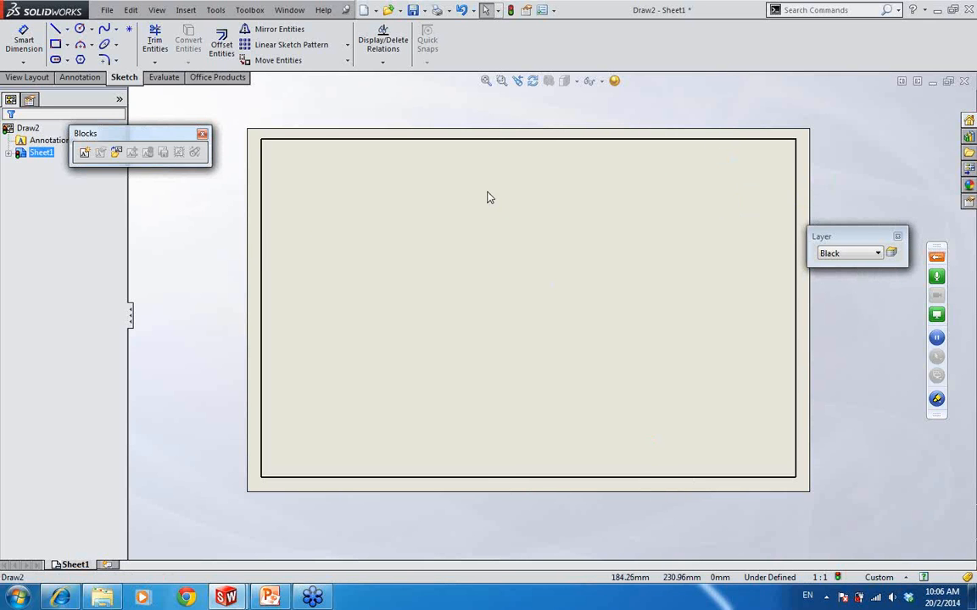
- Open the sheet format for editing, move the border's top line slightly downward, and return to the normal sheet
right_click(487, 194)
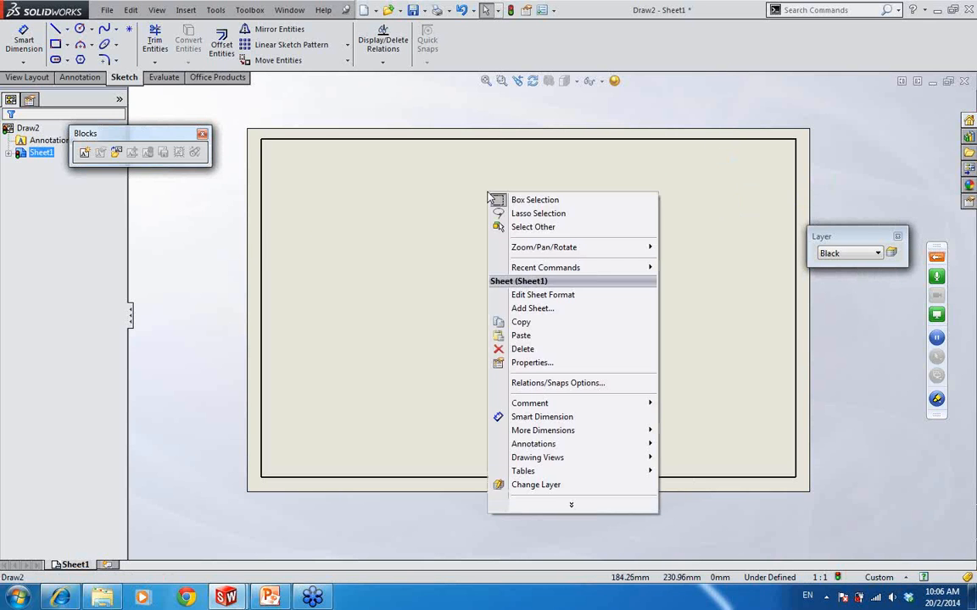
left_click(591, 296)
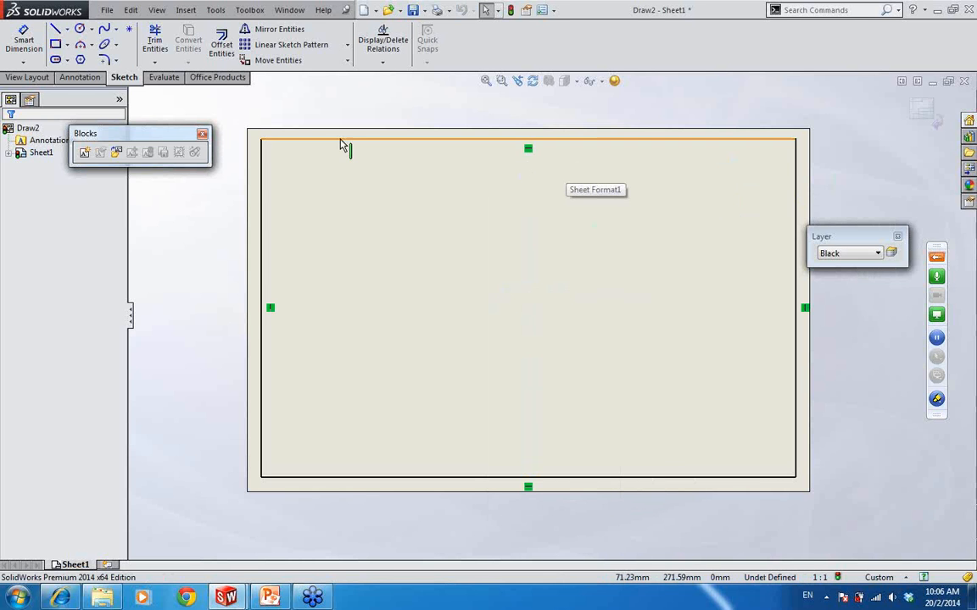
mouse_move(340, 140)
left_mouse_down()
mouse_move(334, 168)
mouse_move(342, 144)
left_mouse_up()
left_click(443, 258)
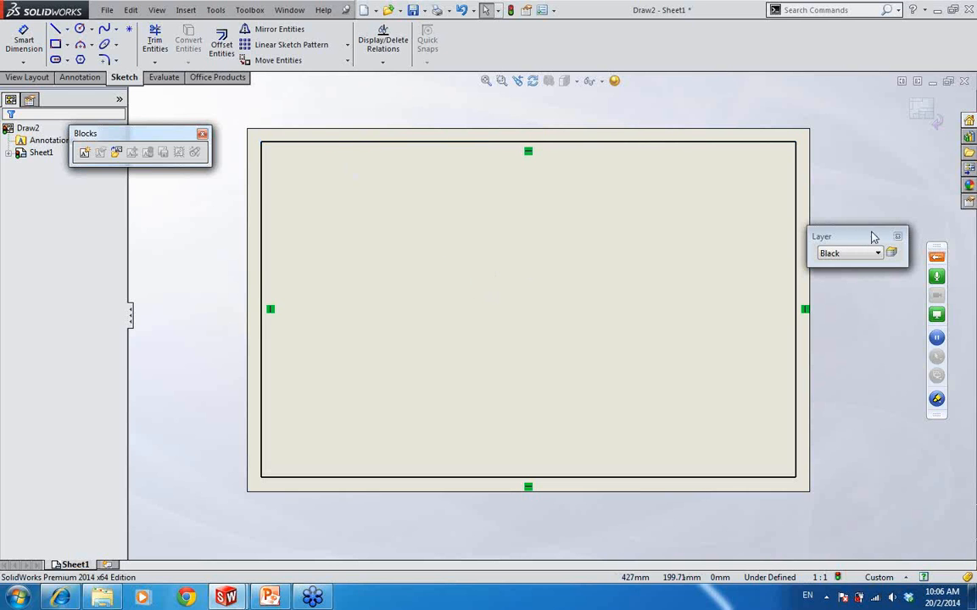
left_click_drag(853, 240, 872, 166)
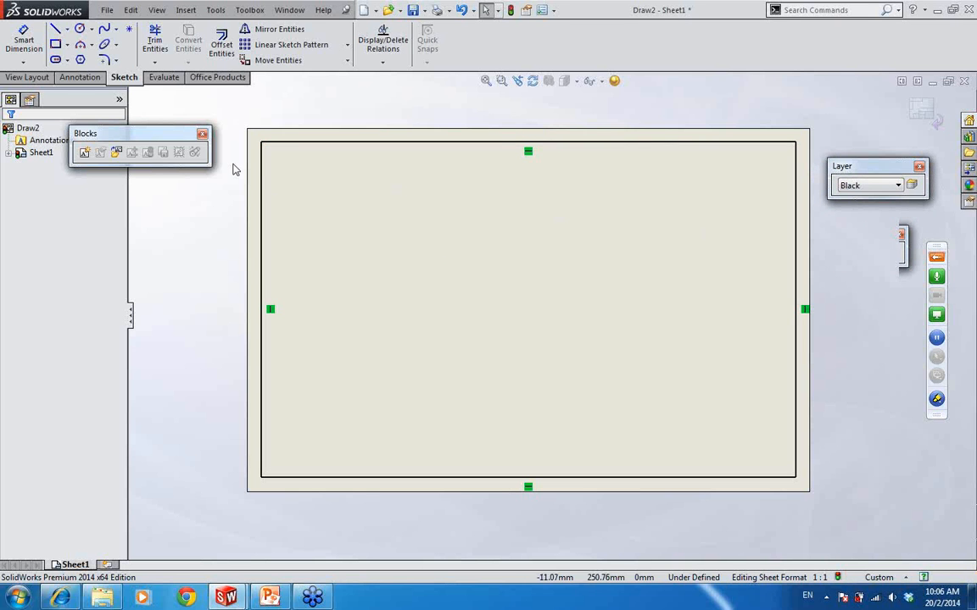
left_click(924, 110)
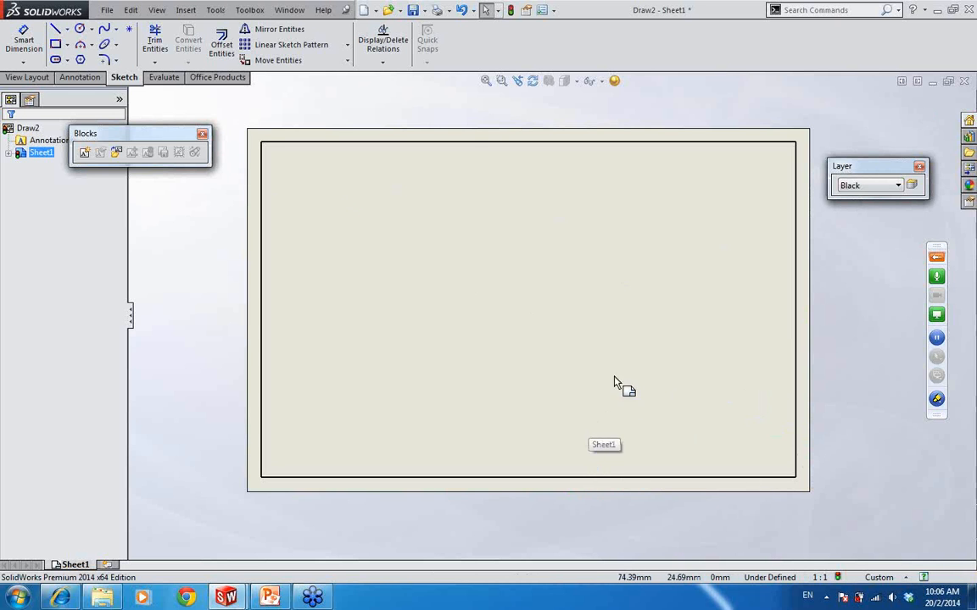
- Switch to the example drawing and examine the layout of its title block
left_click(289, 9)
left_click(356, 116)
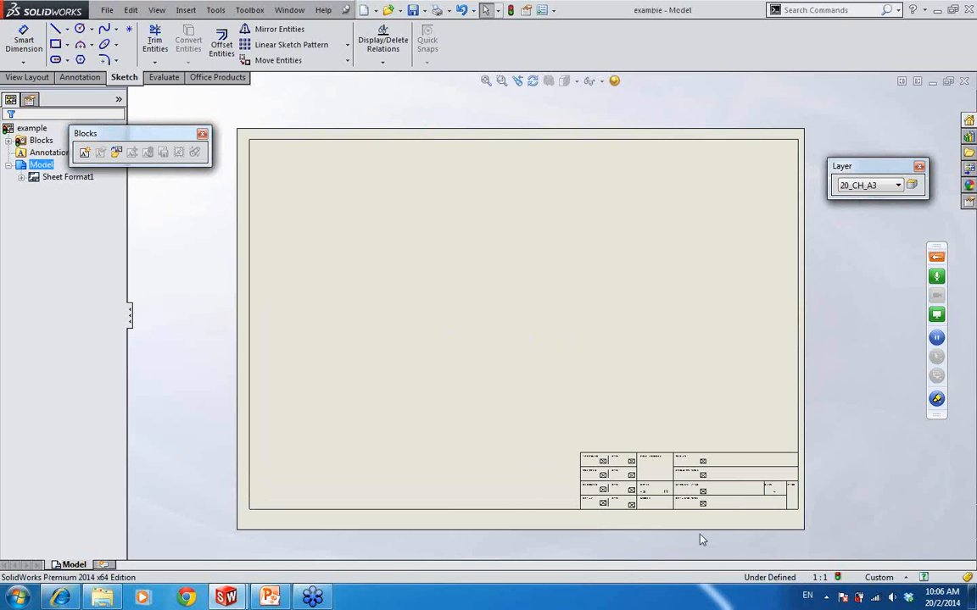
scroll(679, 399, "up", 3)
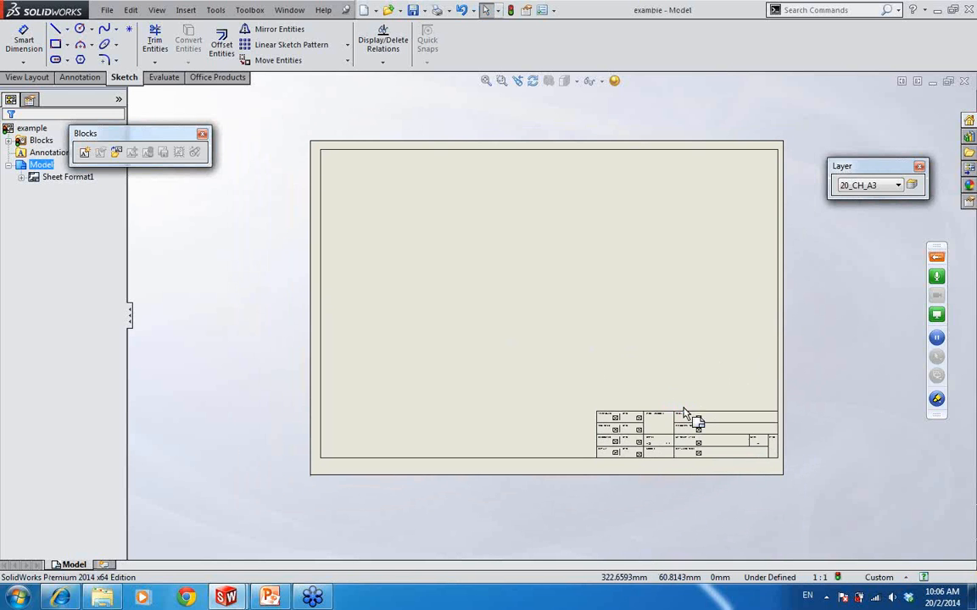
scroll(678, 466, "down", 5)
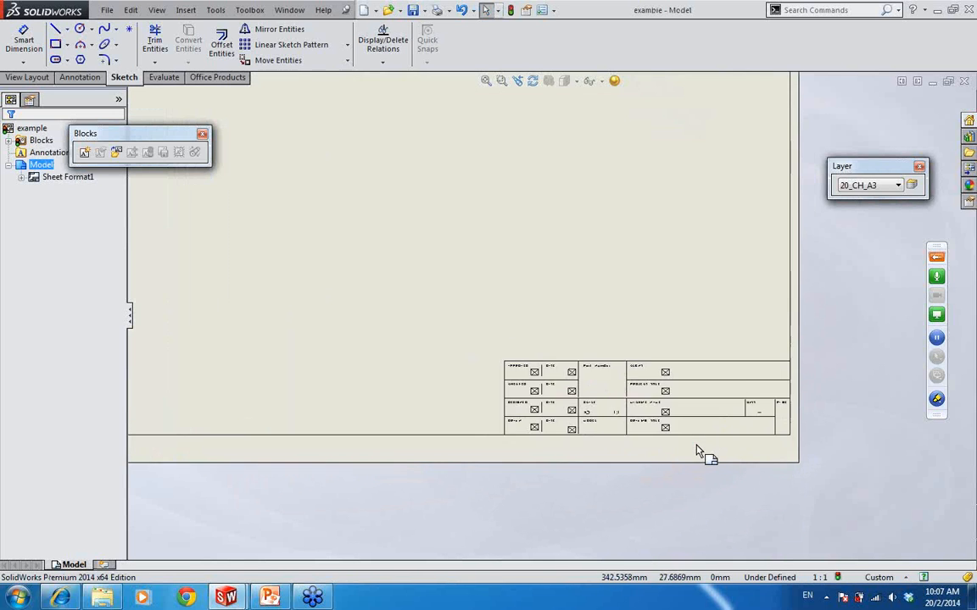
scroll(691, 407, "down", 1)
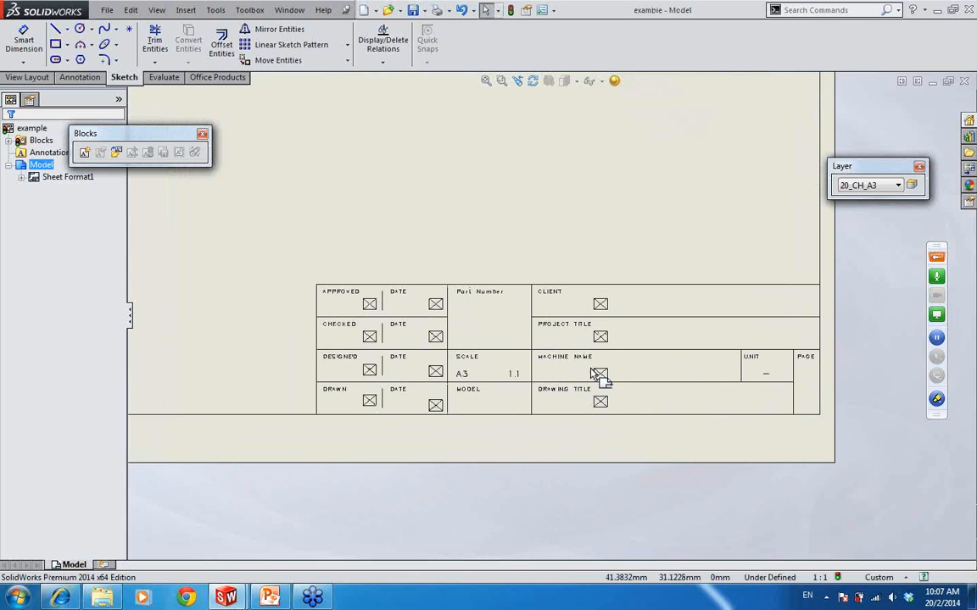
scroll(554, 383, "up", 1)
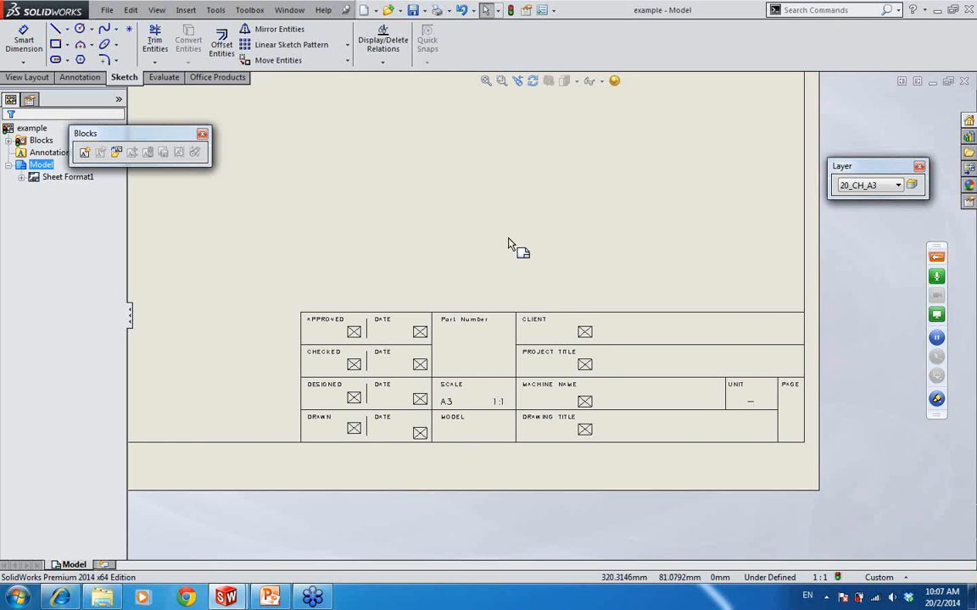
mouse_move(516, 267)
middle_mouse_down()
mouse_move(515, 231)
mouse_move(496, 233)
middle_mouse_up()
- Open the example drawing's sheet format for editing
right_click(491, 198)
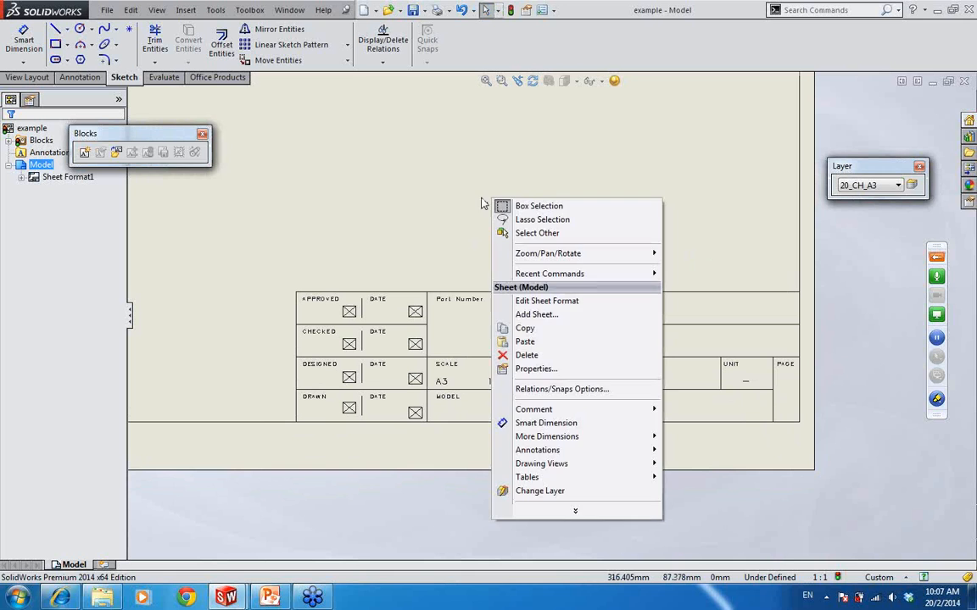
right_click(431, 171)
left_click(564, 274)
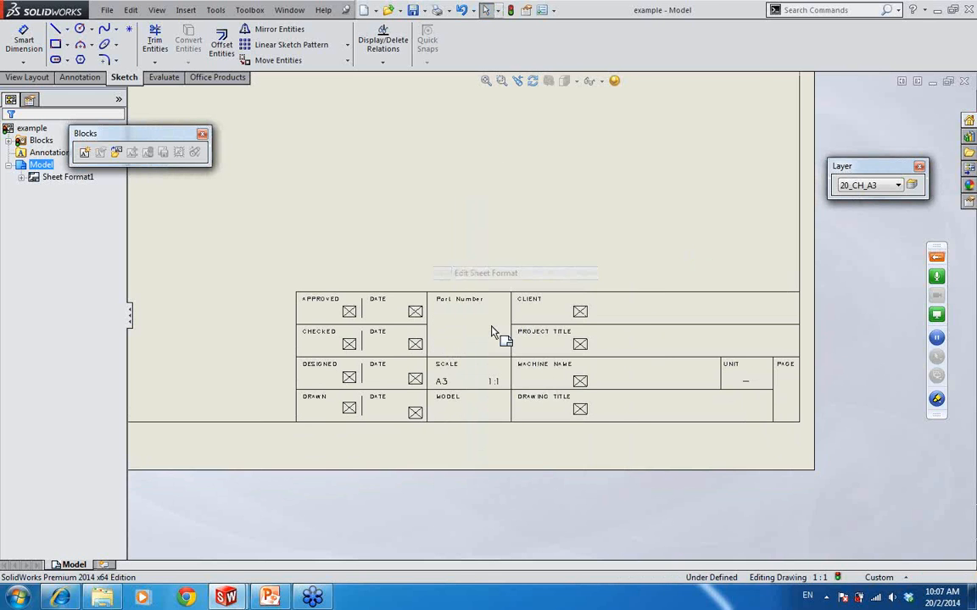
scroll(617, 379, "down", 2)
scroll(519, 353, "up", 1)
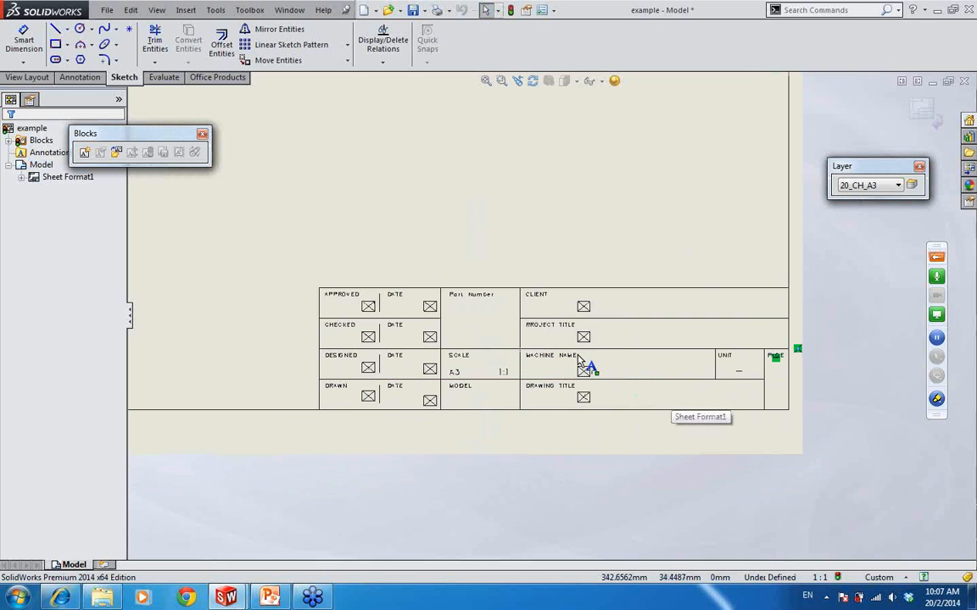
middle_click_drag(579, 360, 625, 345)
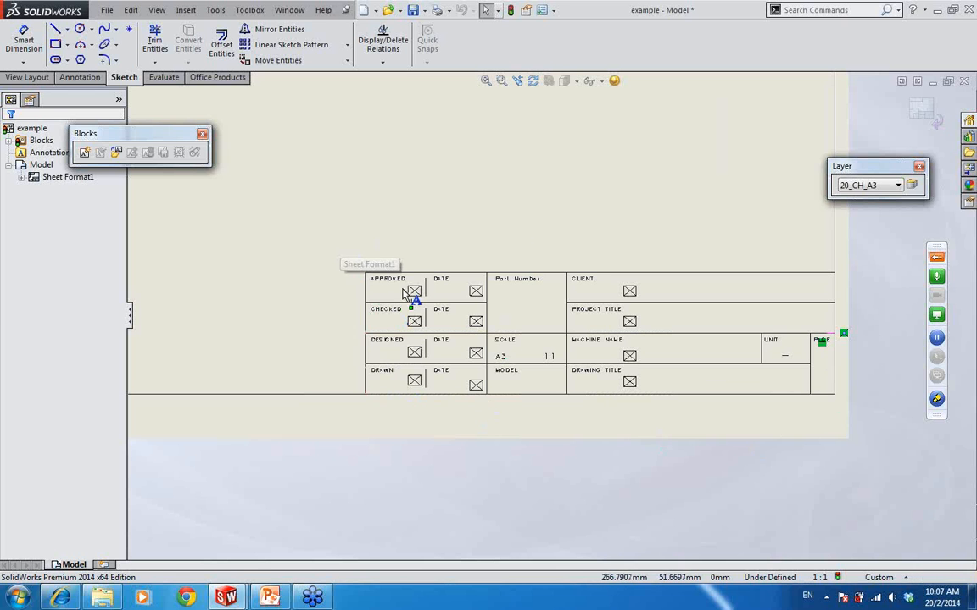
left_click_drag(329, 239, 830, 397)
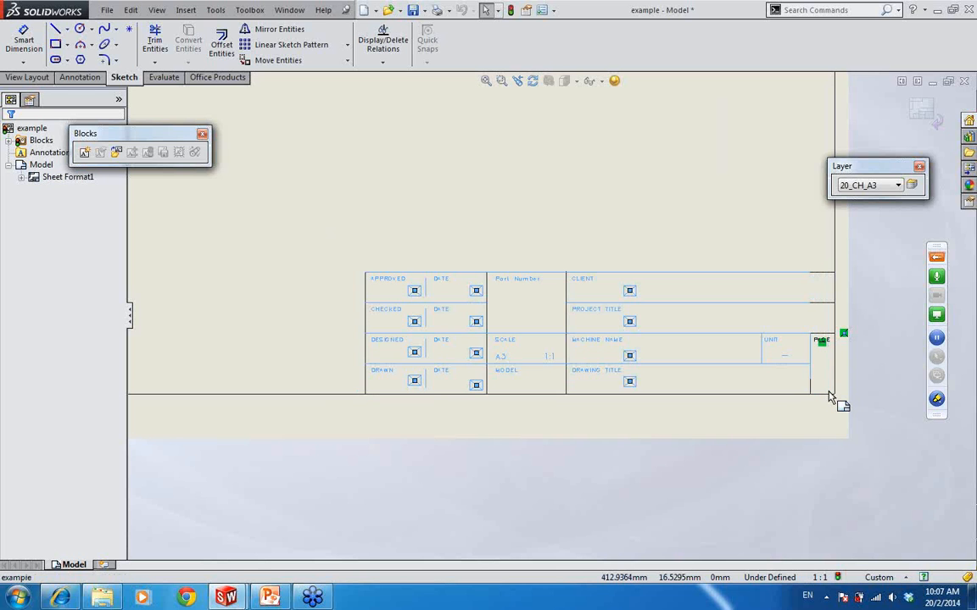
left_click(456, 208)
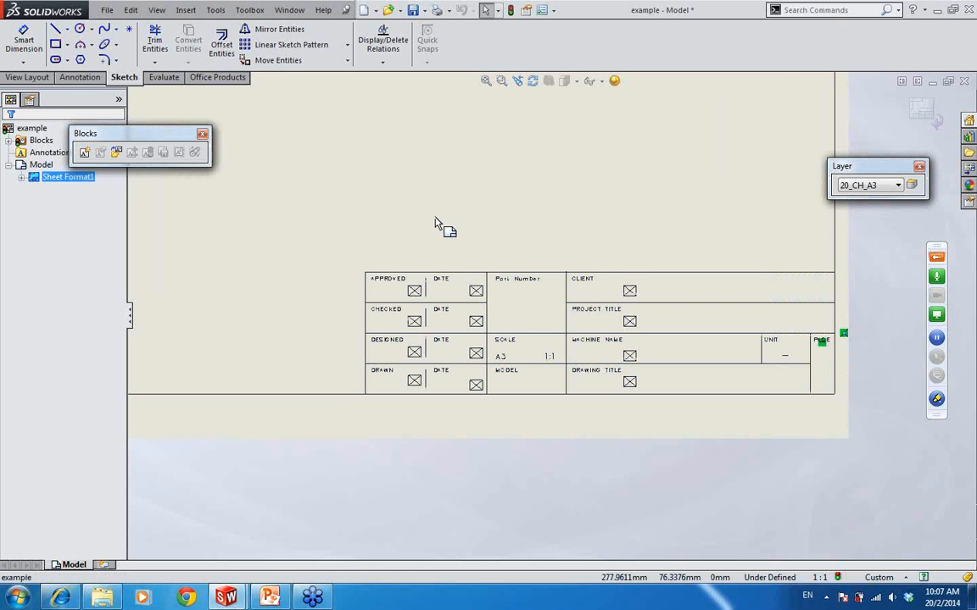
left_click(309, 219)
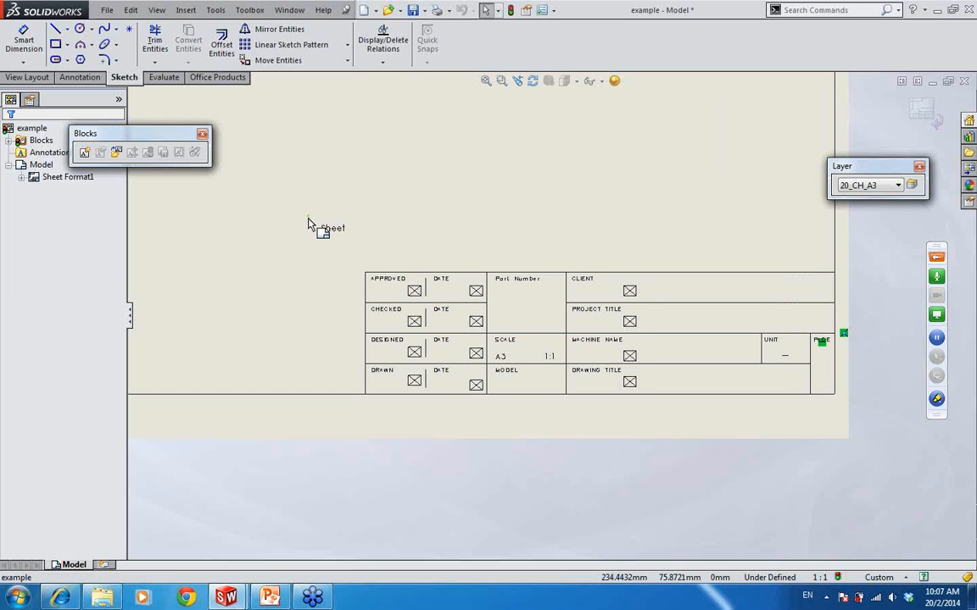
left_click_drag(308, 222, 824, 391)
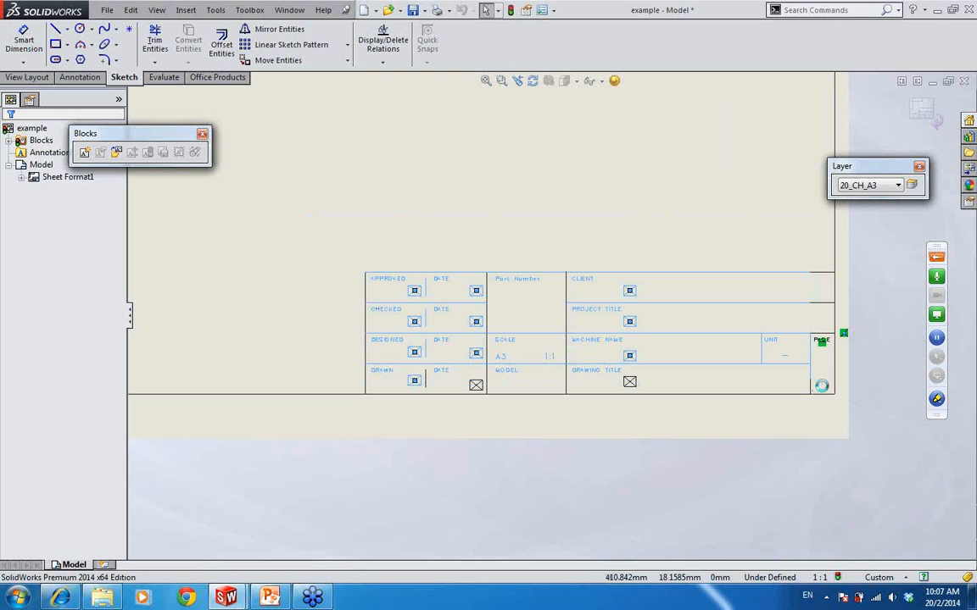
left_click(824, 391)
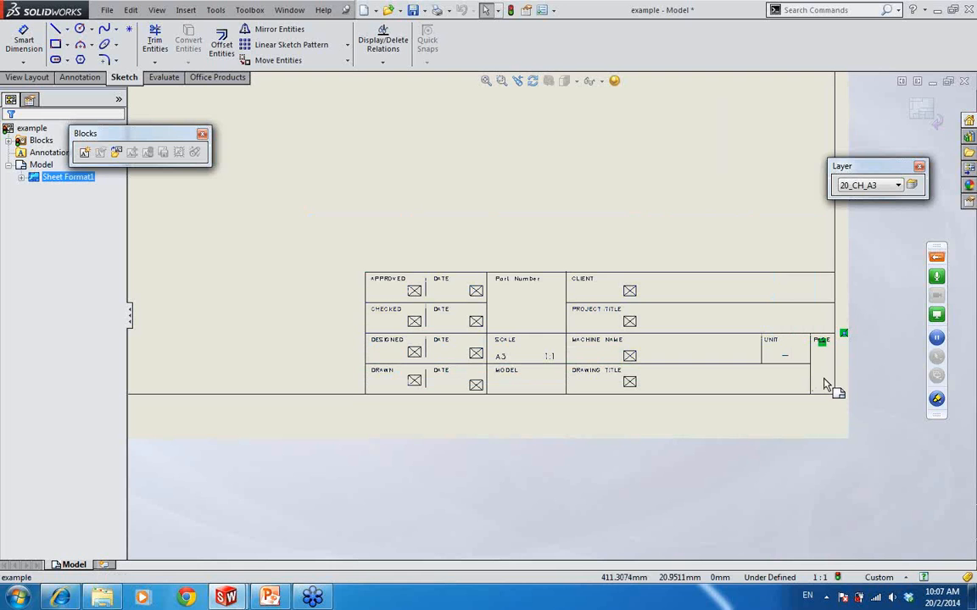
left_click_drag(843, 363, 291, 222)
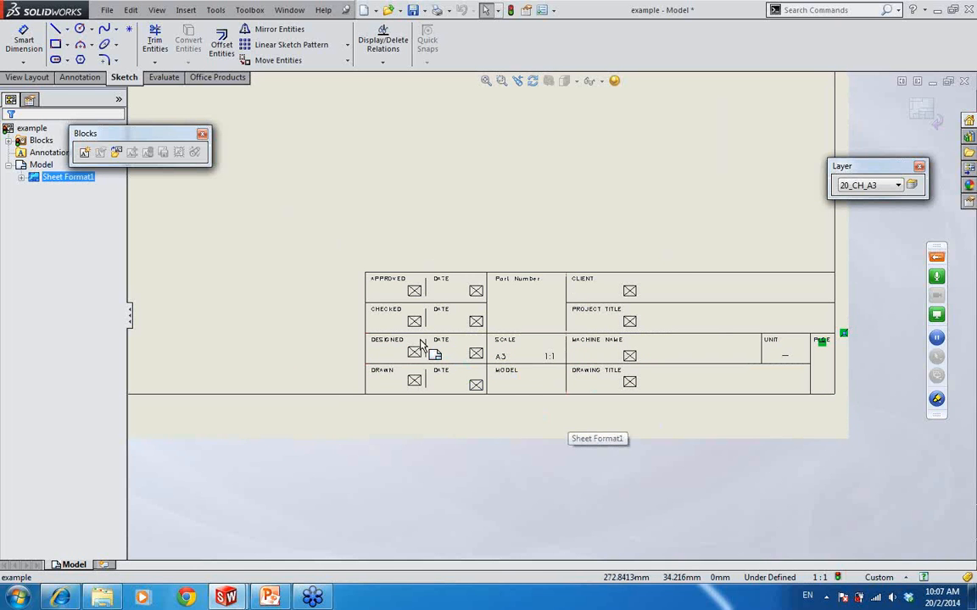
- Make a block from all of the title block's lines and notes, with the insertion point at its lower-left corner
left_click_drag(282, 227, 846, 422)
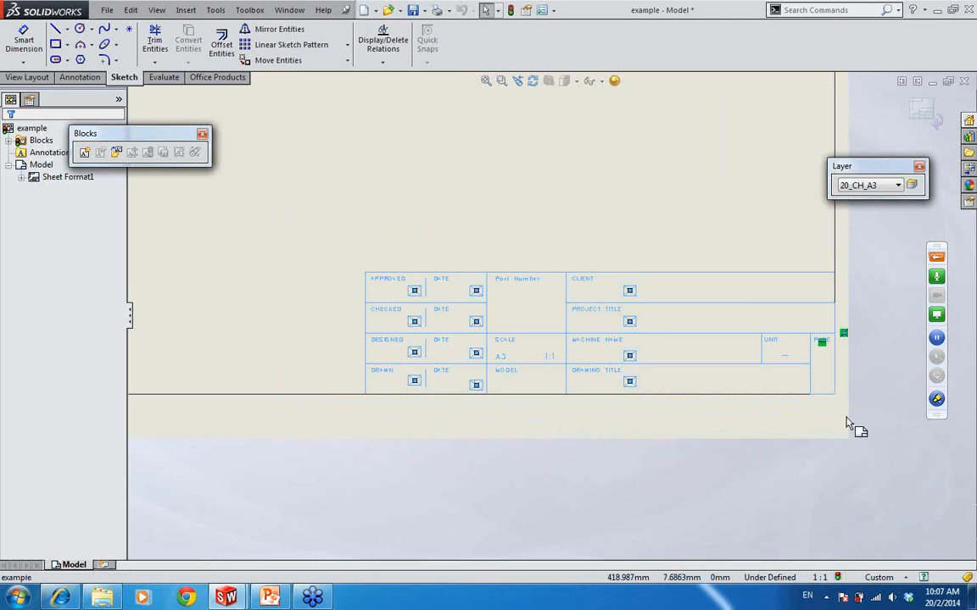
left_click(85, 153)
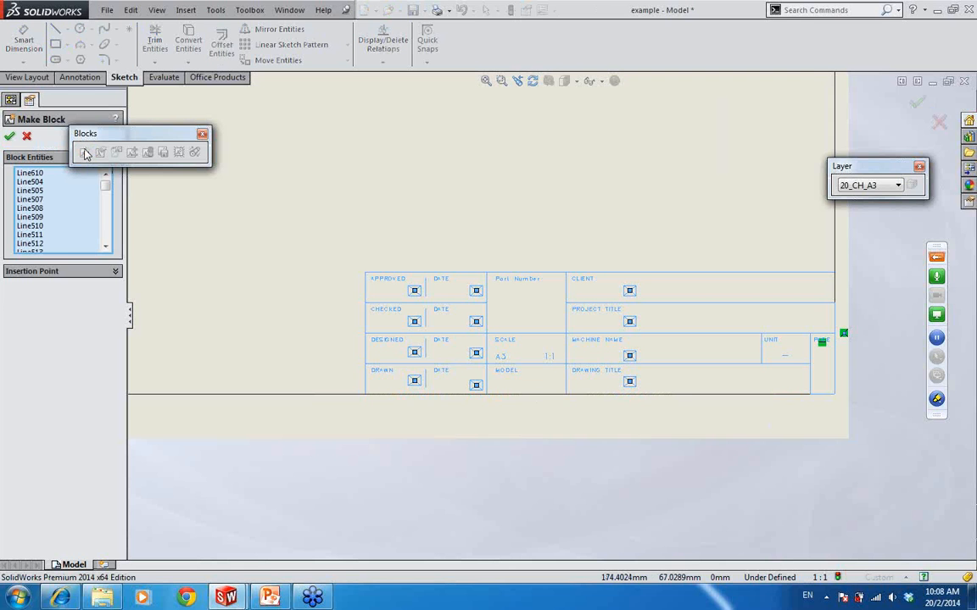
left_click(114, 272)
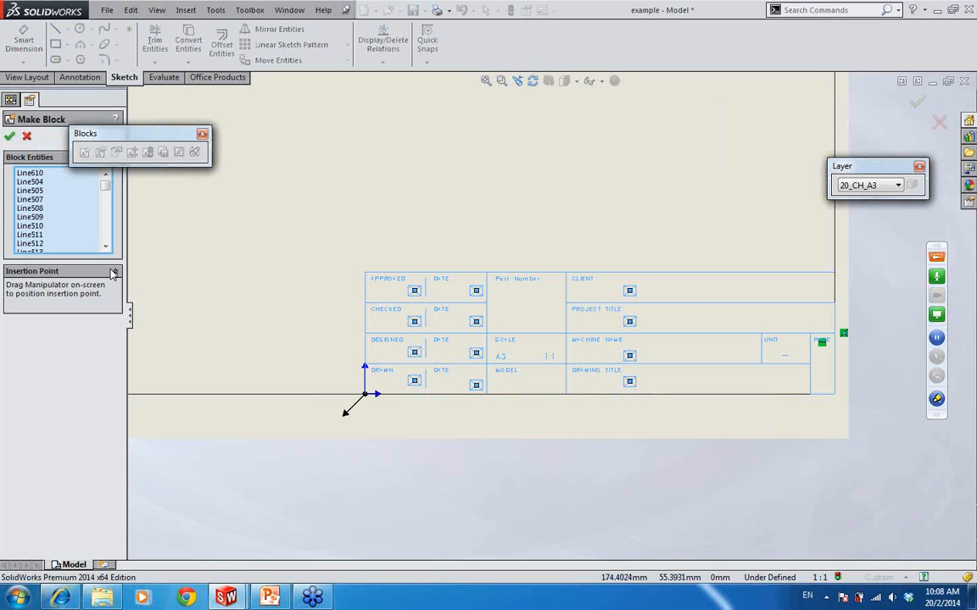
left_click_drag(116, 137, 208, 108)
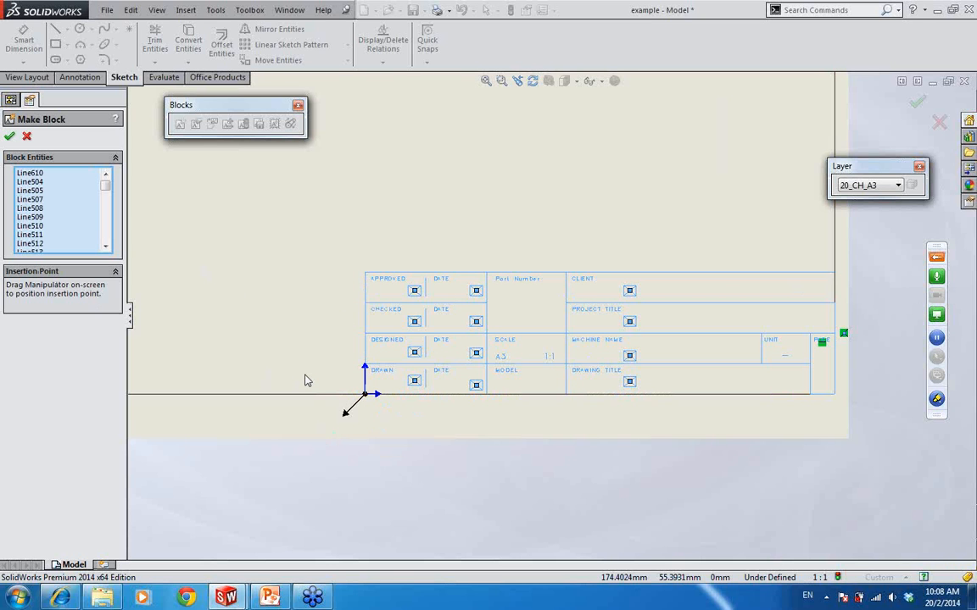
left_click(9, 137)
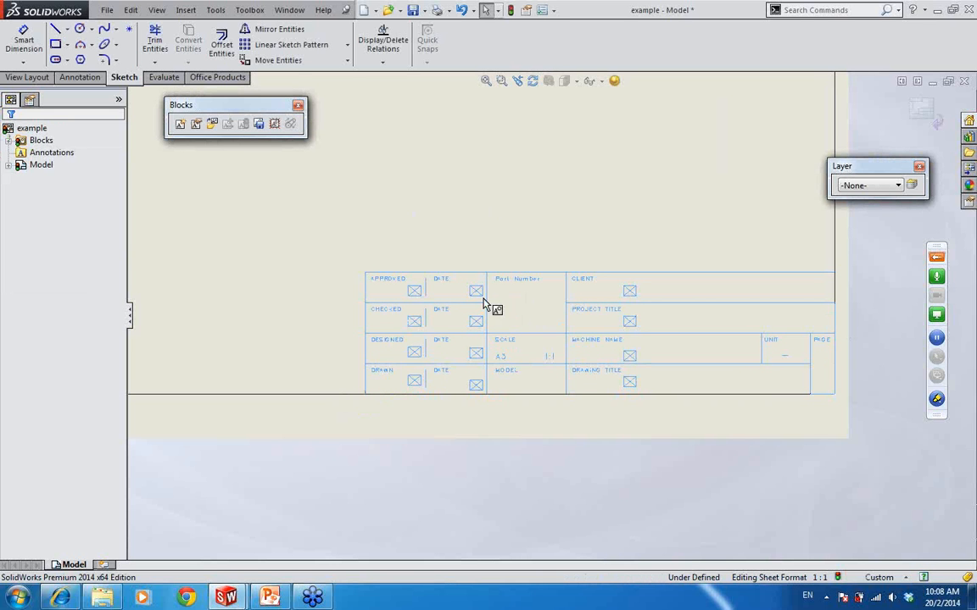
left_click(511, 217)
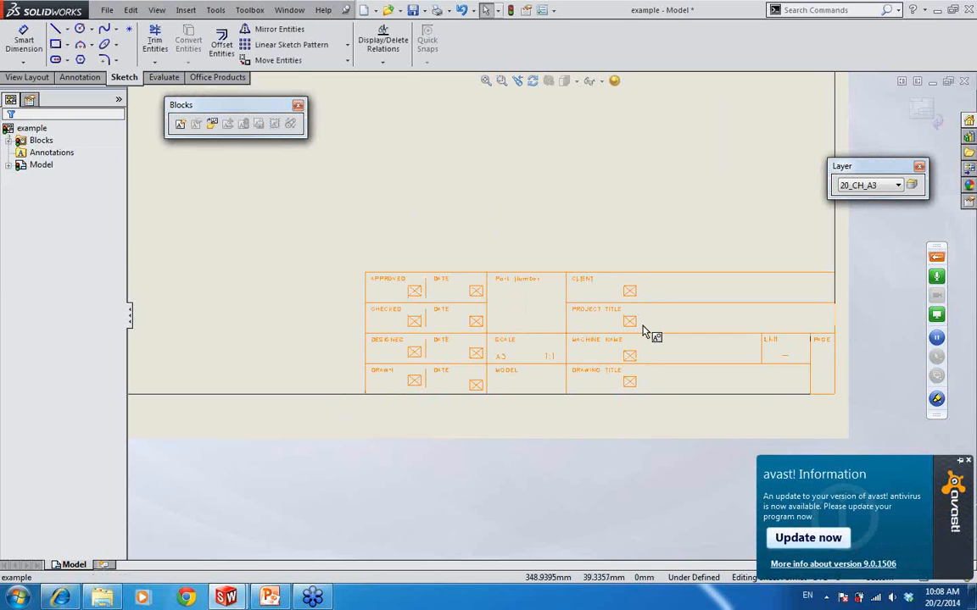
- Dismiss the antivirus notification, exit sheet format editing and select Block16 in the drawing's list of blocks
left_click(969, 461)
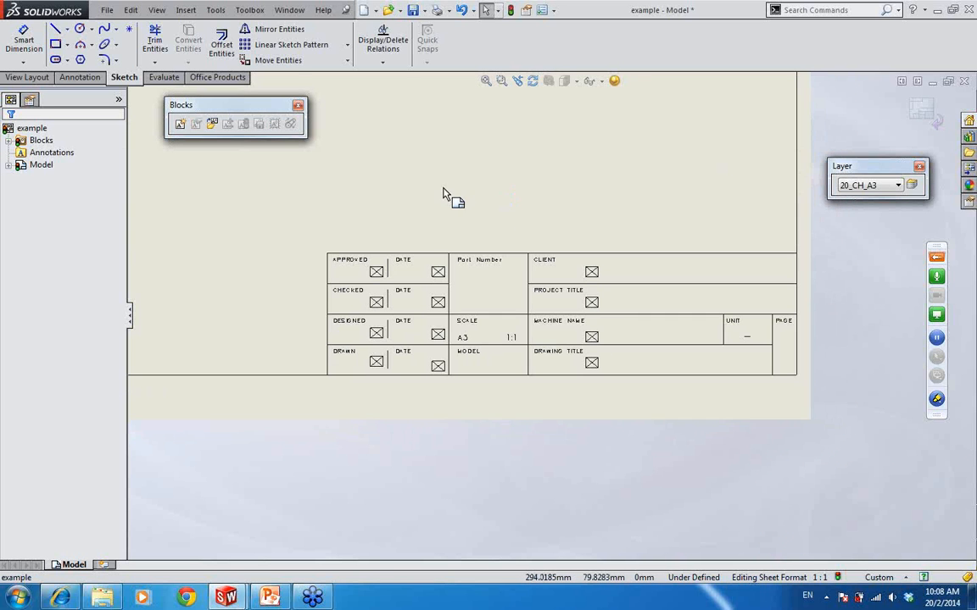
left_click_drag(251, 106, 288, 103)
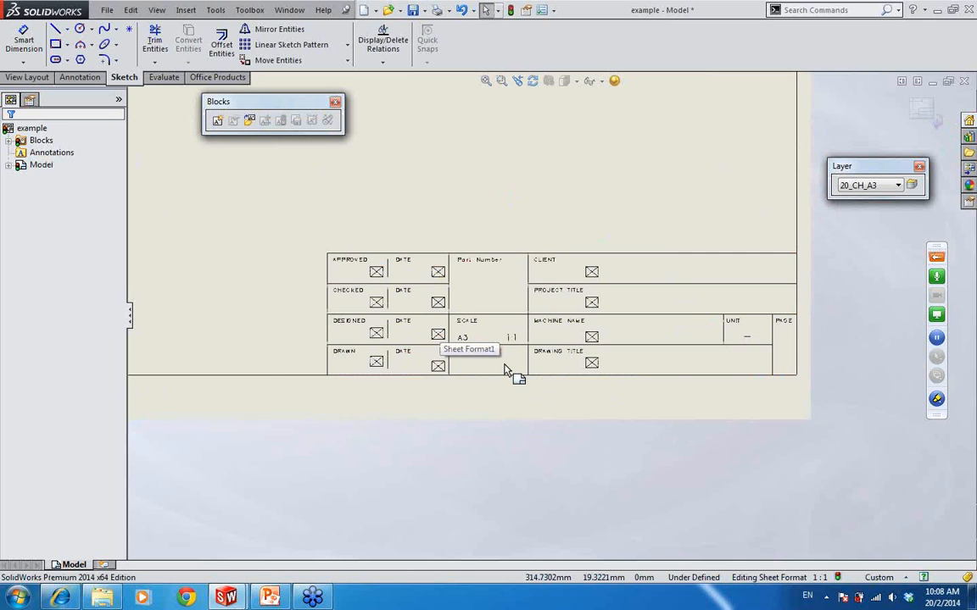
left_click(926, 111)
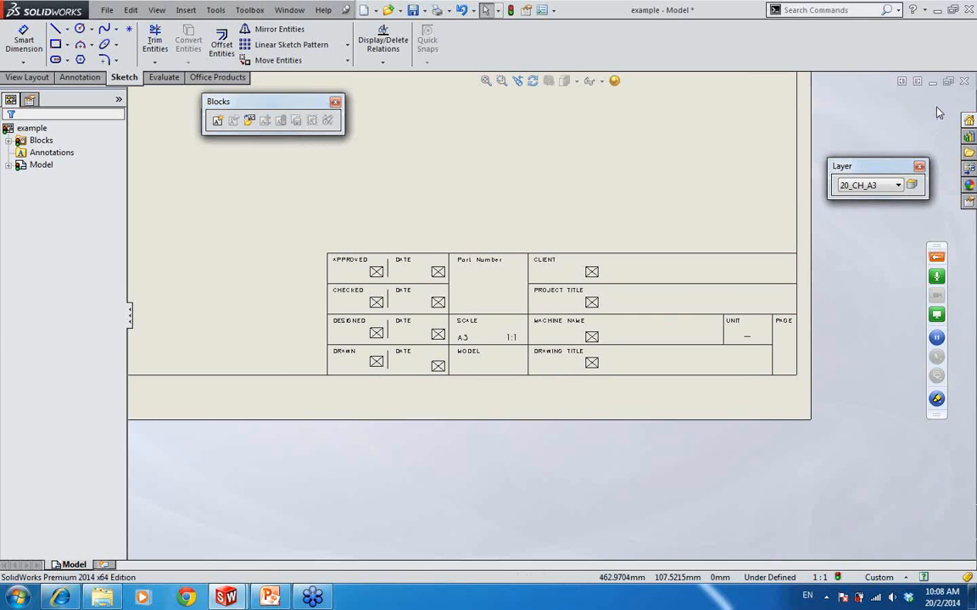
left_click(10, 140)
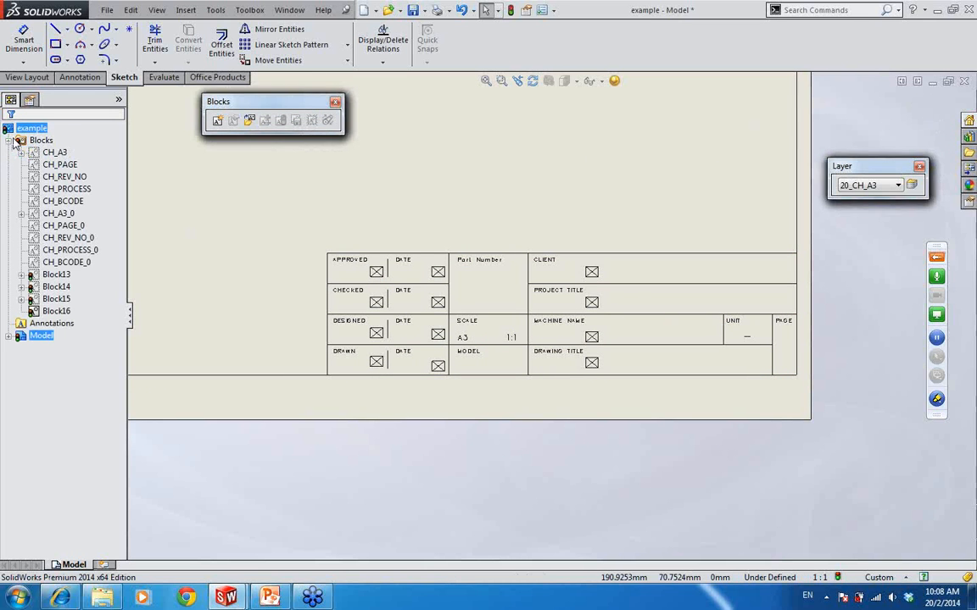
left_click_drag(58, 311, 216, 286)
left_click(50, 313)
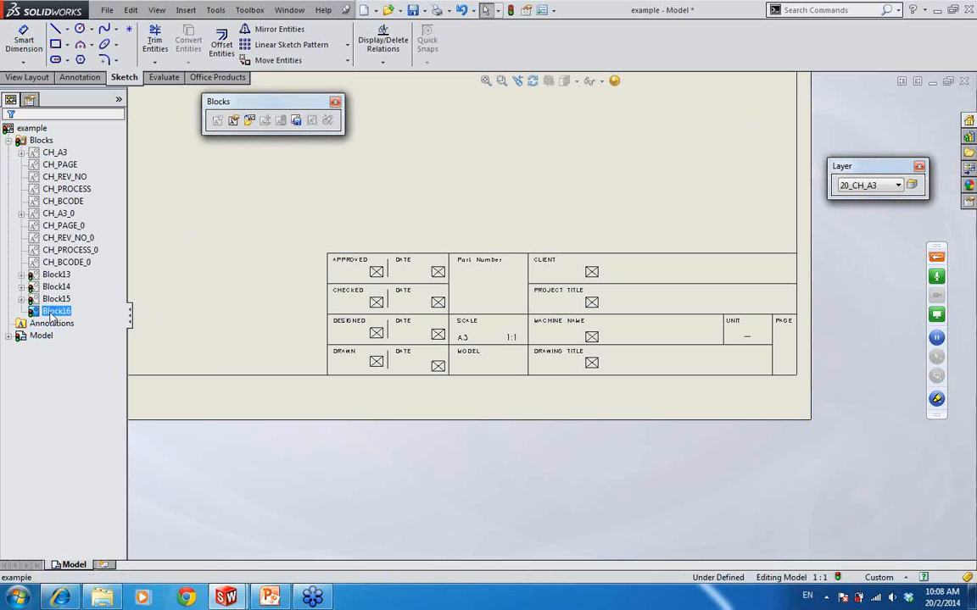
- Reopen the example drawing's sheet format for editing and save Block16 as Drawing title block.SLDBLK in the web folder
right_click(309, 200)
left_click(349, 301)
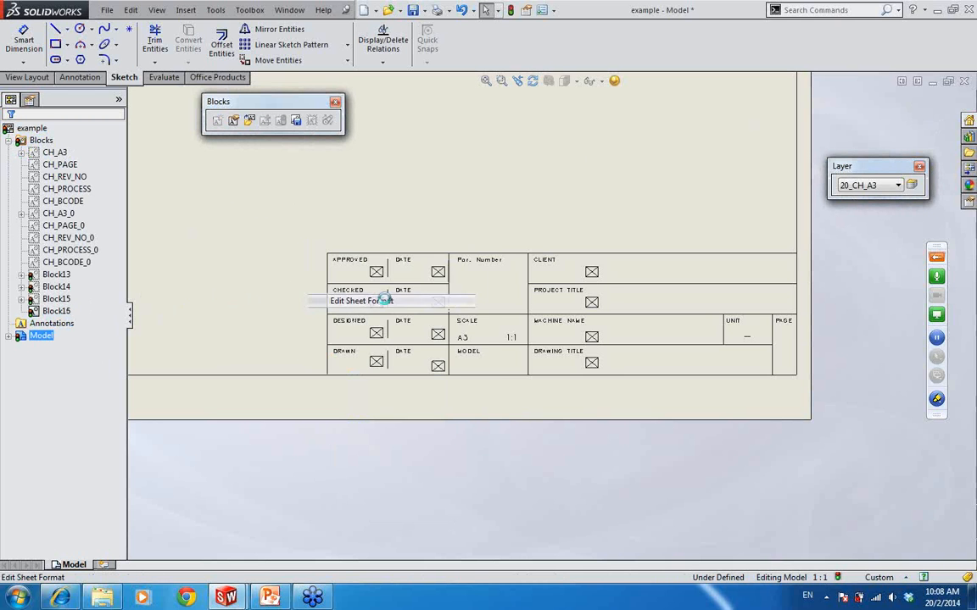
right_click(59, 313)
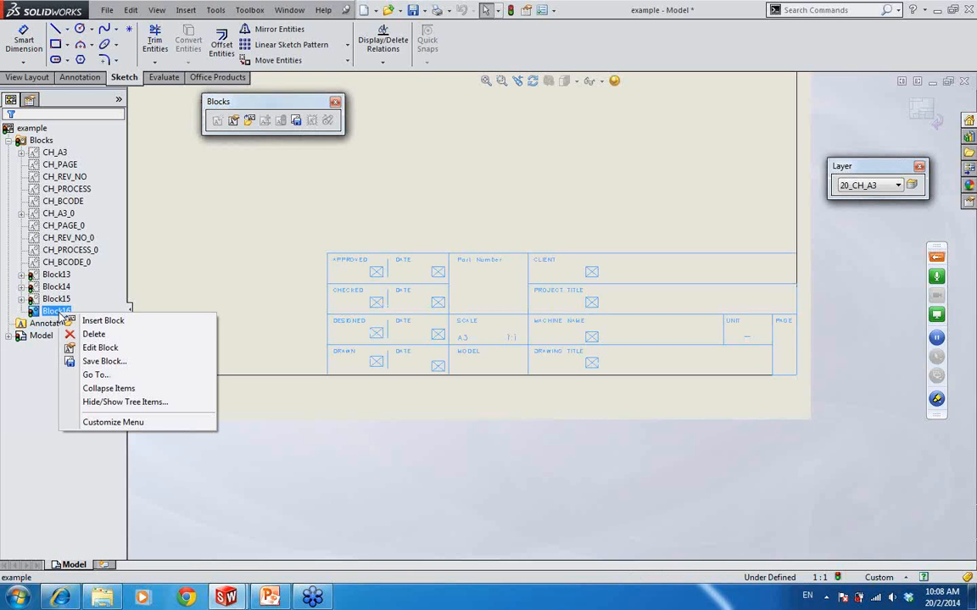
left_click(102, 361)
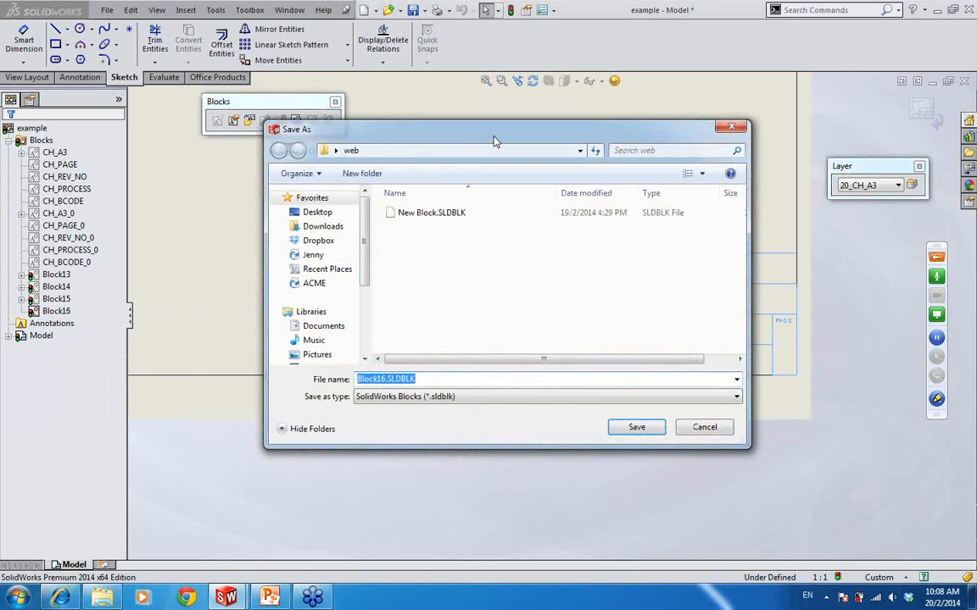
left_click_drag(498, 136, 506, 113)
left_click(392, 356)
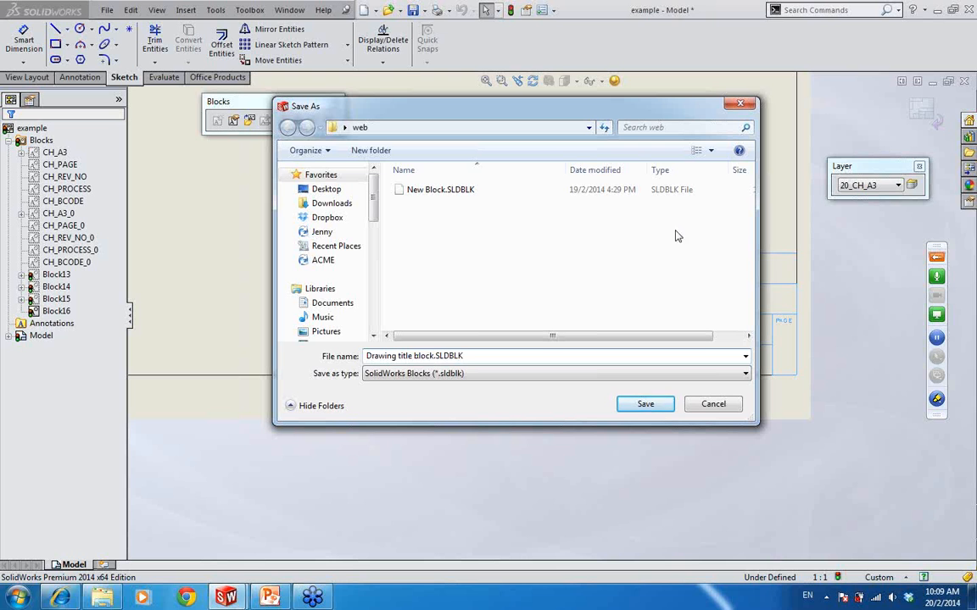
left_click(646, 405)
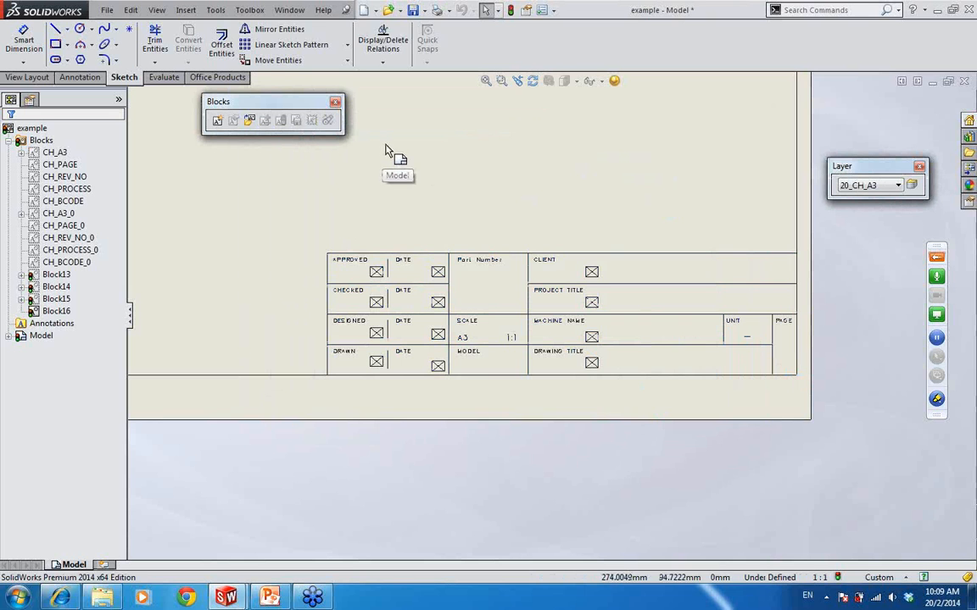
- Switch to Draw2 and open the sheet format of Sheet1 for editing
left_click(291, 9)
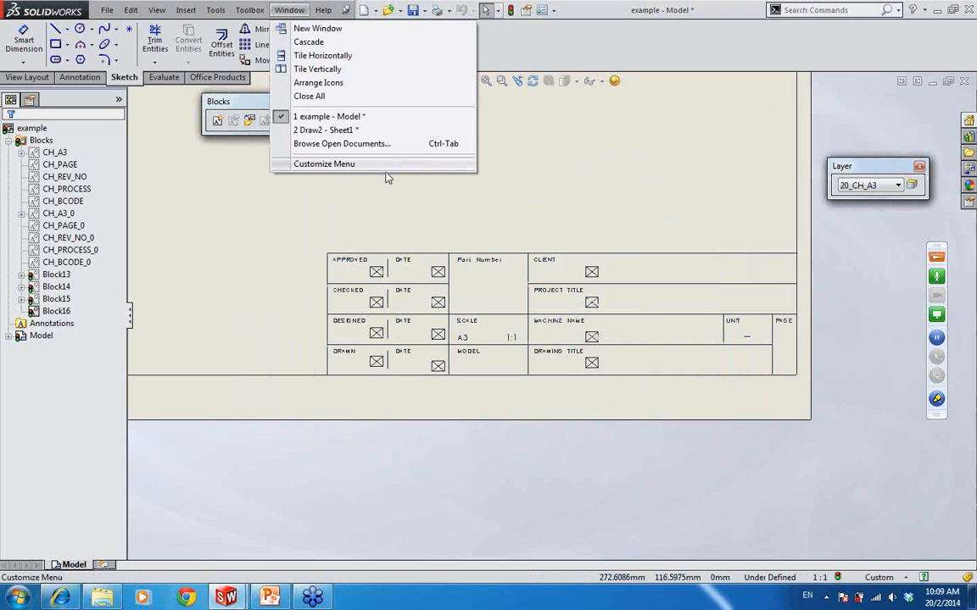
left_click(368, 132)
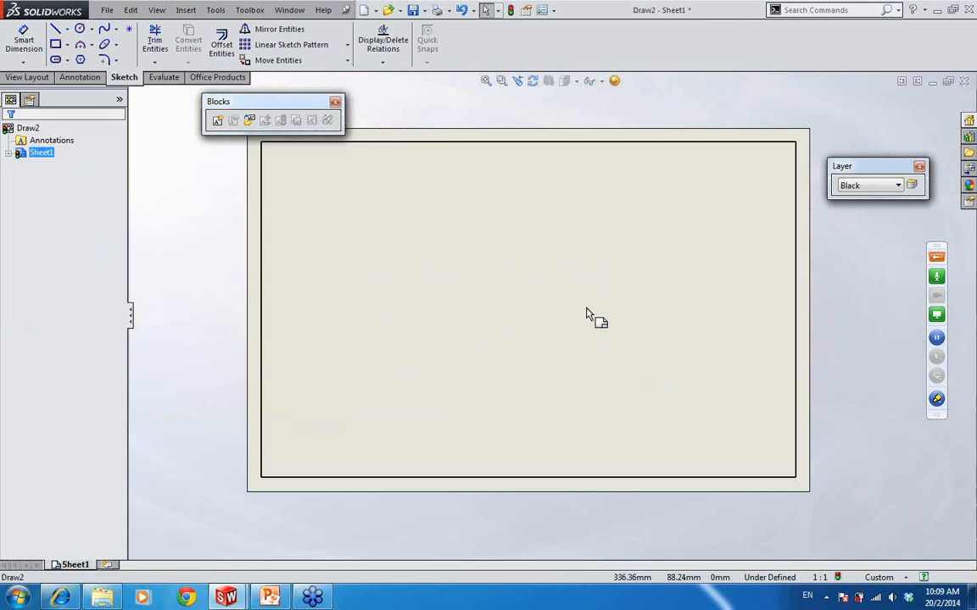
right_click(493, 227)
left_click(584, 342)
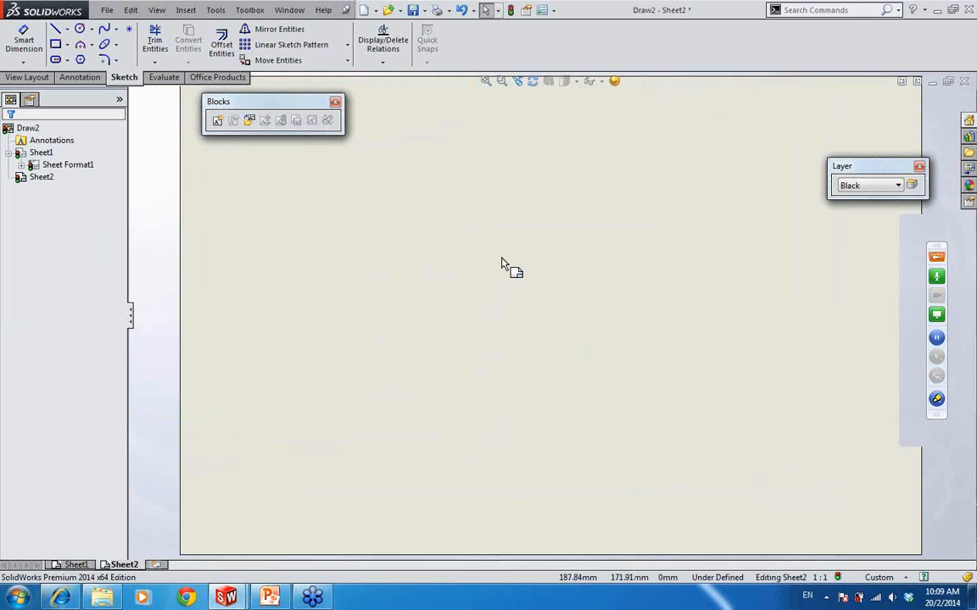
left_click(76, 564)
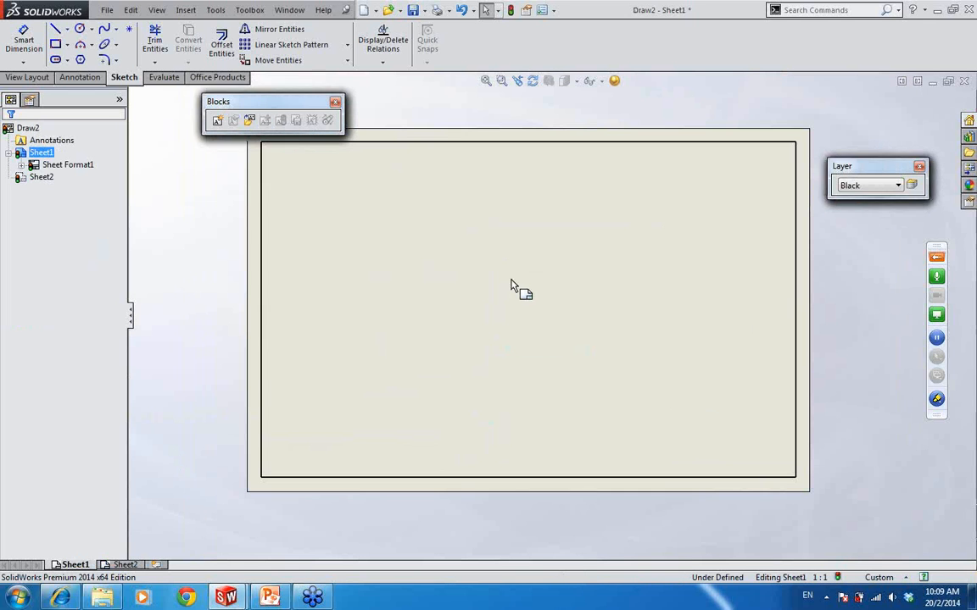
right_click(515, 253)
left_click(611, 357)
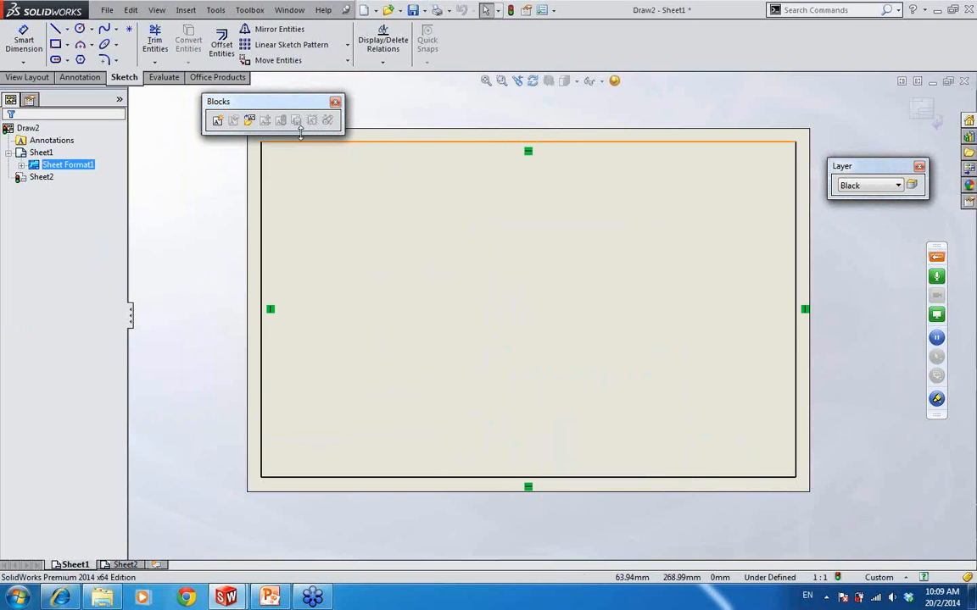
- Start inserting a block and load the Drawing title block file from the web folder on the Desktop
left_click(249, 121)
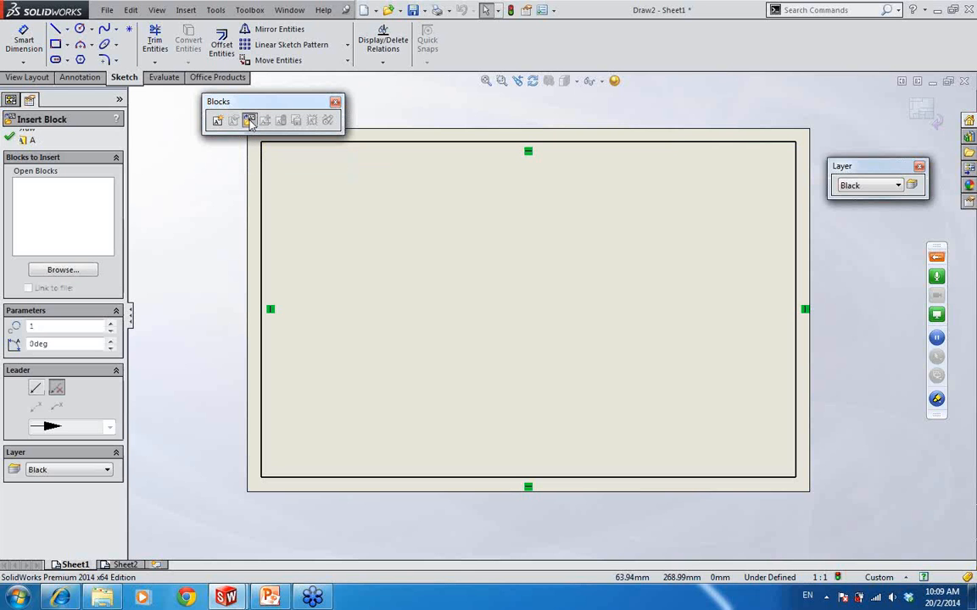
left_click(63, 270)
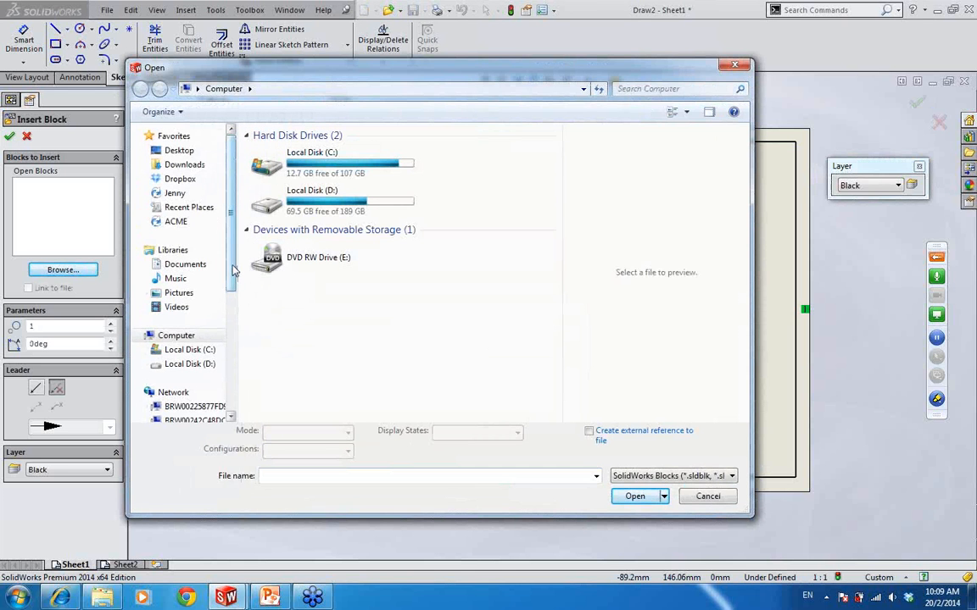
left_click(185, 151)
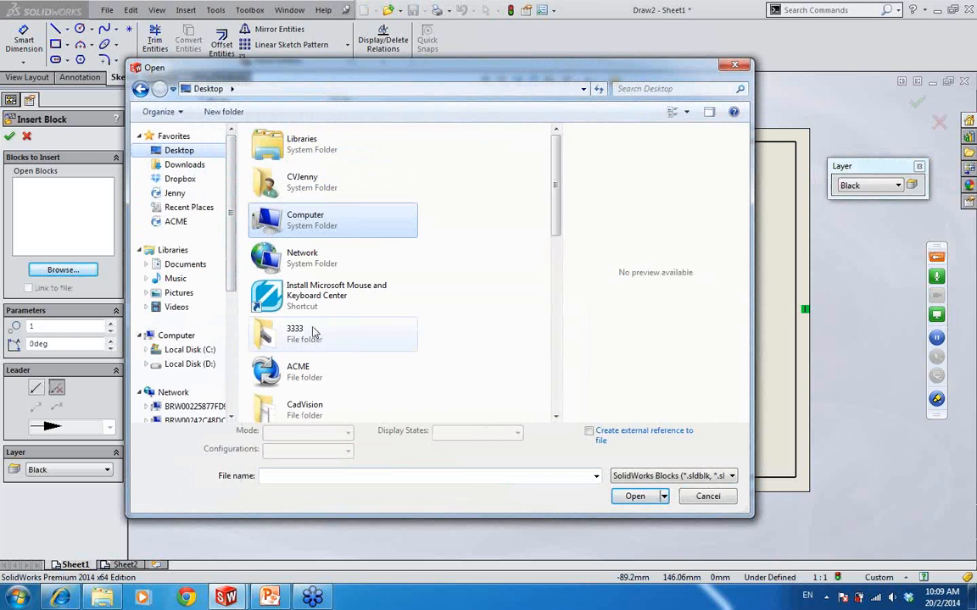
scroll(314, 336, "down", 5)
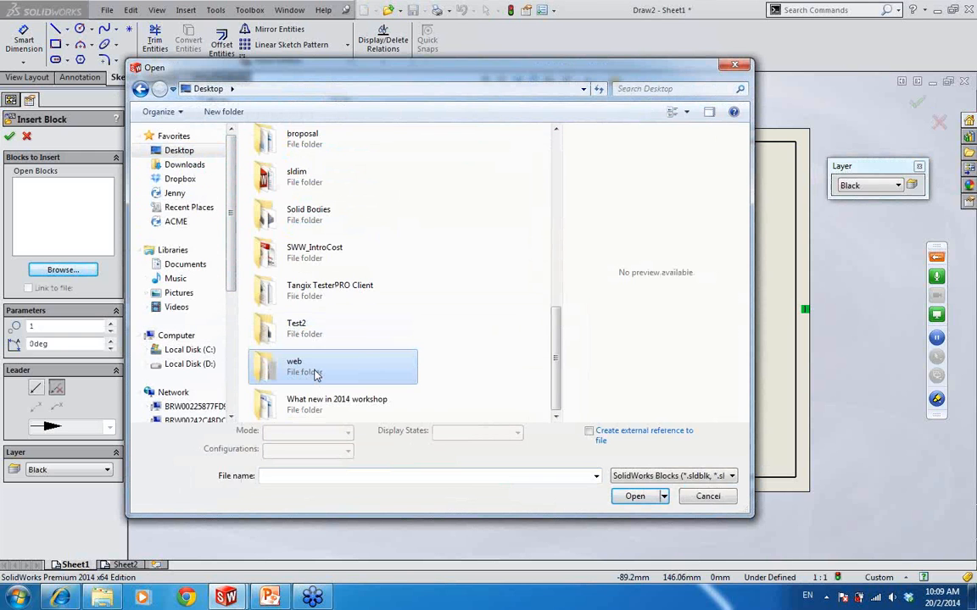
double_click(316, 370)
left_click(327, 151)
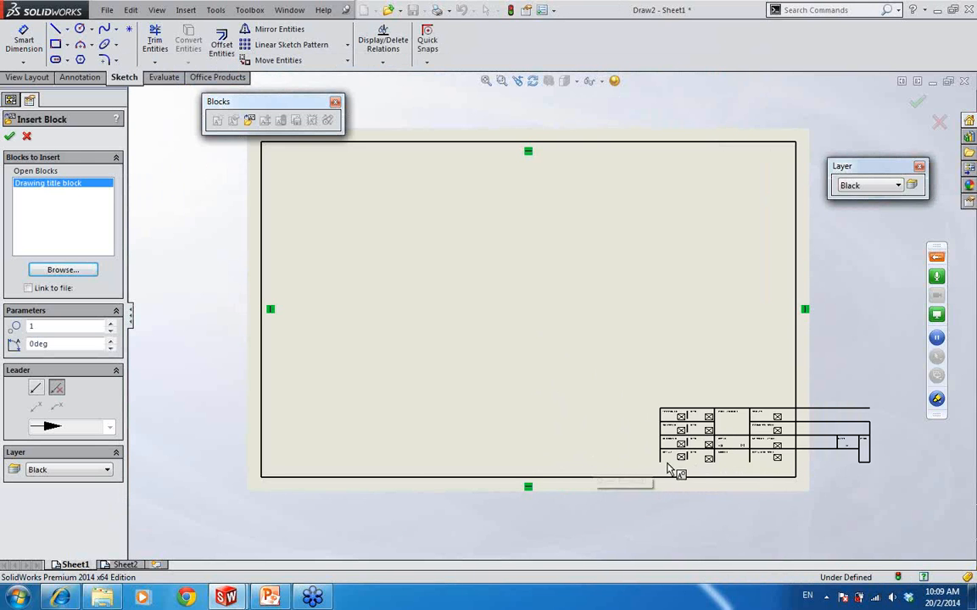
- Place one title block on the bottom border line, flush with the border's lower-right corner, and finish the insertion
scroll(671, 467, "down", 3)
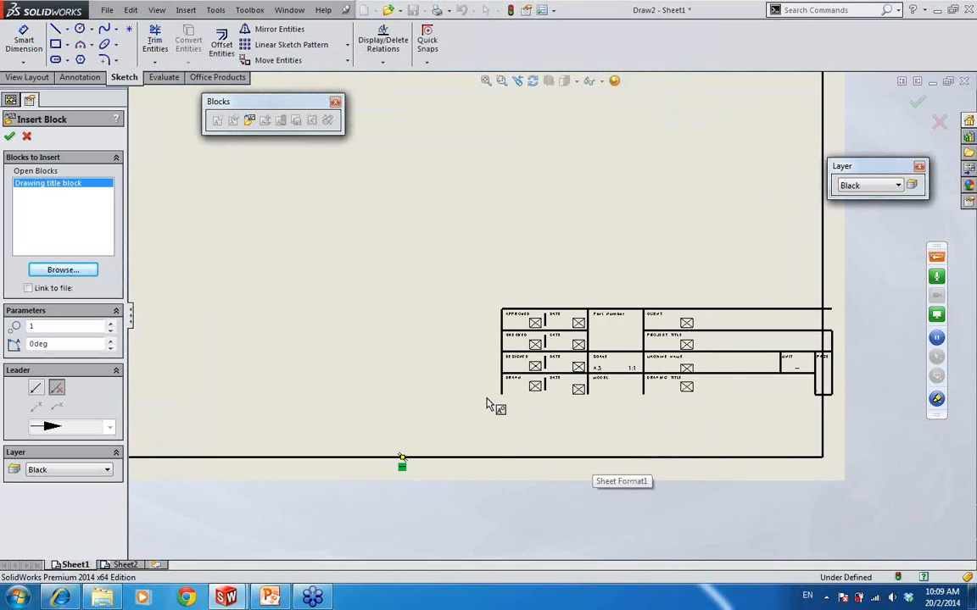
left_click(493, 461)
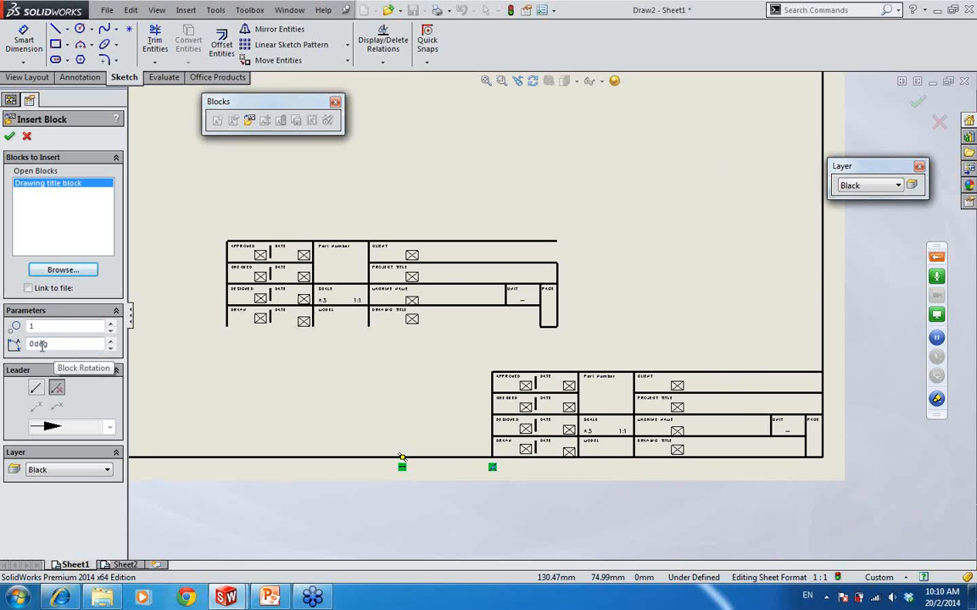
left_click(9, 136)
left_click(734, 461)
scroll(736, 459, "down", 5)
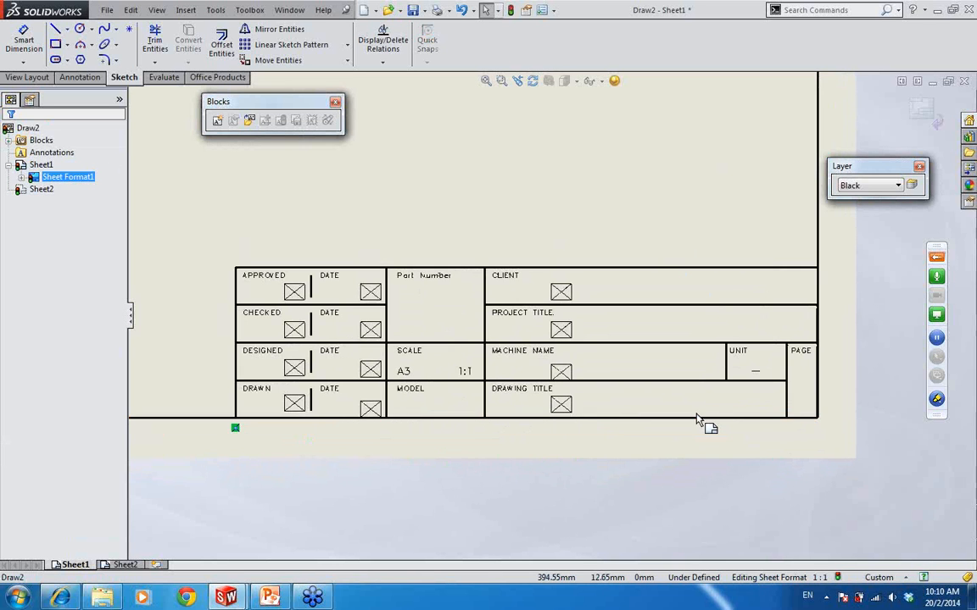
middle_click_drag(592, 411, 656, 388)
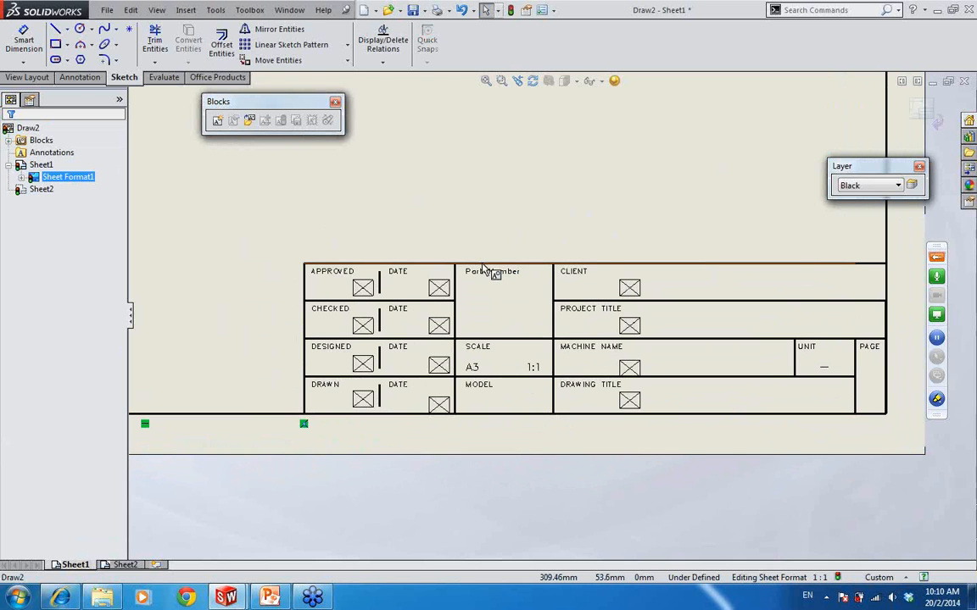
- Explode the inserted title block into separate lines and notes
left_click(441, 304)
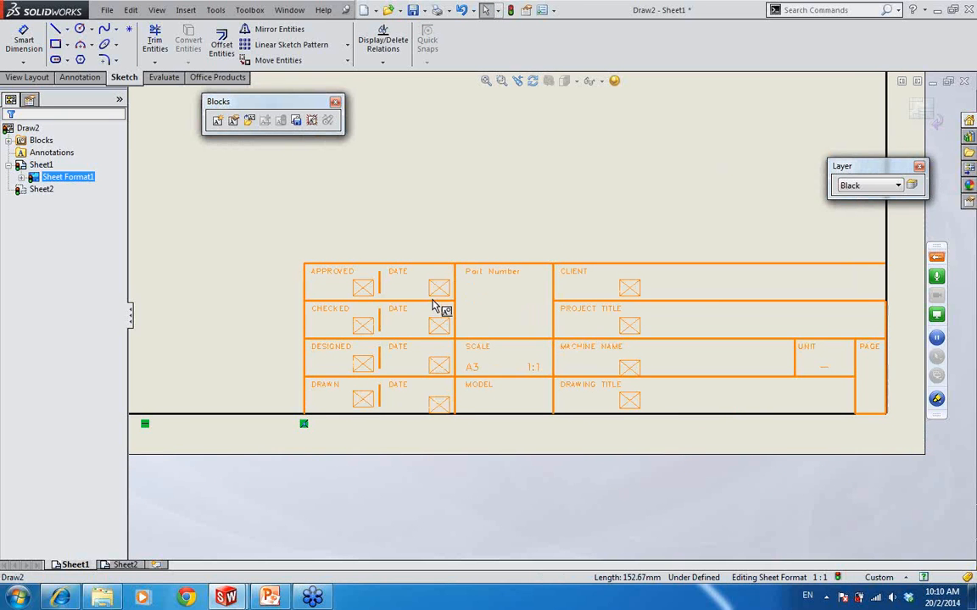
left_click(652, 298)
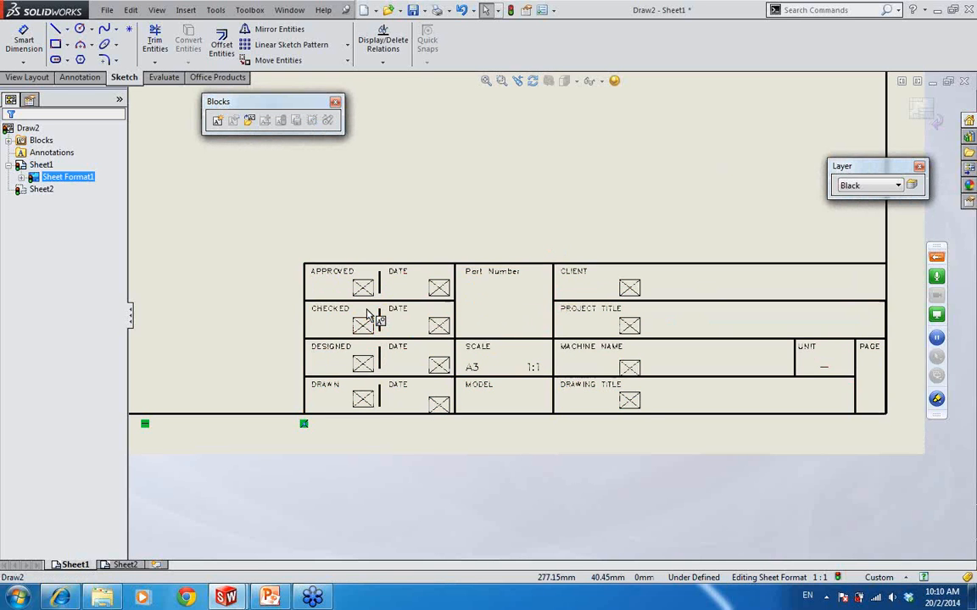
left_click(426, 293)
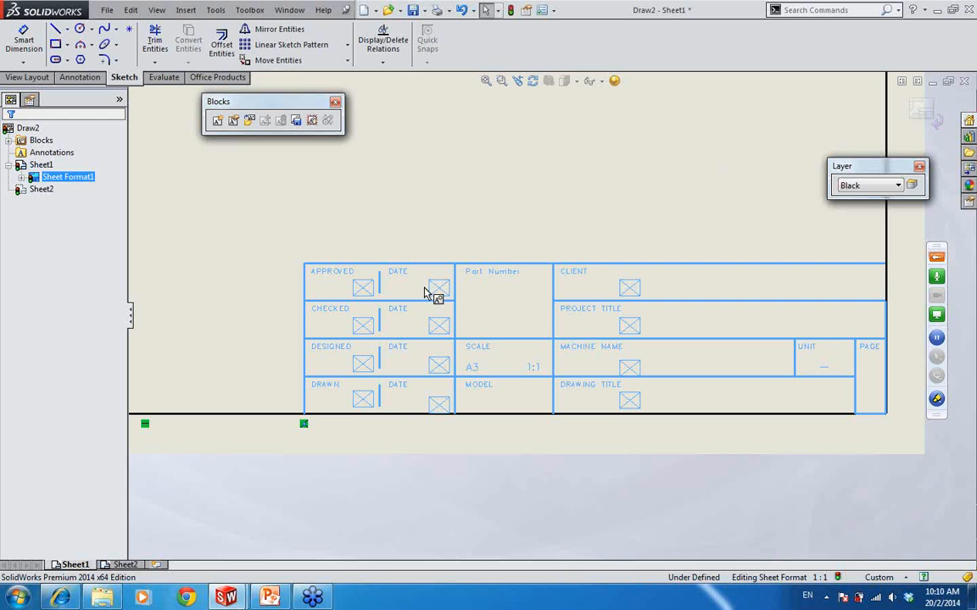
left_click(312, 122)
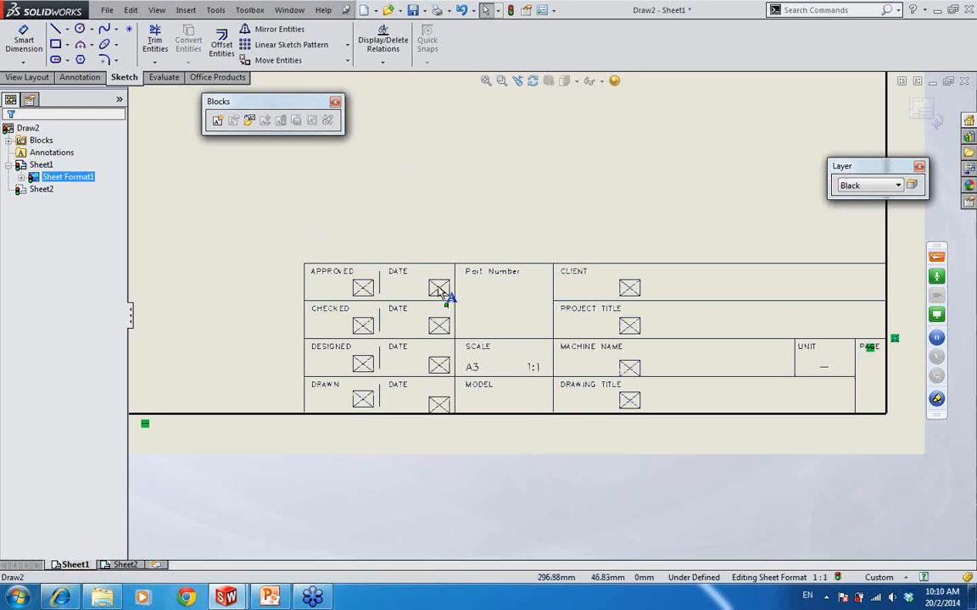
- Check that the DATE and Part Number notes of the exploded title block can be edited individually, leaving their text as is
double_click(399, 272)
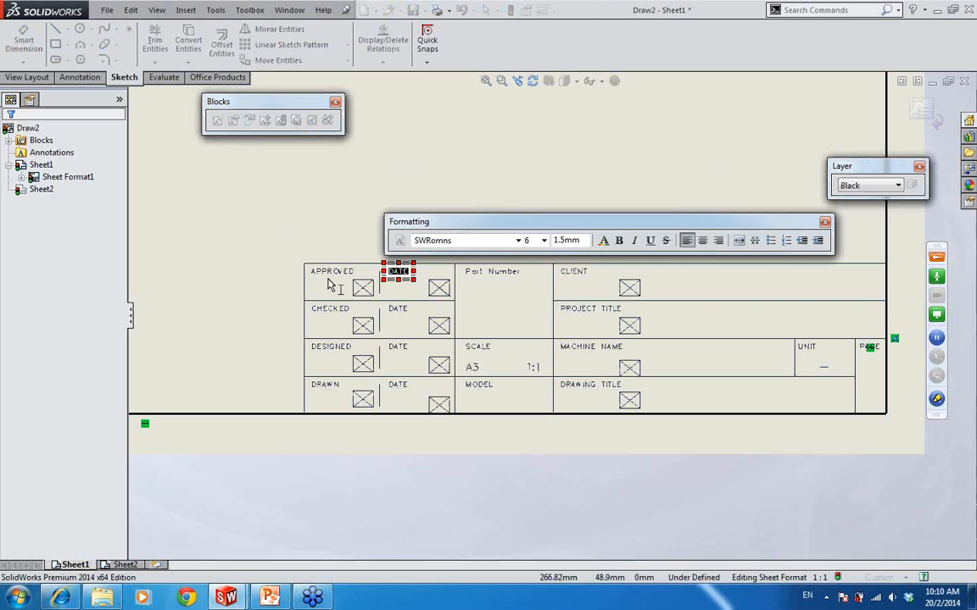
left_click(339, 274)
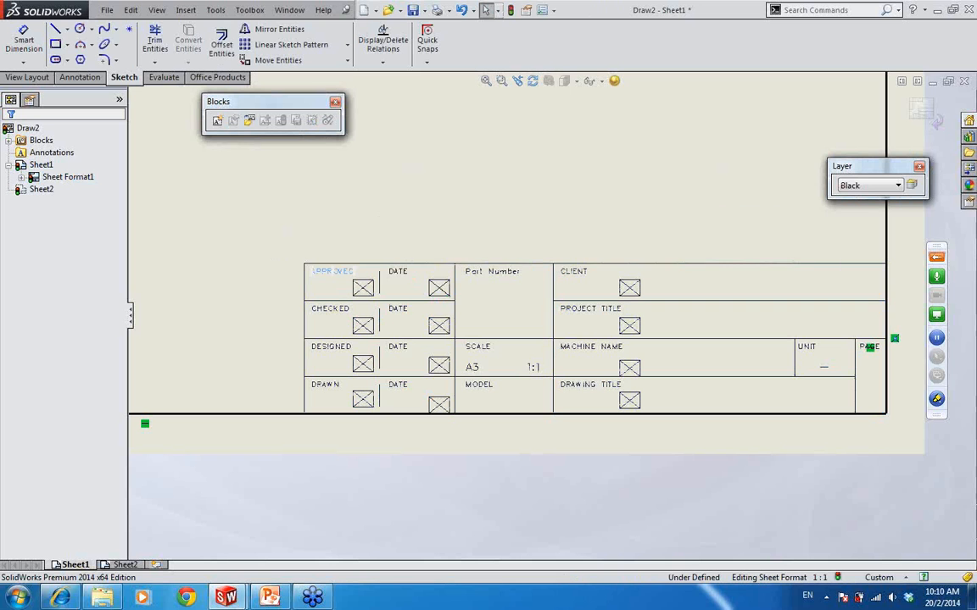
left_click(504, 277)
double_click(504, 278)
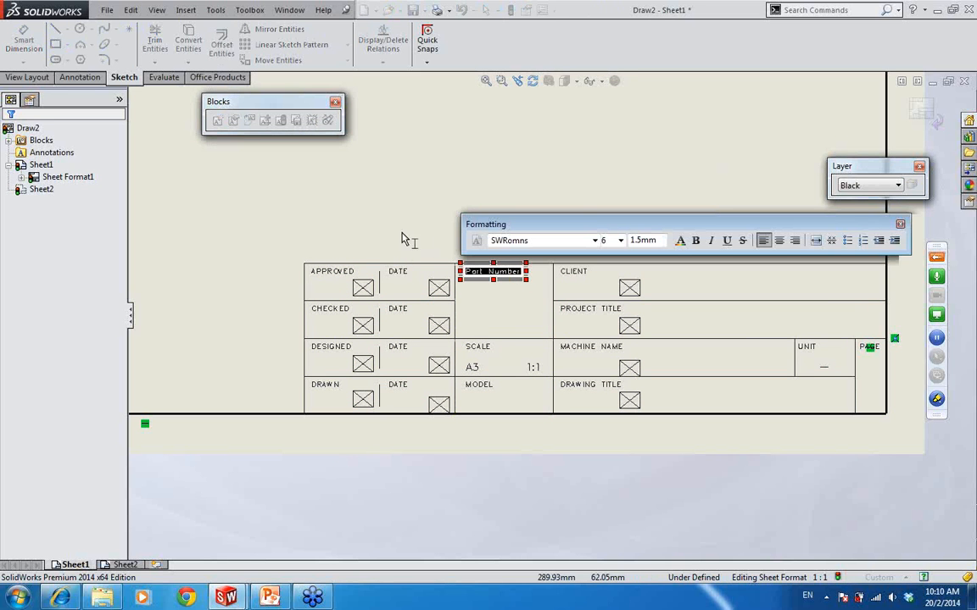
left_click(312, 217)
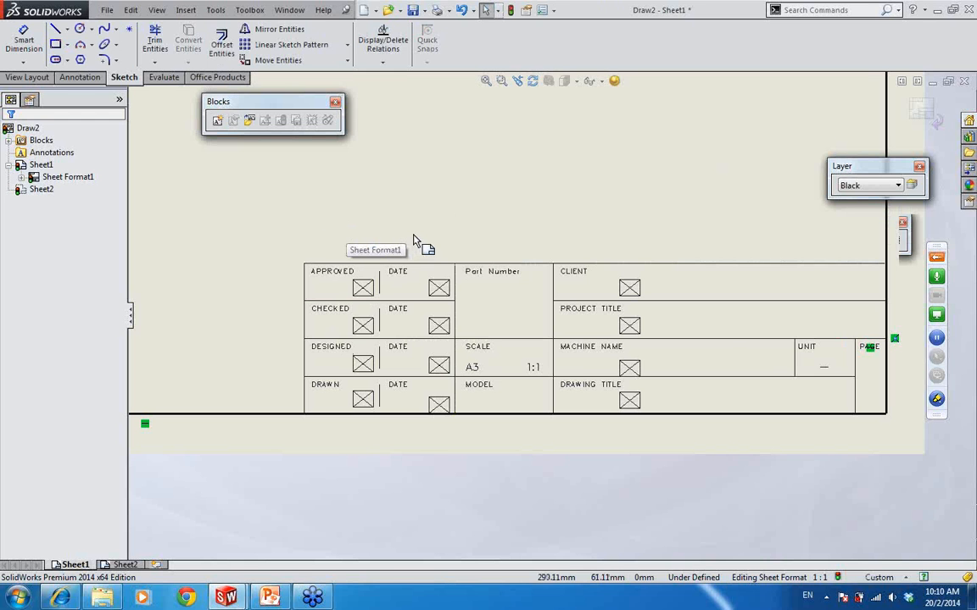
scroll(682, 322, "up", 1)
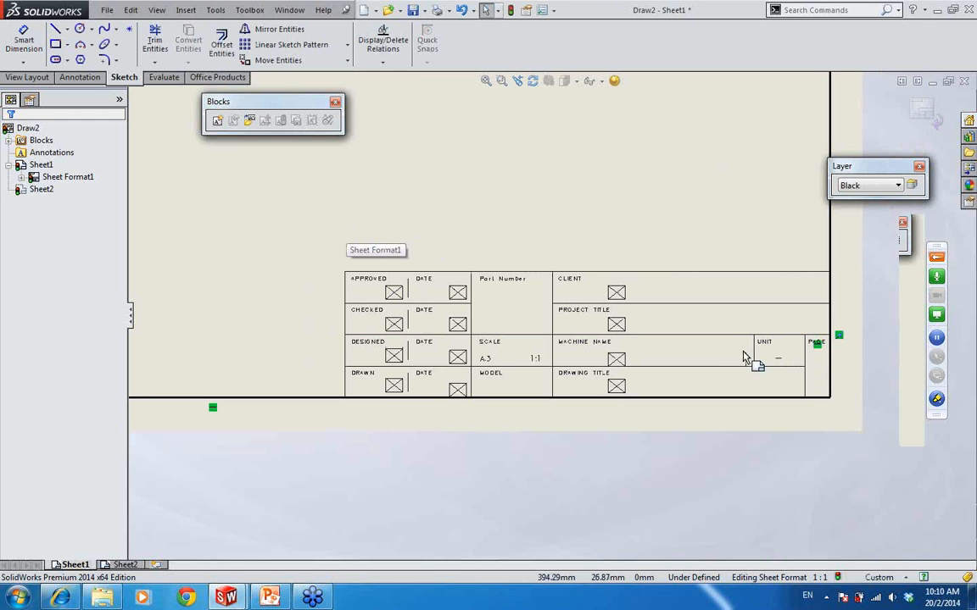
scroll(572, 263, "down", 1)
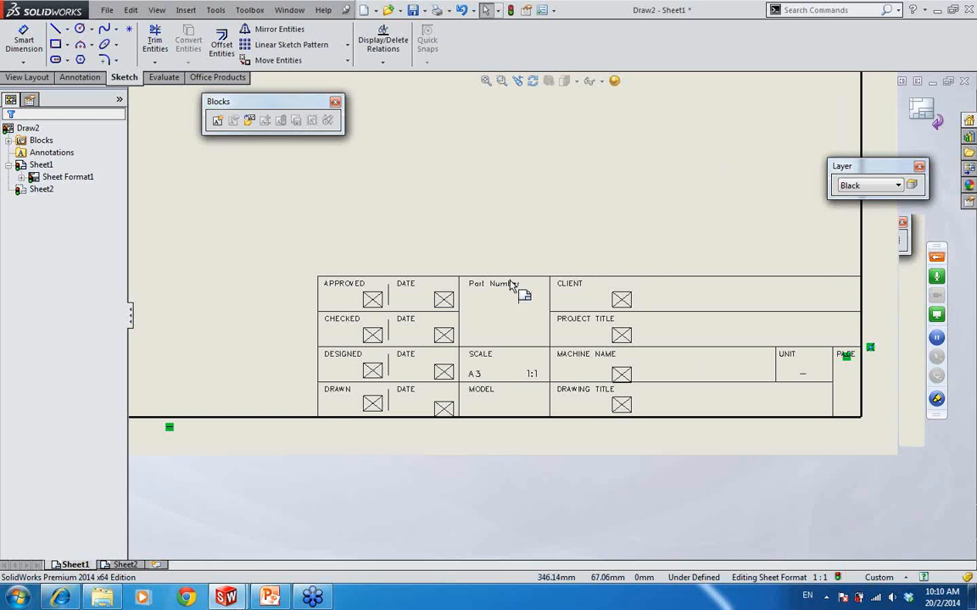
- Insert the picture NewSolidWorksLogoMedium.jpg from the web folder into the sheet format
middle_click_drag(364, 225, 573, 230)
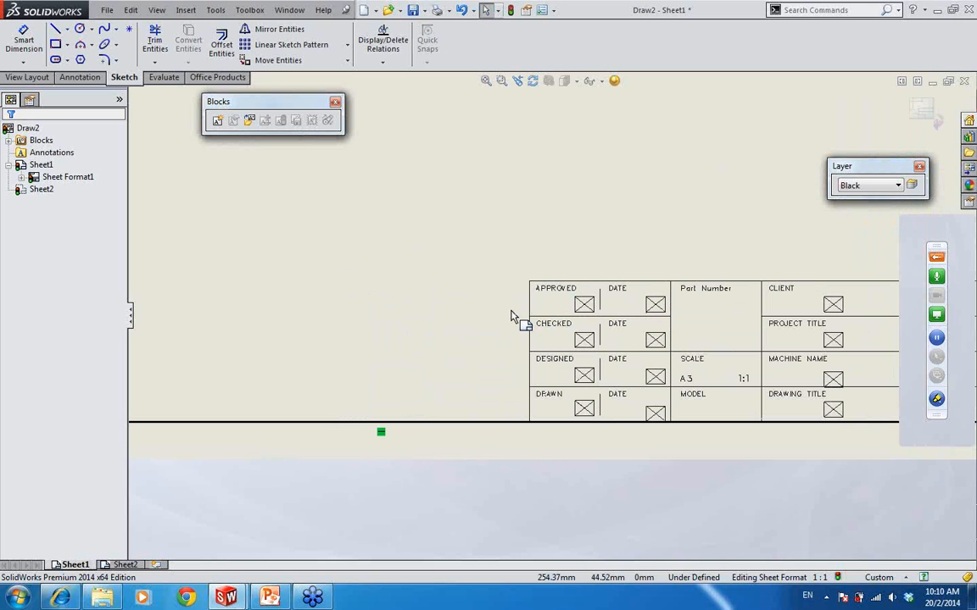
left_click(187, 12)
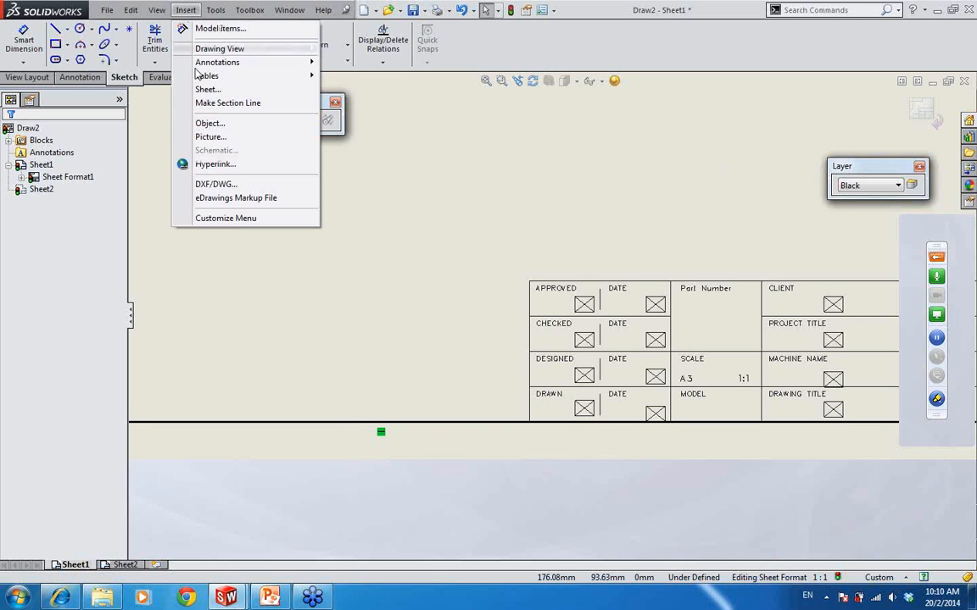
left_click(271, 138)
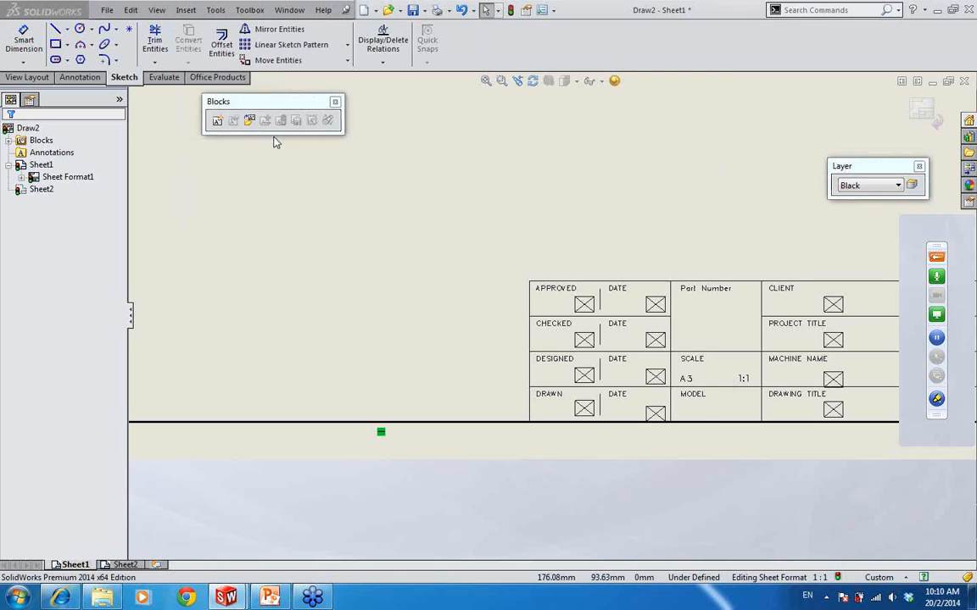
left_click_drag(475, 74, 525, 87)
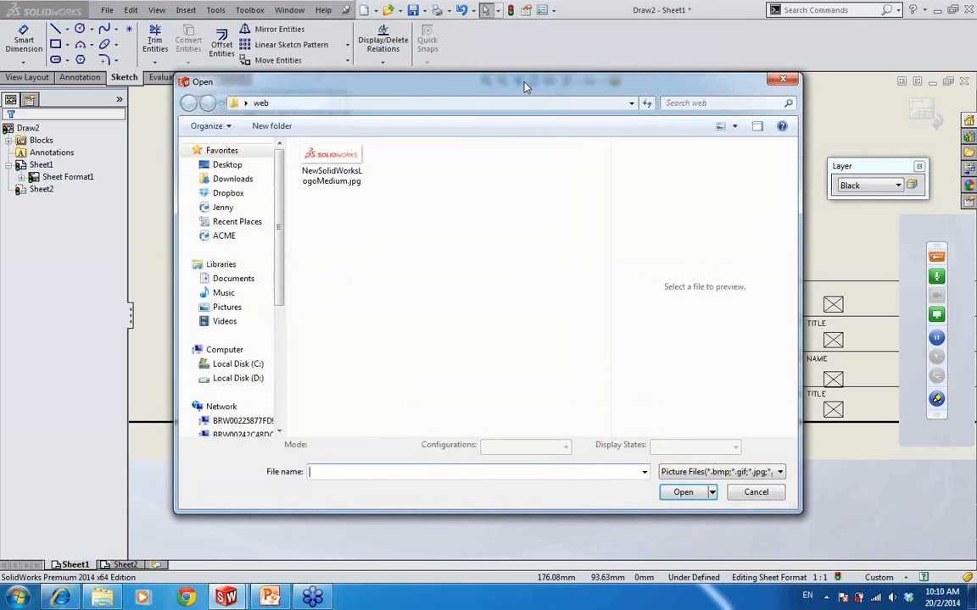
left_click(333, 157)
double_click(330, 154)
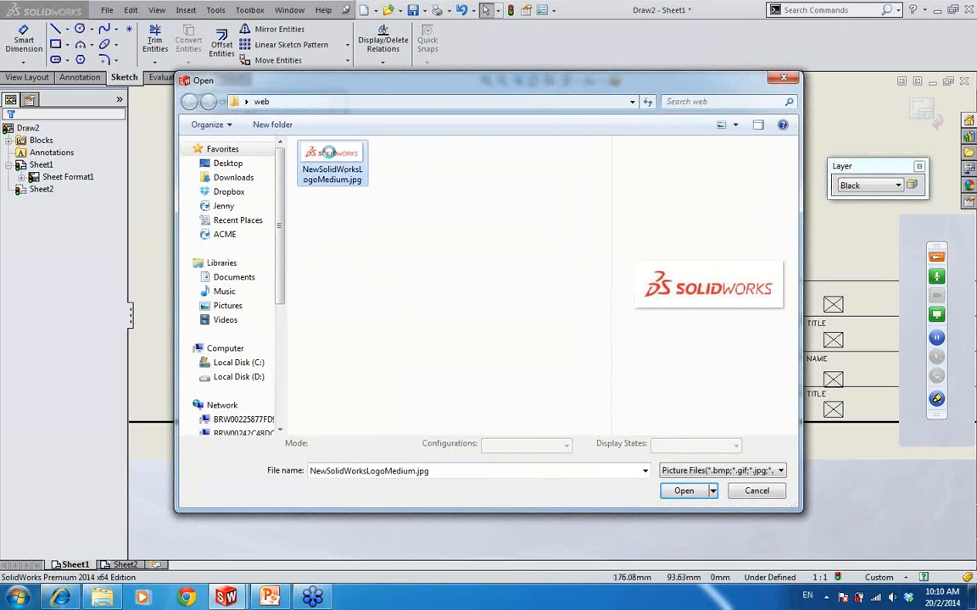
left_click(690, 495)
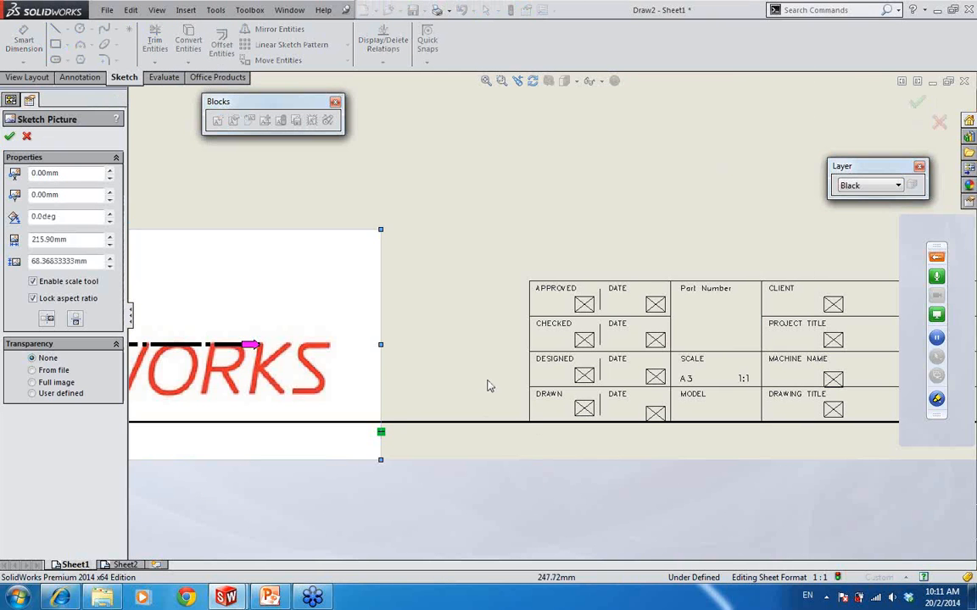
- Shrink the logo picture to about 74.5 mm wide and place it on the bottom border line against the title block's left edge
scroll(488, 385, "up", 6)
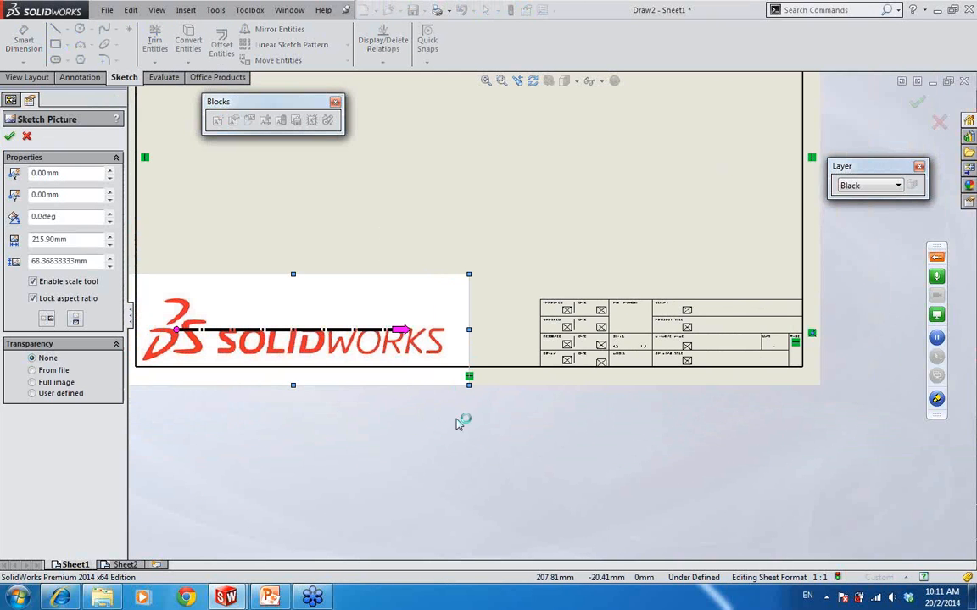
scroll(462, 424, "down", 3)
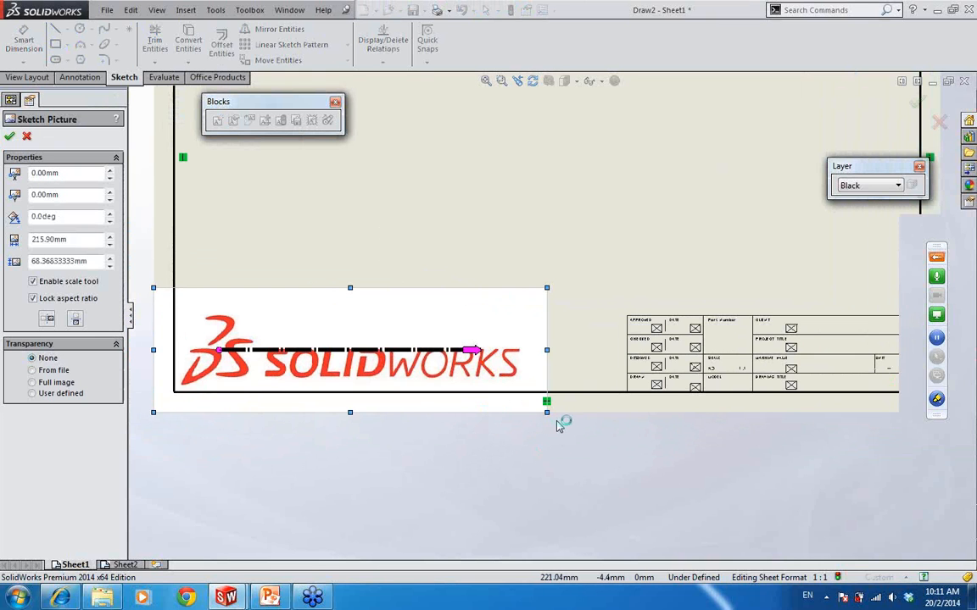
mouse_move(527, 404)
left_mouse_down()
mouse_move(216, 331)
mouse_move(335, 332)
mouse_move(499, 372)
mouse_move(576, 374)
mouse_move(560, 371)
left_mouse_up()
scroll(560, 372, "up", 5)
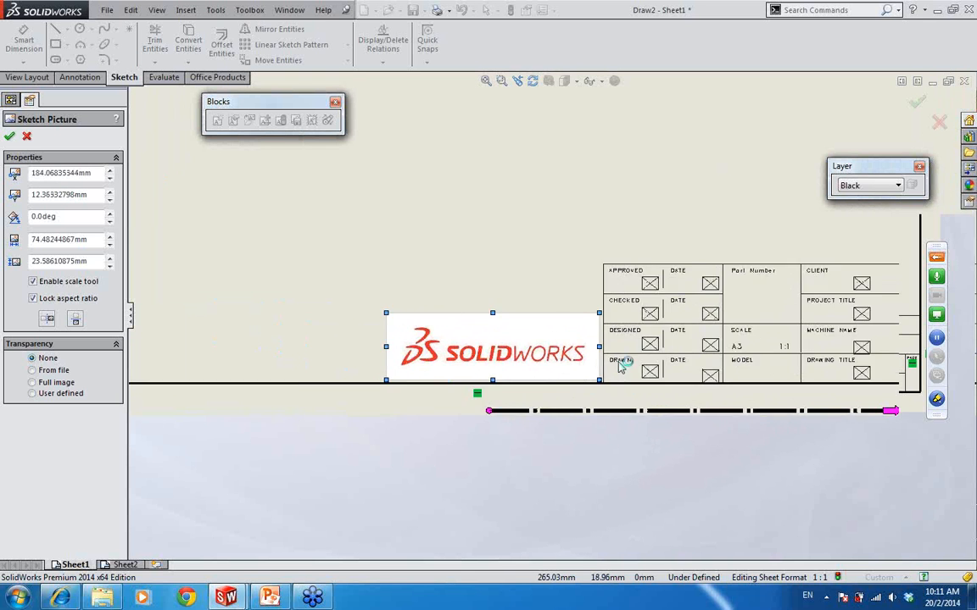
mouse_move(477, 304)
left_mouse_down()
mouse_move(489, 303)
mouse_move(483, 310)
left_mouse_up()
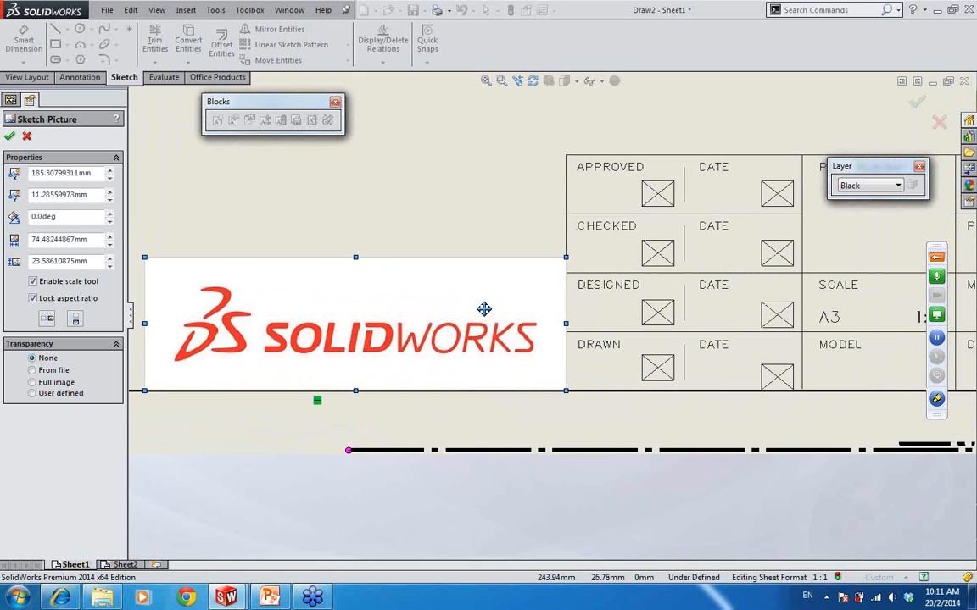
scroll(659, 371, "up", 1)
middle_click_drag(237, 466, 255, 470)
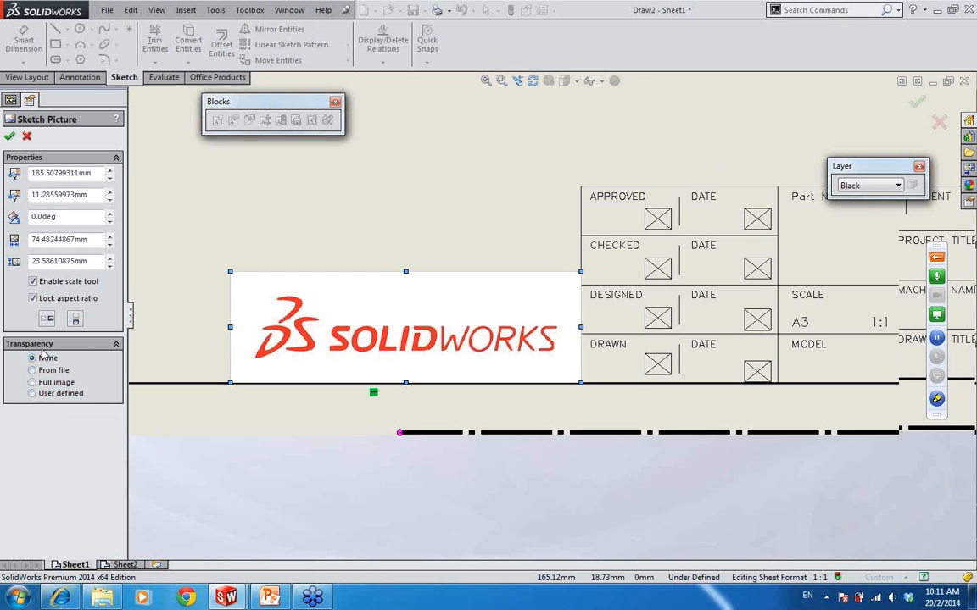
- Give the logo picture a user-defined transparency of 1.00 and accept the sketch picture
left_click(36, 395)
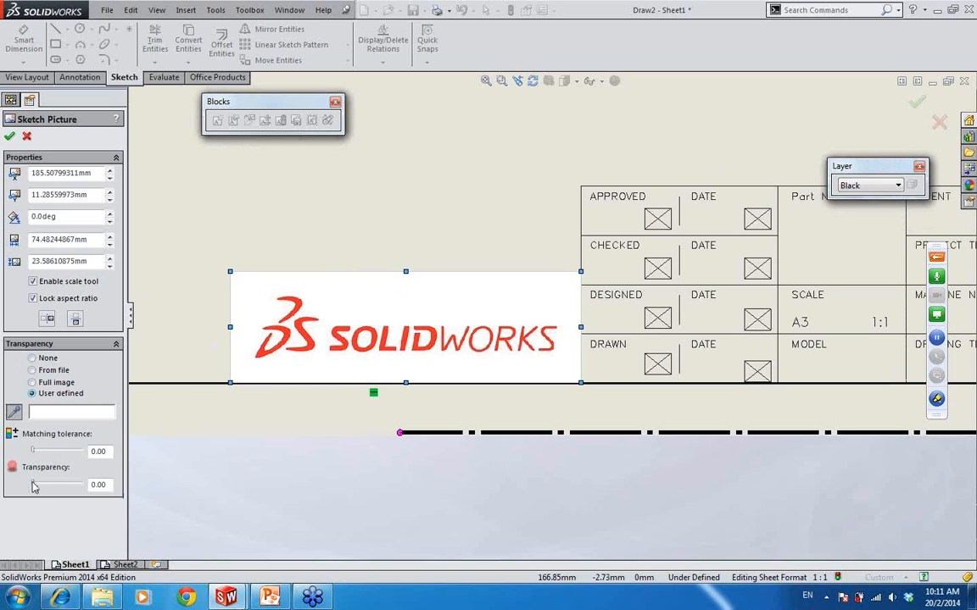
left_click_drag(35, 484, 83, 484)
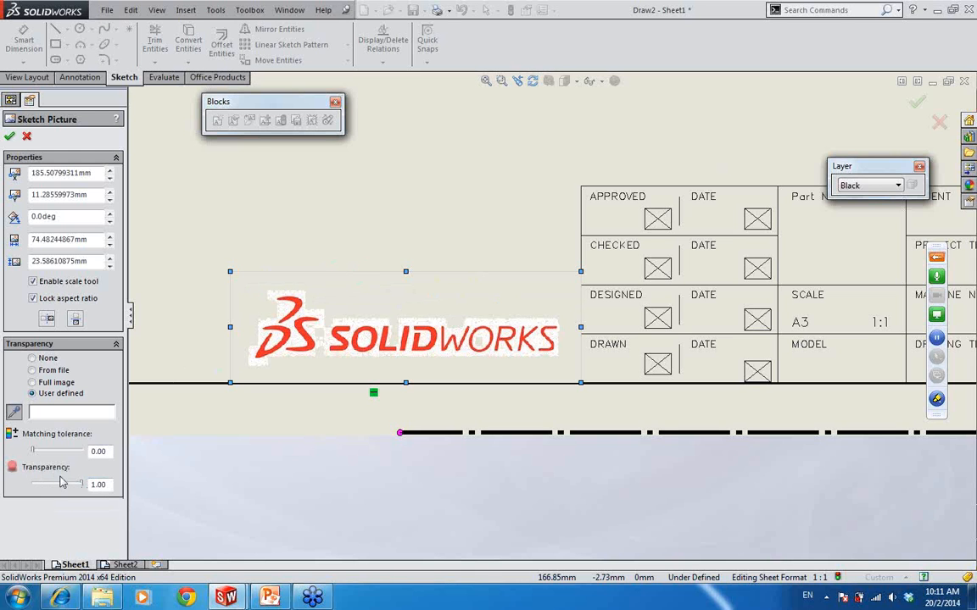
left_click(10, 136)
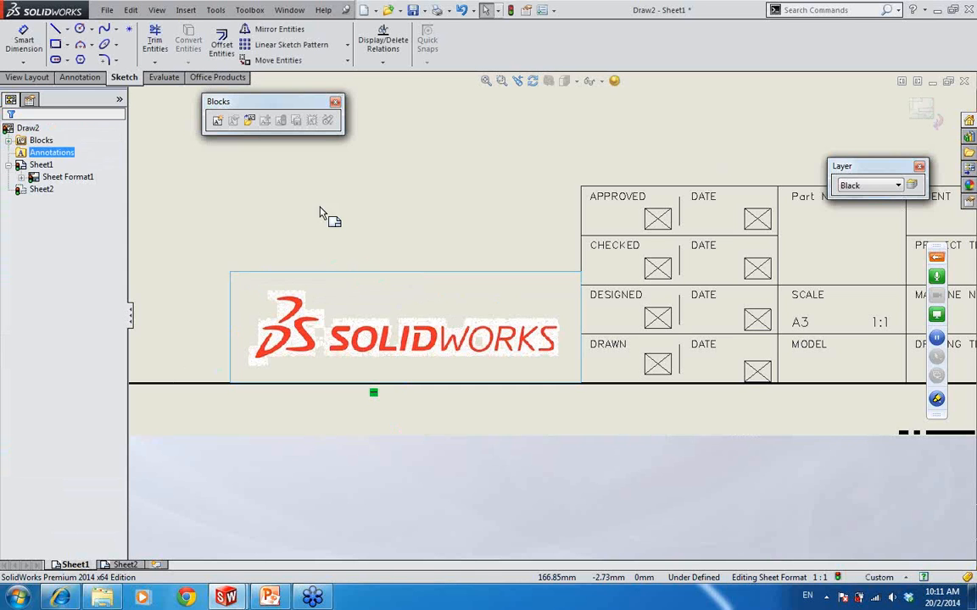
- Examine the layout of the whole sheet format and the cells of the title block
scroll(523, 374, "up", 3)
scroll(535, 352, "up", 2)
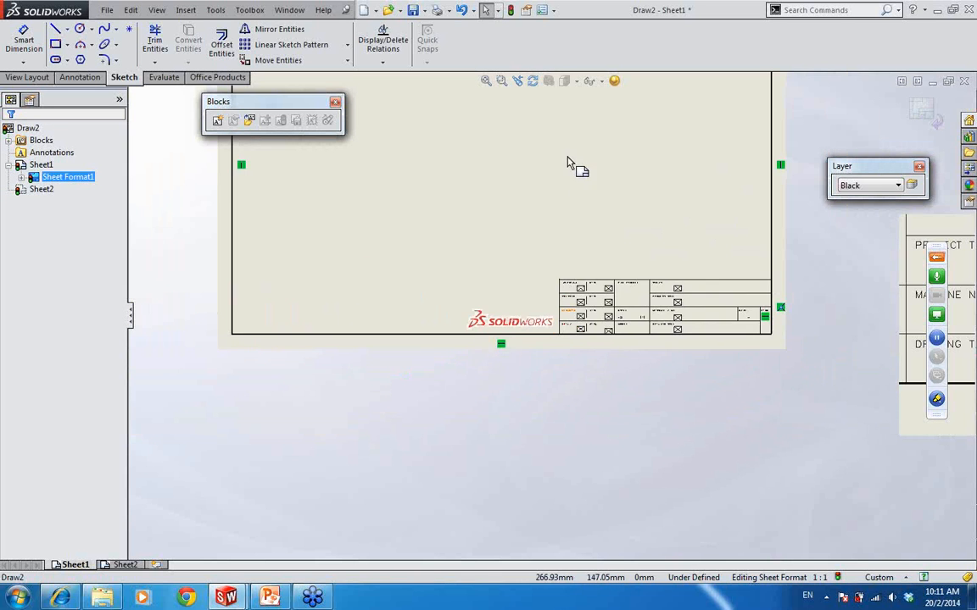
scroll(543, 312, "down", 1)
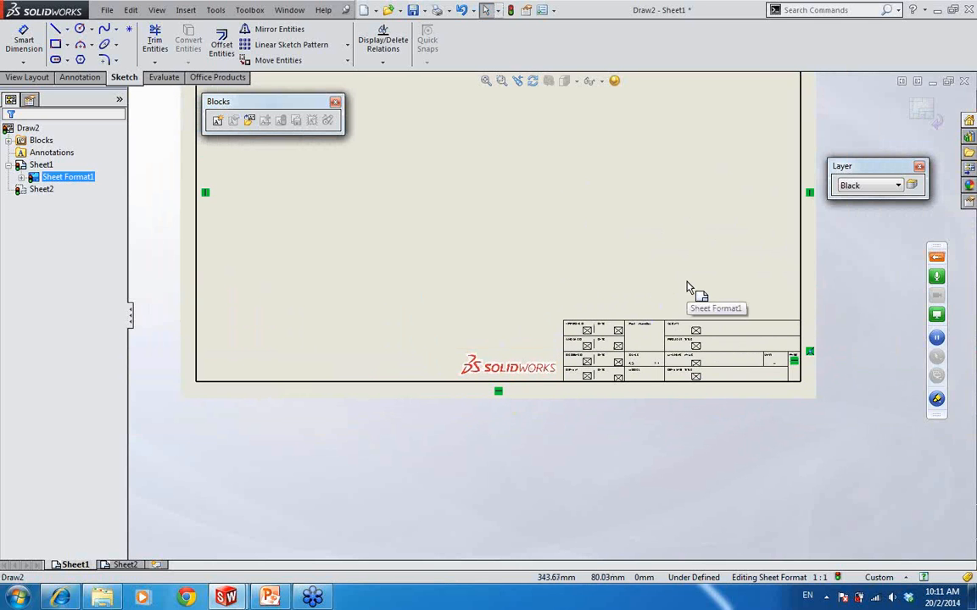
mouse_move(693, 290)
middle_mouse_down()
mouse_move(704, 355)
mouse_move(728, 395)
middle_mouse_up()
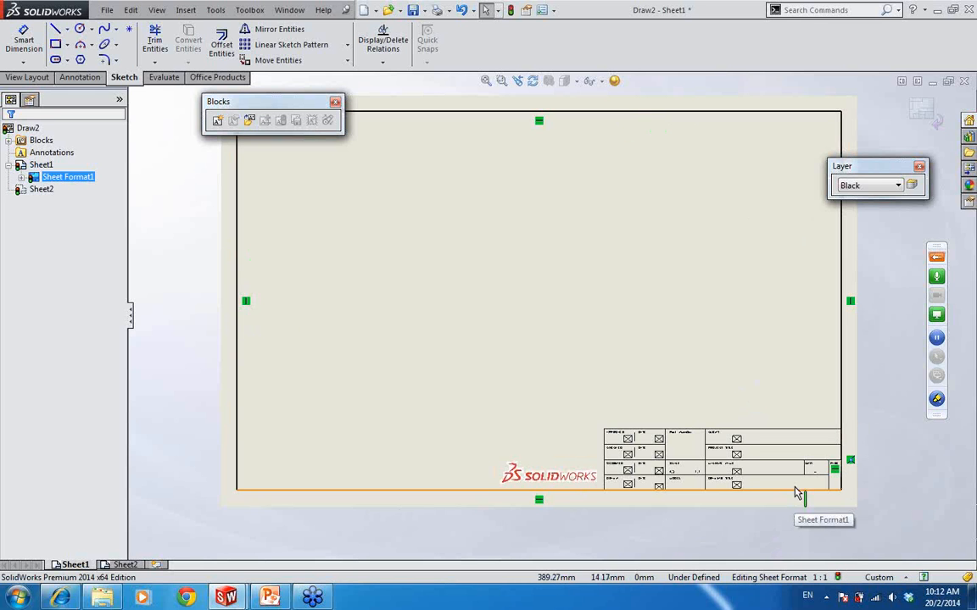
scroll(796, 494, "down", 5)
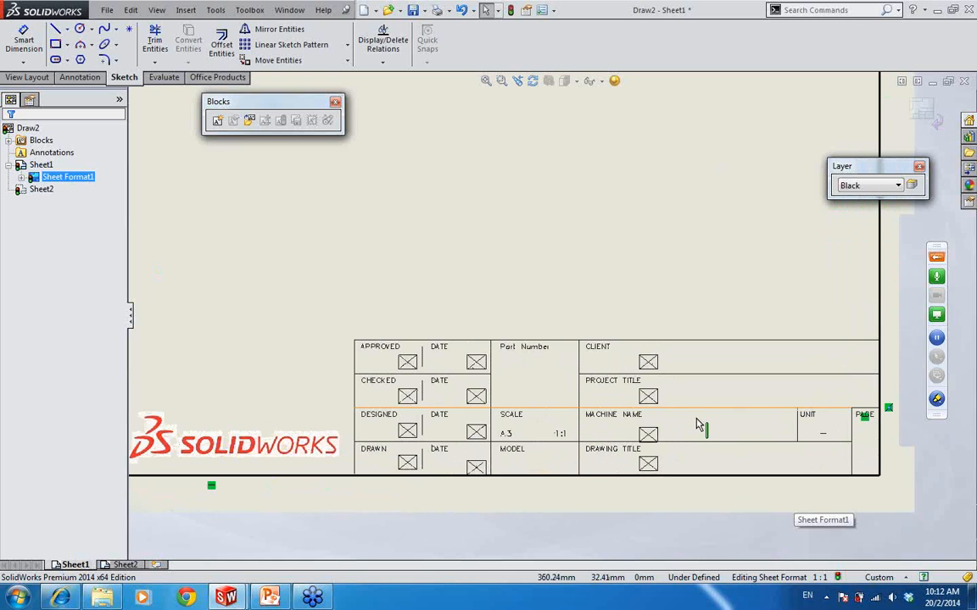
middle_click_drag(538, 497, 550, 400)
scroll(540, 272, "down", 1)
middle_click_drag(713, 307, 667, 309)
scroll(757, 307, "down", 2)
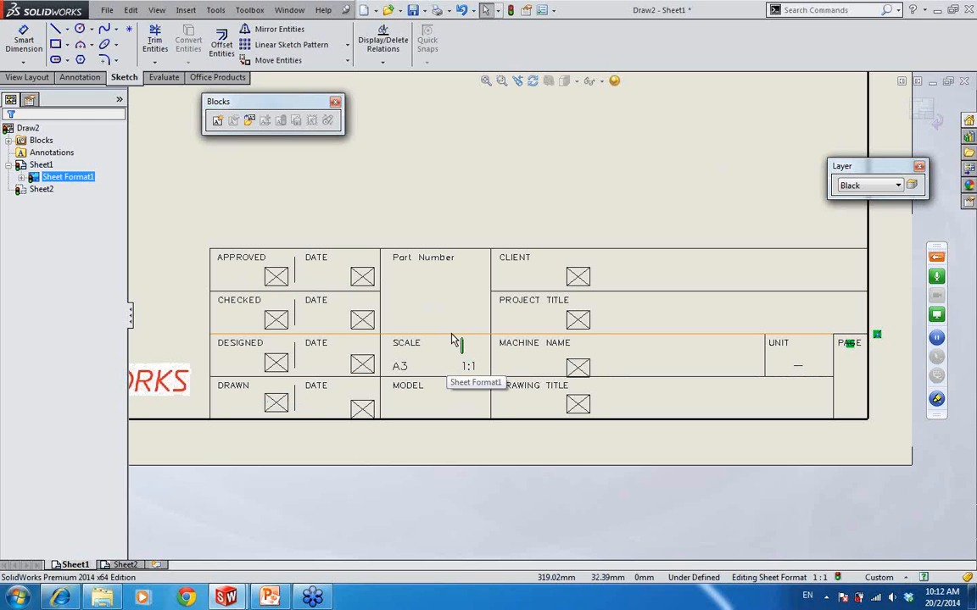
left_click(691, 206)
middle_click_drag(687, 205, 665, 205)
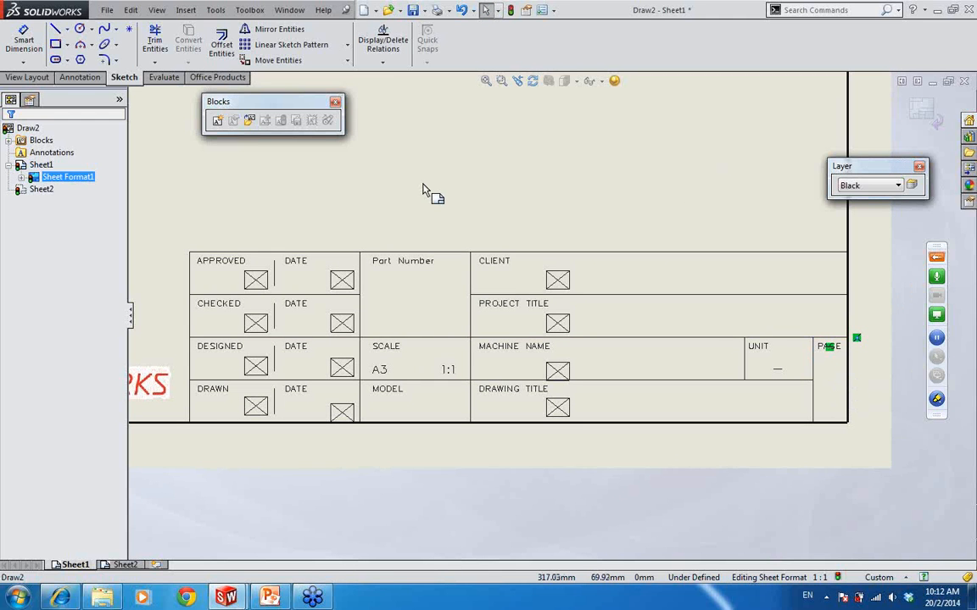
- Place one empty note in the title block's PAGE cell and finish the note command
left_click(99, 78)
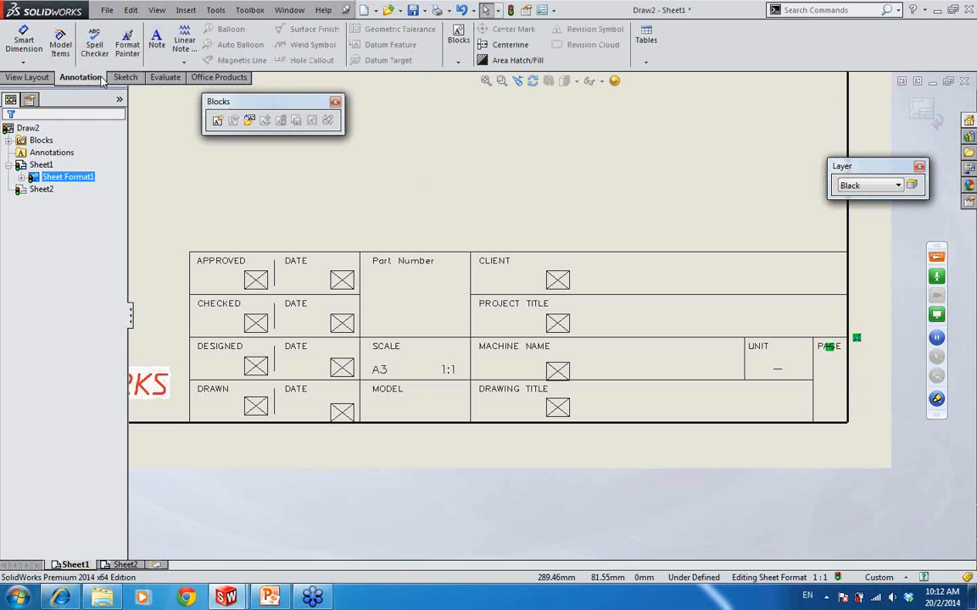
left_click(156, 39)
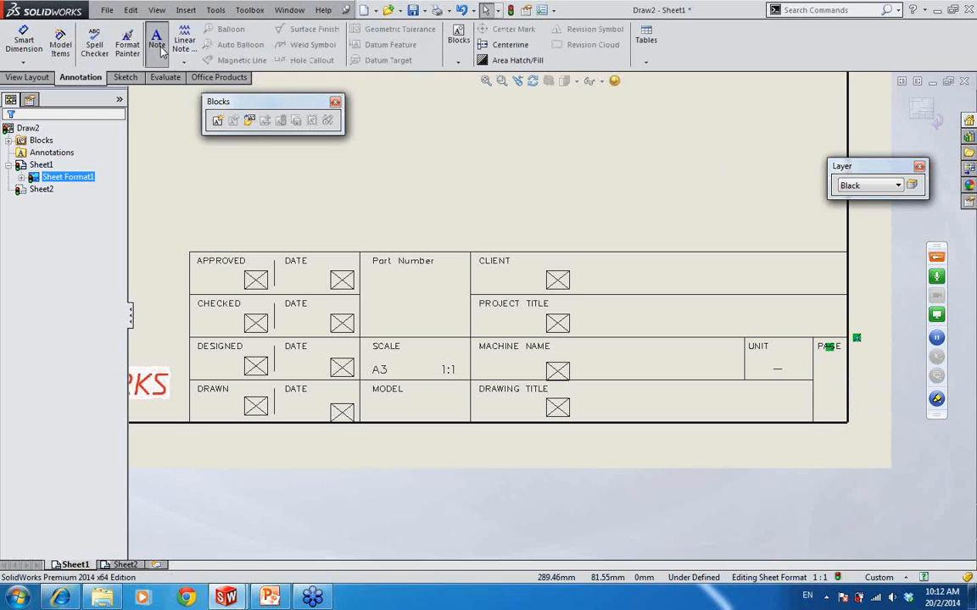
left_click(822, 382)
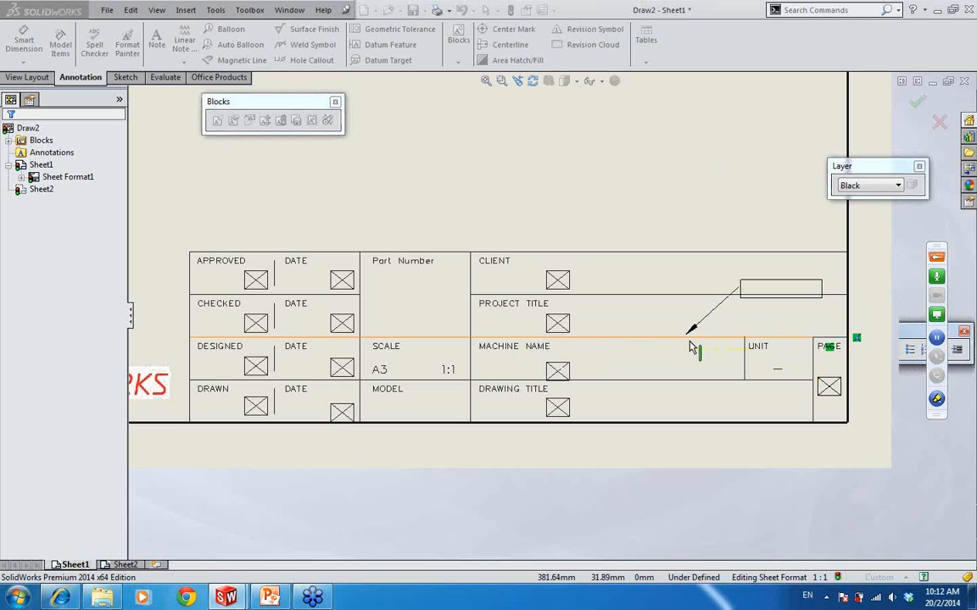
key("Escape")
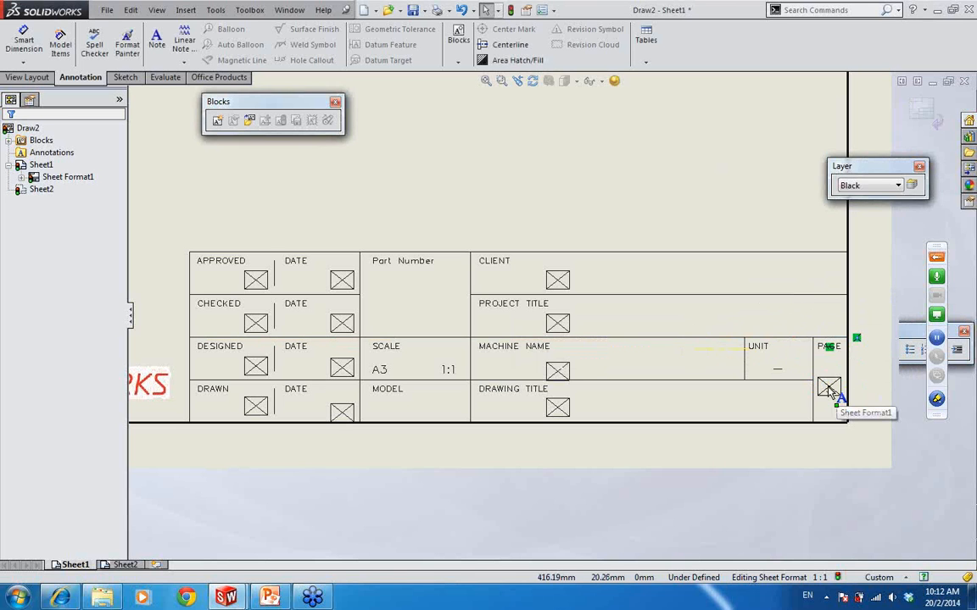
- Link the empty PAGE note to the current document's SW-Current Sheet property
left_click(830, 388)
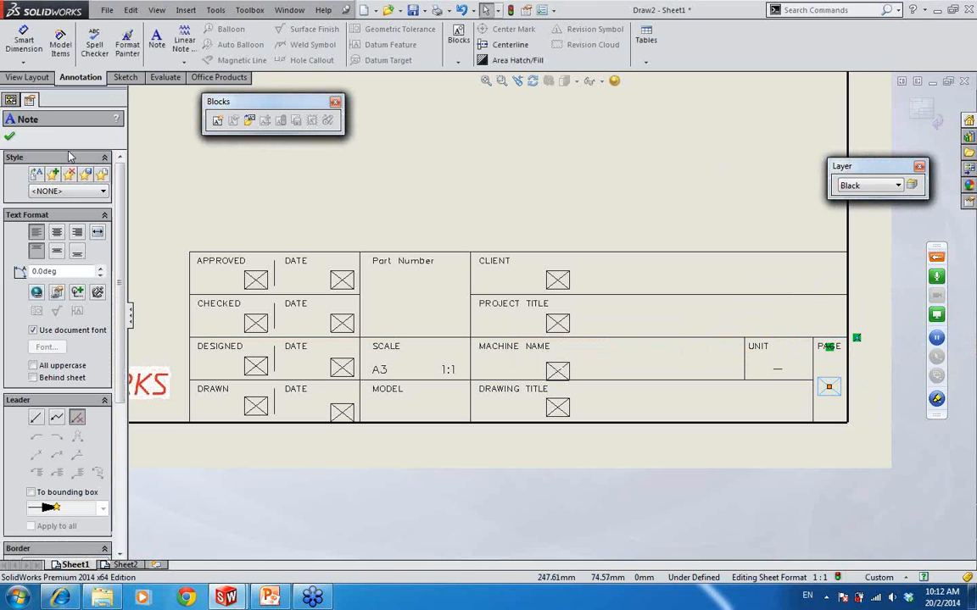
left_click(56, 292)
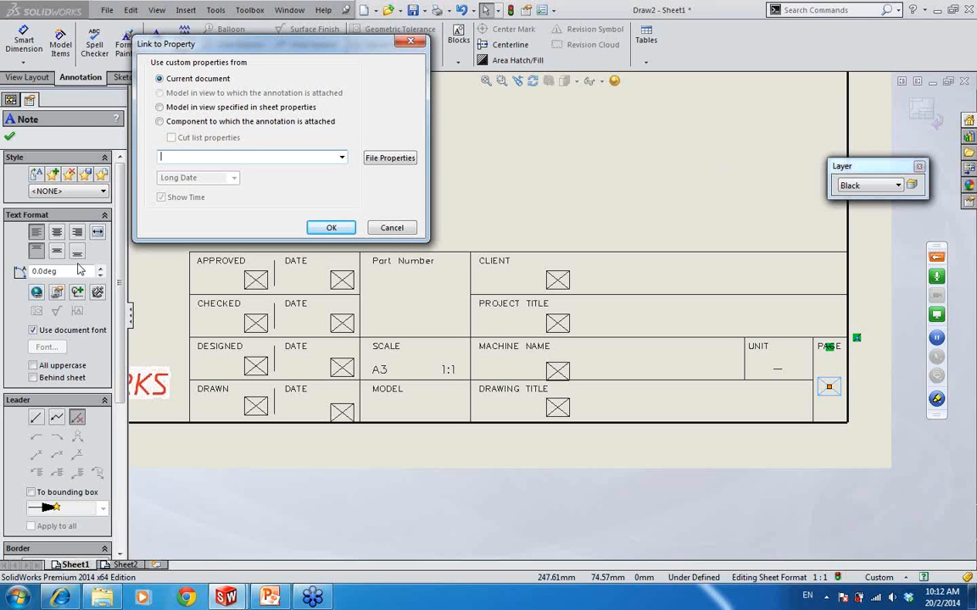
left_click_drag(337, 45, 427, 61)
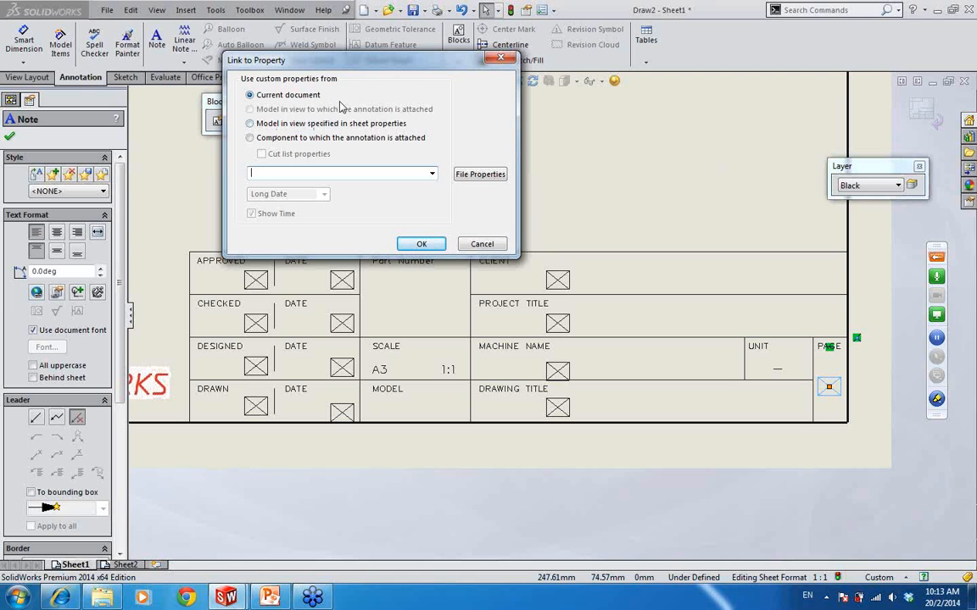
left_click(431, 174)
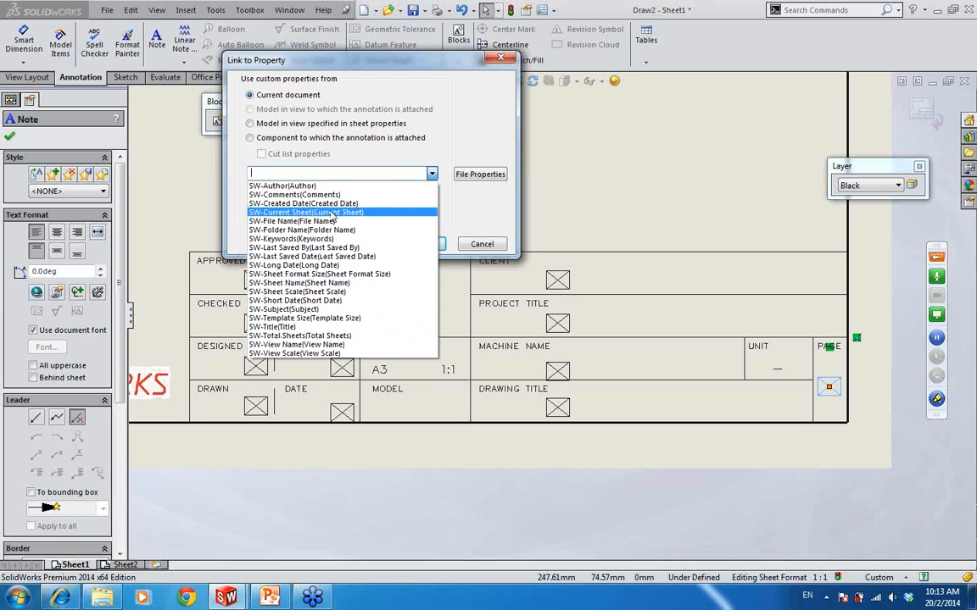
left_click(359, 213)
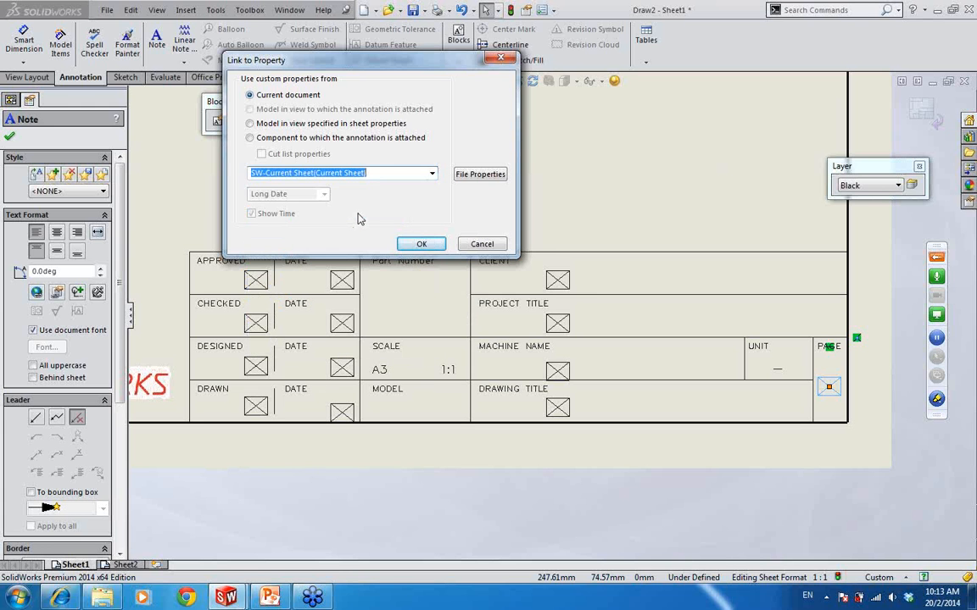
left_click(424, 244)
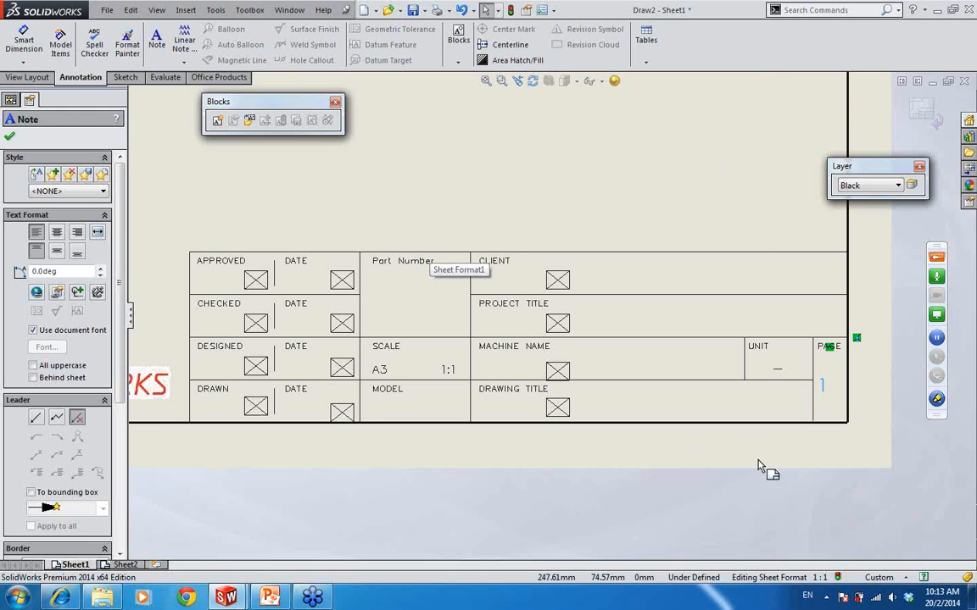
key("Escape")
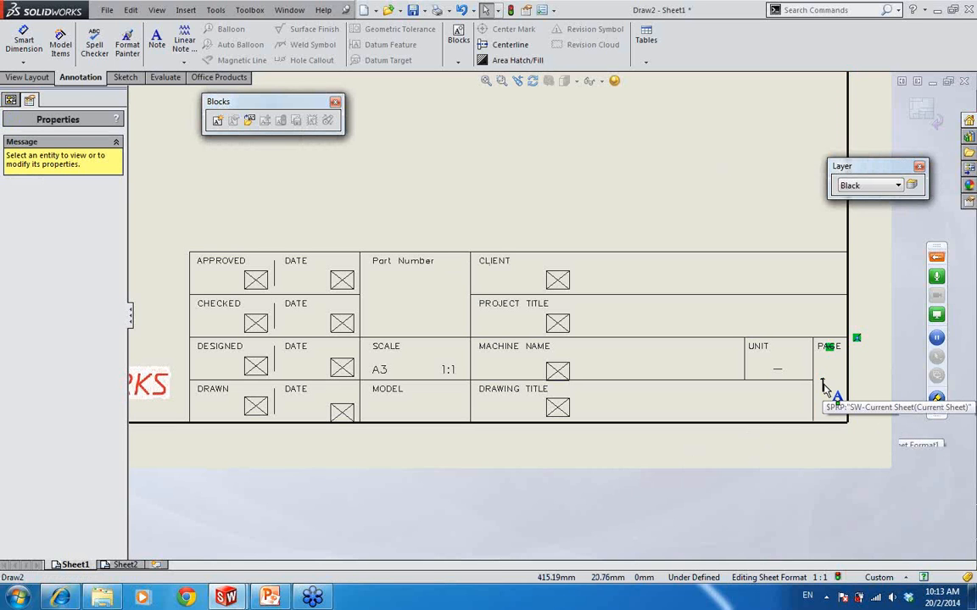
- Append a slash "/" after the current-sheet property link in the PAGE note's text
double_click(823, 386)
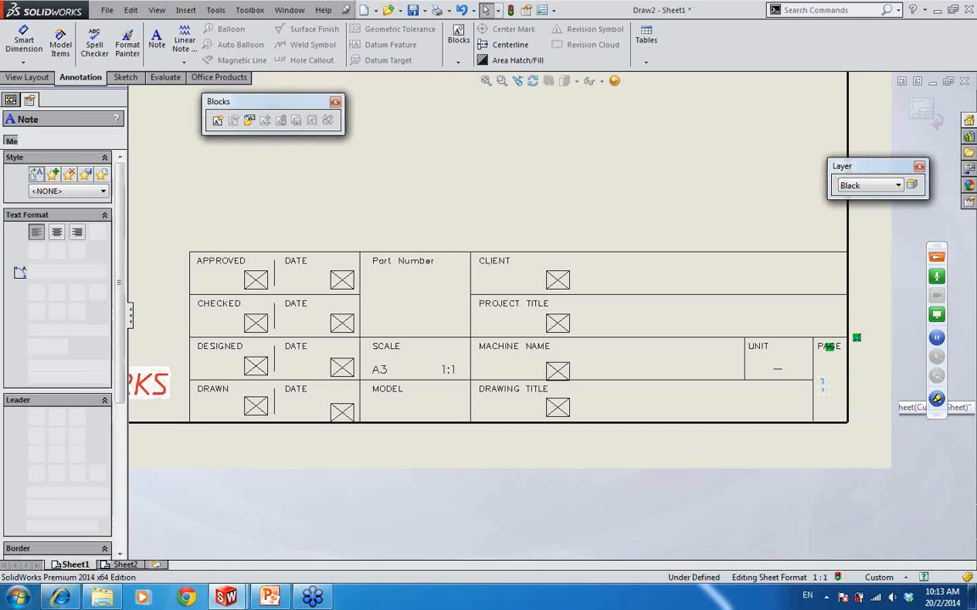
right_click(821, 386)
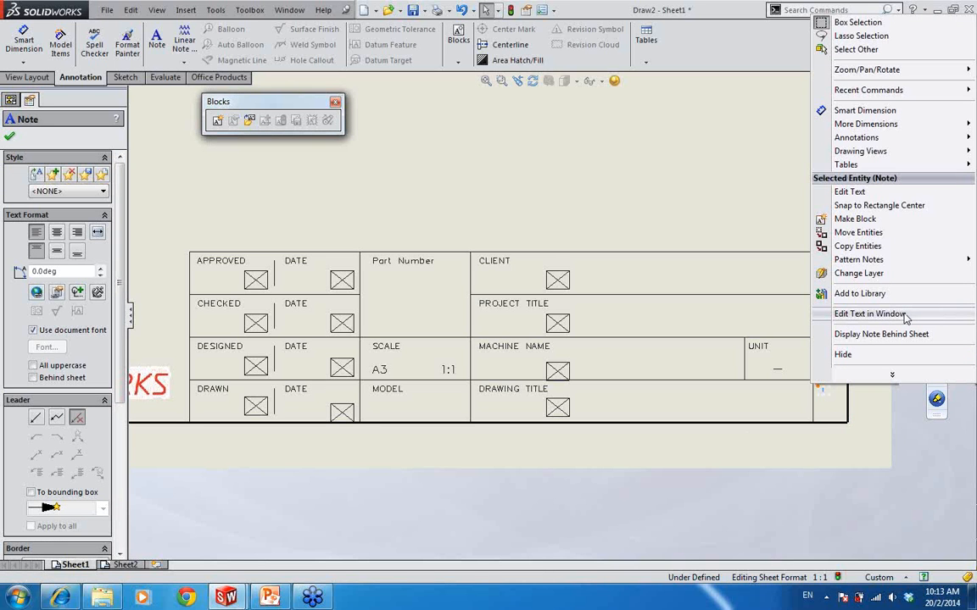
left_click(870, 314)
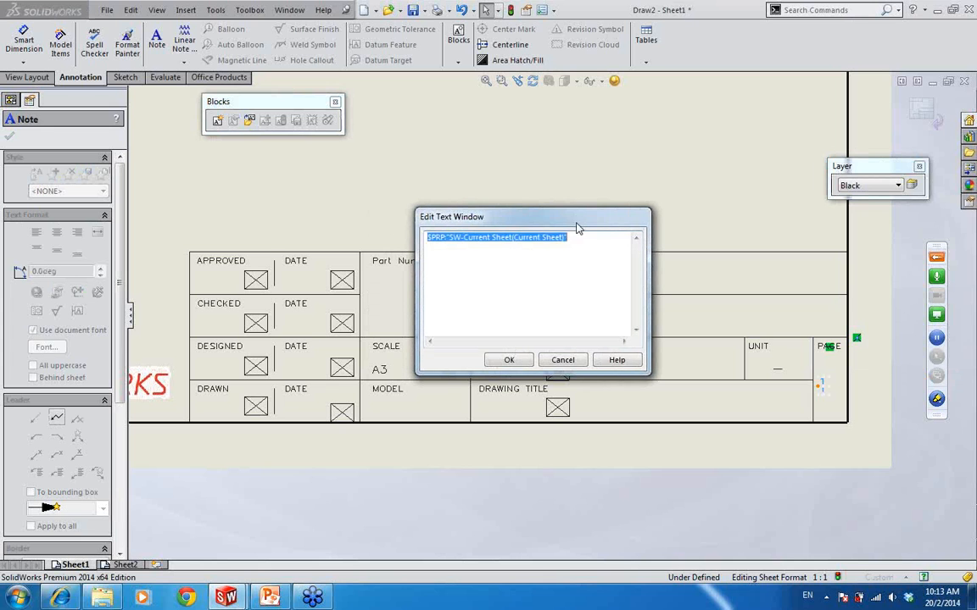
left_click(442, 248)
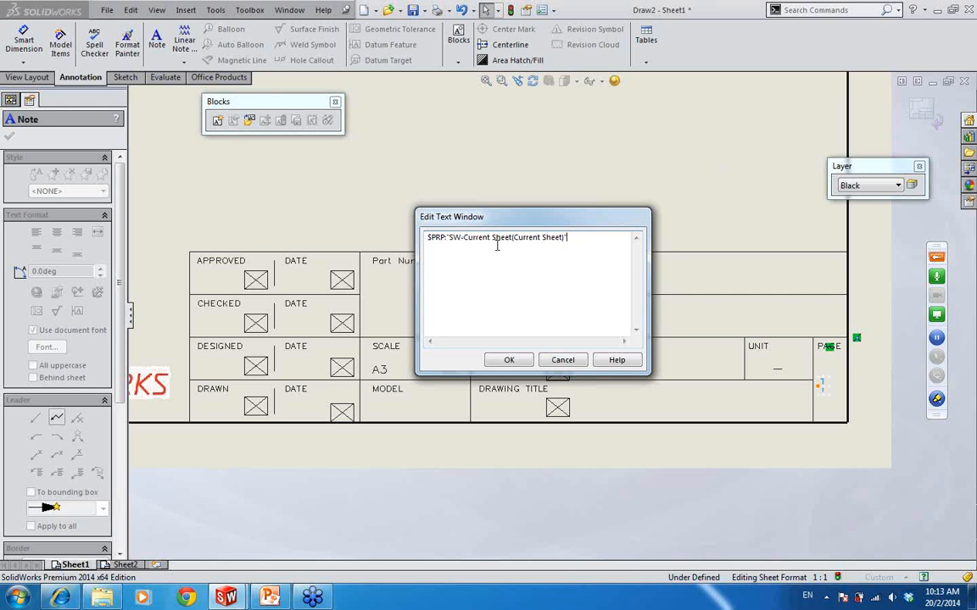
left_click_drag(587, 241, 424, 238)
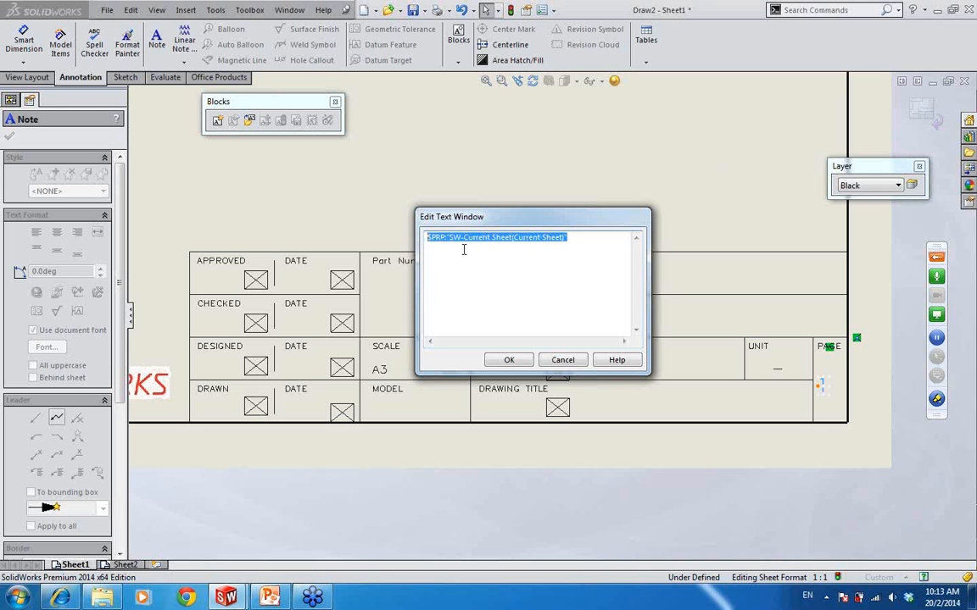
left_click(592, 244)
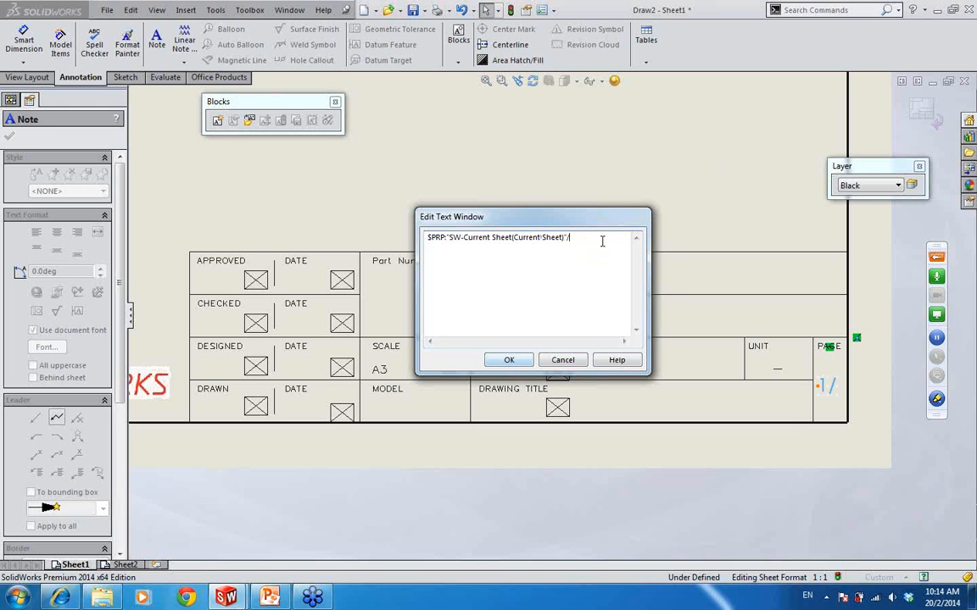
left_click(508, 360)
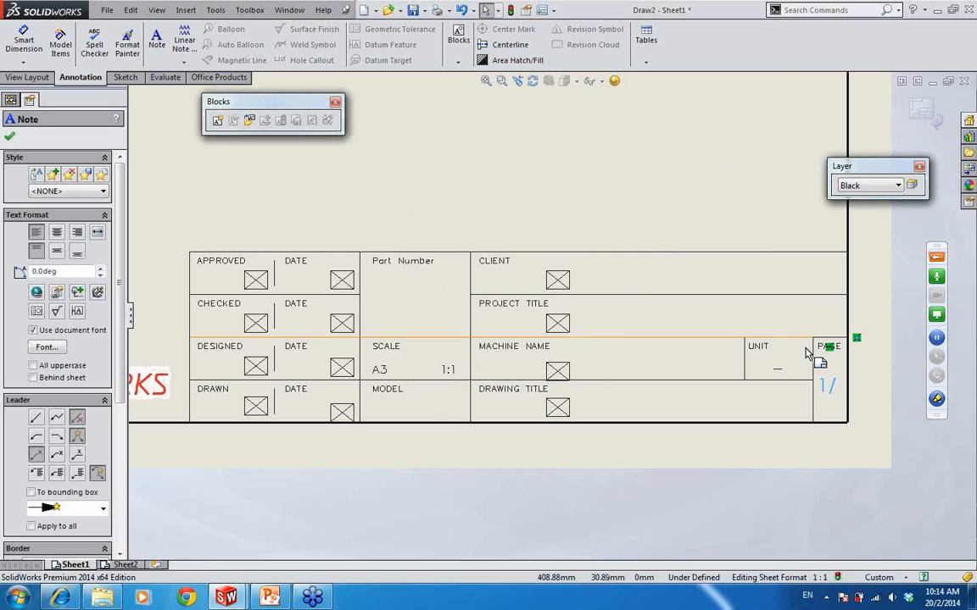
- Append a link to the current document's SW-Total Sheets property after the slash in the PAGE note
left_click(858, 384)
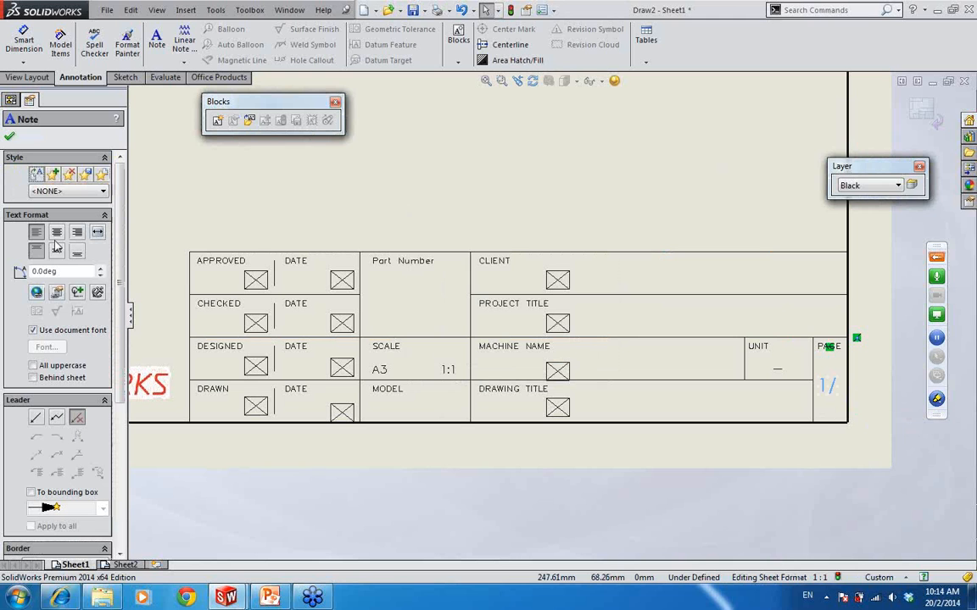
left_click(57, 291)
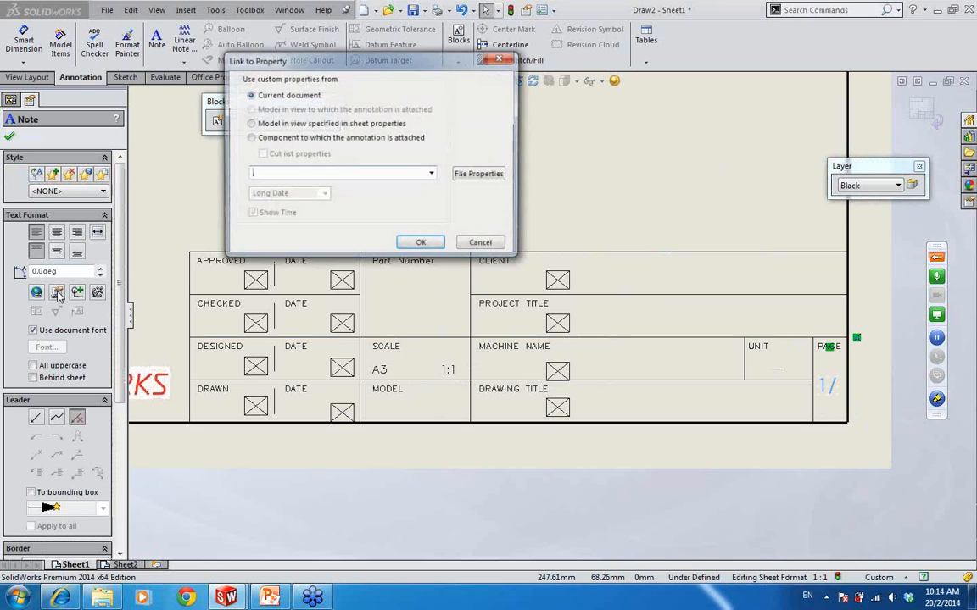
left_click(430, 175)
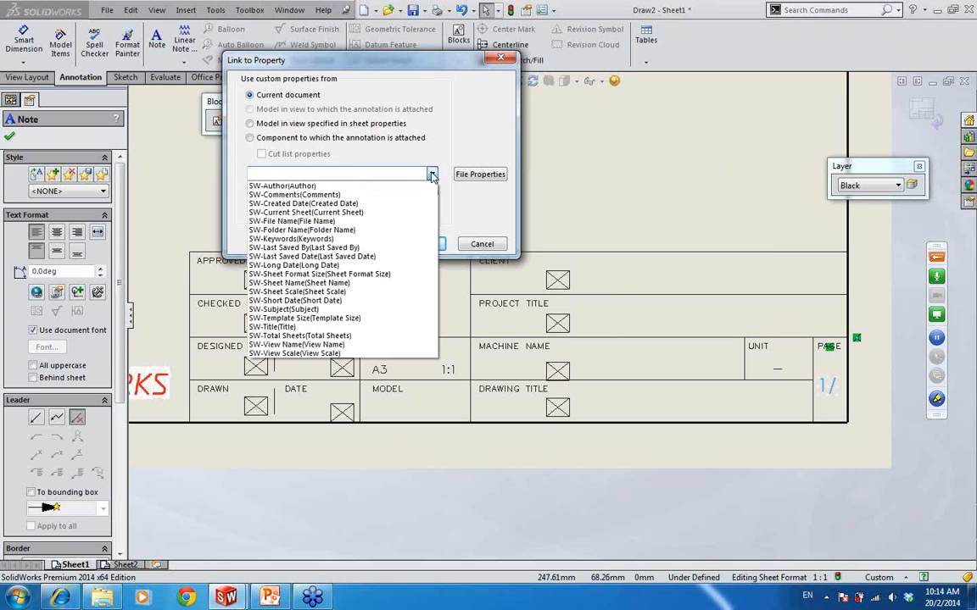
left_click(366, 337)
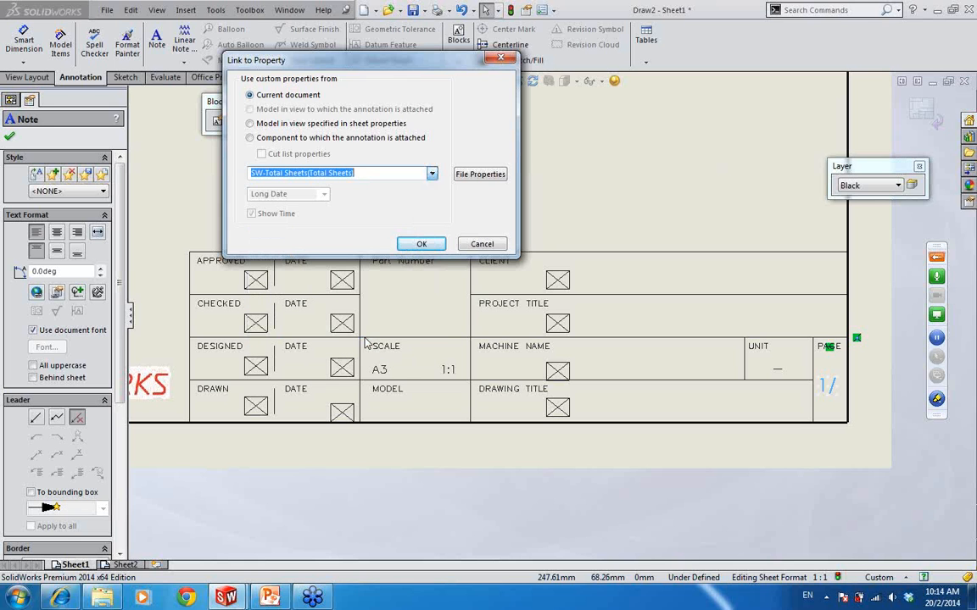
left_click(418, 244)
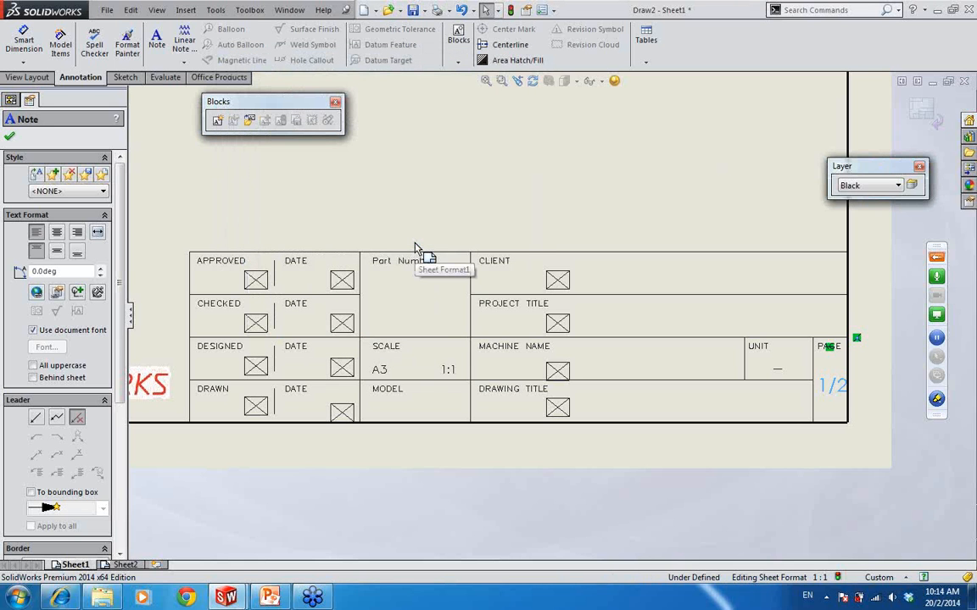
- Check the linked page number on Sheet2 and return to Sheet1
middle_click_drag(886, 415, 810, 416)
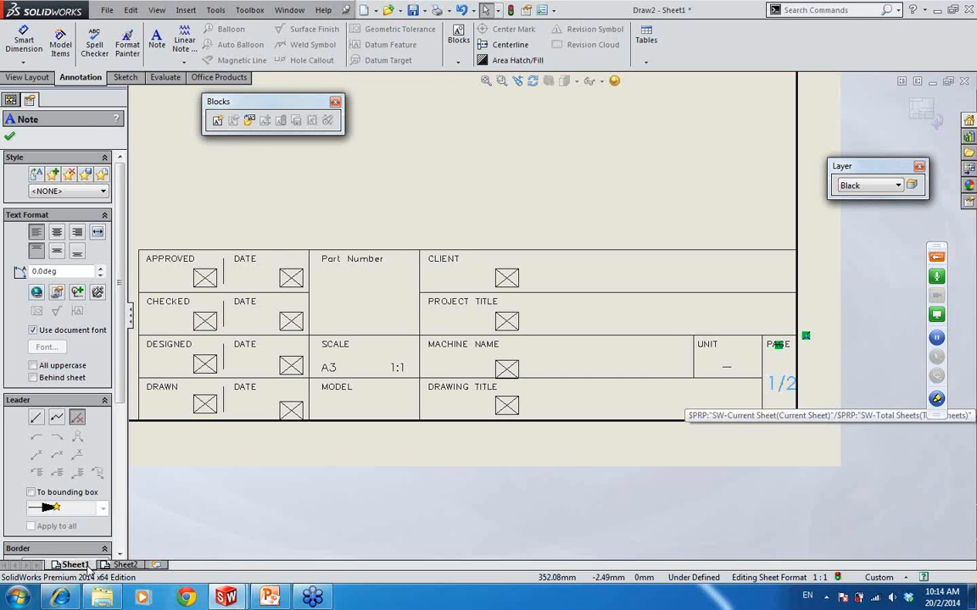
left_click(123, 565)
left_click(70, 565)
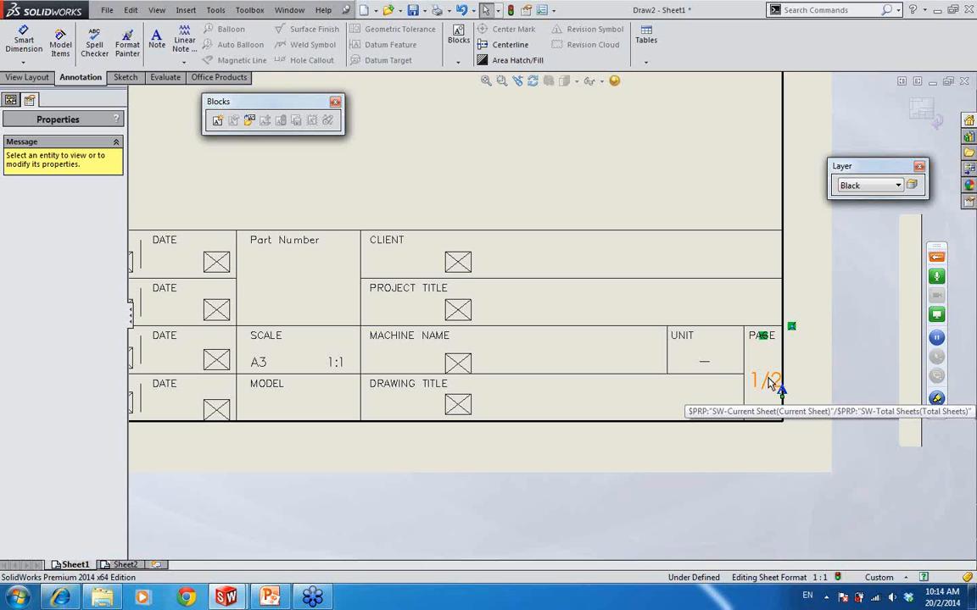
- Examine the PAGE note's full text expression with its current-sheet and total-sheets property links in the text editing window
left_click(770, 383)
right_click(765, 388)
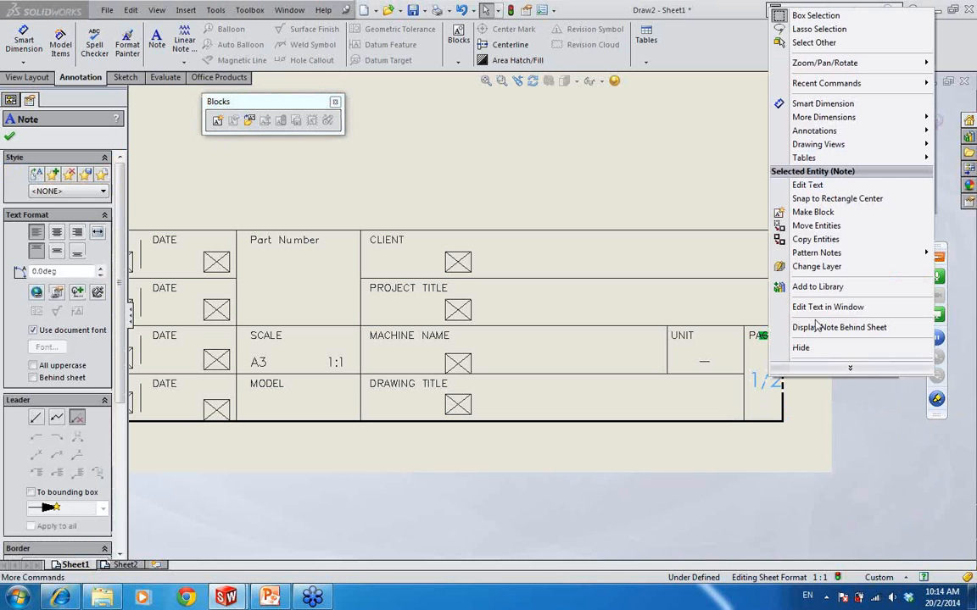
left_click(856, 306)
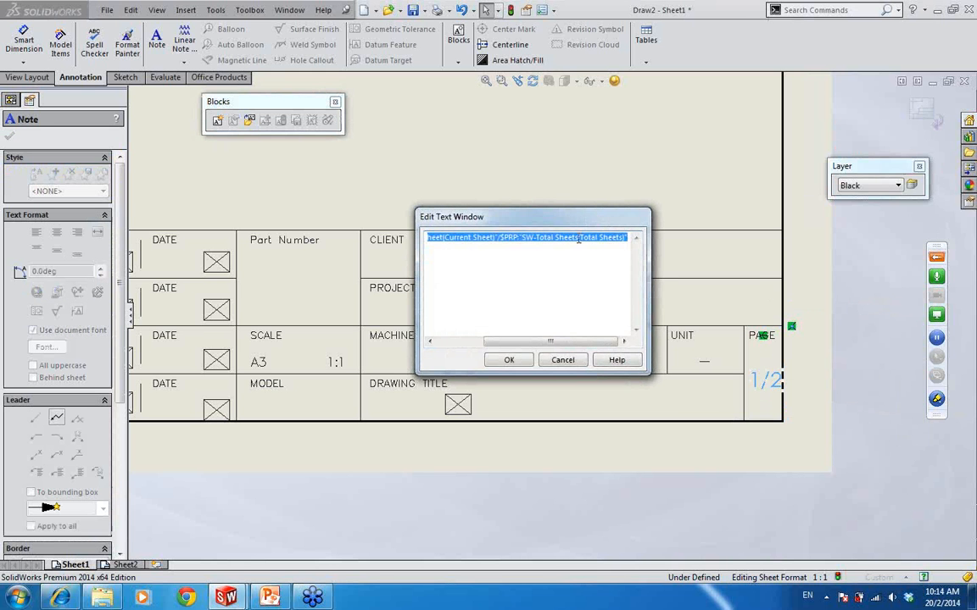
left_click(628, 241)
left_click_drag(629, 241, 503, 238)
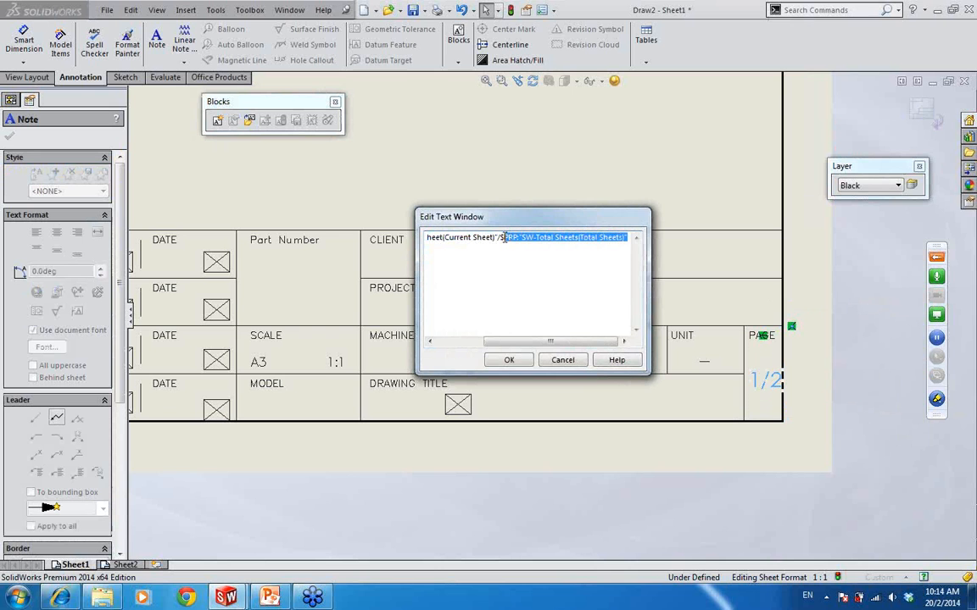
left_click(523, 266)
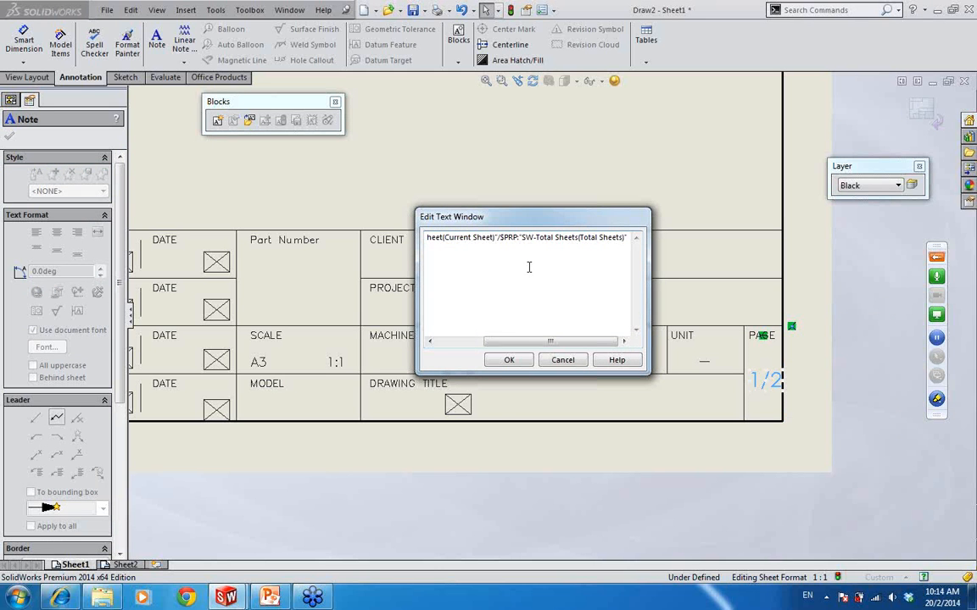
left_click_drag(530, 342, 483, 343)
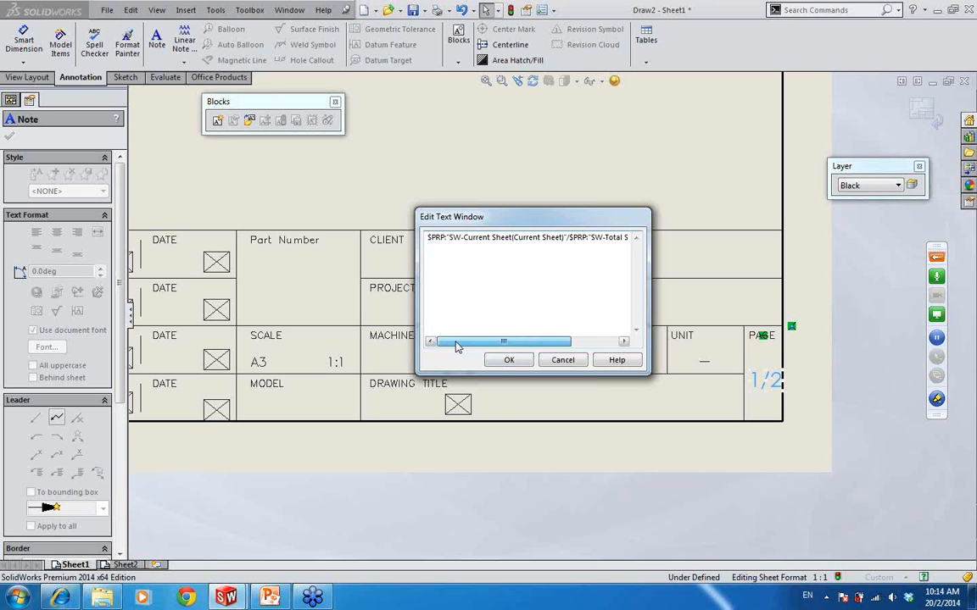
left_click(509, 360)
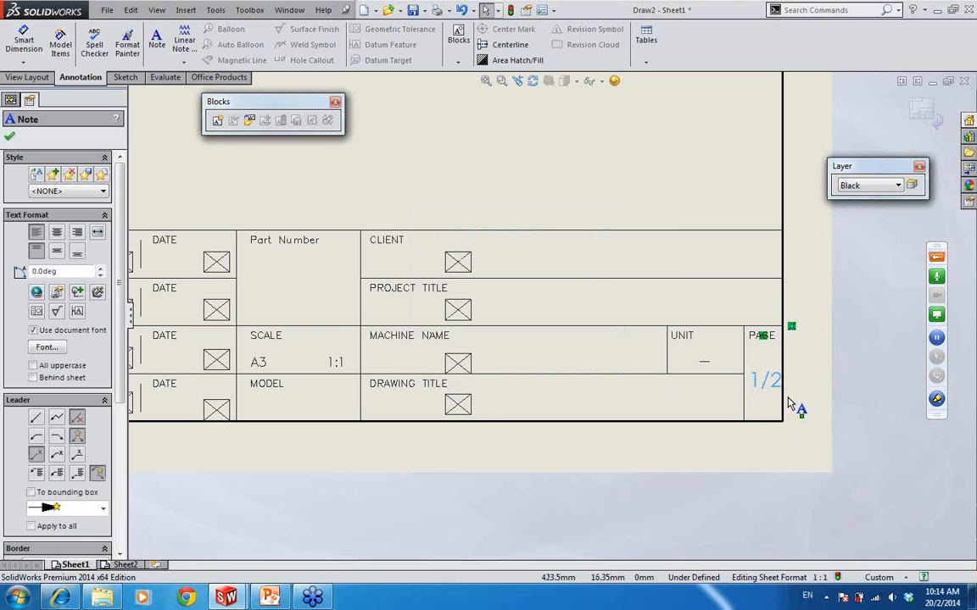
- Move the PAGE note slightly higher within its title block cell and deselect it
left_click_drag(778, 392, 772, 371)
left_click(818, 407)
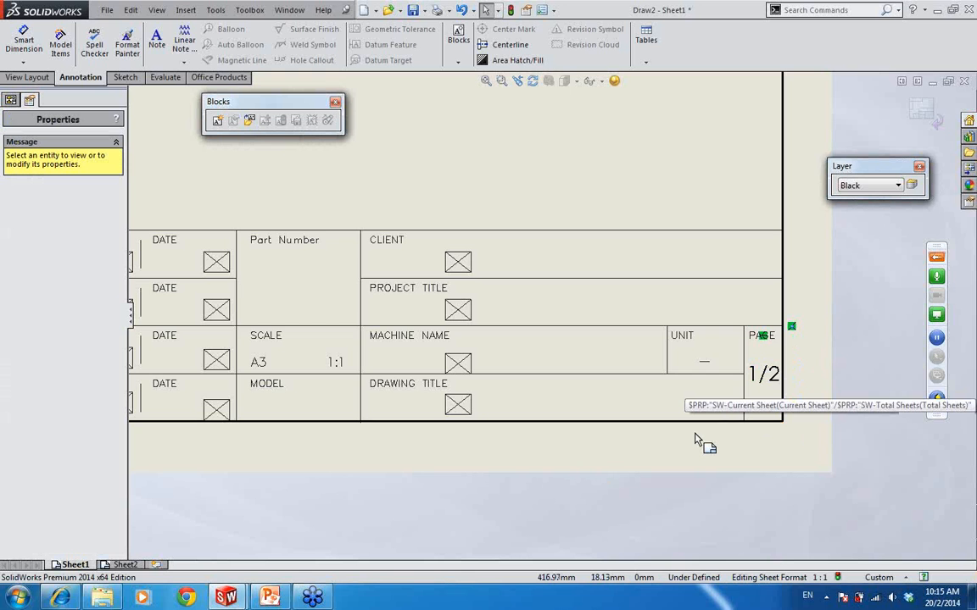
- Finish editing the sheet format and return to editing the drawing sheet
scroll(670, 390, "up", 3)
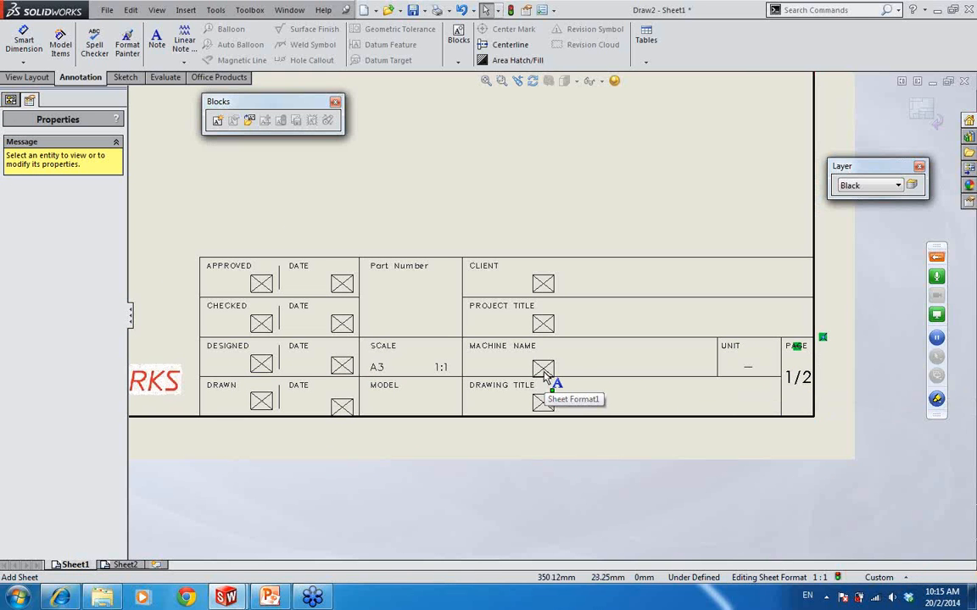
middle_click_drag(570, 373, 667, 405)
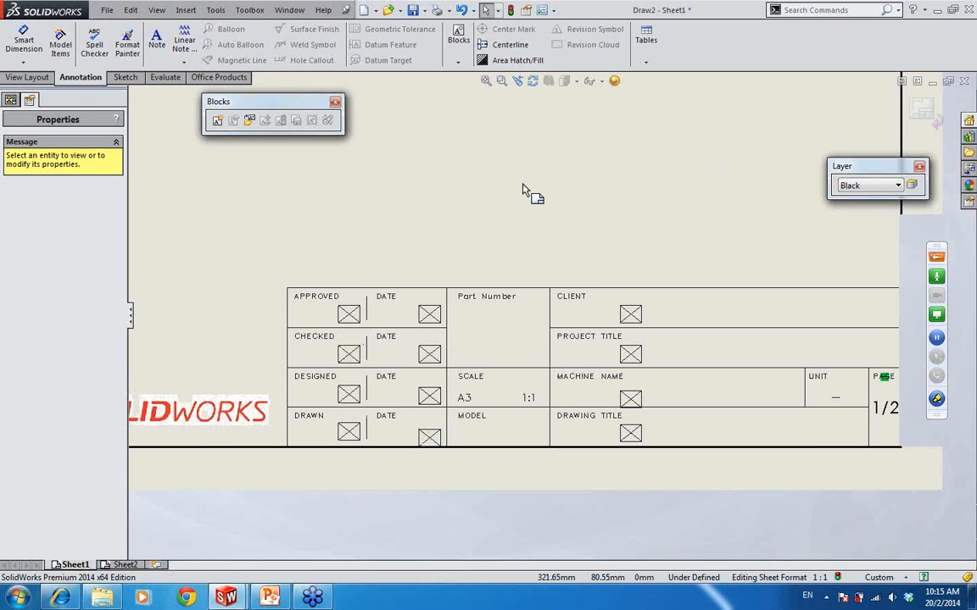
left_click(350, 315)
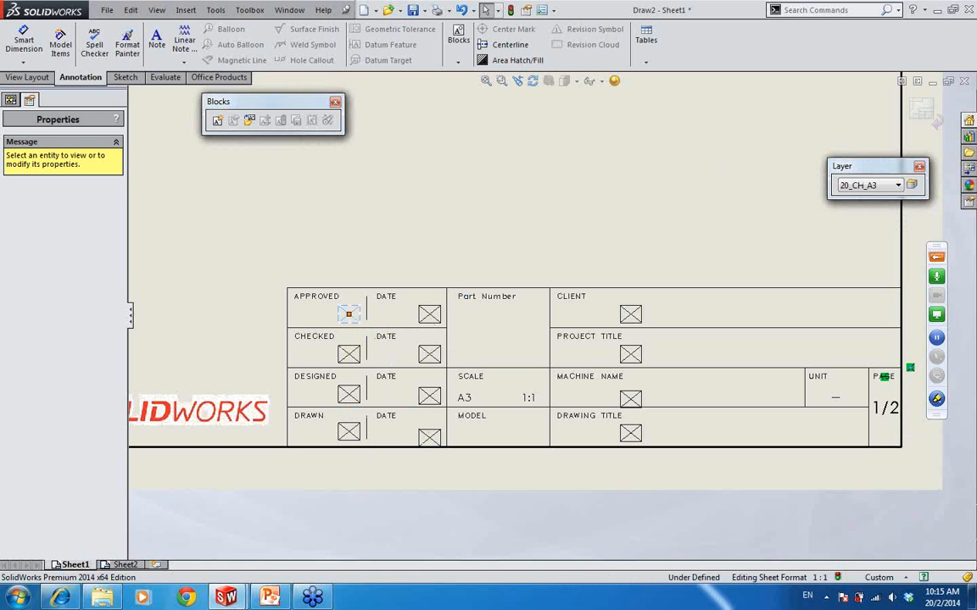
left_click(399, 248)
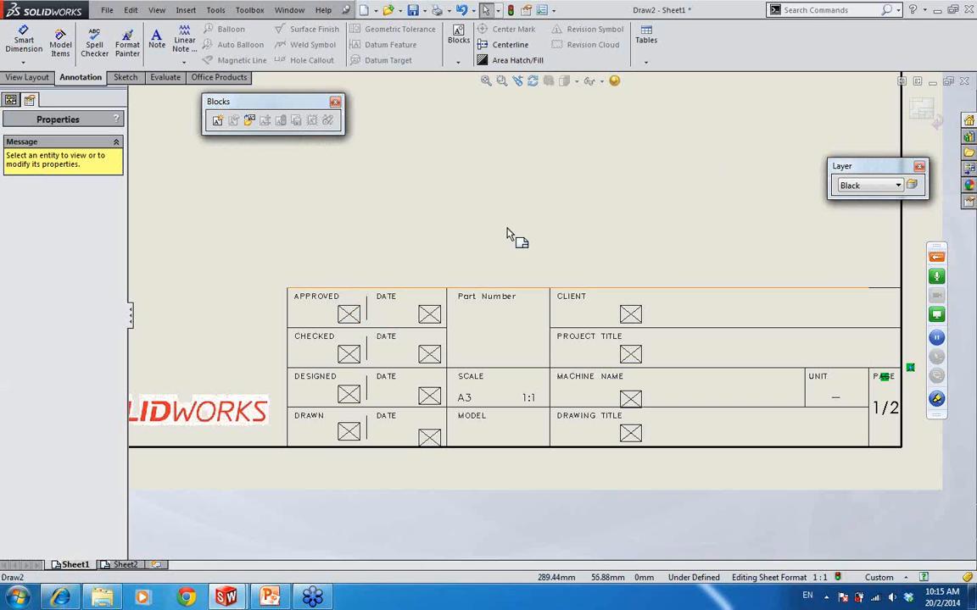
left_click(928, 111)
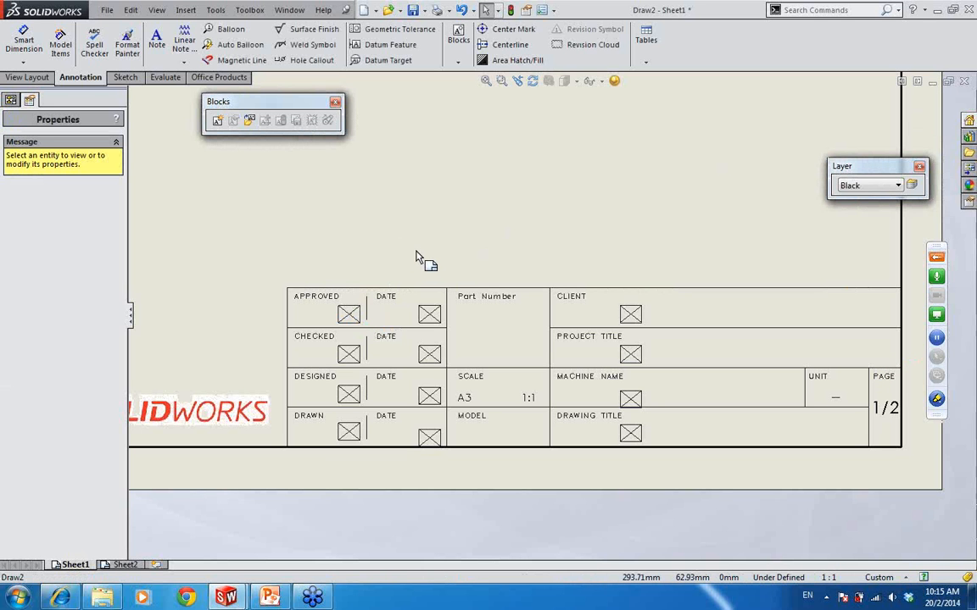
- Open the drawing's custom file properties and move the window clear of the title block's APPROVED and CHECKED labels
left_click(107, 10)
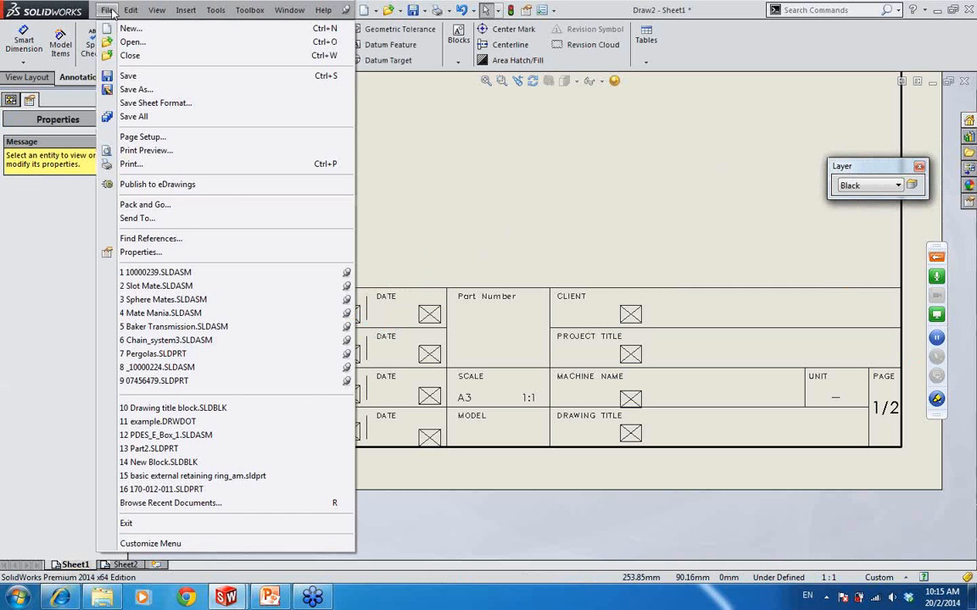
left_click(181, 254)
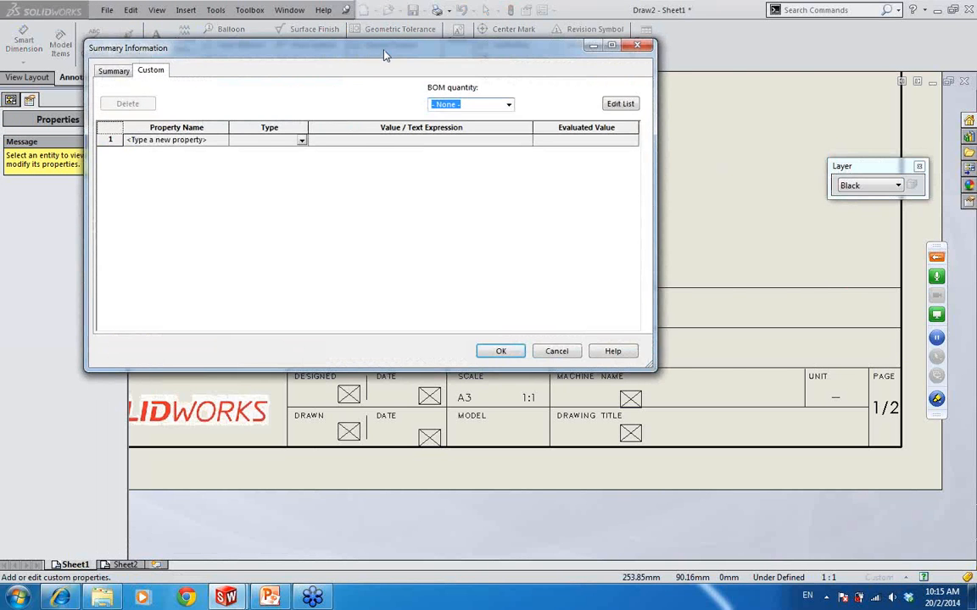
left_click_drag(384, 55, 508, 64)
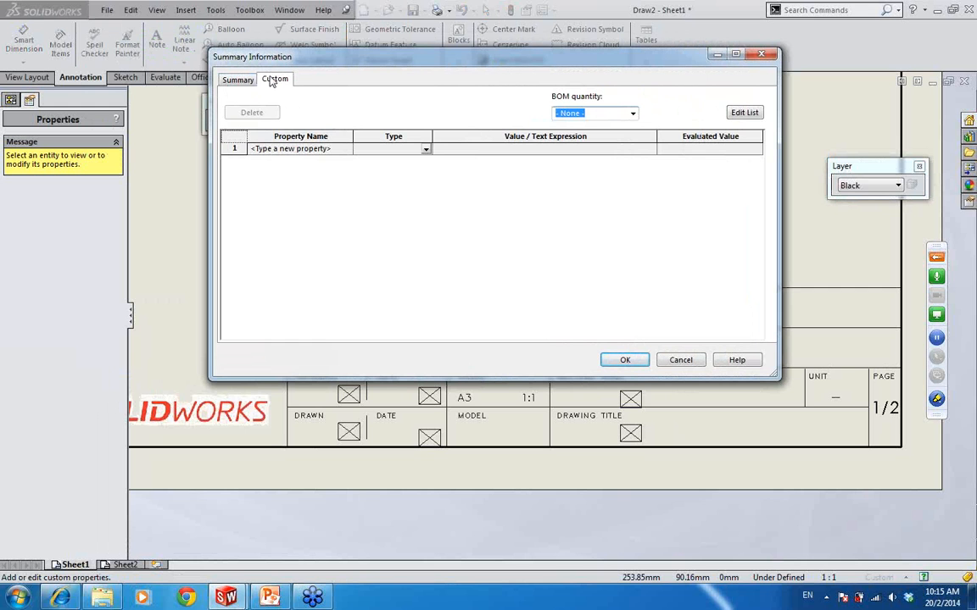
left_click(327, 151)
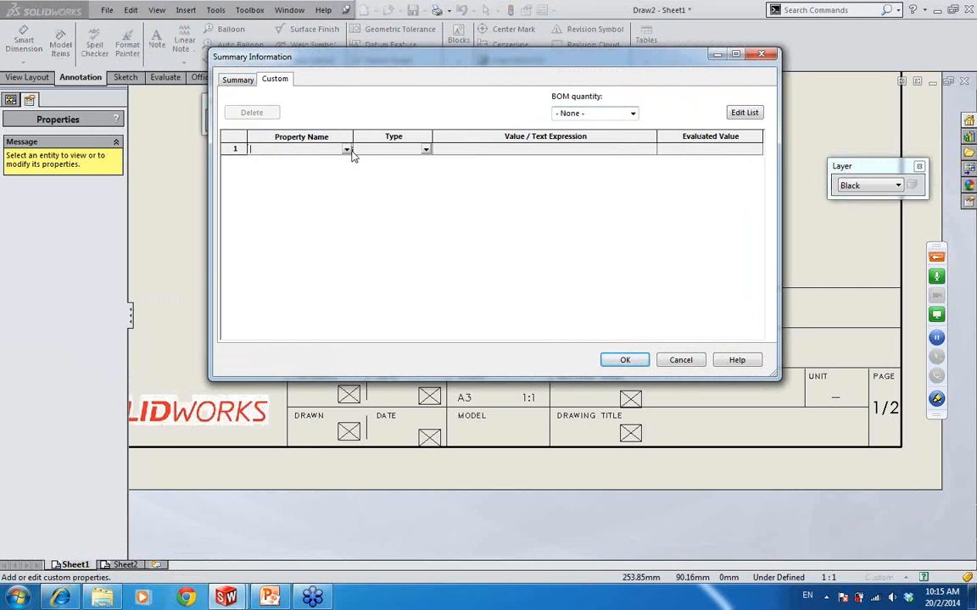
left_click(347, 150)
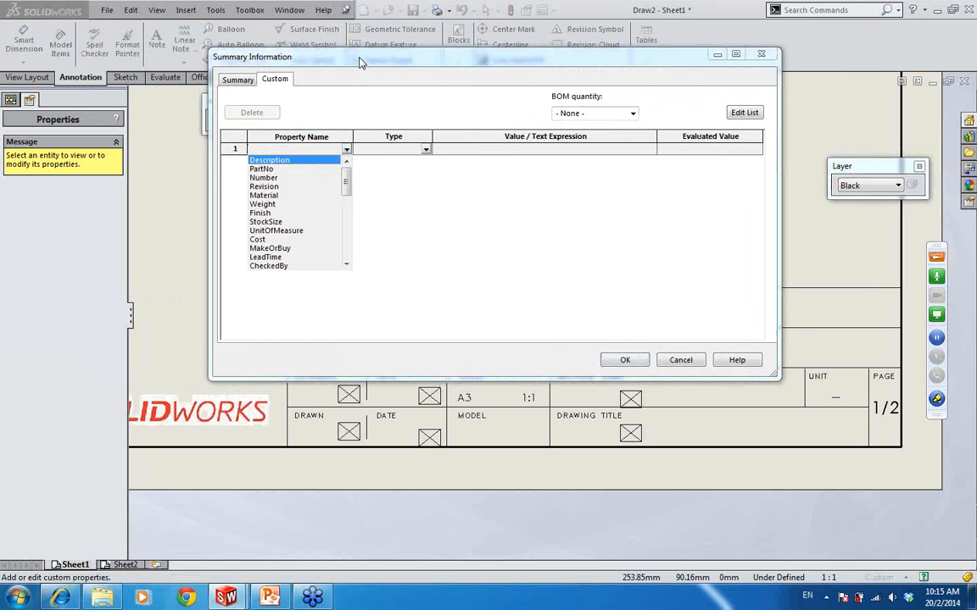
left_click(296, 52)
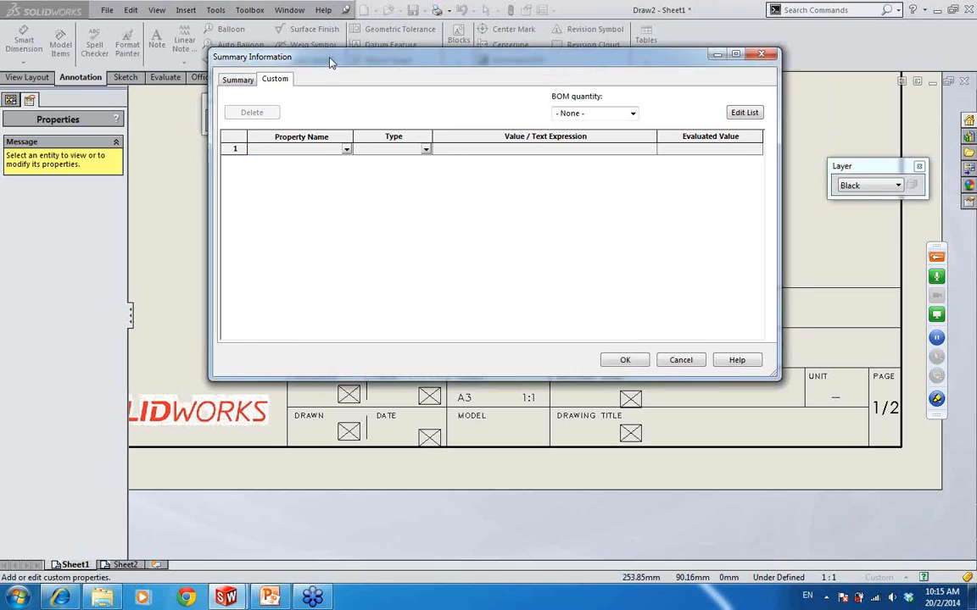
left_click_drag(313, 61, 475, 45)
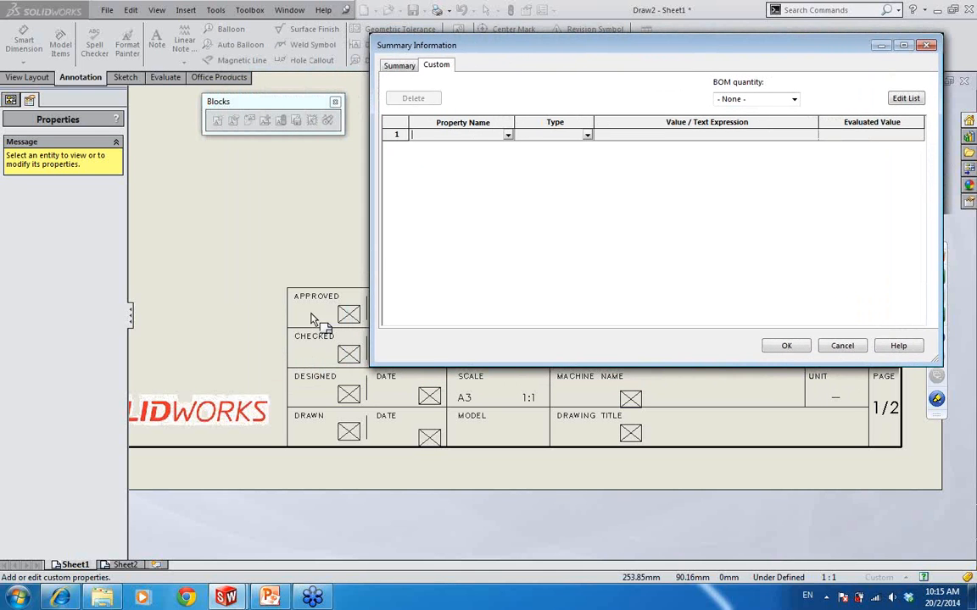
- Add custom properties of type Text named Approved and Approved Date, leaving their values empty
left_click(508, 135)
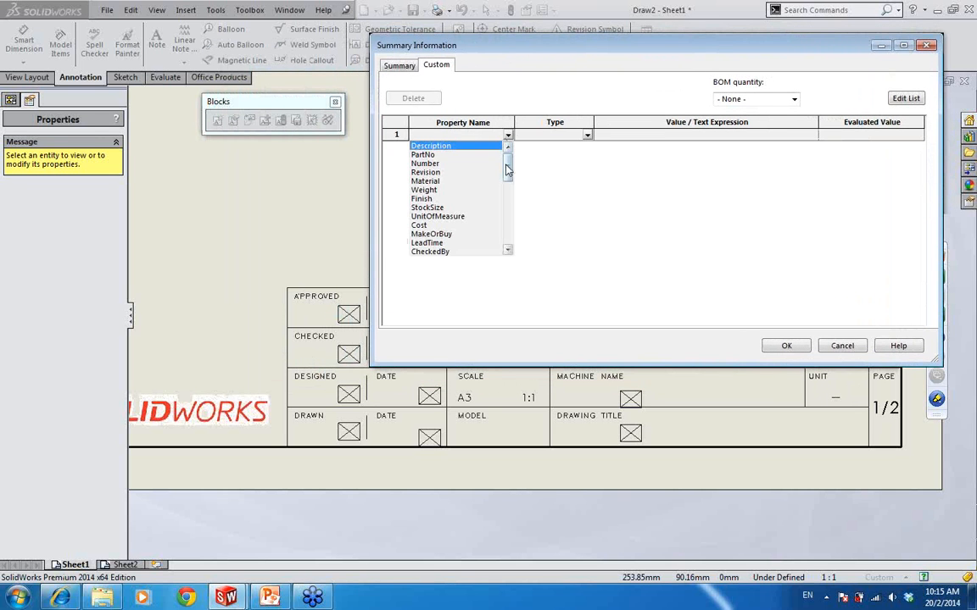
mouse_move(509, 169)
left_mouse_down()
mouse_move(510, 229)
mouse_move(508, 148)
left_mouse_up()
left_click(460, 133)
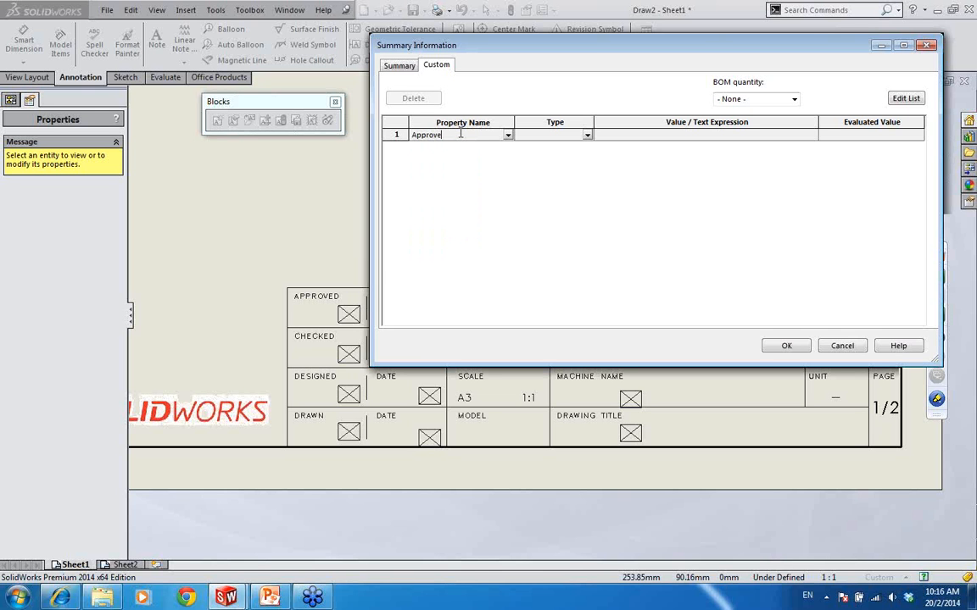
left_click(612, 135)
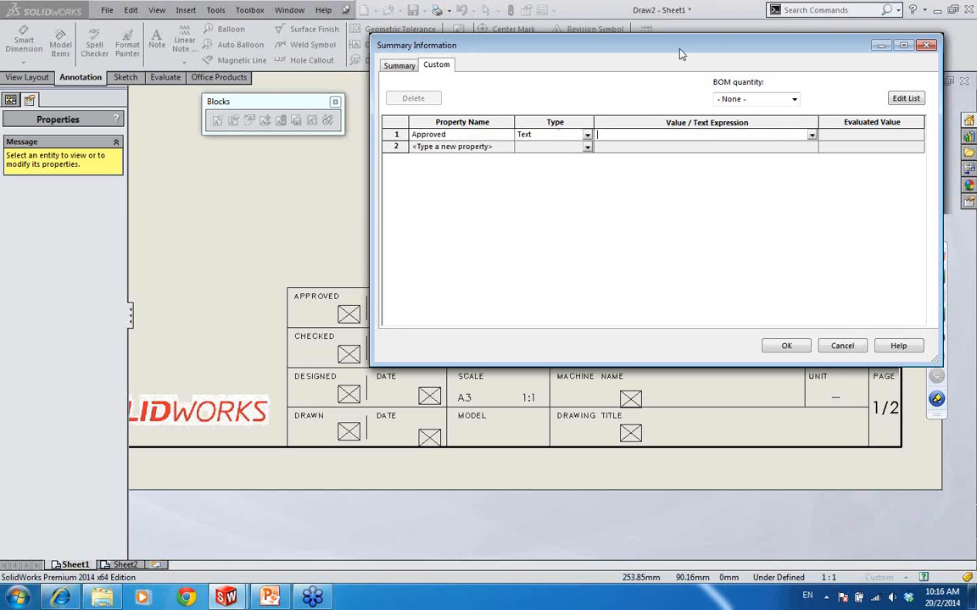
left_click_drag(679, 53, 675, 56)
left_click(463, 149)
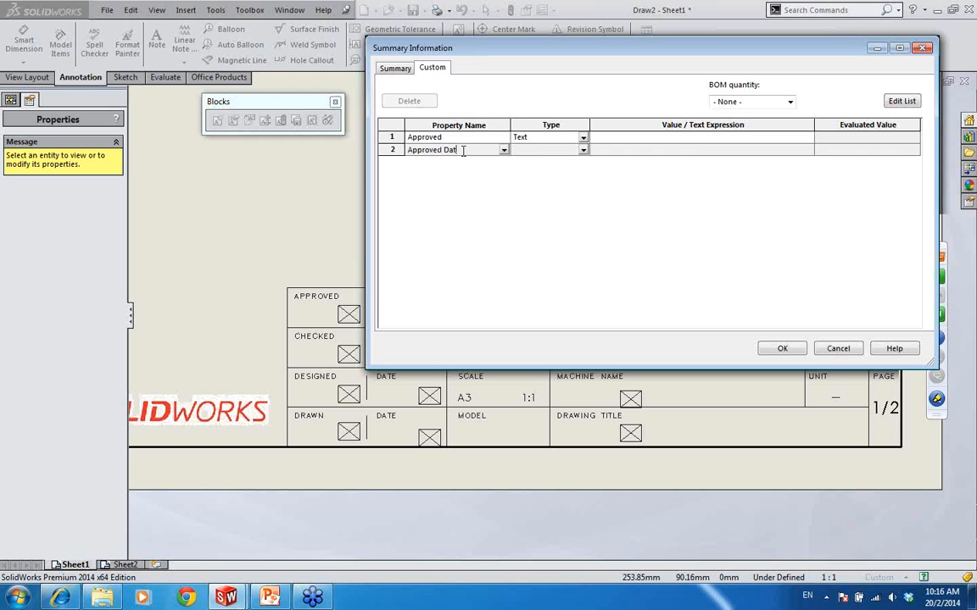
left_click(669, 151)
- Add custom properties of type Text named Checked and Checked Date, leaving their values empty
left_click(480, 162)
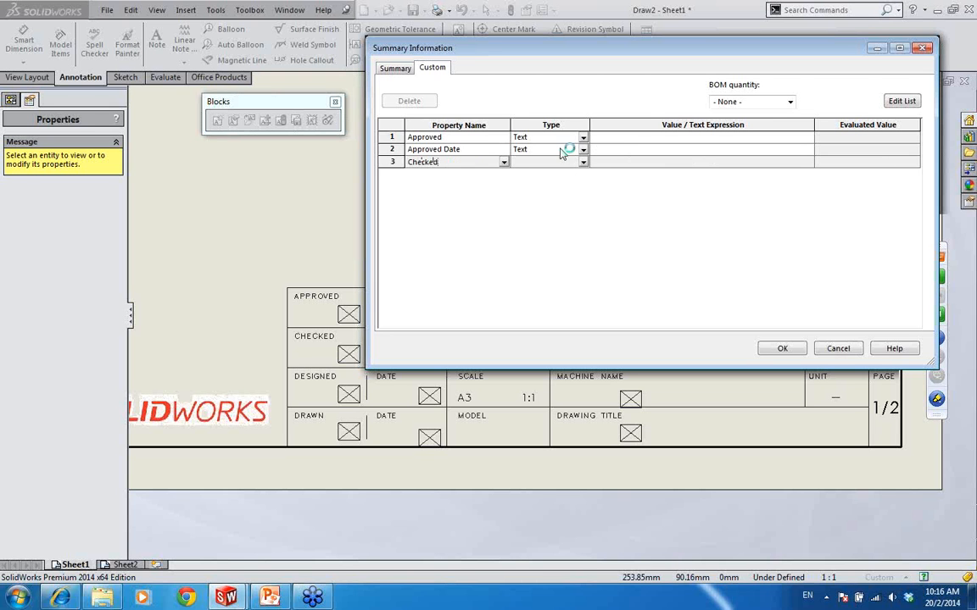
left_click(551, 245)
left_click(439, 164)
left_click(435, 173)
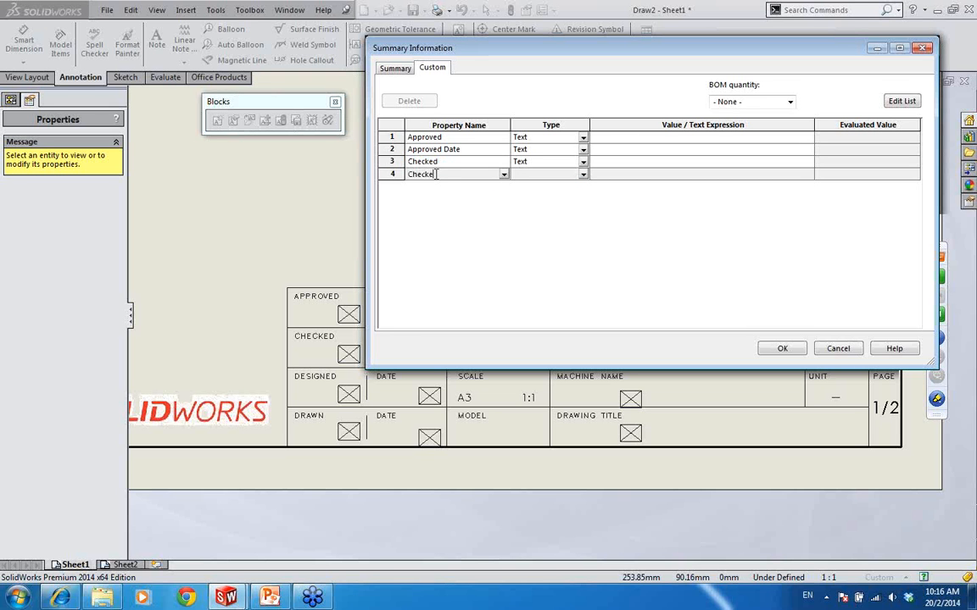
left_click(564, 187)
- Add custom properties of type Text named Designed and Designed Date, leaving their values empty
left_click(432, 186)
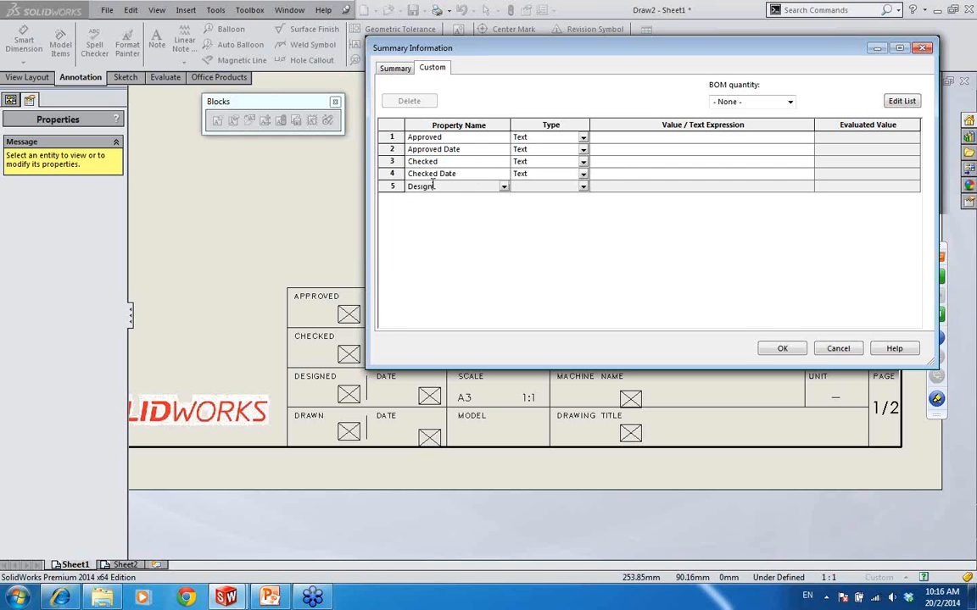
left_click(636, 176)
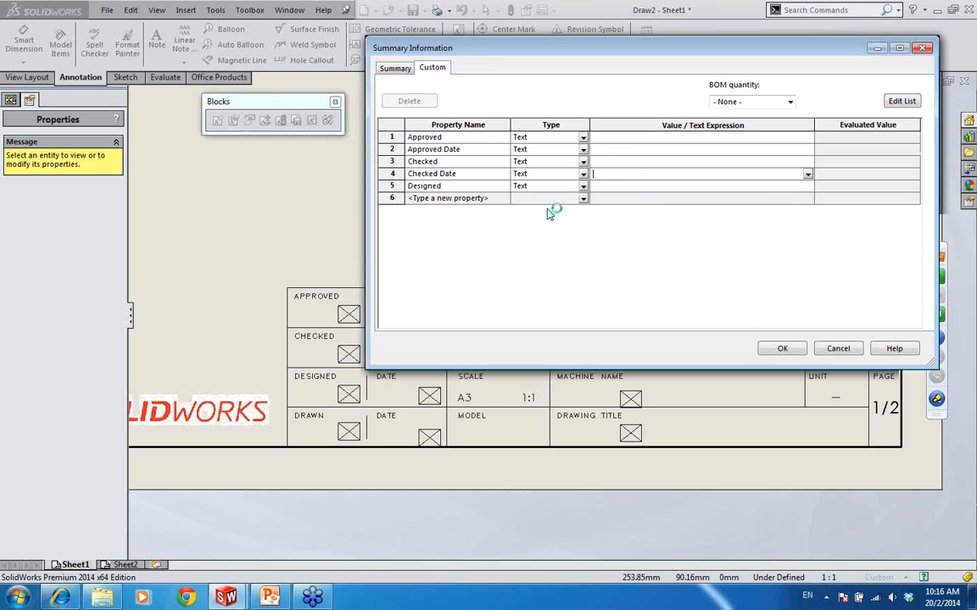
left_click(465, 201)
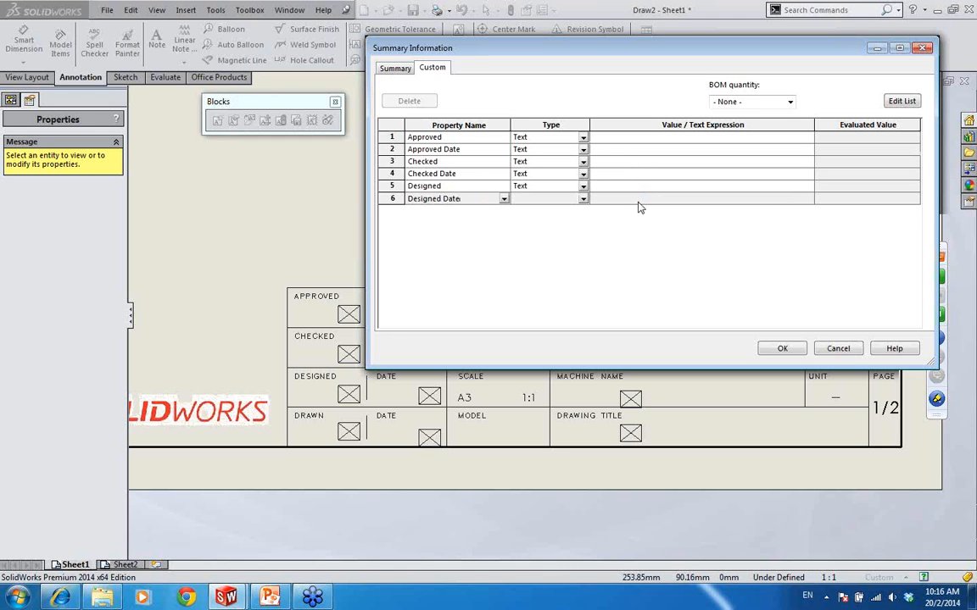
left_click(638, 201)
- Add custom properties of type Text named Drawn and Drawn Date, leaving their values empty
left_click(489, 211)
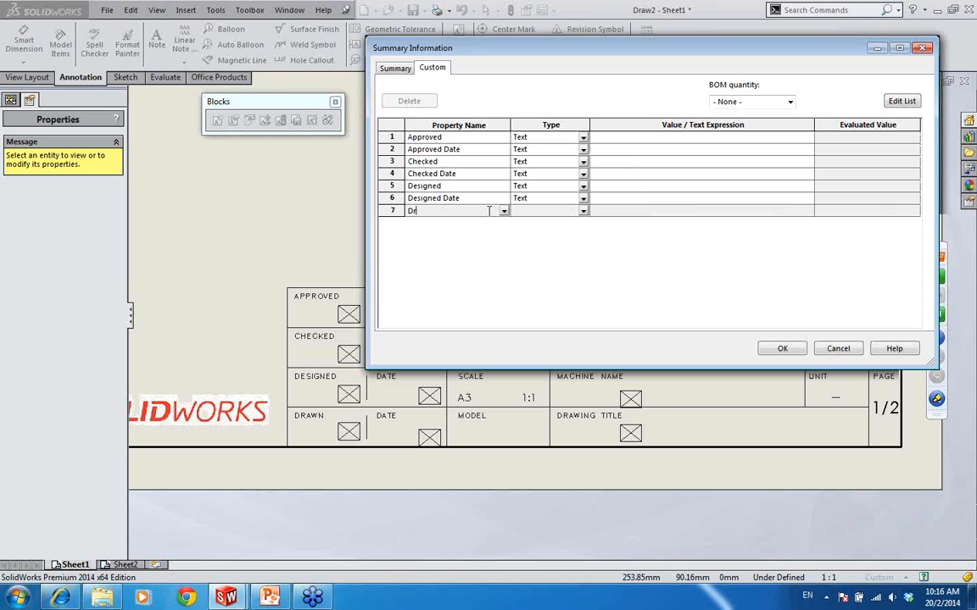
key("Tab")
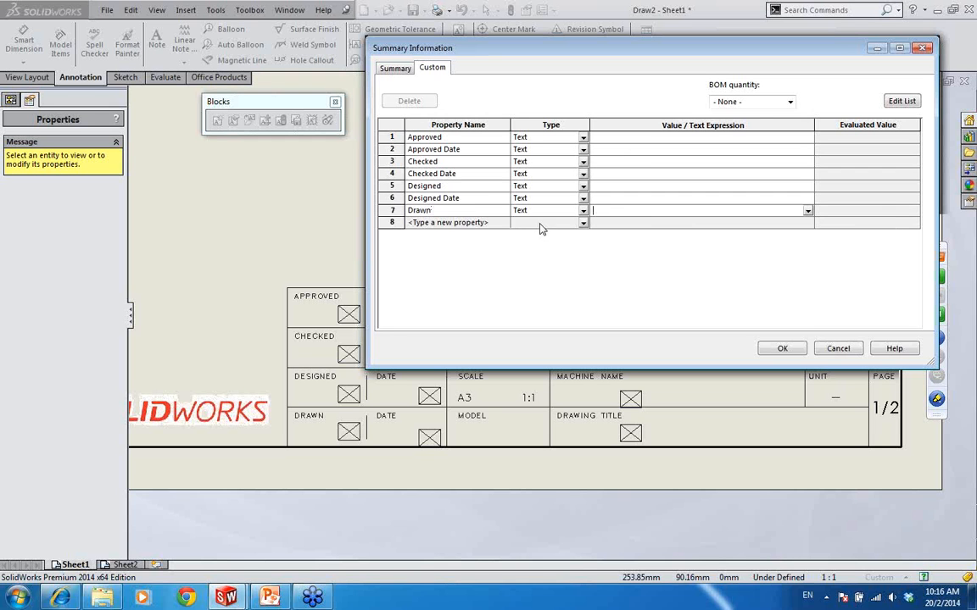
left_click(425, 223)
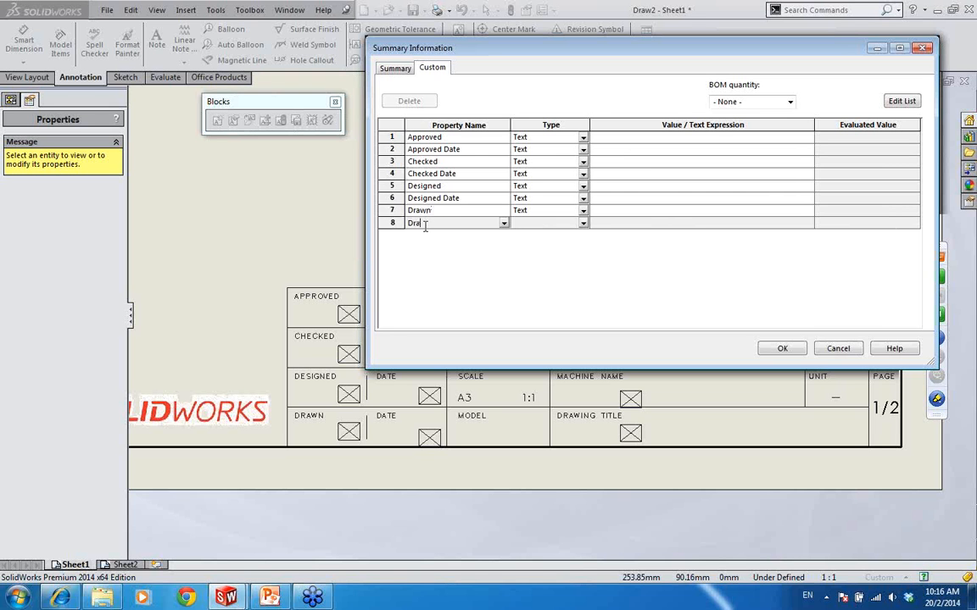
left_click(684, 202)
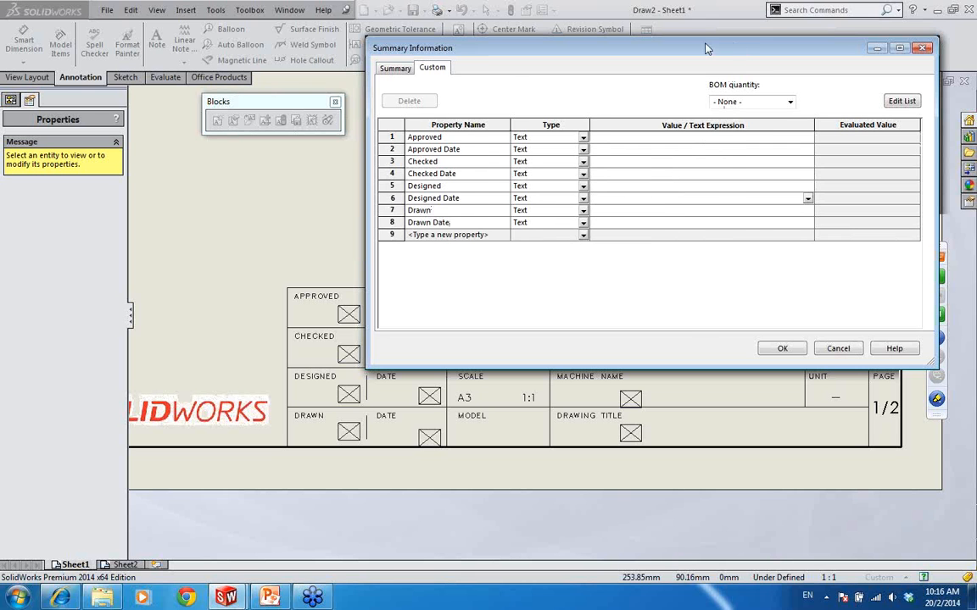
- Accept the custom properties and switch Sheet1 to editing its sheet format
left_click_drag(638, 44, 535, 45)
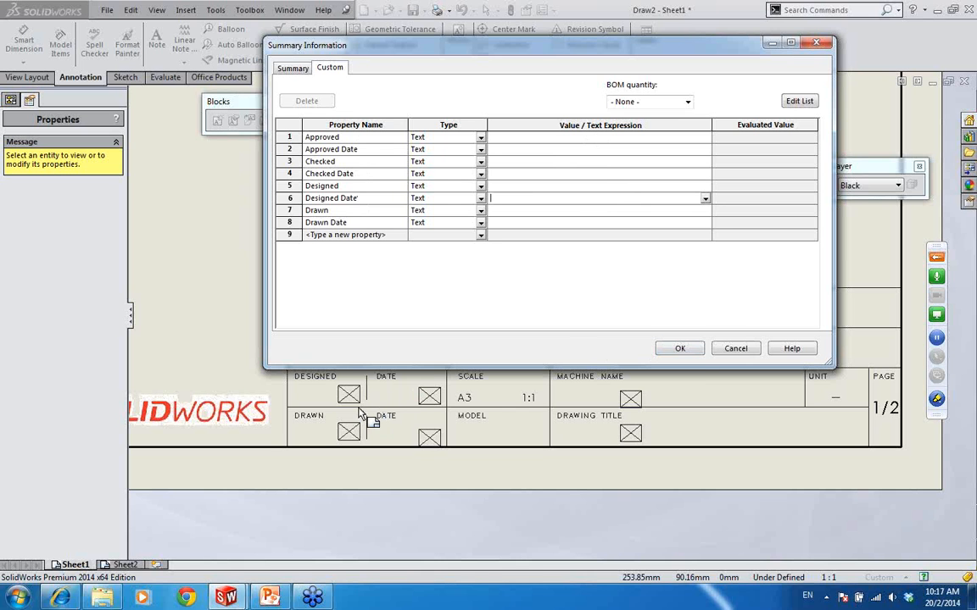
left_click(680, 349)
right_click(468, 173)
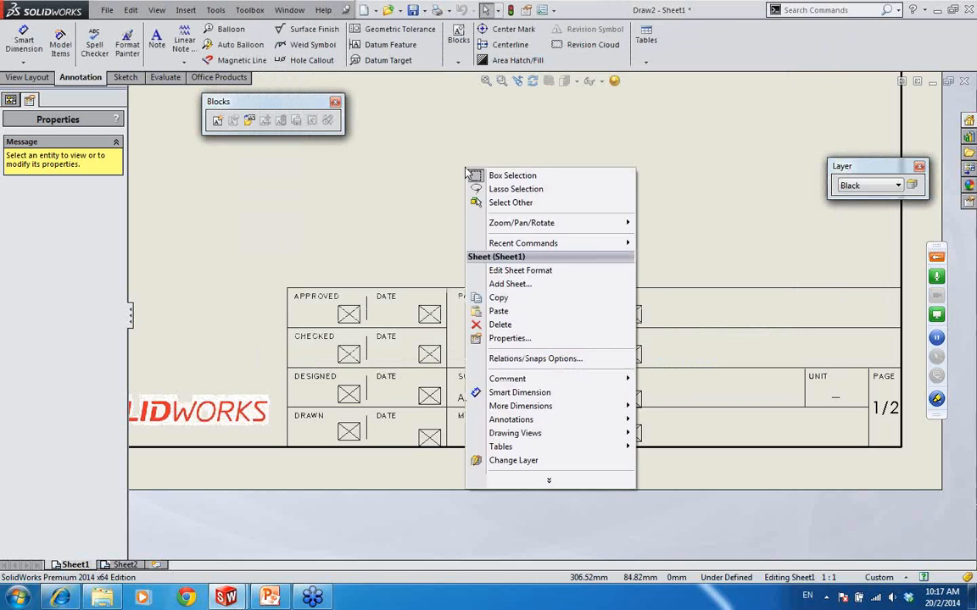
left_click(519, 271)
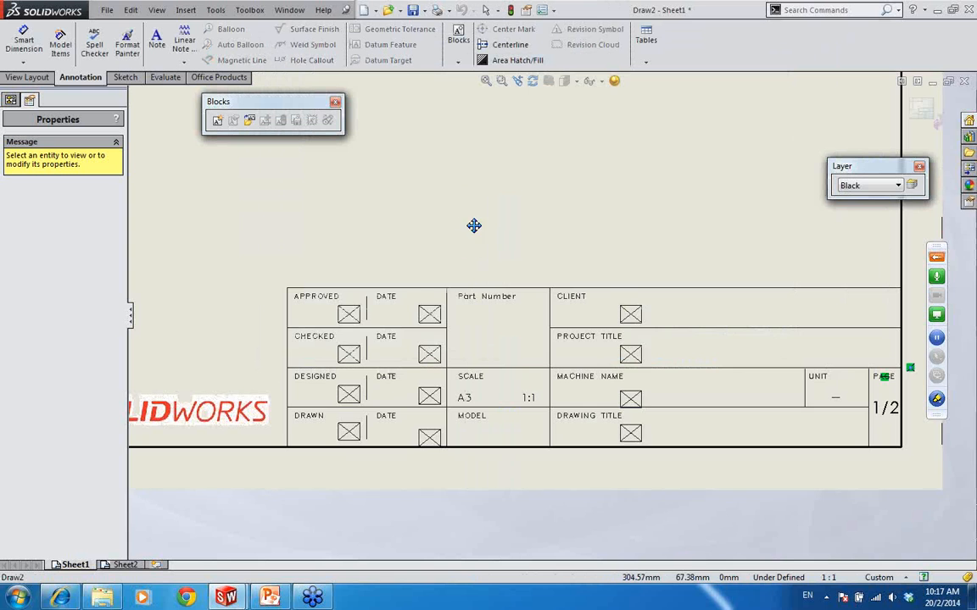
- Link the empty note under APPROVED in the title block to the current document's Approved property
scroll(474, 225, "up", 1)
left_click(365, 295)
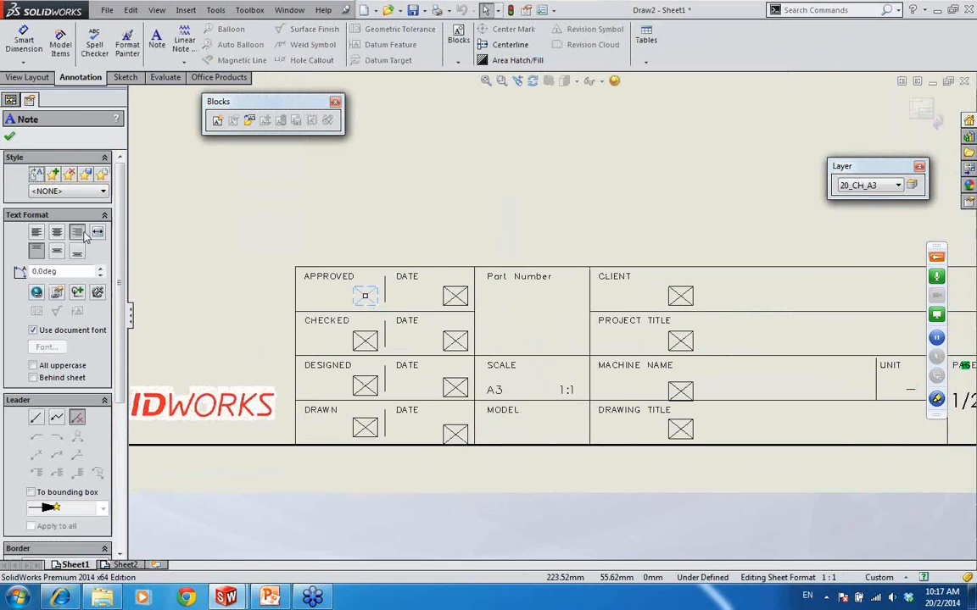
left_click(57, 291)
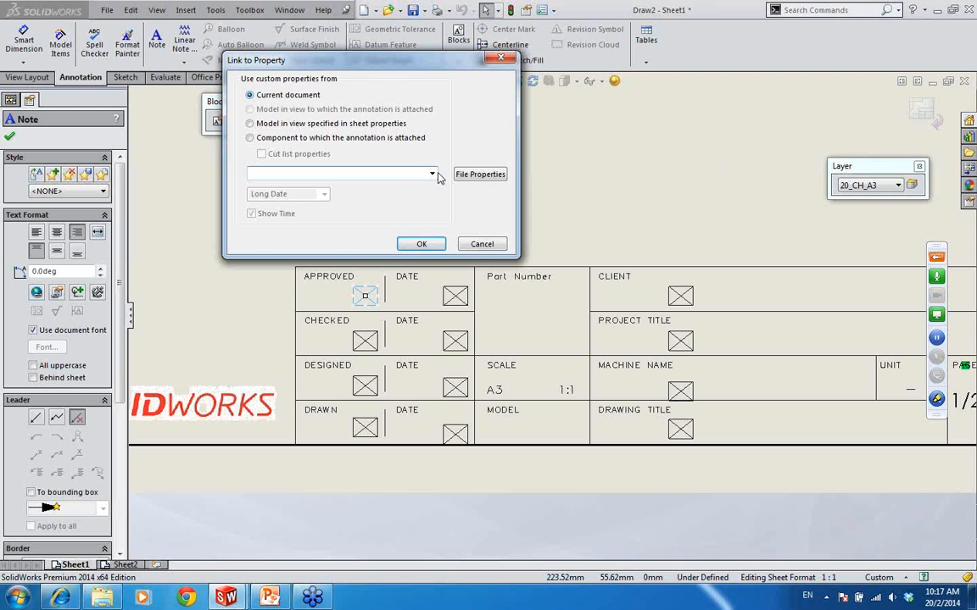
left_click(431, 174)
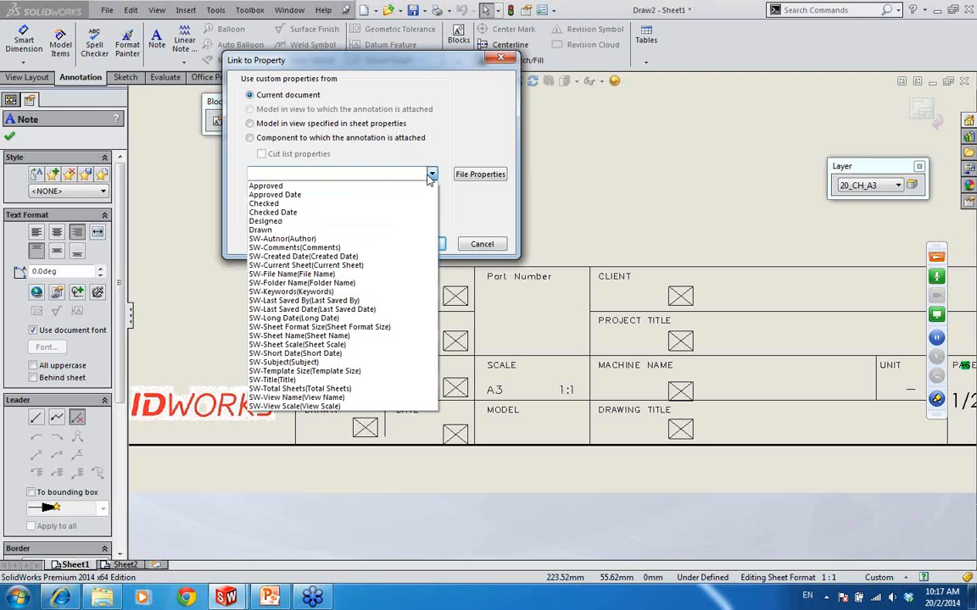
left_click(298, 188)
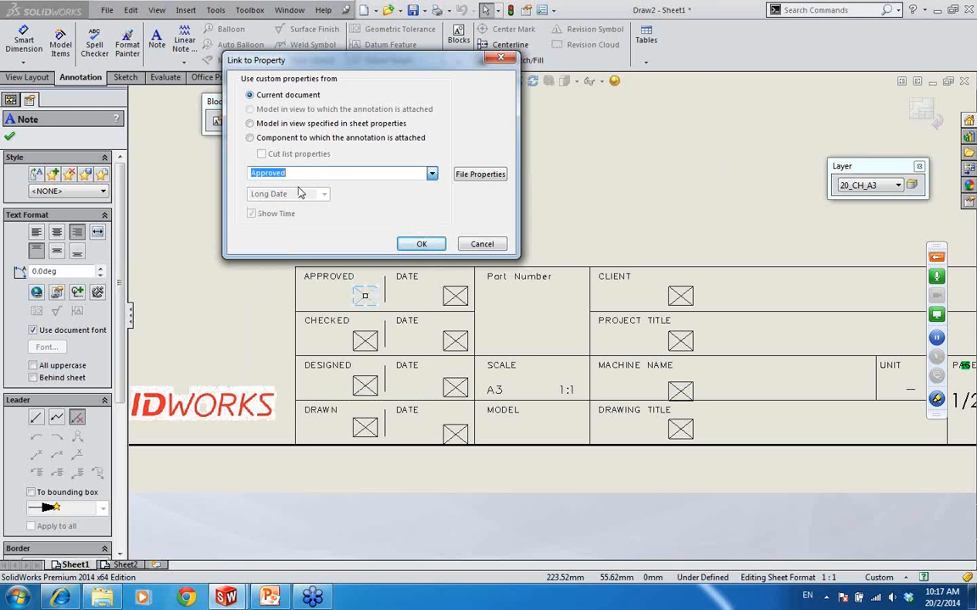
left_click(437, 246)
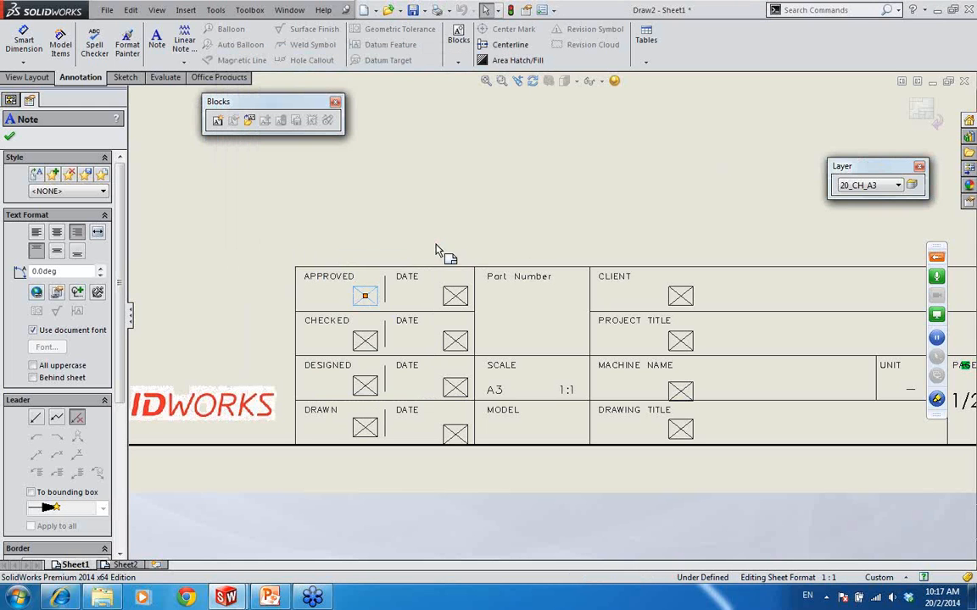
- Examine the property expression behind the APPROVED note in the text editing window, then close it and deselect the note
right_click(366, 299)
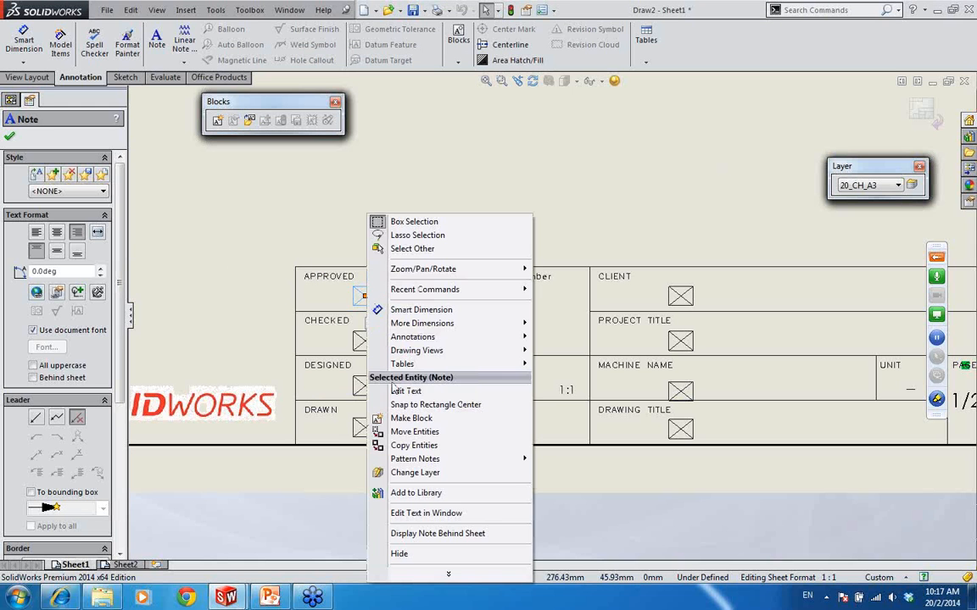
left_click(490, 513)
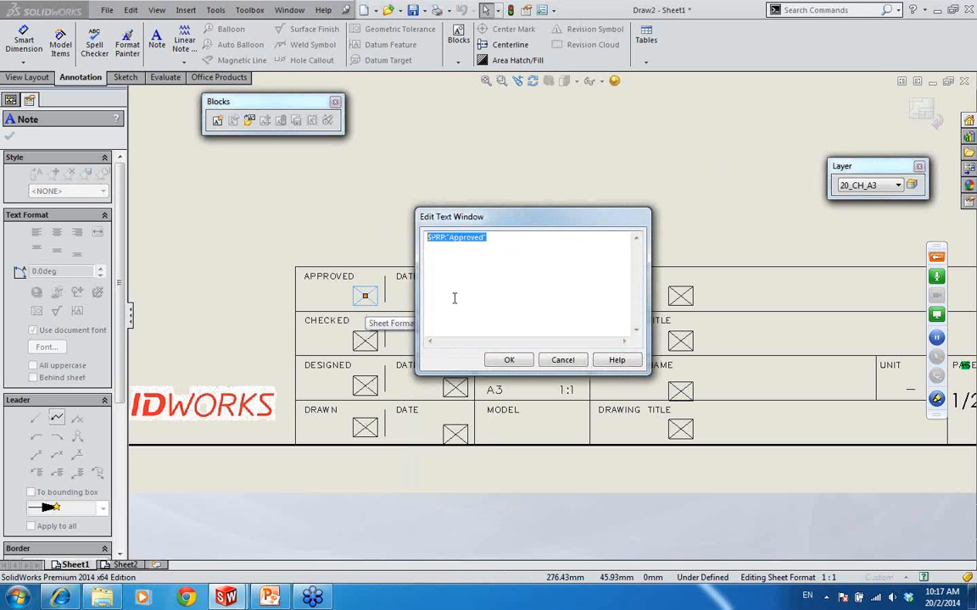
left_click(507, 360)
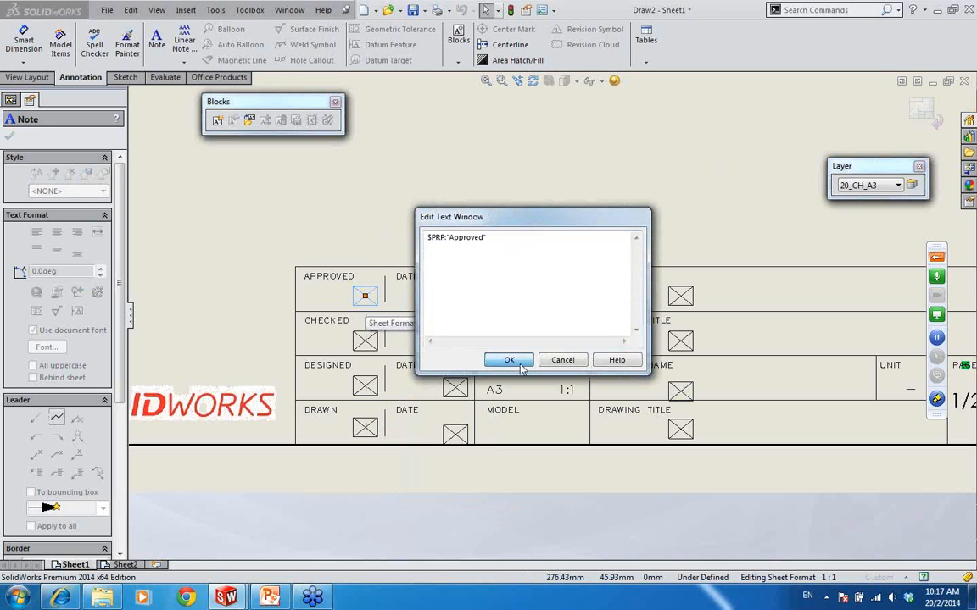
left_click(393, 180)
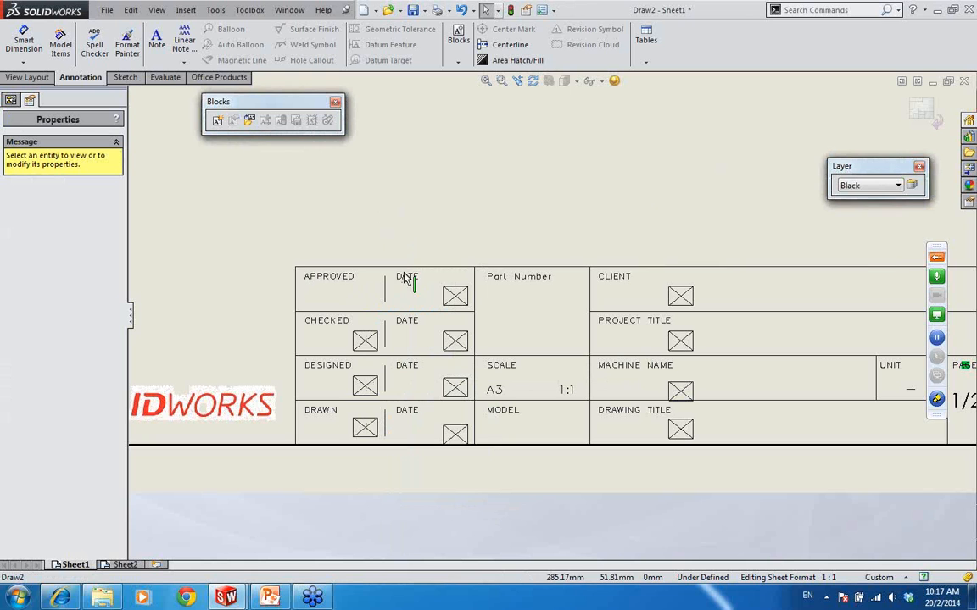
- Link the empty note under CHECKED to the current document's Checked property
left_click(364, 340)
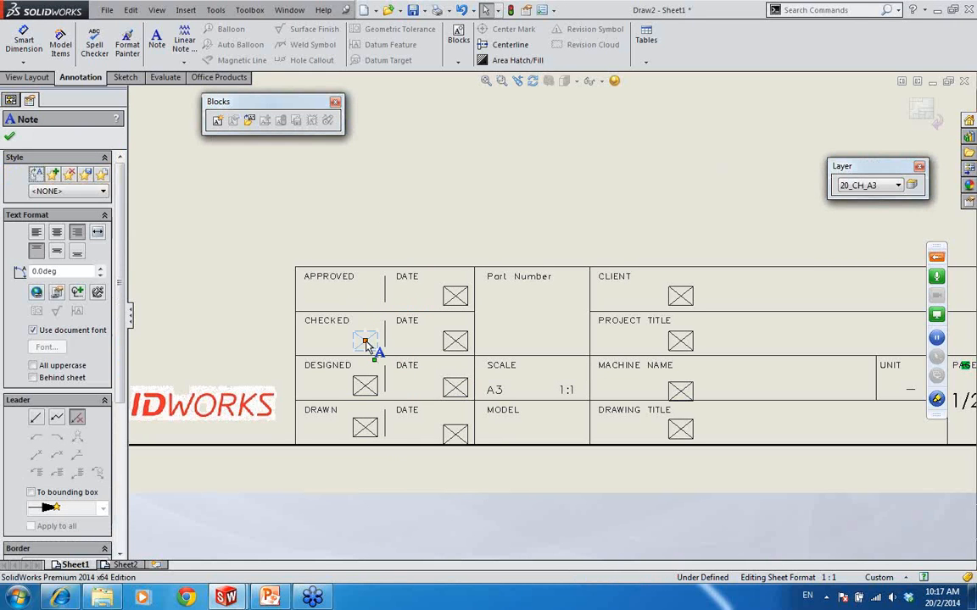
left_click(57, 292)
left_click(432, 174)
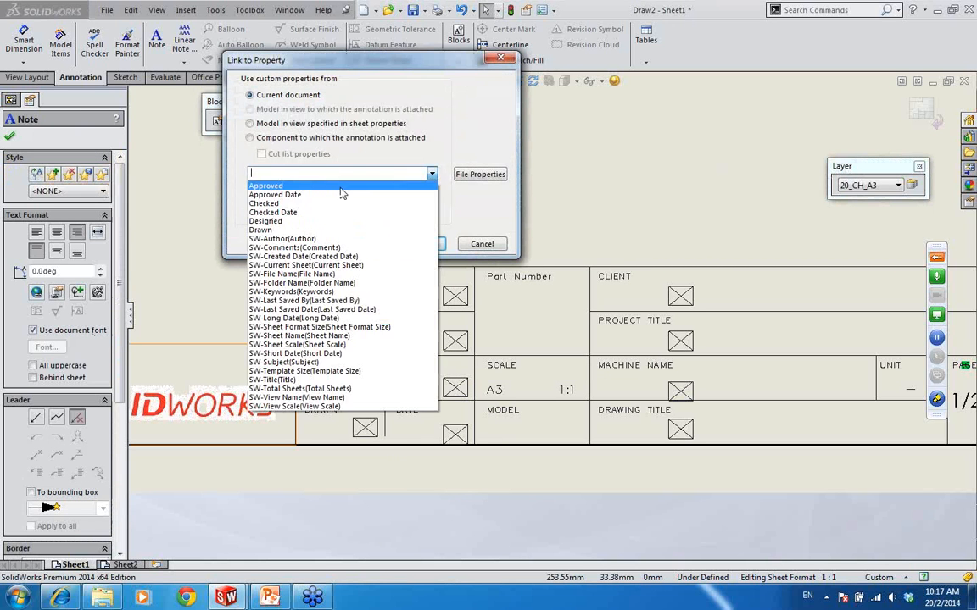
left_click(272, 204)
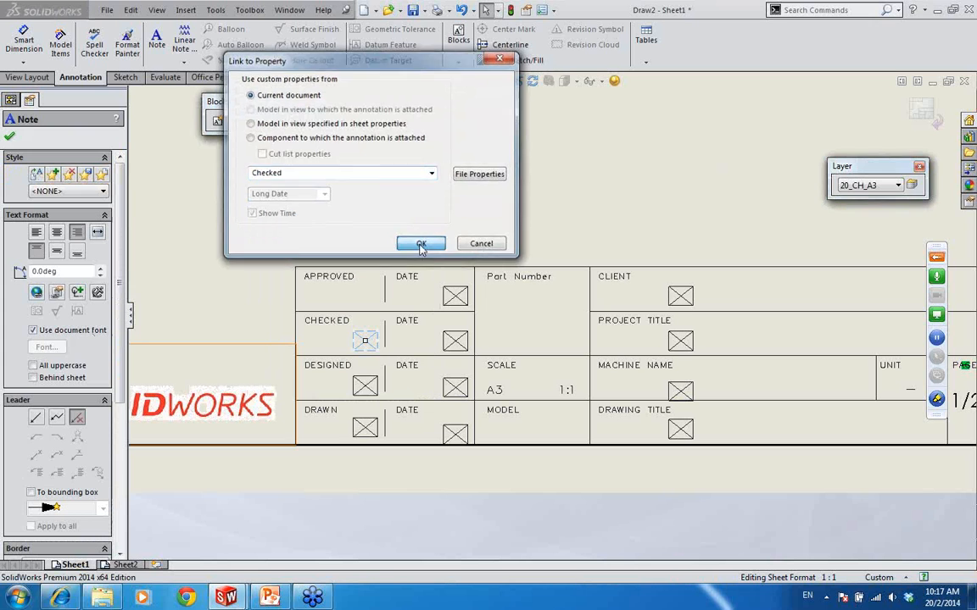
left_click(422, 245)
- Link the empty note under DESIGNED to the current document's Designed property
left_click(364, 388)
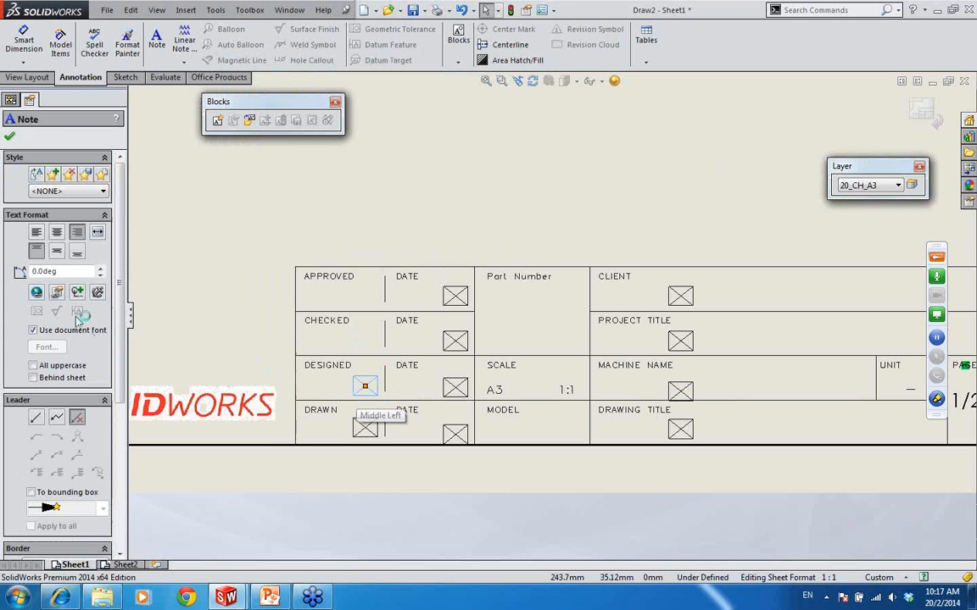
left_click(57, 292)
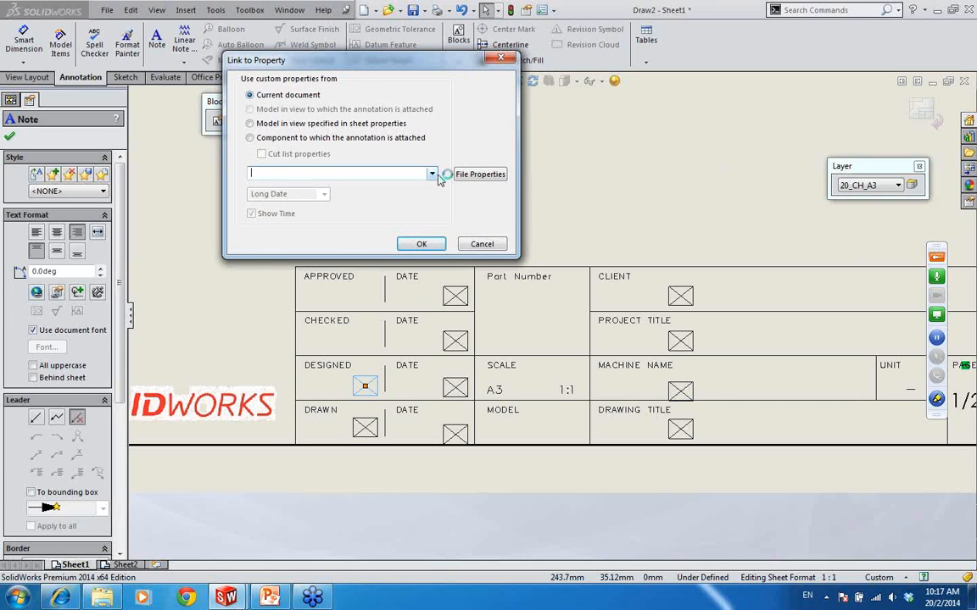
left_click(432, 174)
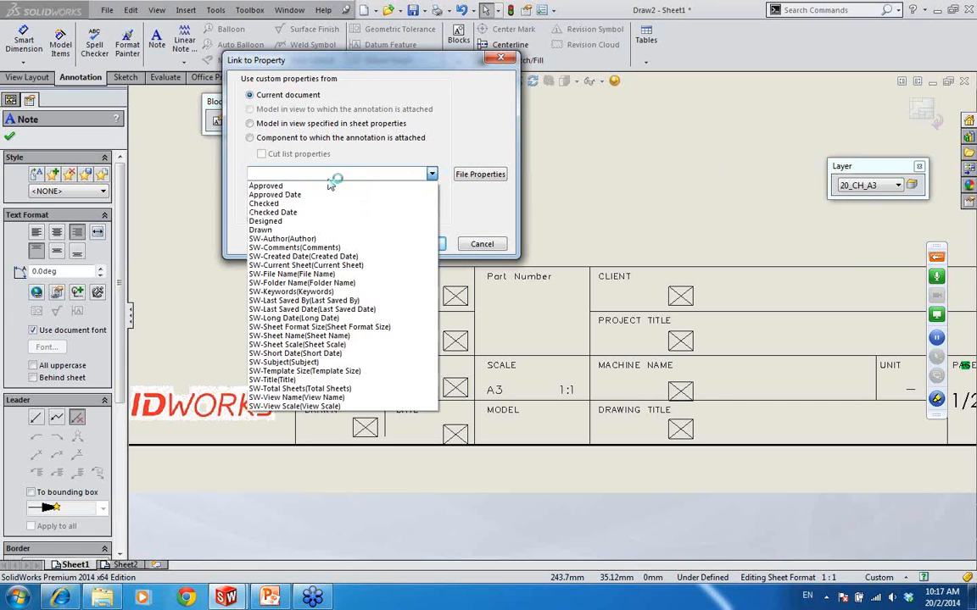
left_click(273, 221)
left_click(373, 243)
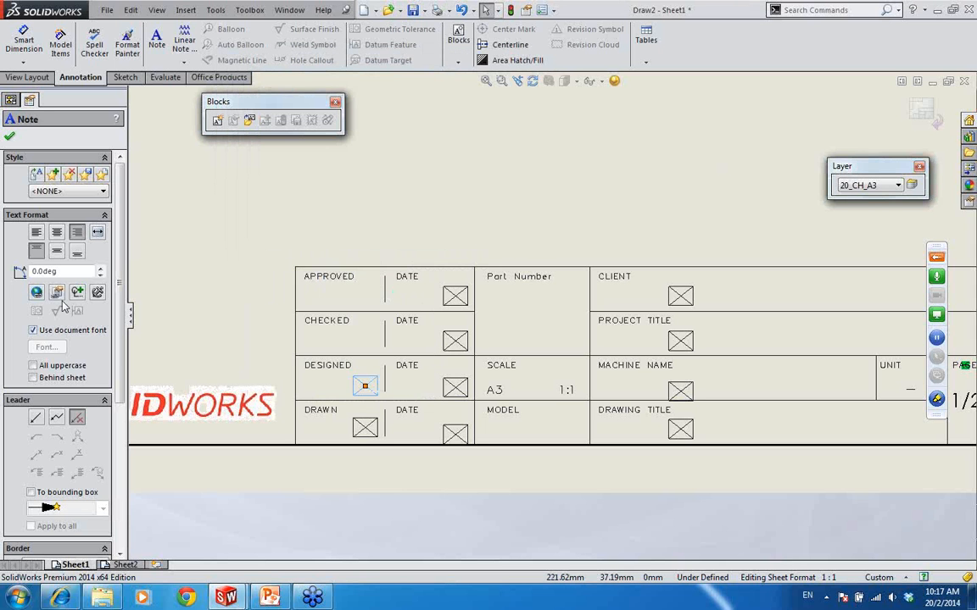
- Link the empty note under DRAWN to the current document's Drawn property
left_click(364, 429)
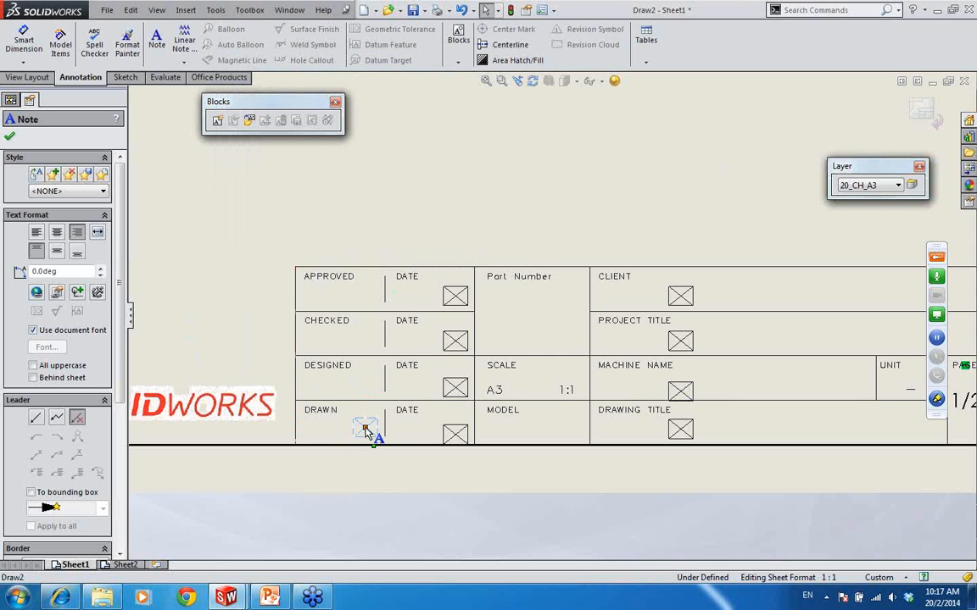
left_click(56, 292)
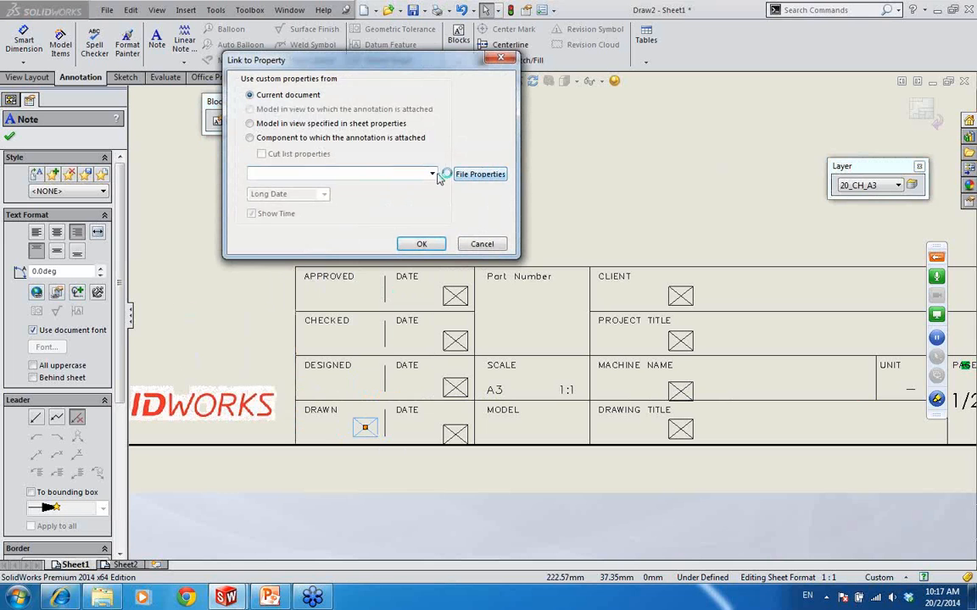
left_click(431, 173)
left_click(339, 238)
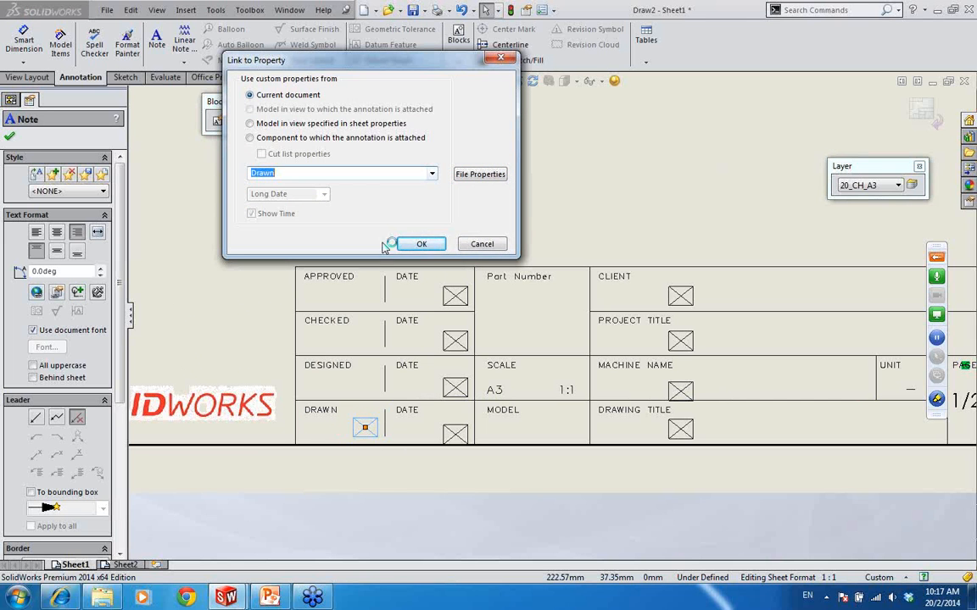
left_click(430, 244)
- Link the empty DATE note in the APPROVED row to the current document's Approved Date property
left_click(459, 295)
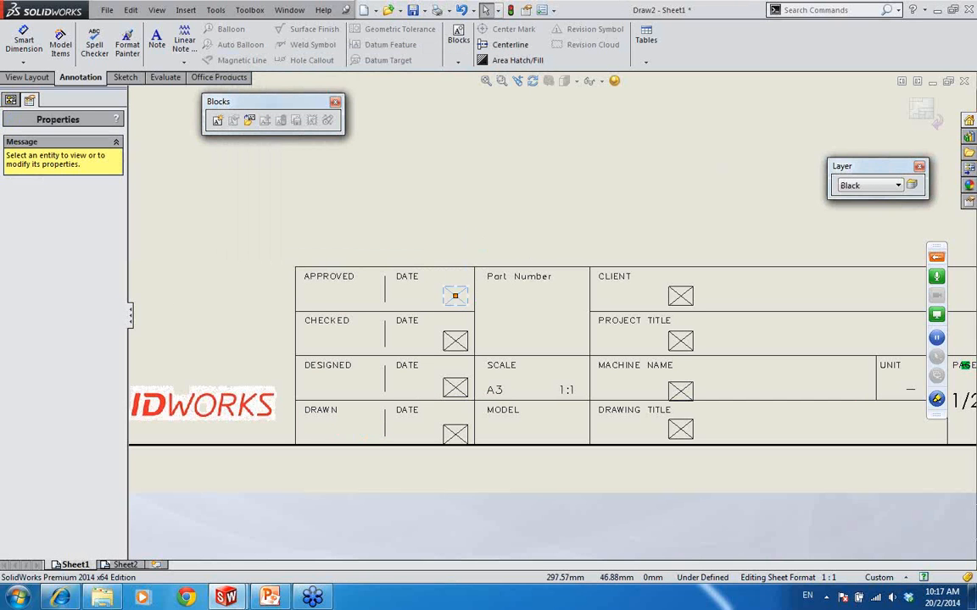
left_click(56, 292)
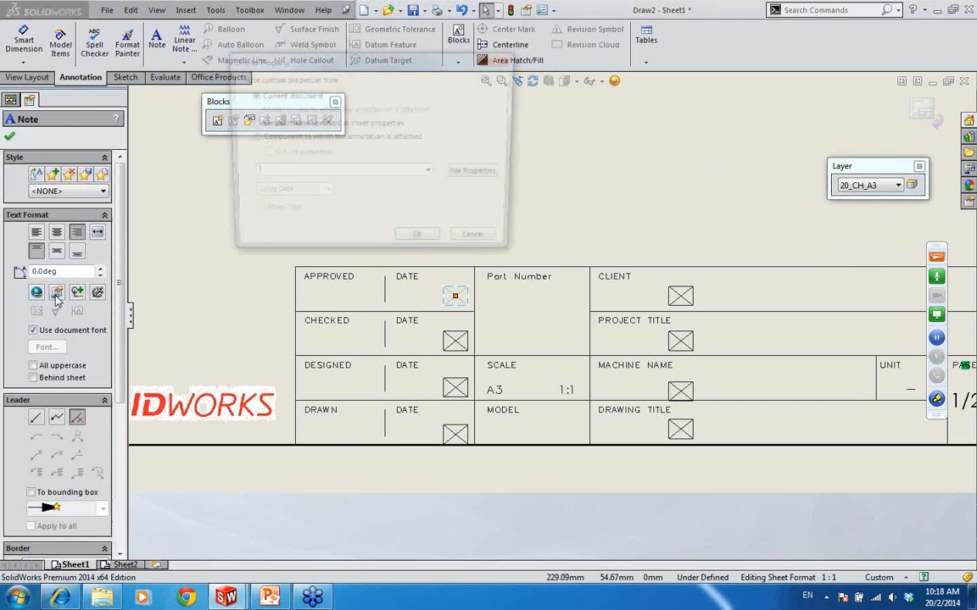
left_click(432, 174)
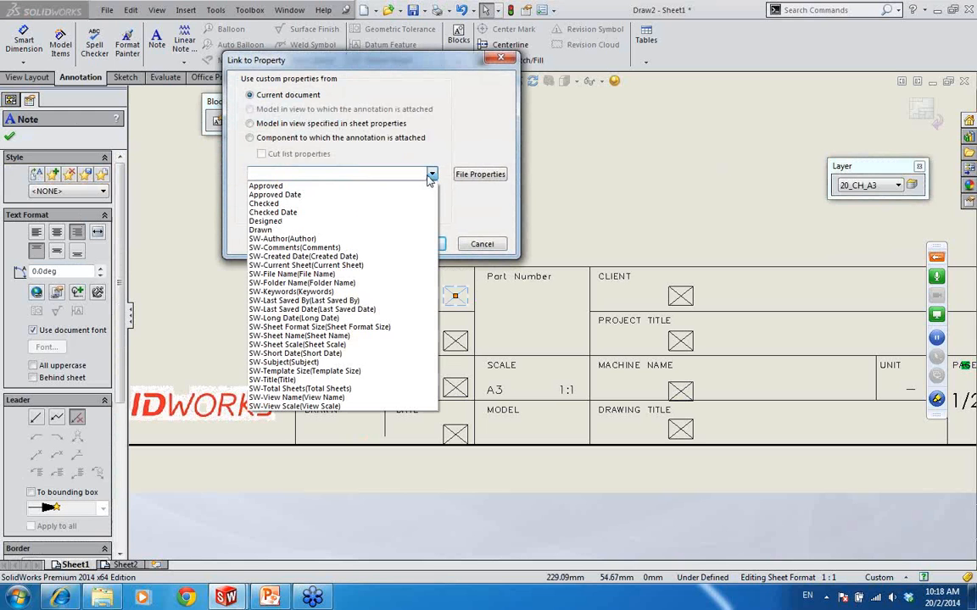
left_click(289, 194)
left_click(424, 243)
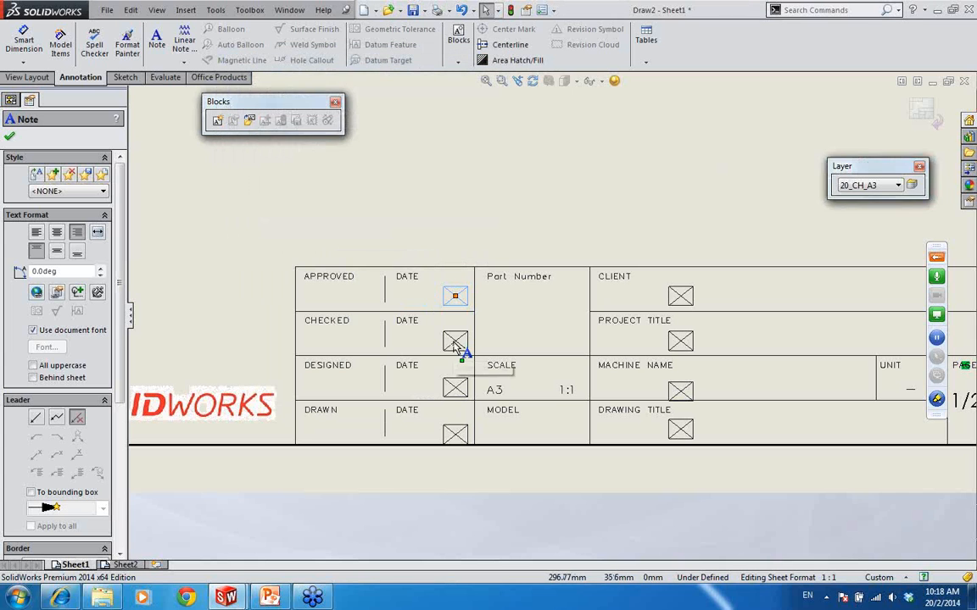
- Link the empty DATE note in the CHECKED row to the current document's Checked Date property
left_click(56, 292)
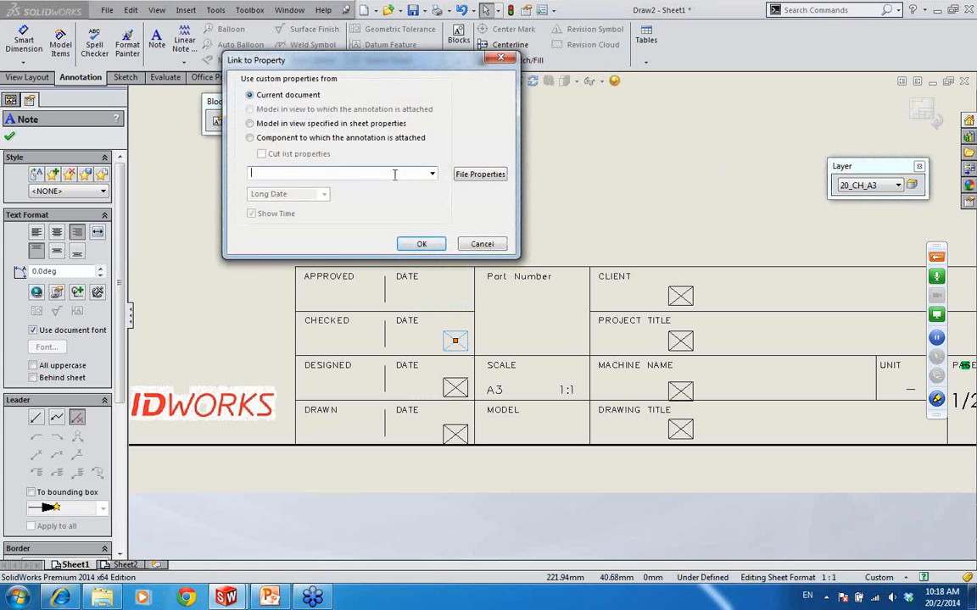
left_click(431, 174)
left_click(270, 202)
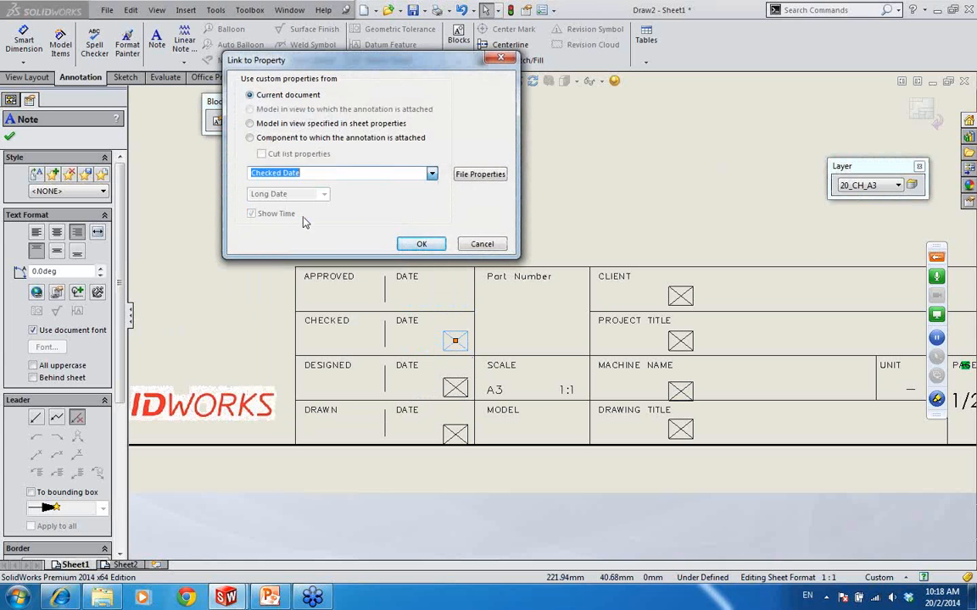
left_click(421, 243)
- Open the property link settings for the empty DATE note in the DESIGNED row and check the available properties
left_click(458, 382)
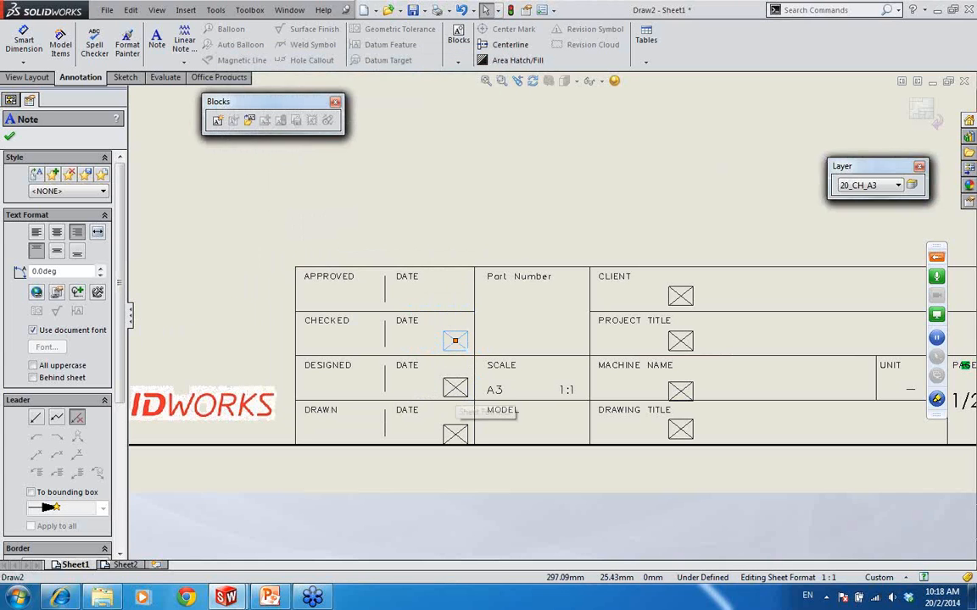
left_click(57, 292)
left_click(431, 173)
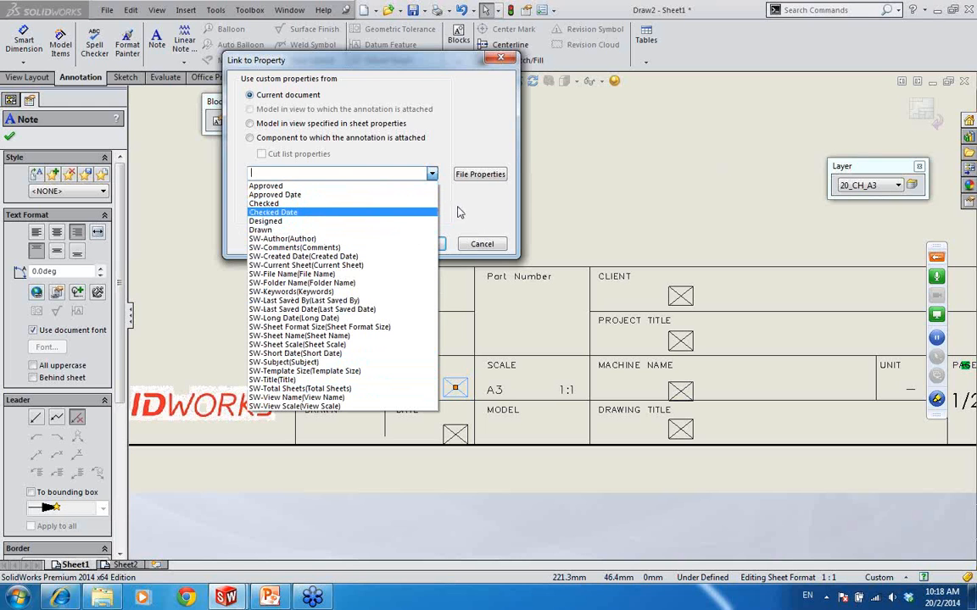
left_click(430, 172)
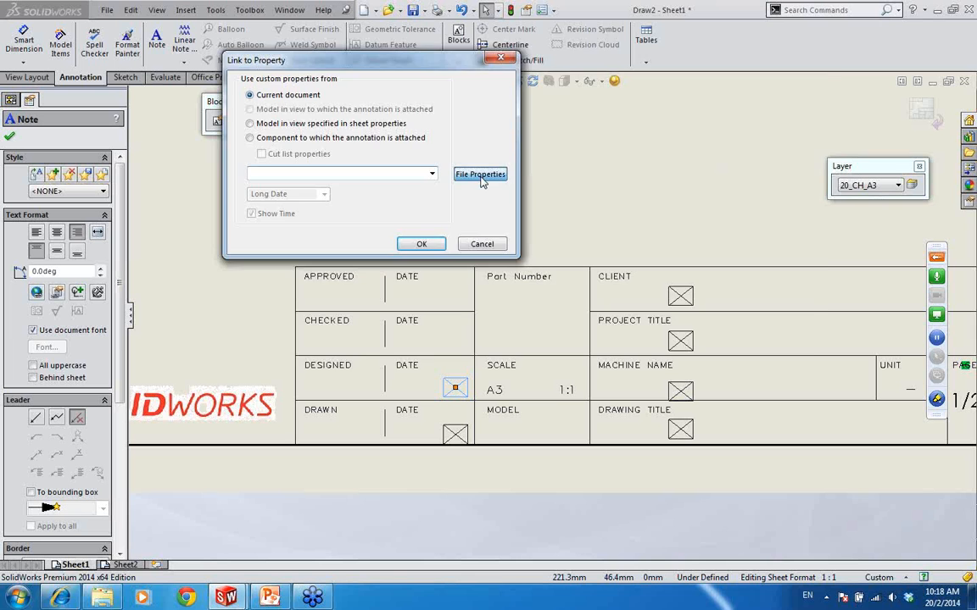
left_click(468, 174)
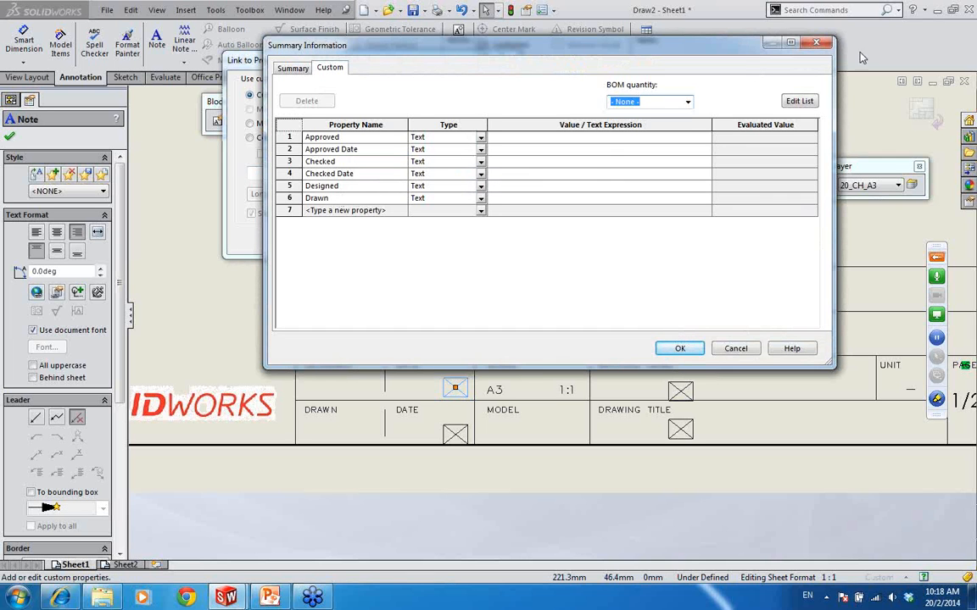
left_click(816, 43)
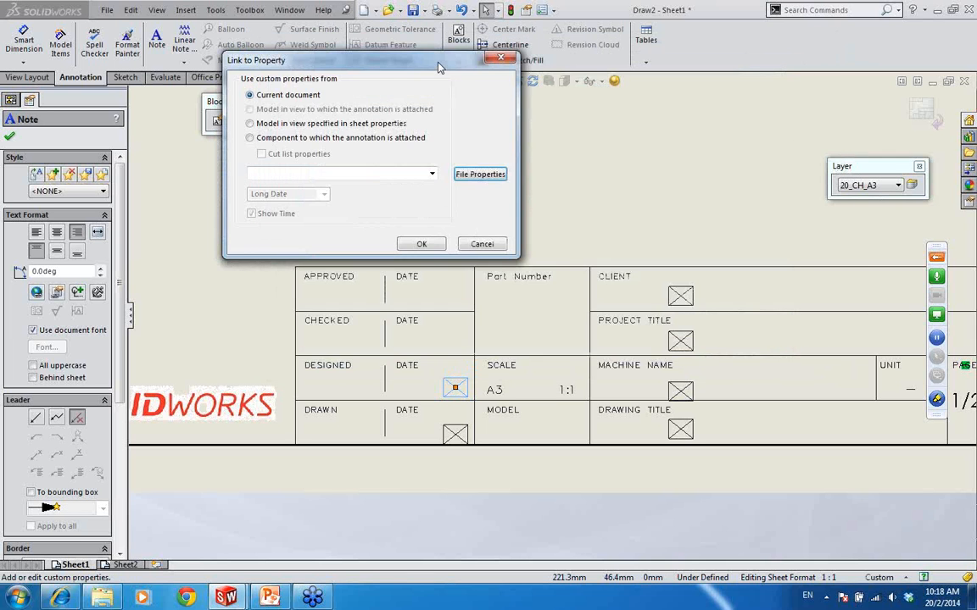
left_click_drag(393, 56, 481, 65)
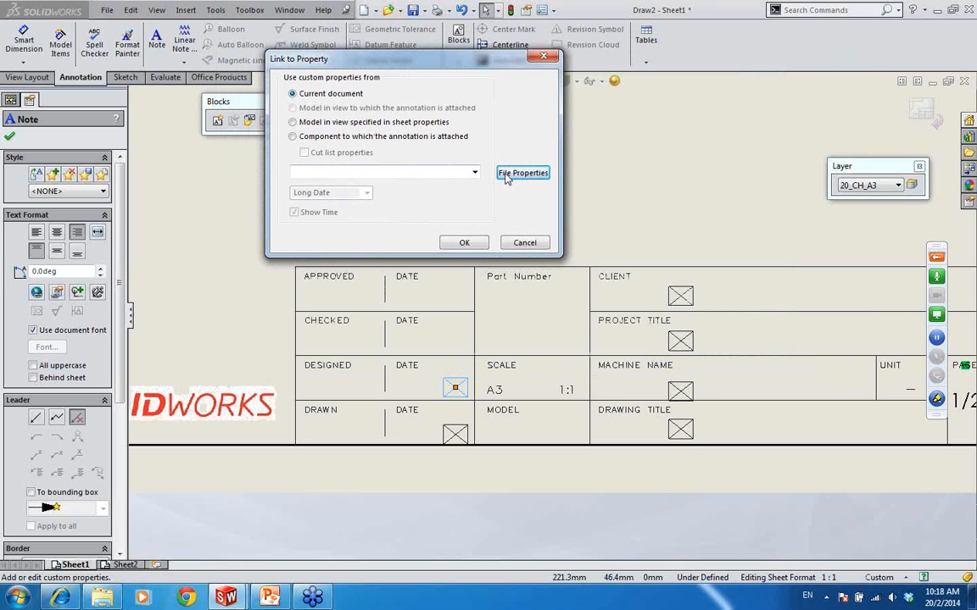
- Add a Designed Date property to the current document's custom file properties
left_click(539, 175)
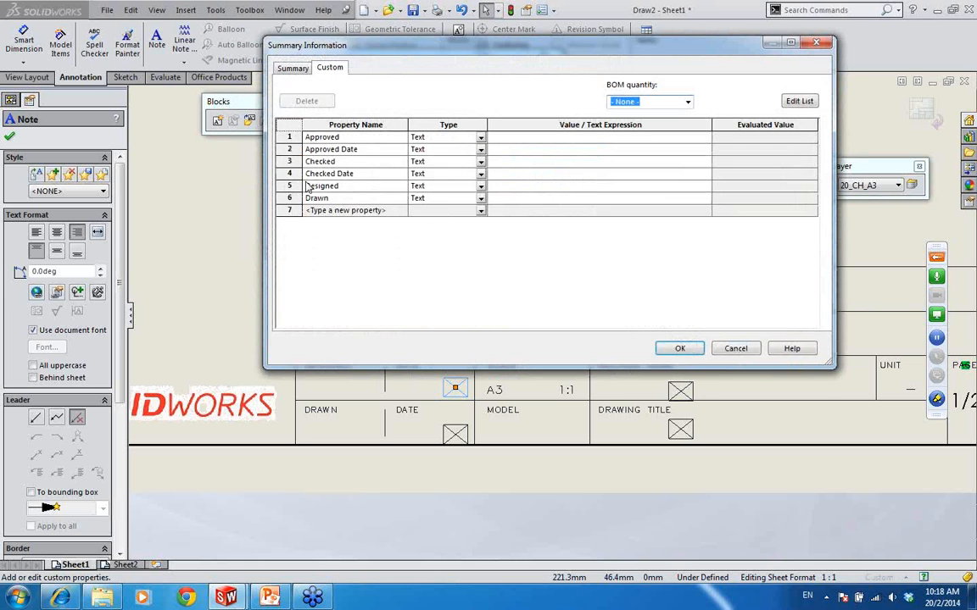
left_click(346, 210)
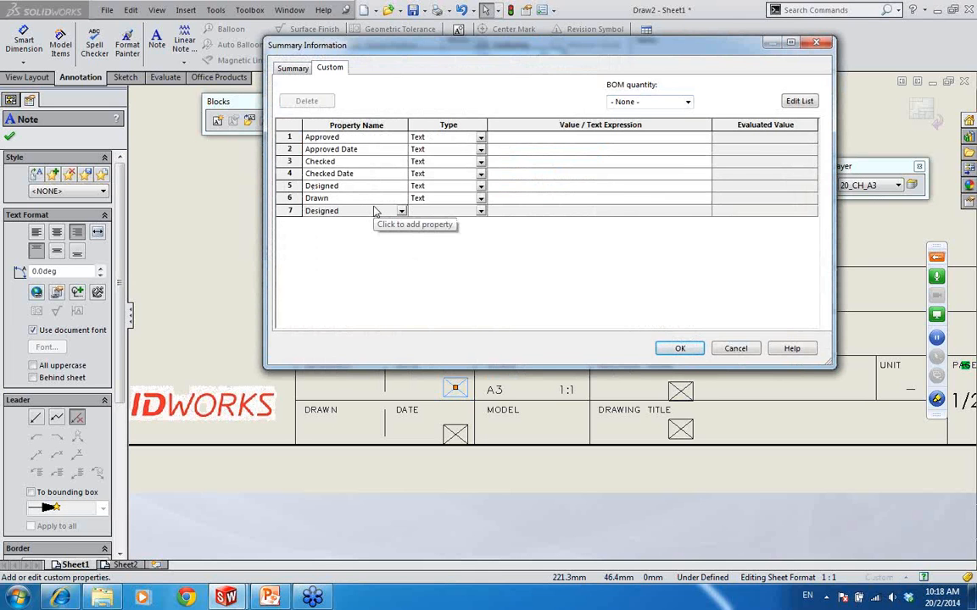
type("Designed Date")
left_click(530, 211)
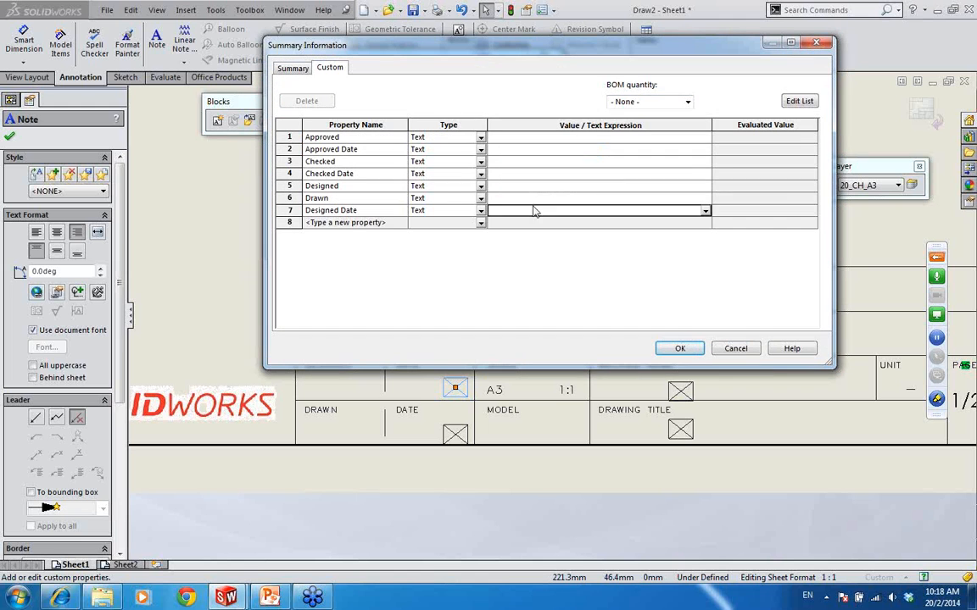
left_click(371, 223)
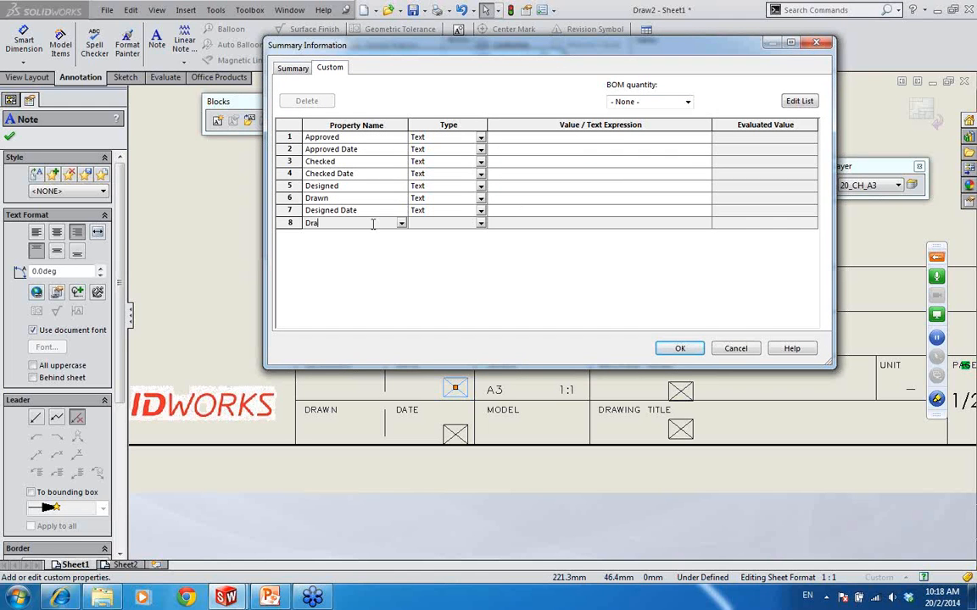
left_click(595, 210)
left_click(680, 349)
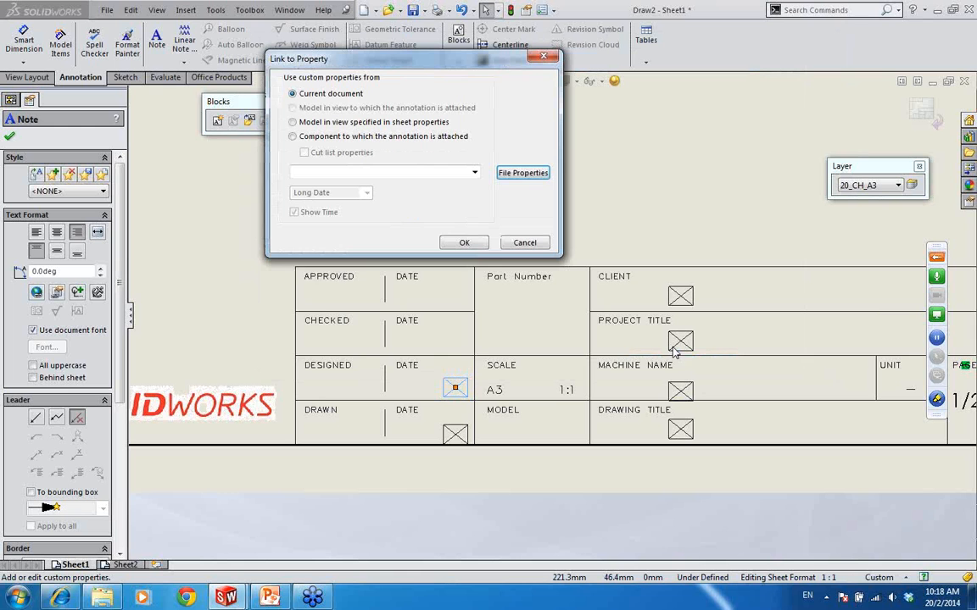
- Link the empty DATE note in the DESIGNED row to the current document's Designed Date property
left_click(474, 172)
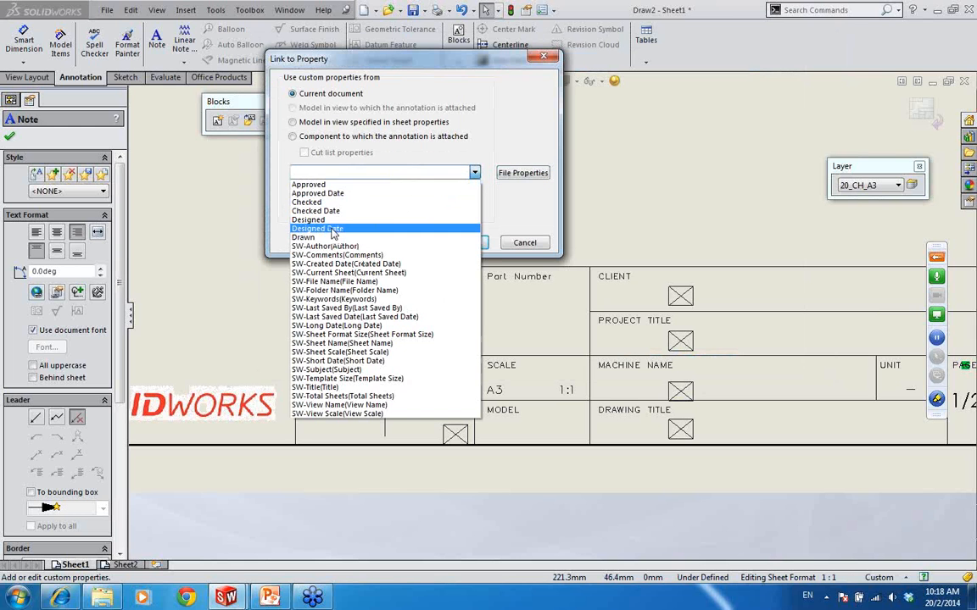
left_click(484, 126)
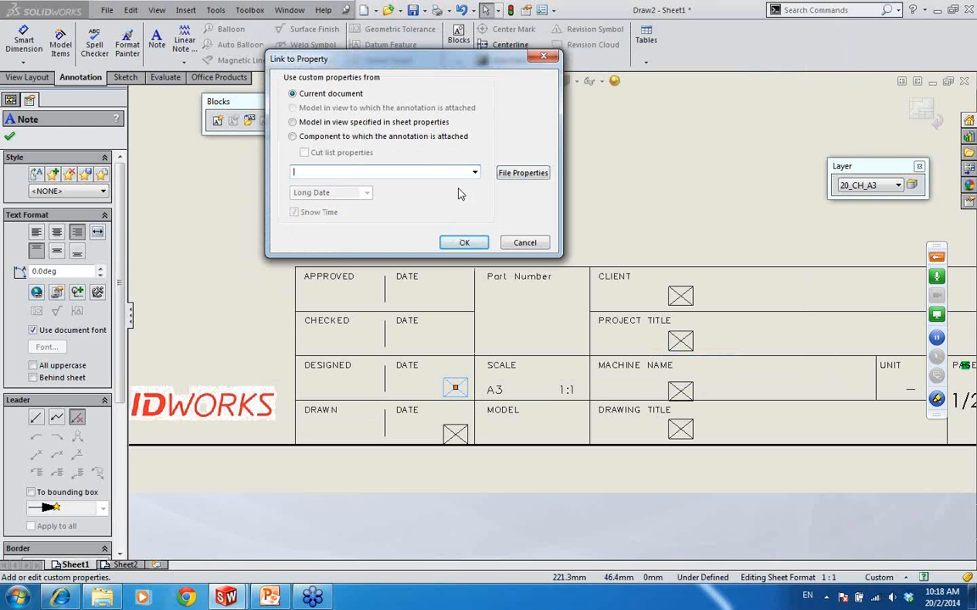
left_click(429, 172)
left_click(343, 229)
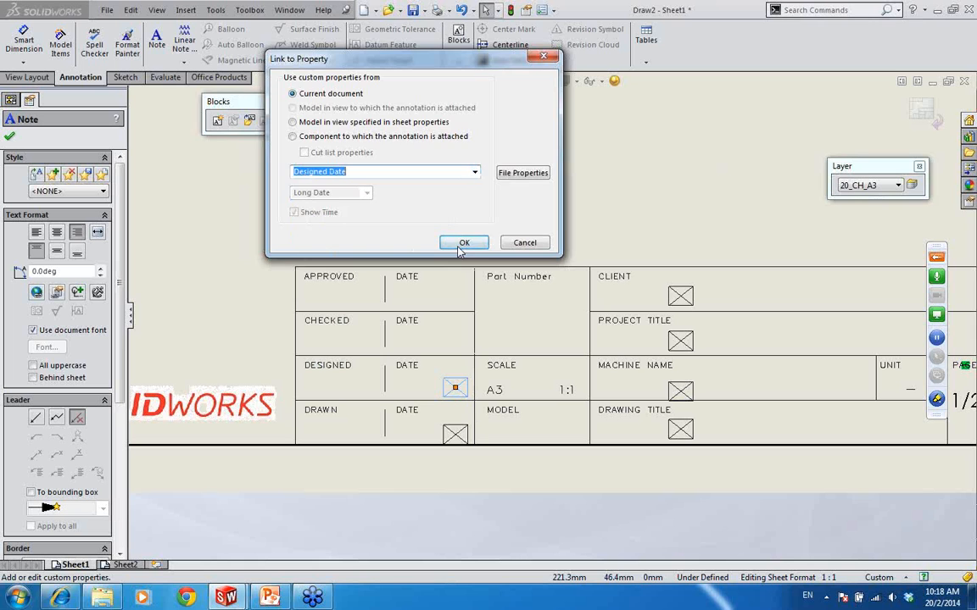
left_click(458, 244)
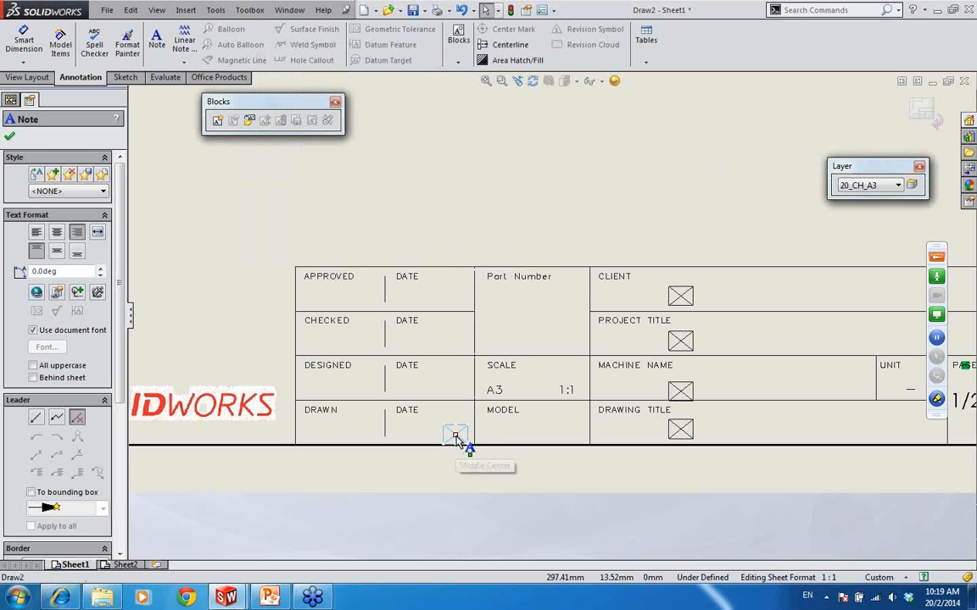
- Open the property link settings for the empty DATE note in the DRAWN row and check the available properties
left_click(455, 429)
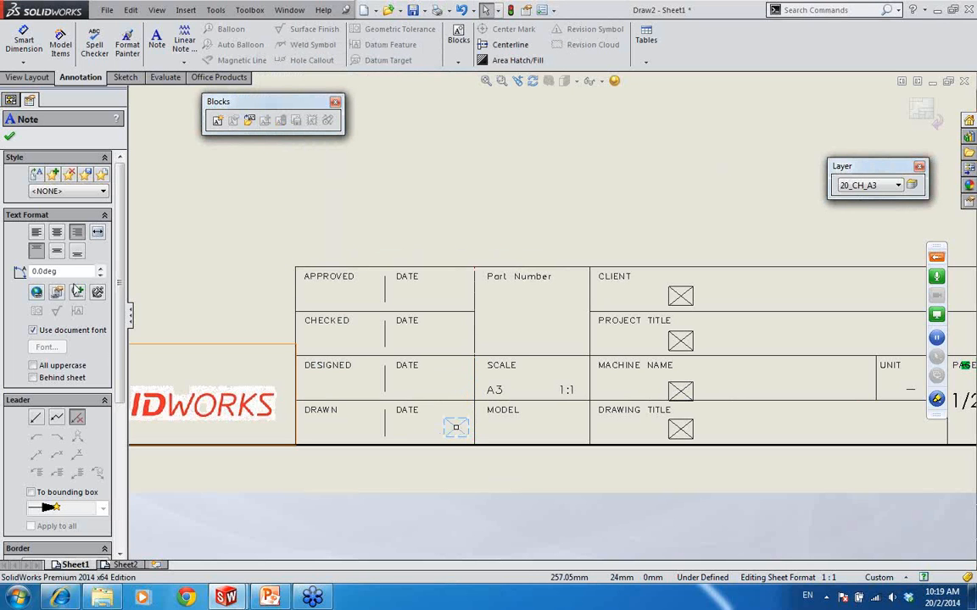
left_click(428, 172)
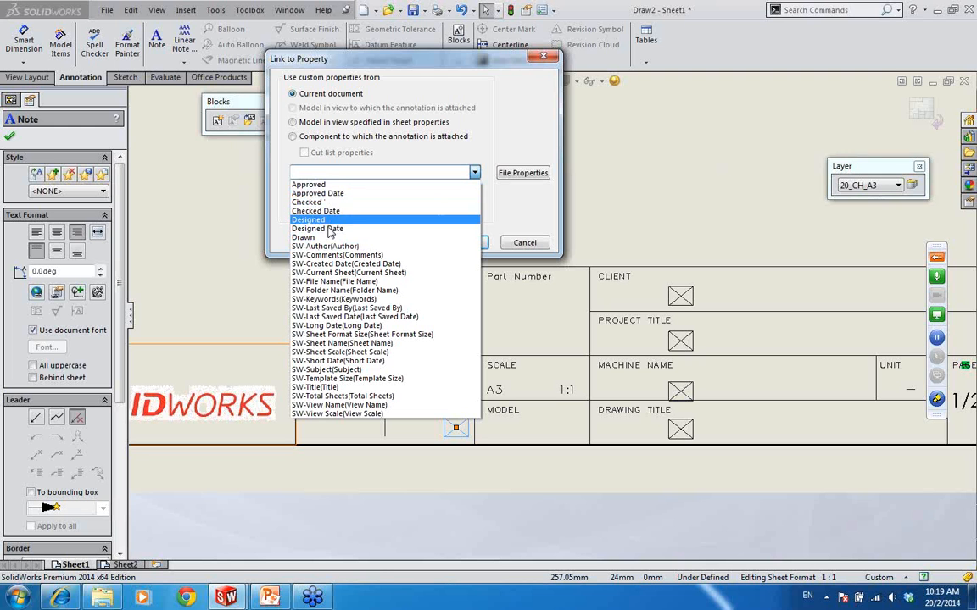
left_click(519, 173)
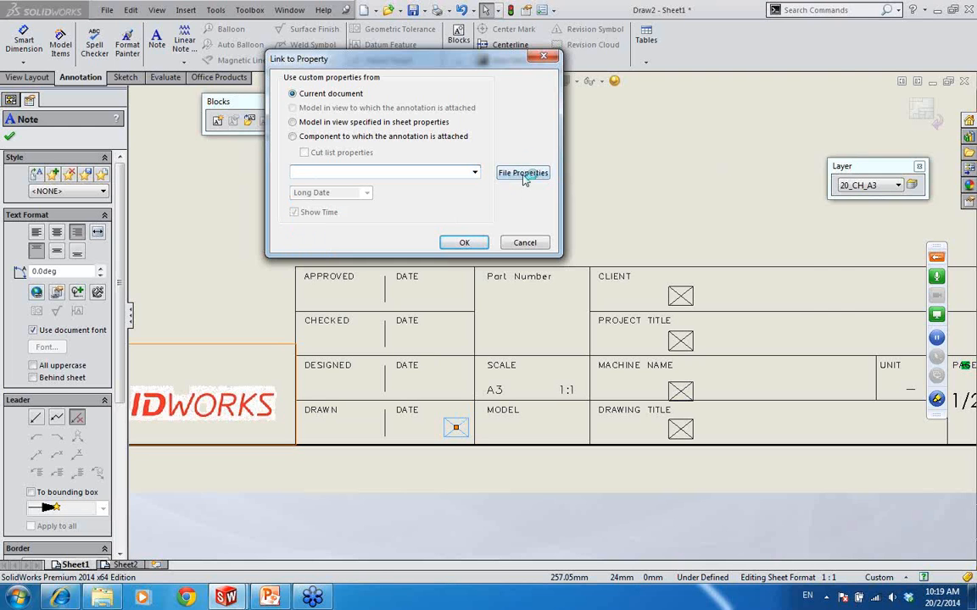
- Try to add a Drawn Date property to the current document's custom file properties
left_click(521, 174)
left_click(356, 222)
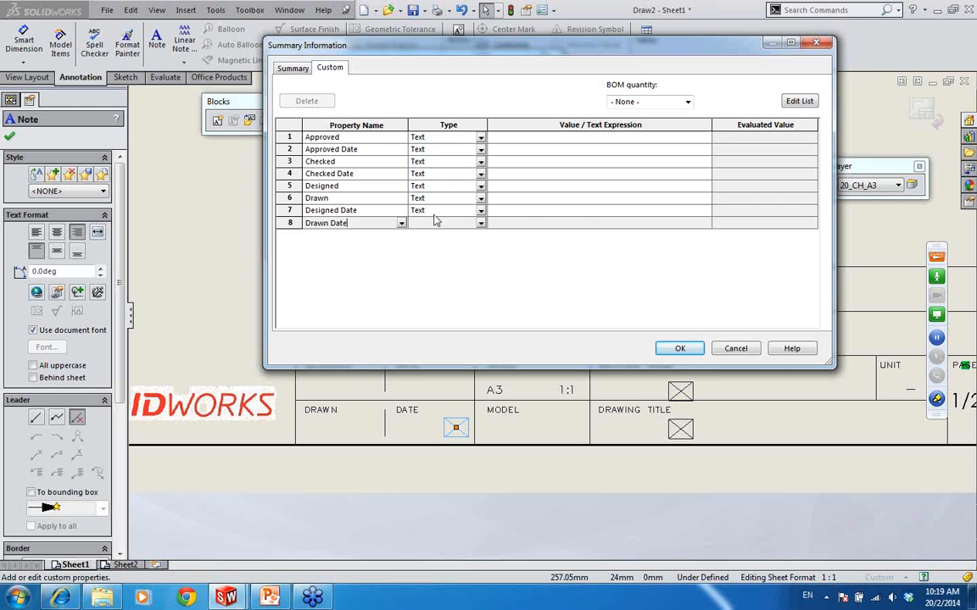
left_click(563, 209)
left_click(679, 348)
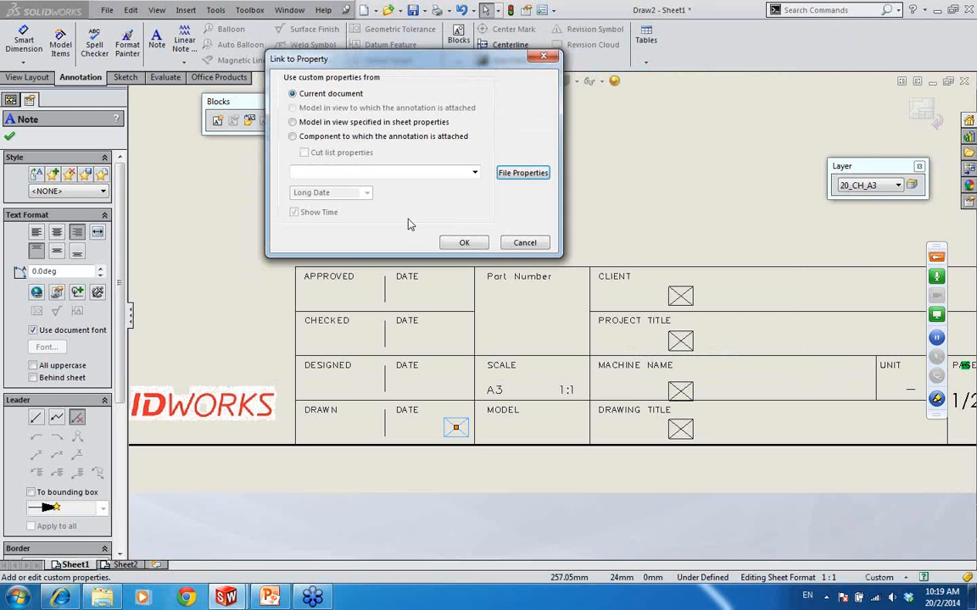
left_click(472, 174)
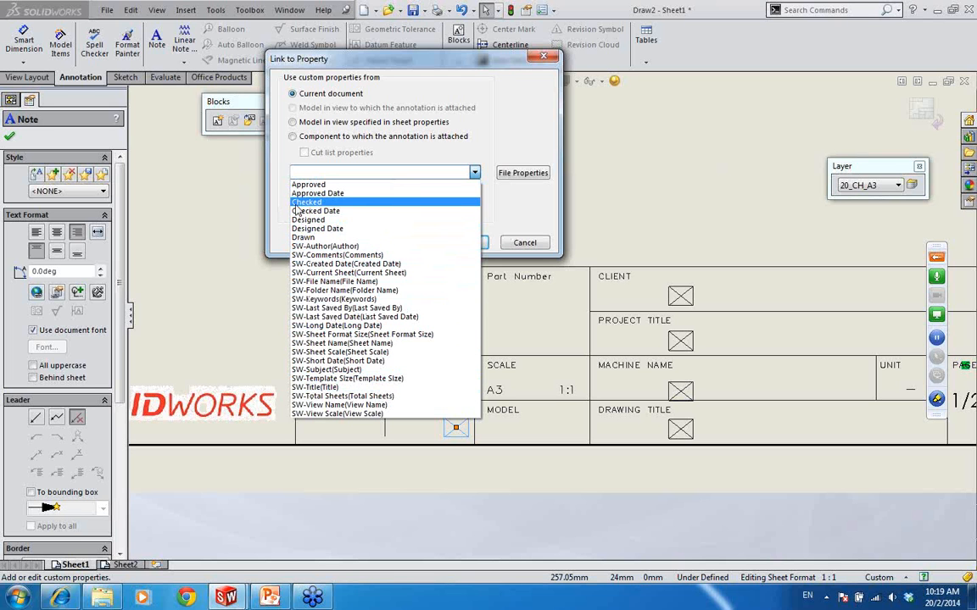
left_click(447, 172)
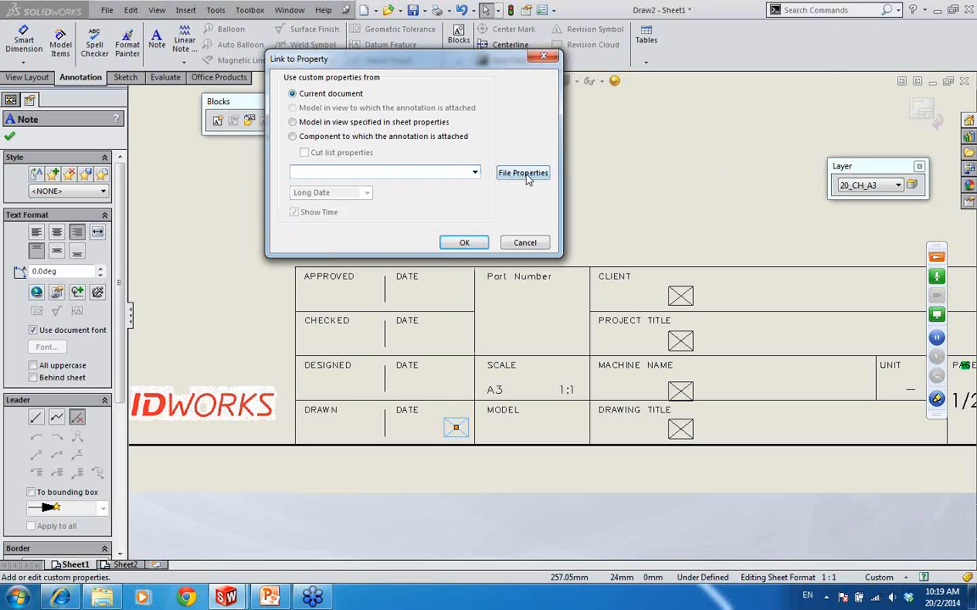
- Add a Drawn By Date property to the current document's custom file properties
left_click(523, 173)
left_click(333, 224)
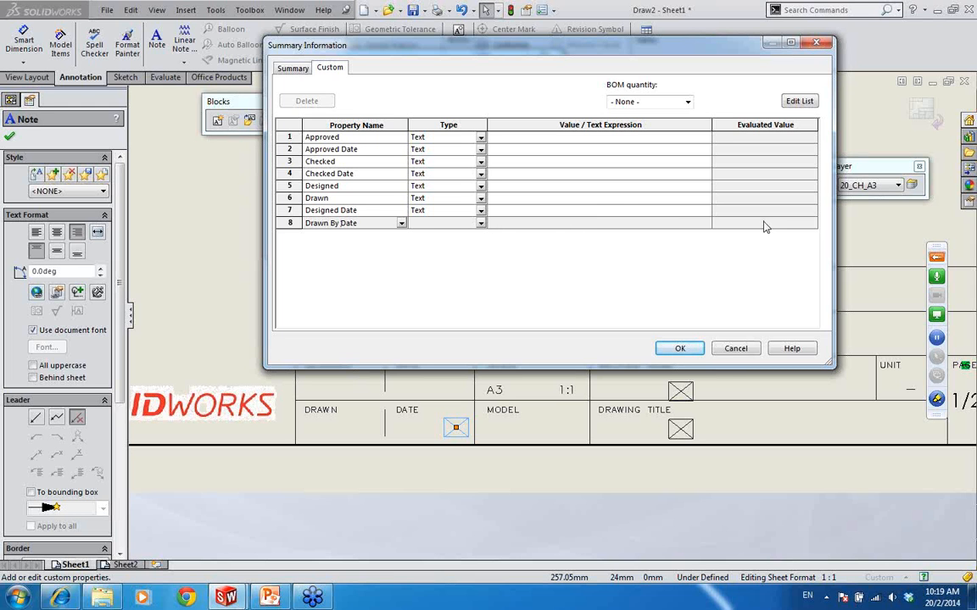
key("Return")
left_click(623, 198)
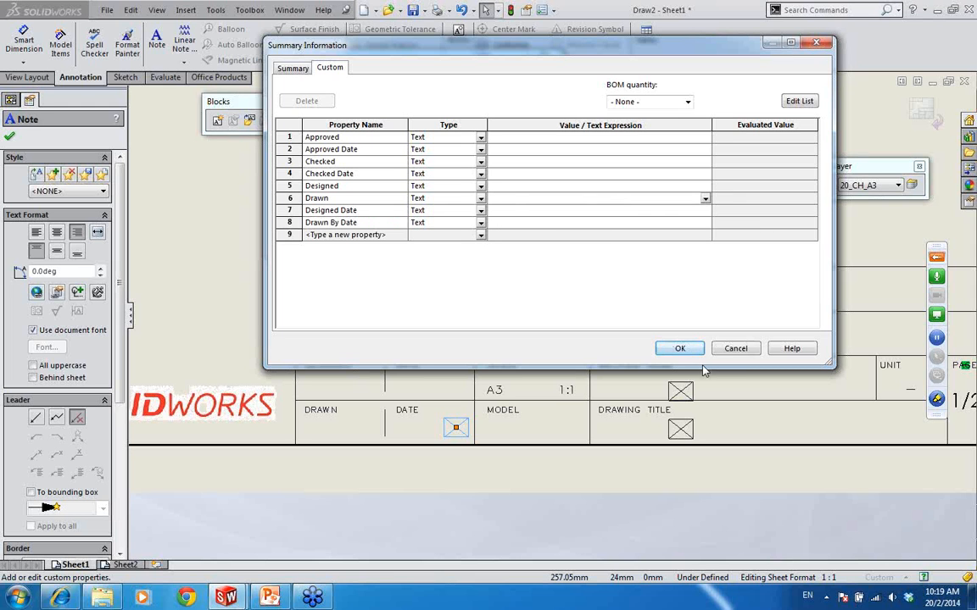
left_click(685, 349)
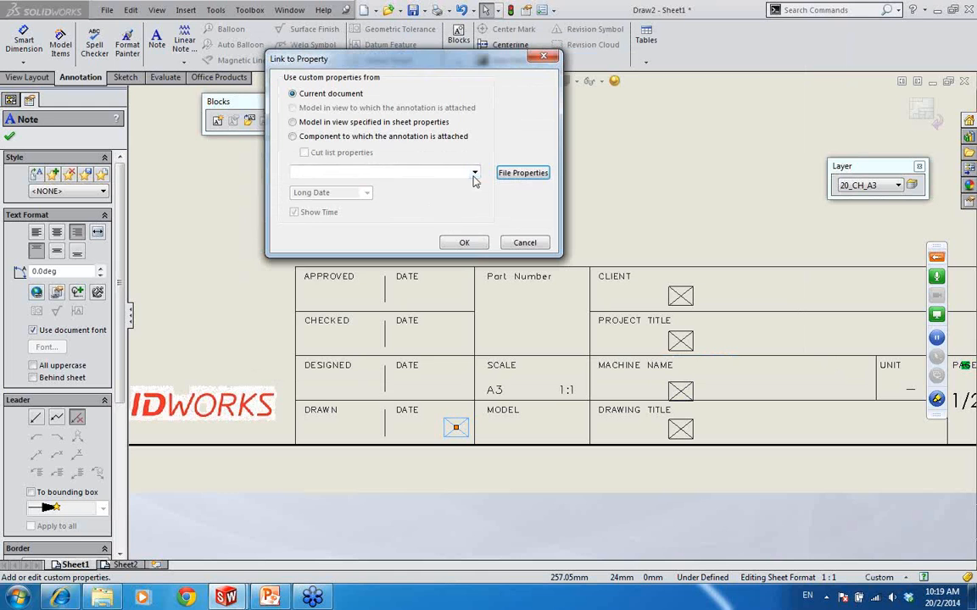
- Link the empty DATE note in the DRAWN row to the current document's Drawn By Date property and finish editing the note
left_click(475, 173)
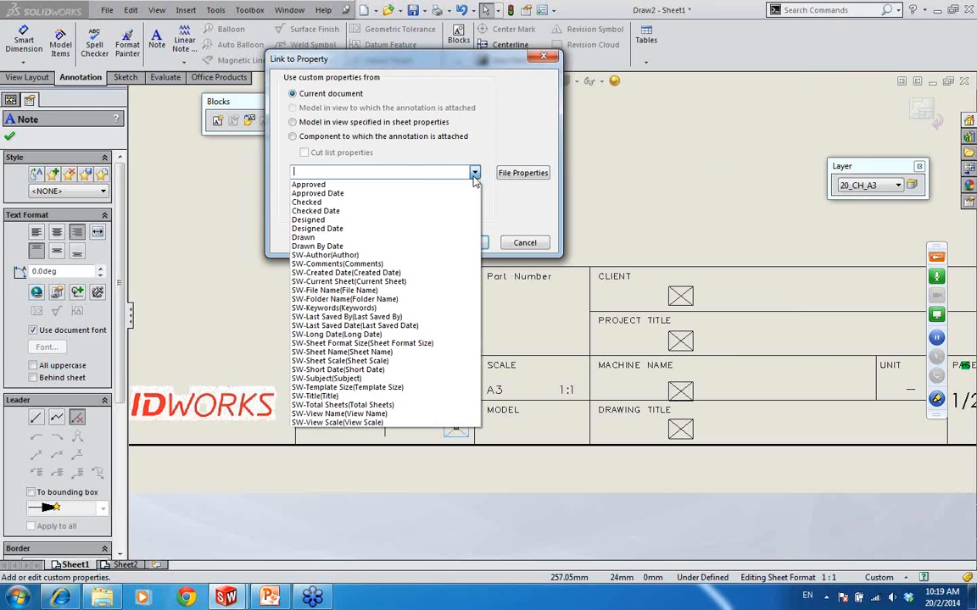
left_click(358, 246)
left_click(469, 242)
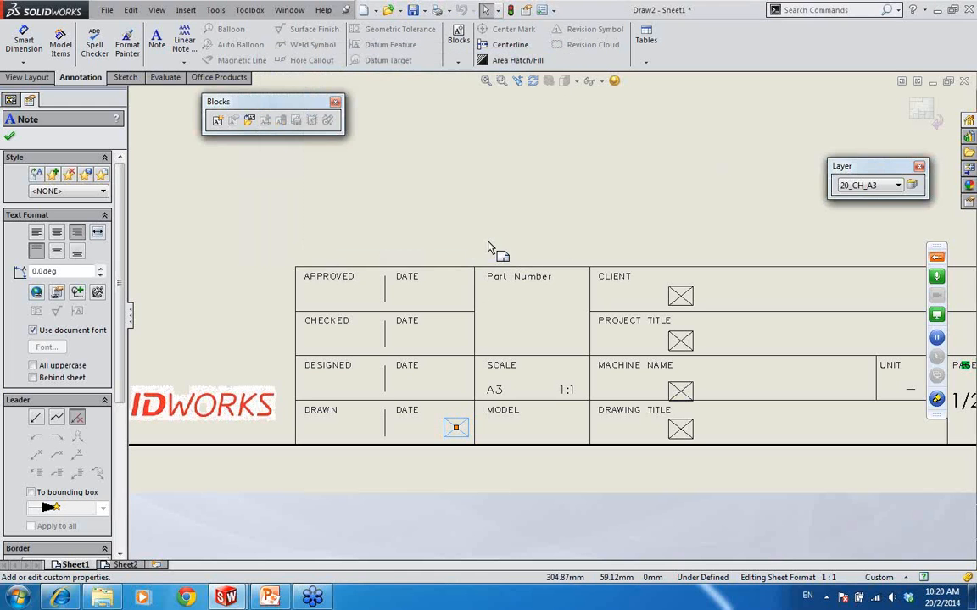
key("Escape")
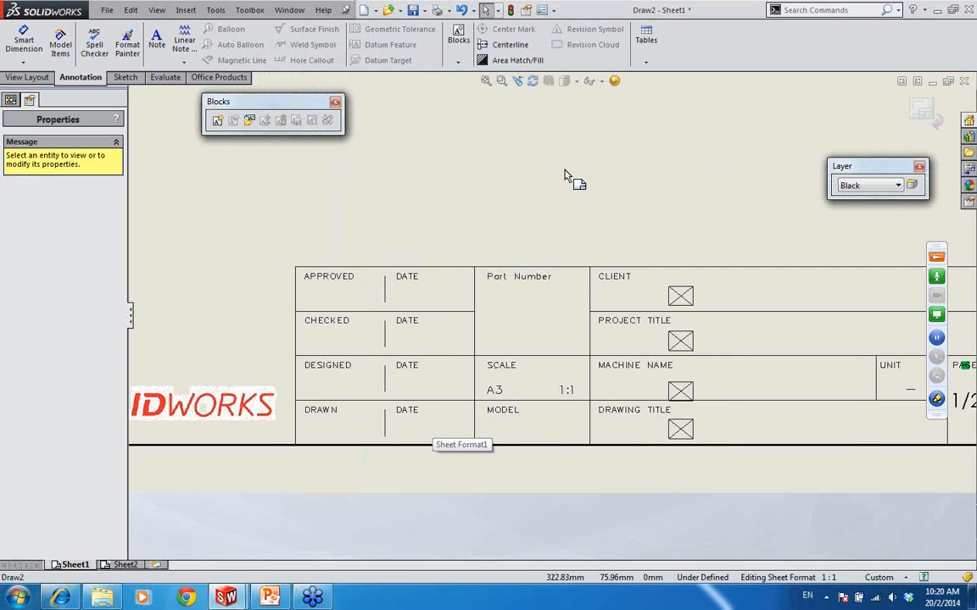
- Leave sheet format editing and, in the drawing's custom file properties, enter the approver's name and set Approved Date to 20/2/2014
left_click(922, 112)
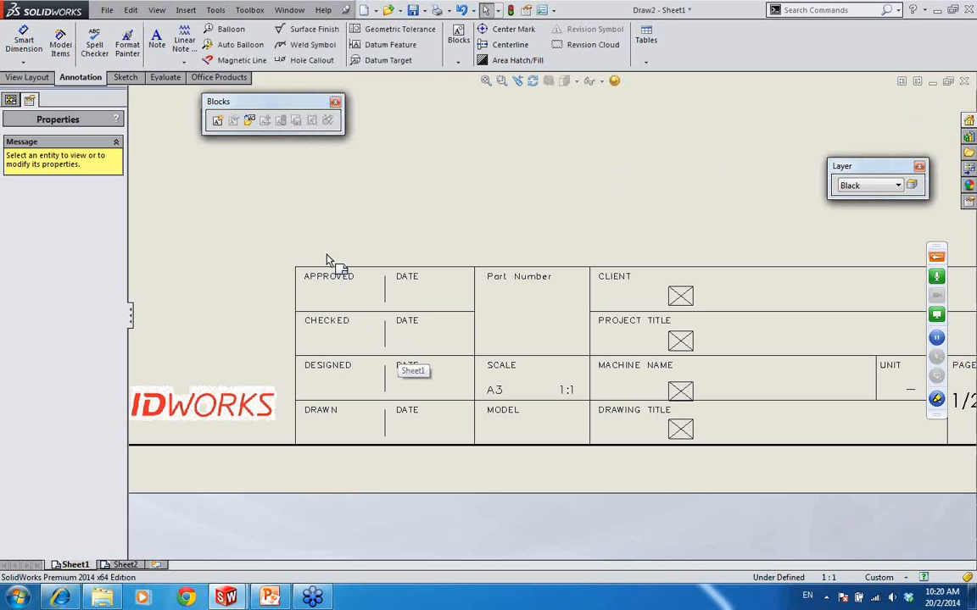
left_click(108, 10)
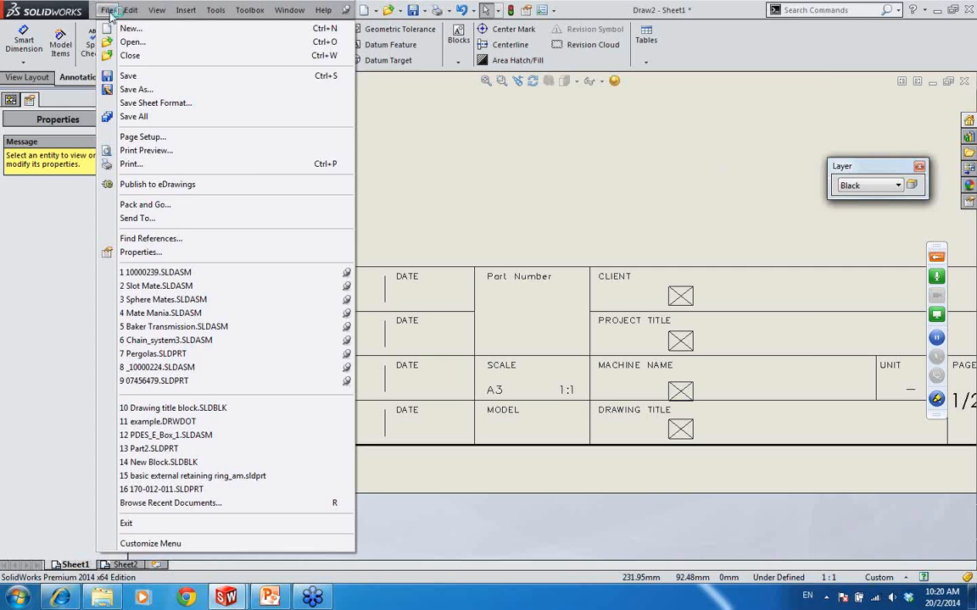
left_click(196, 247)
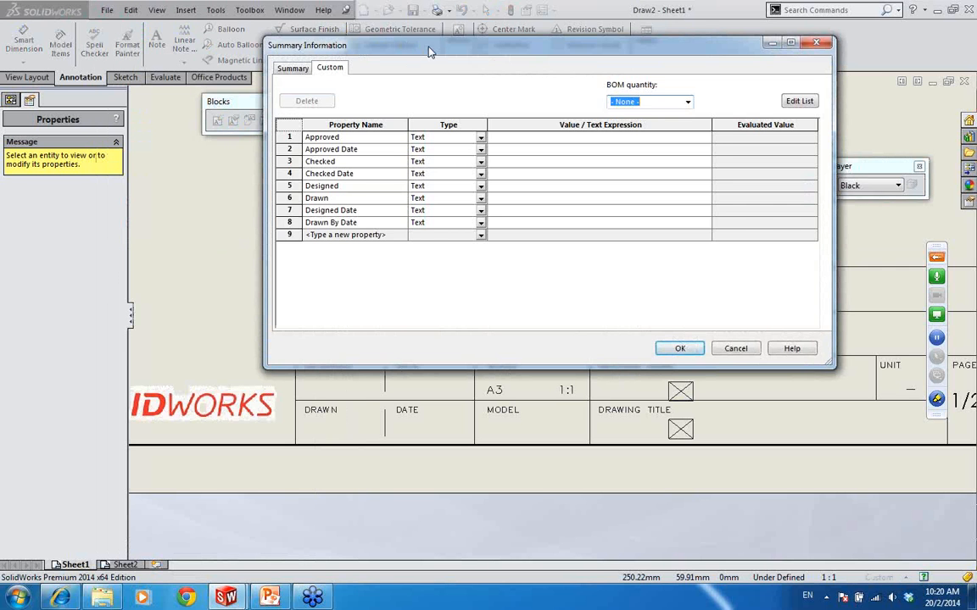
left_click_drag(429, 51, 596, 215)
left_click(704, 317)
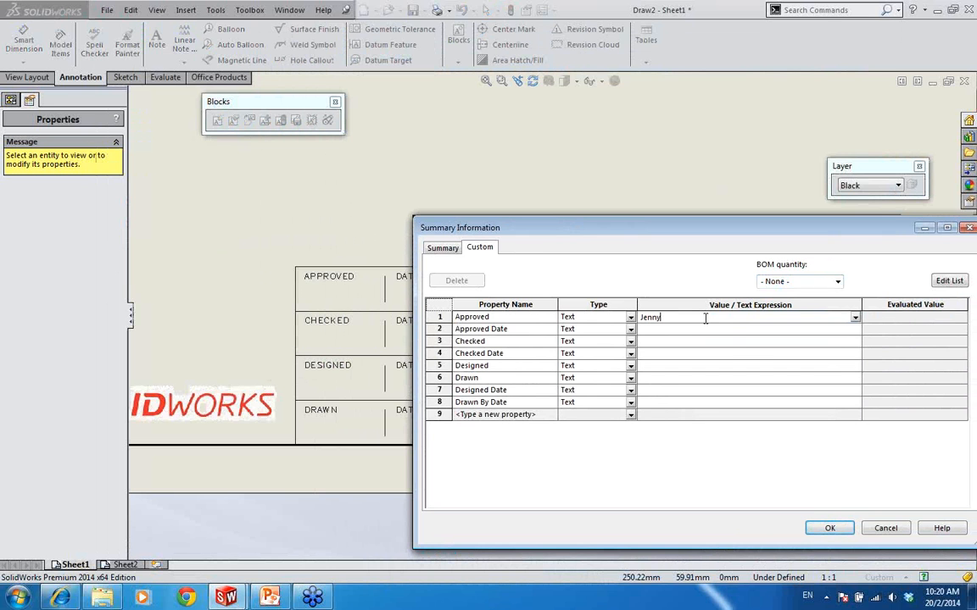
left_click(736, 352)
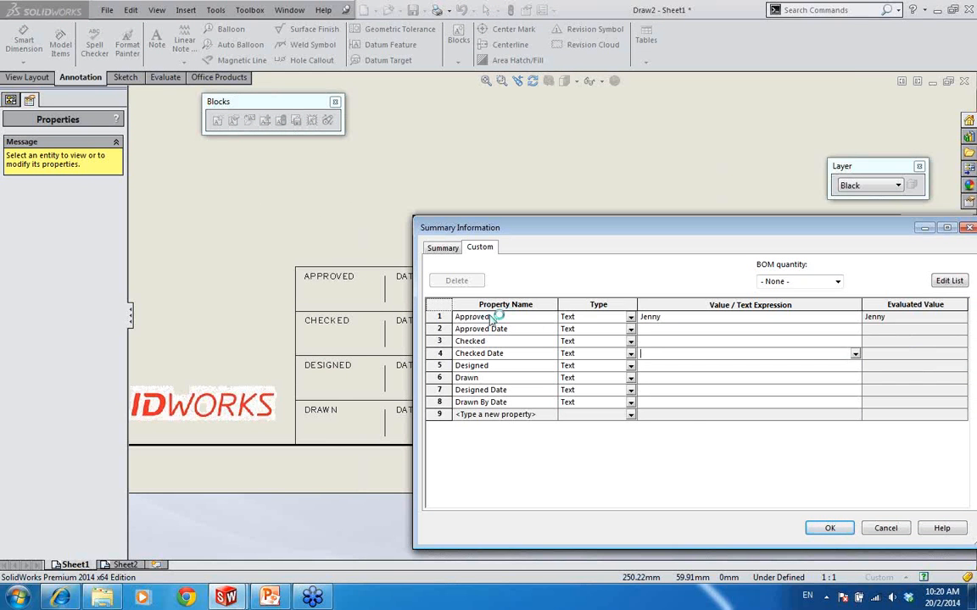
left_click(677, 329)
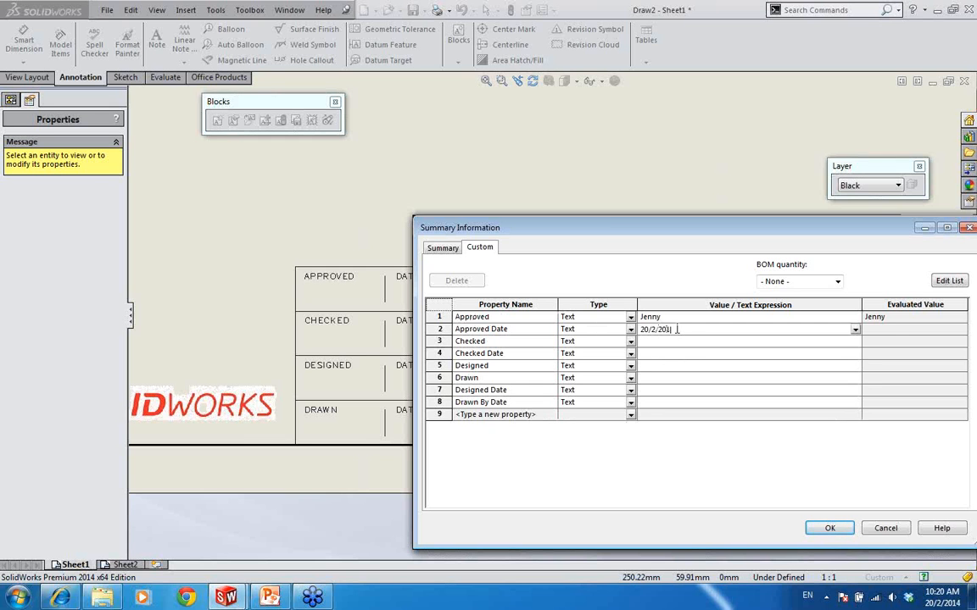
- Enter the checker's name for Checked, set Checked Date to 20/2/2014, and apply the custom file properties
left_click(678, 341)
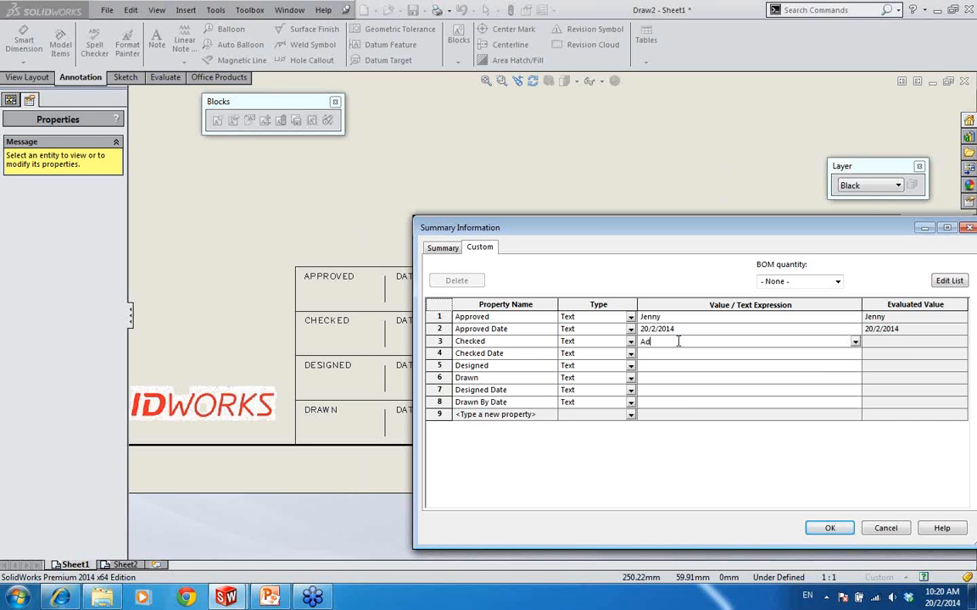
left_click(664, 355)
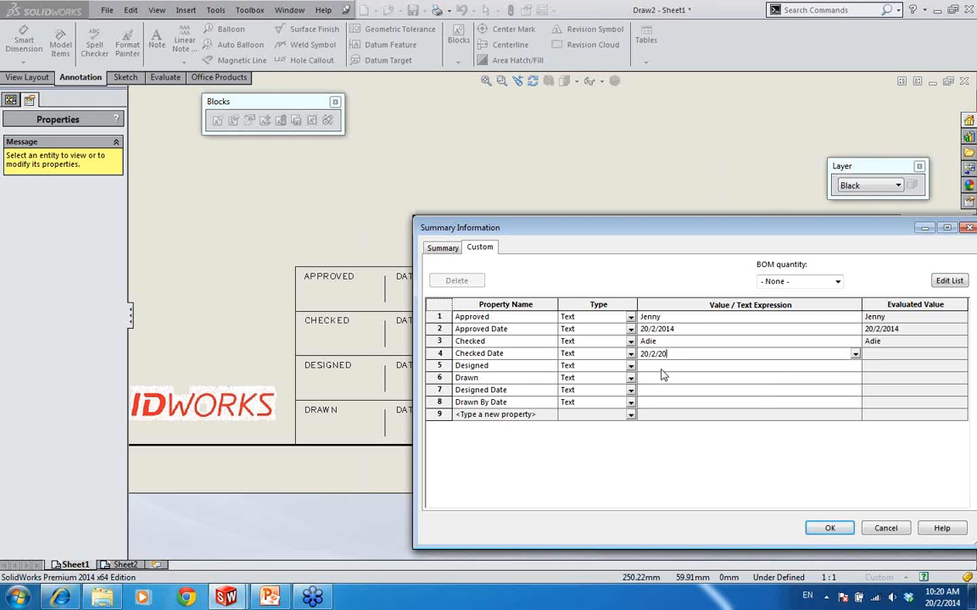
type("20/2/2014")
key("Return")
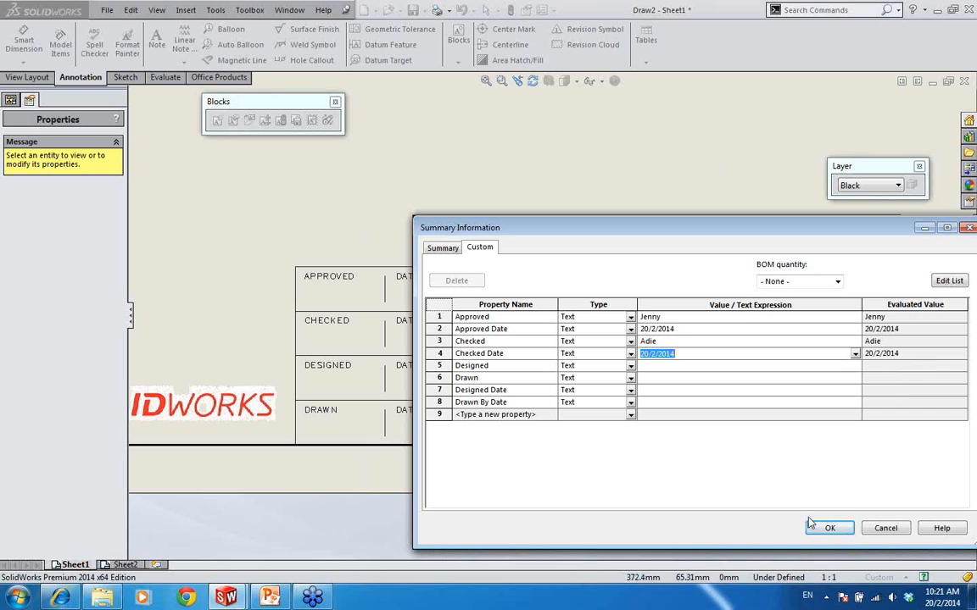
left_click(830, 528)
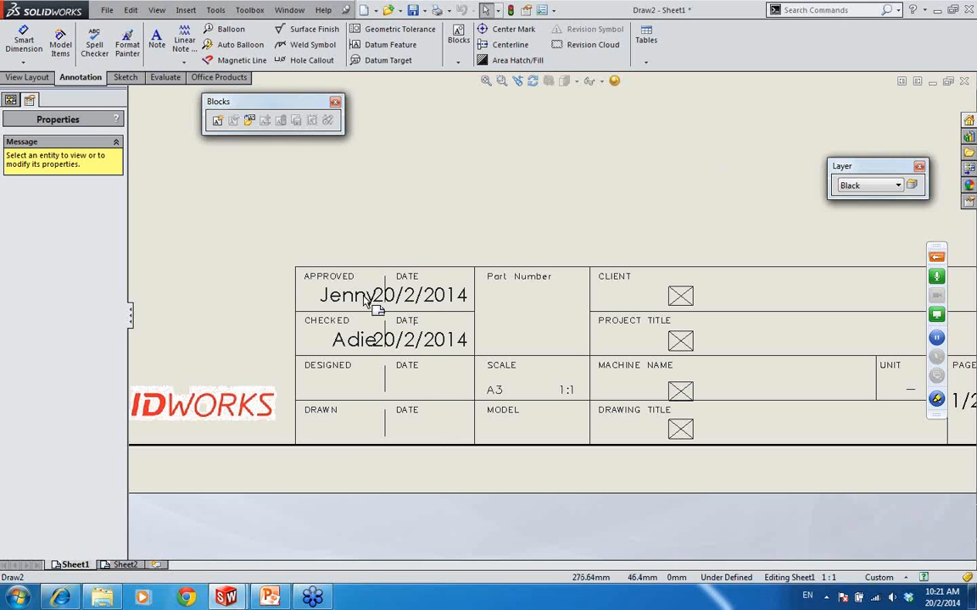
- Return to sheet format editing and check the text format settings of the date note in the APPROVED row
right_click(582, 155)
left_click(623, 256)
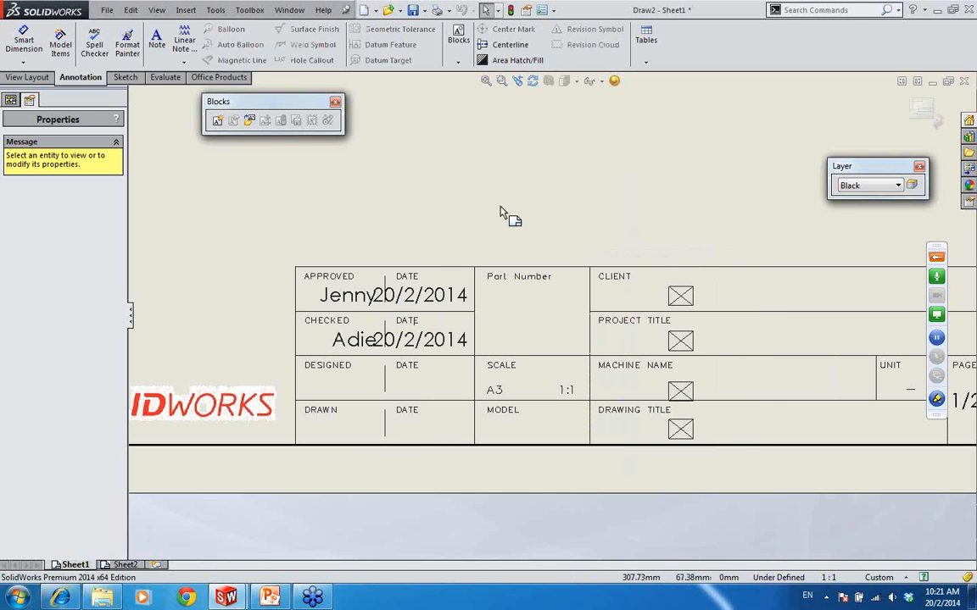
left_click(454, 296)
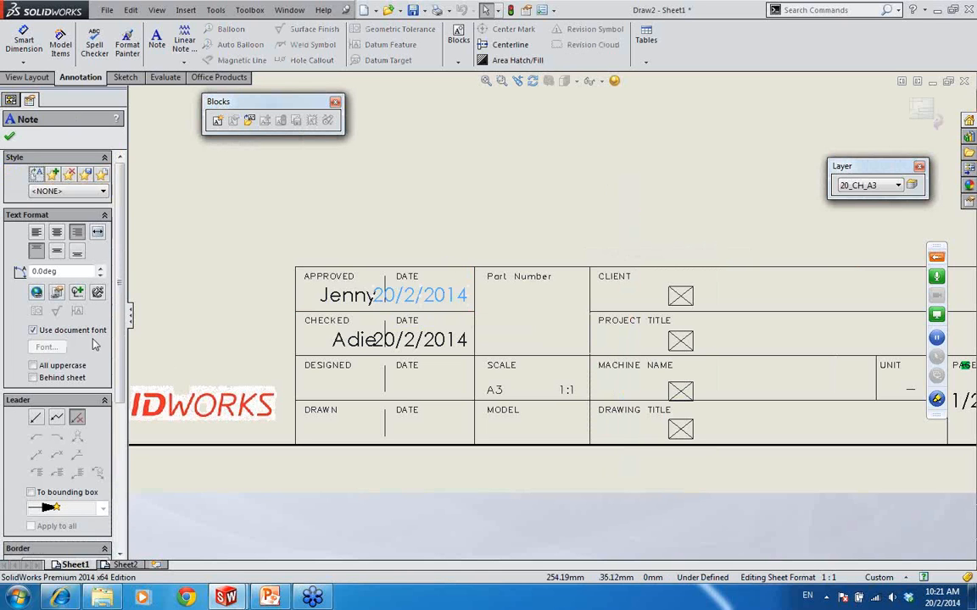
scroll(118, 330, "down", 3)
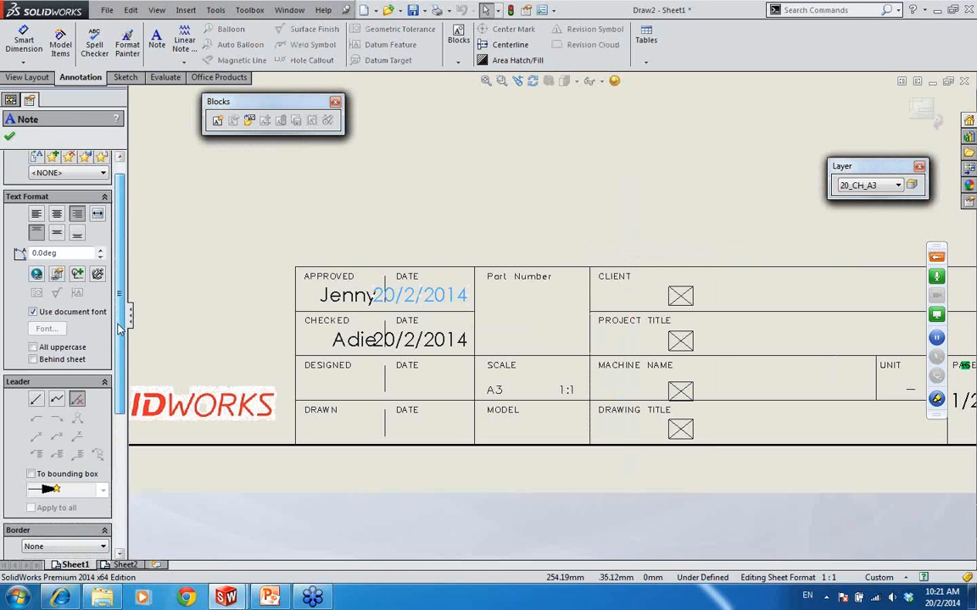
scroll(127, 314, "up", 3)
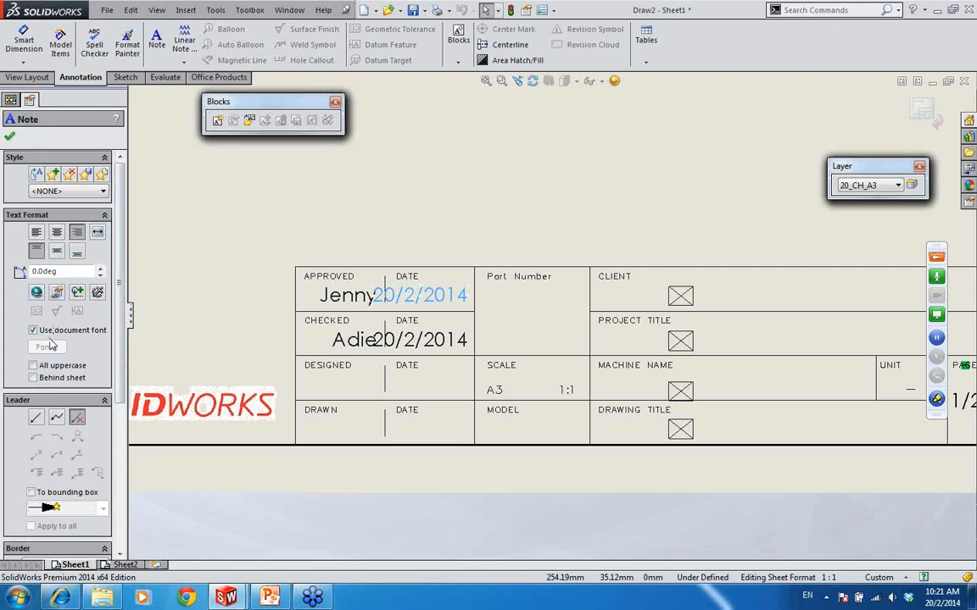
left_click(572, 196)
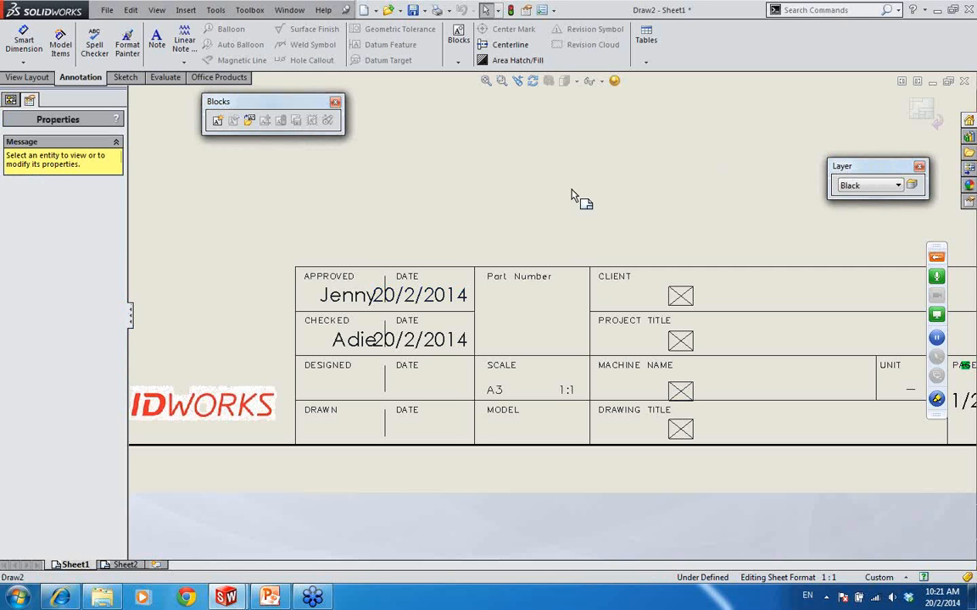
- Open the document properties and check the Notes settings and the general annotation font
left_click(543, 10)
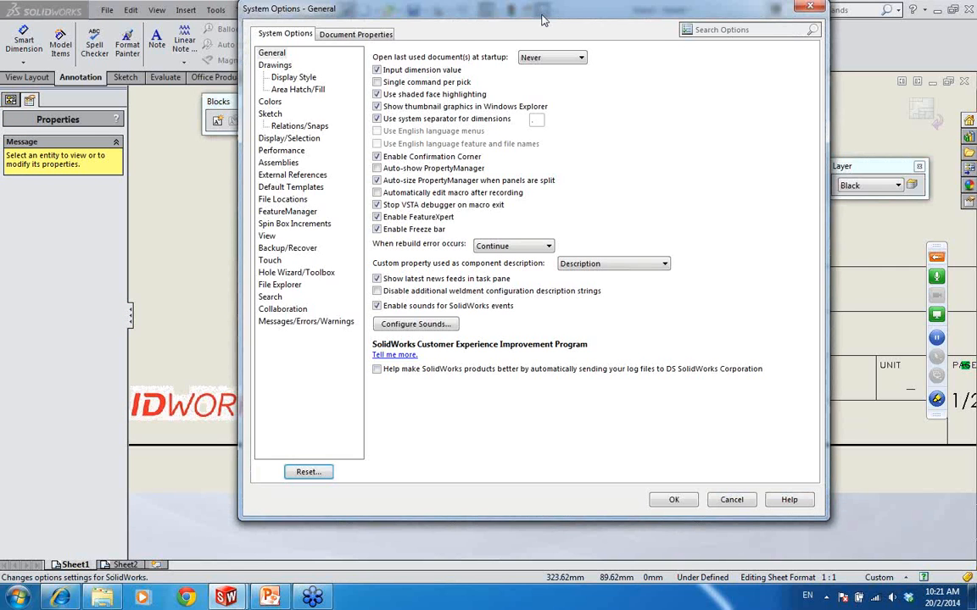
left_click(354, 47)
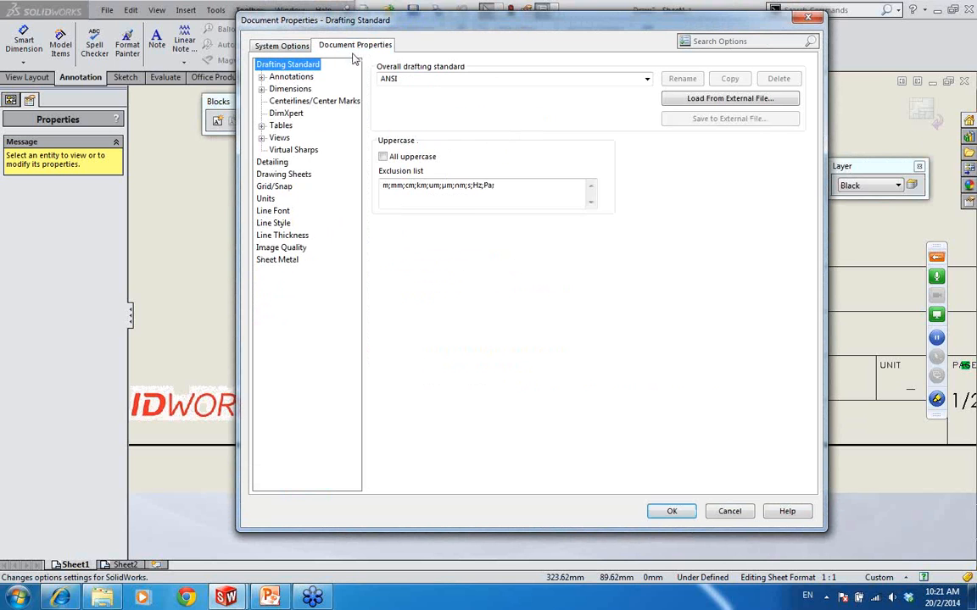
left_click(269, 77)
left_click(262, 77)
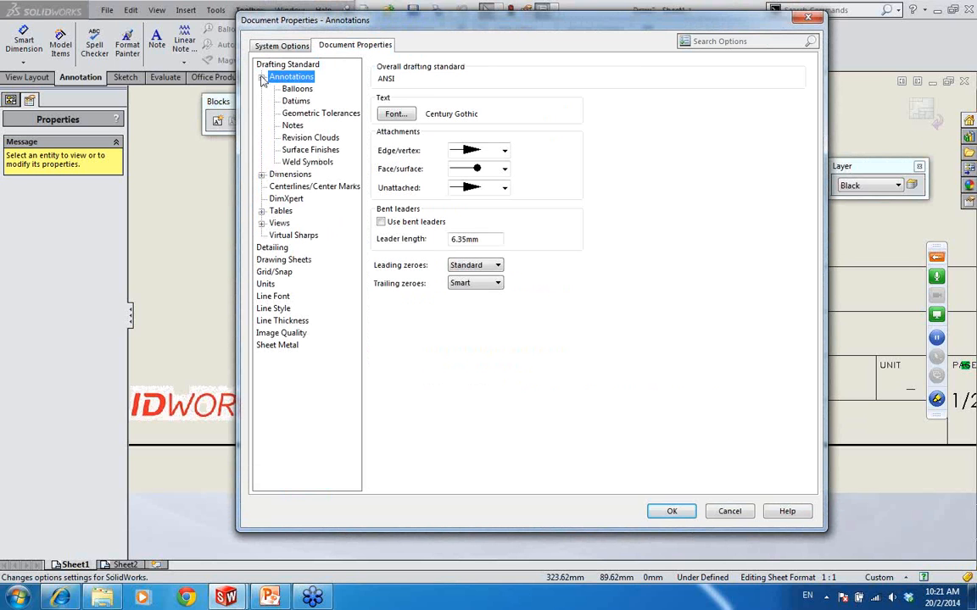
left_click(294, 126)
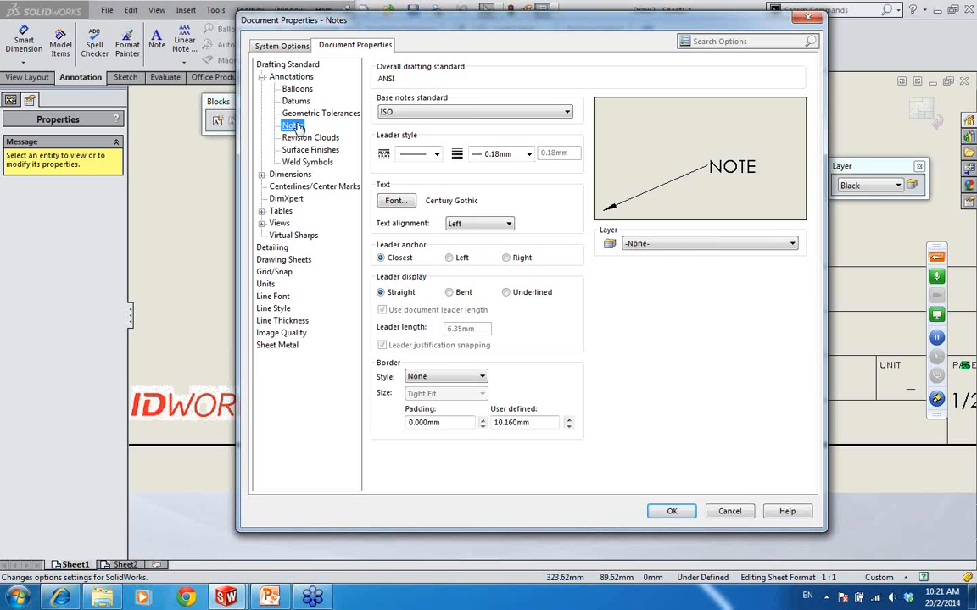
left_click(293, 78)
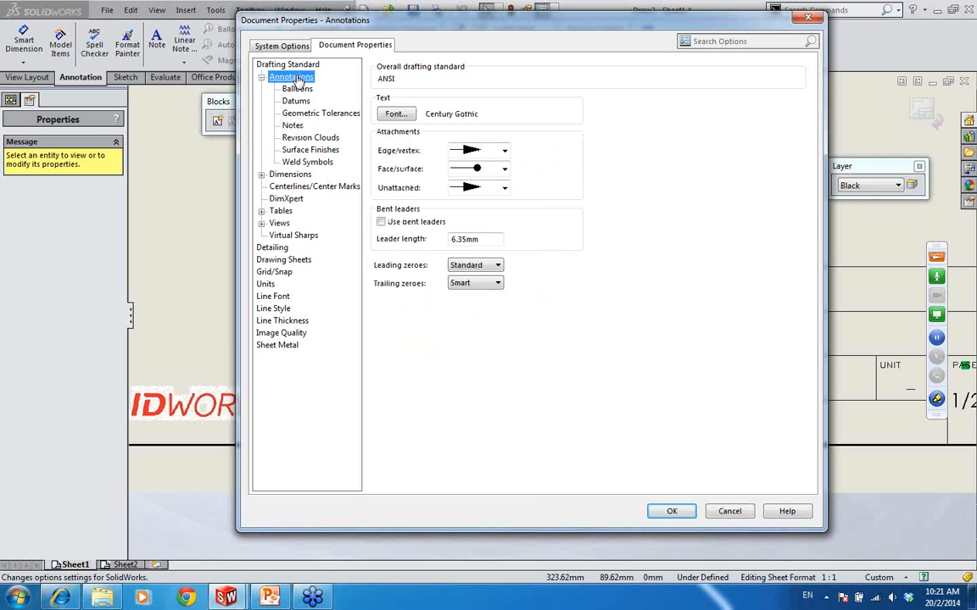
left_click(397, 114)
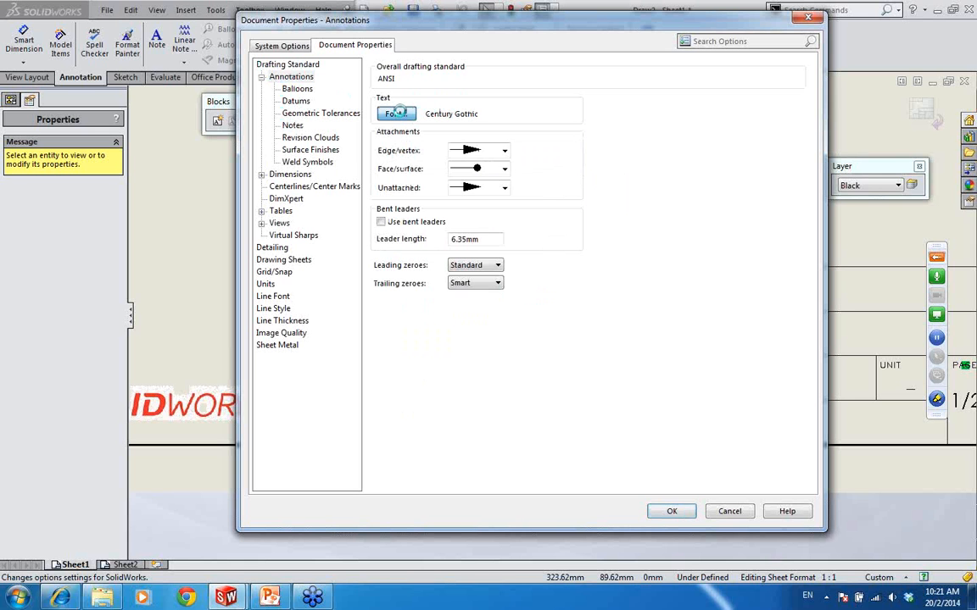
left_click(399, 114)
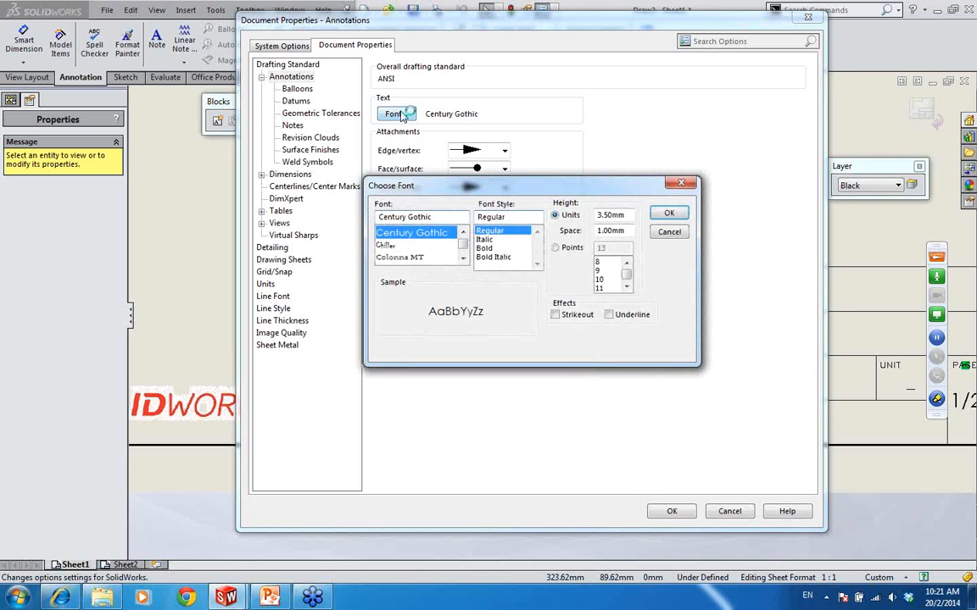
left_click(670, 233)
- Set the document's Notes font height to 10 points and apply the document properties
left_click(292, 125)
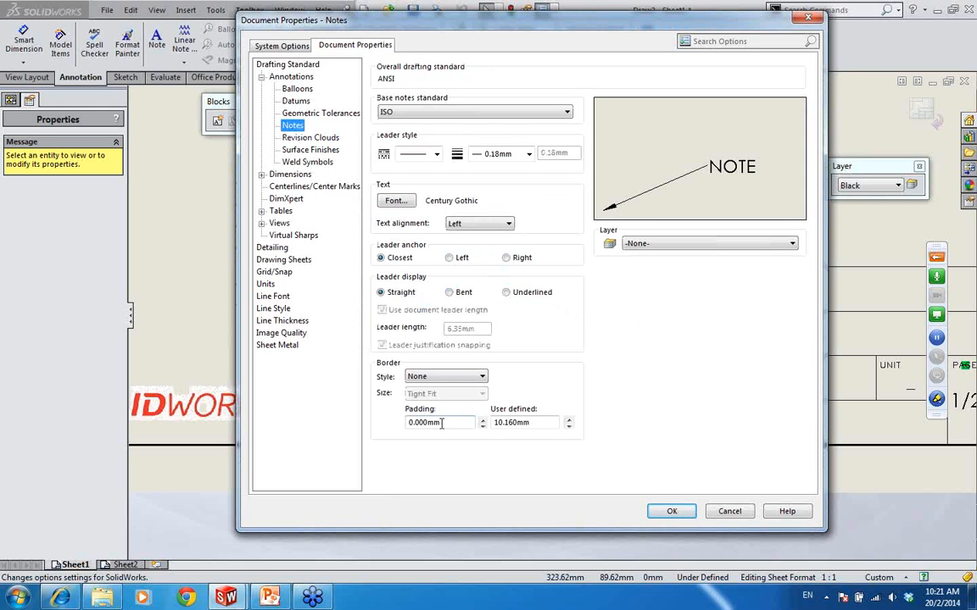
left_click(396, 201)
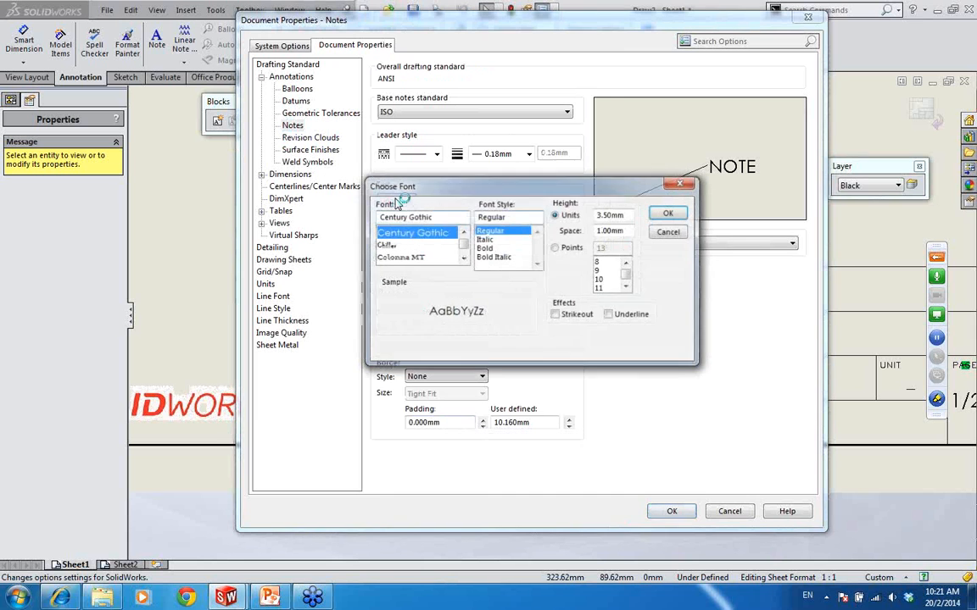
left_click(568, 248)
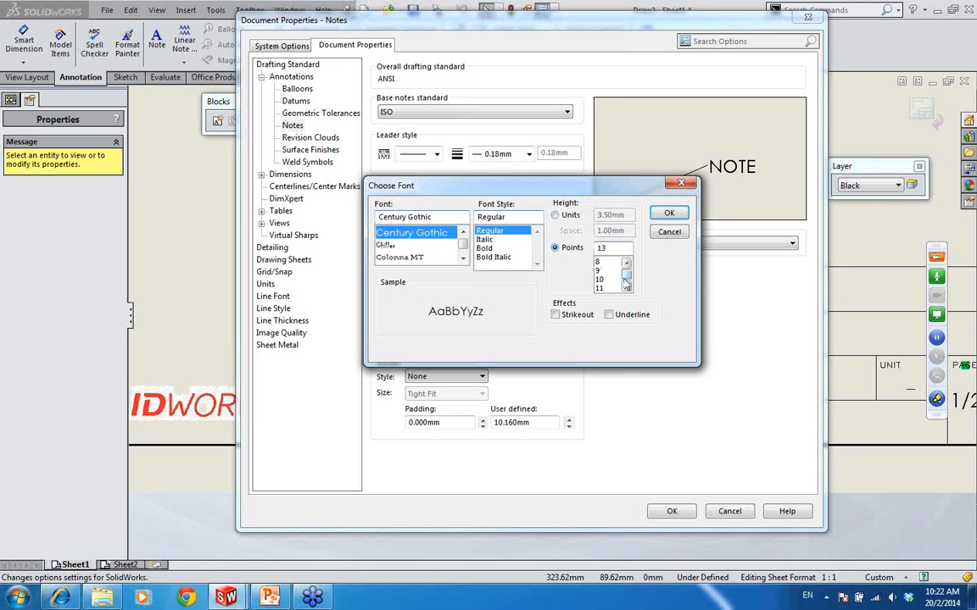
left_click(600, 279)
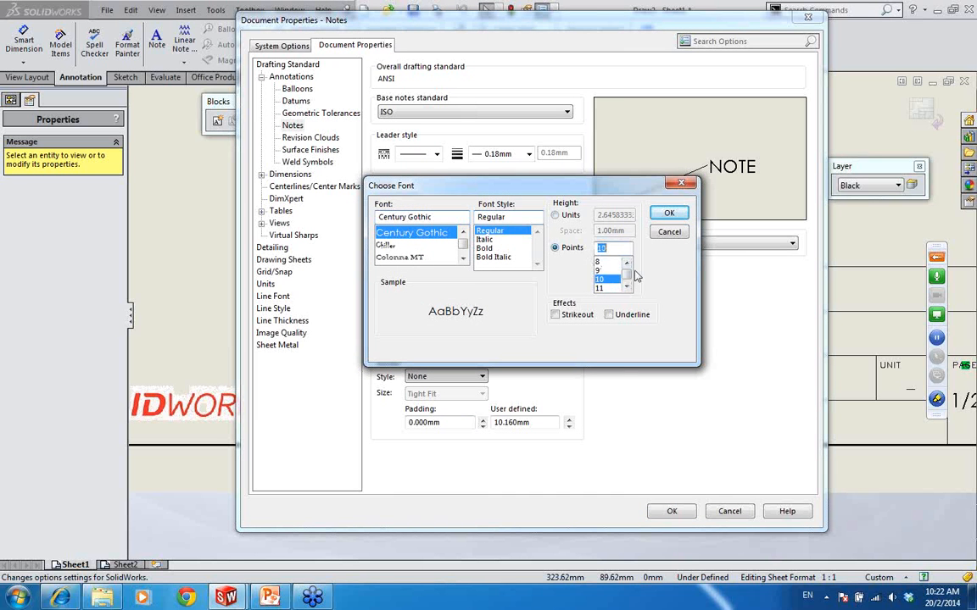
left_click(669, 213)
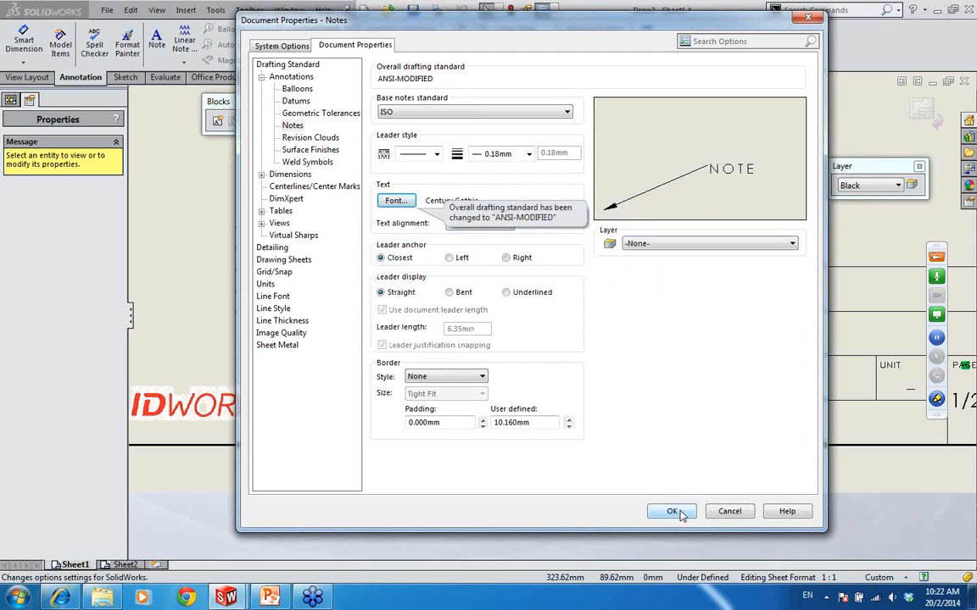
left_click(679, 513)
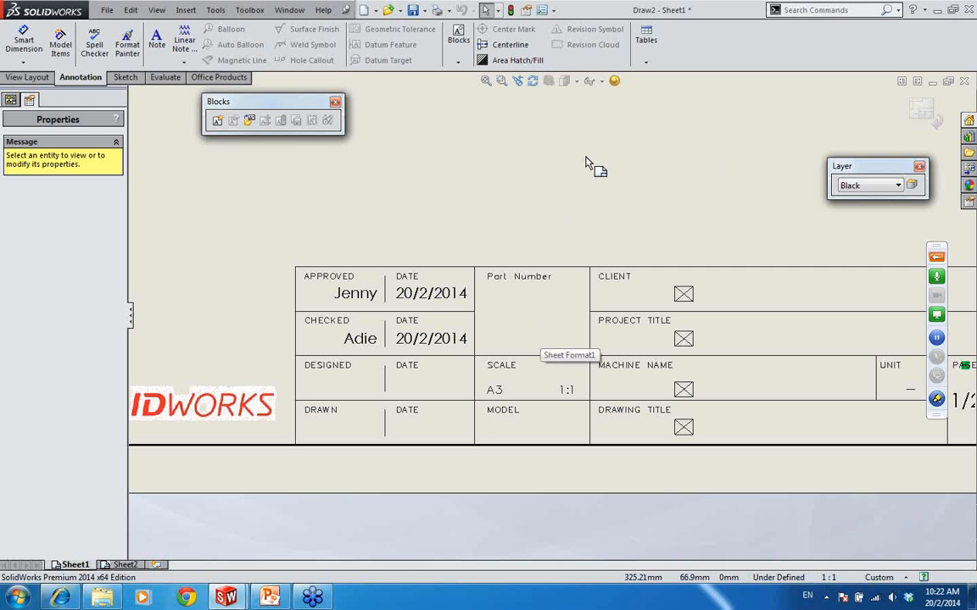
- Review the annotation settings in the document properties, from Balloons through Weld Symbols, and close them without changes
left_click(543, 11)
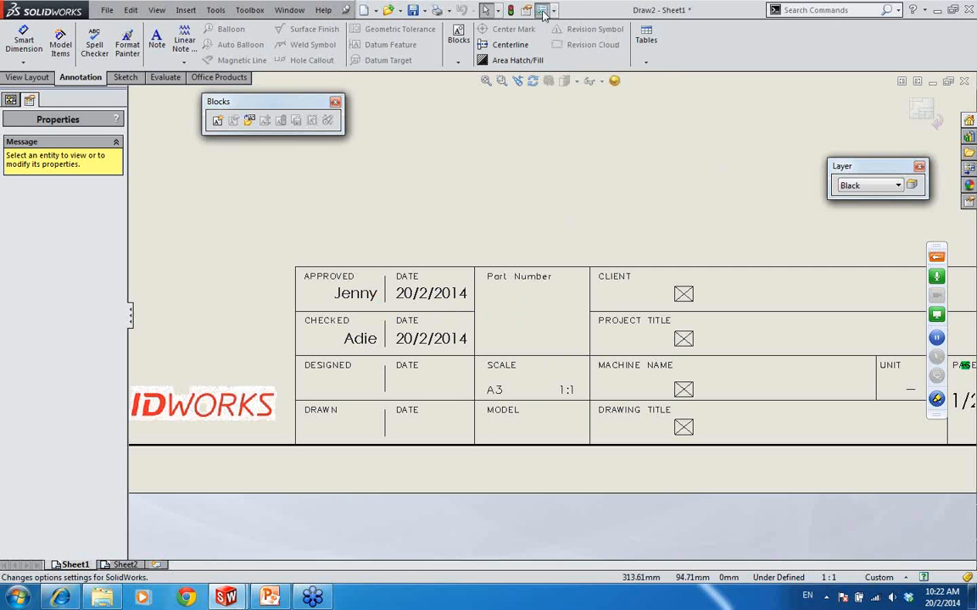
left_click(341, 46)
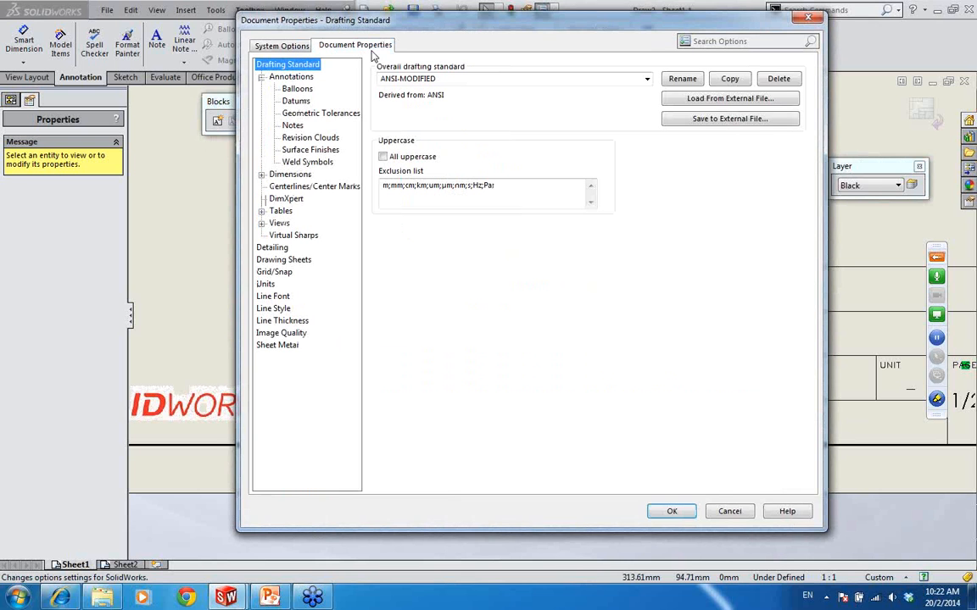
left_click(296, 89)
left_click(292, 101)
left_click(293, 113)
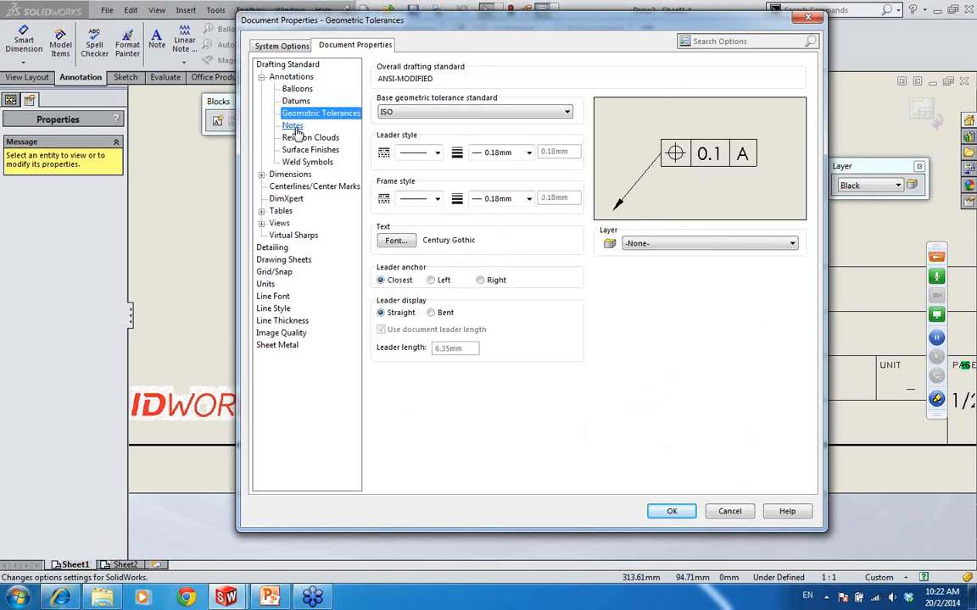
left_click(292, 125)
left_click(301, 137)
left_click(301, 150)
left_click(303, 162)
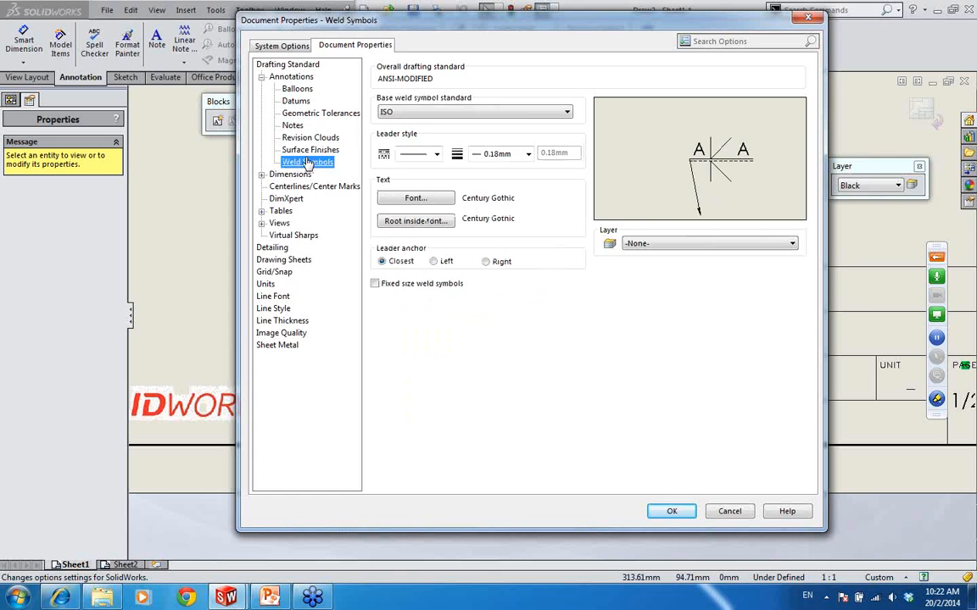
left_click(807, 17)
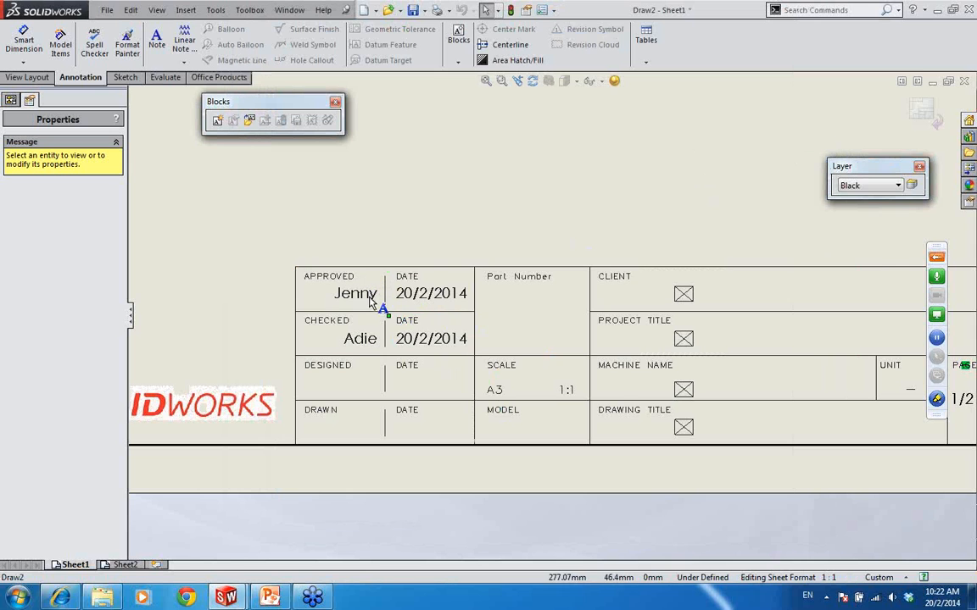
- Leave sheet format editing and clear the Approved, Approved Date, Checked and Checked Date values in the custom file properties
left_click(924, 114)
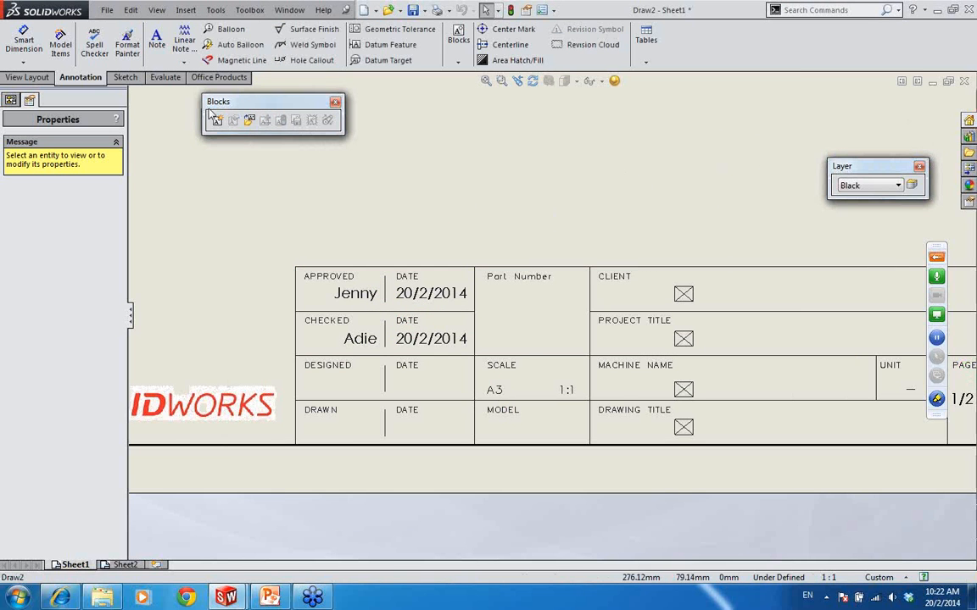
left_click(106, 12)
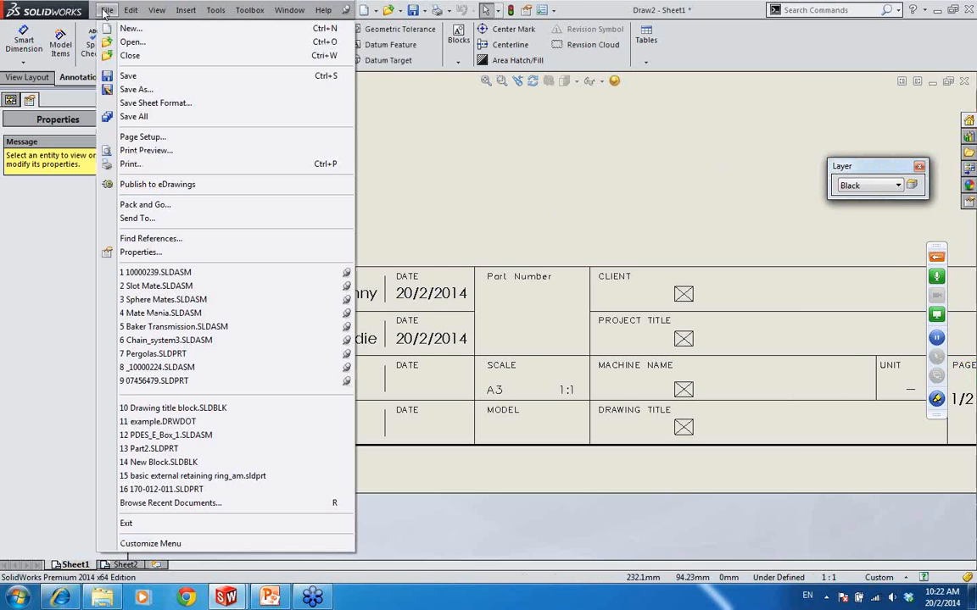
left_click(172, 253)
left_click_drag(658, 223, 531, 130)
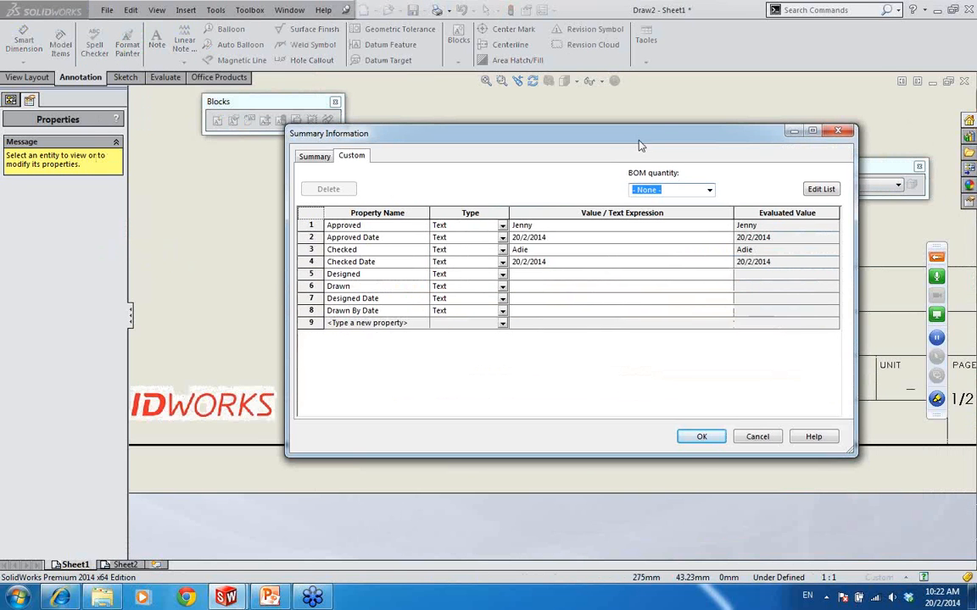
left_click(543, 228)
key("Delete")
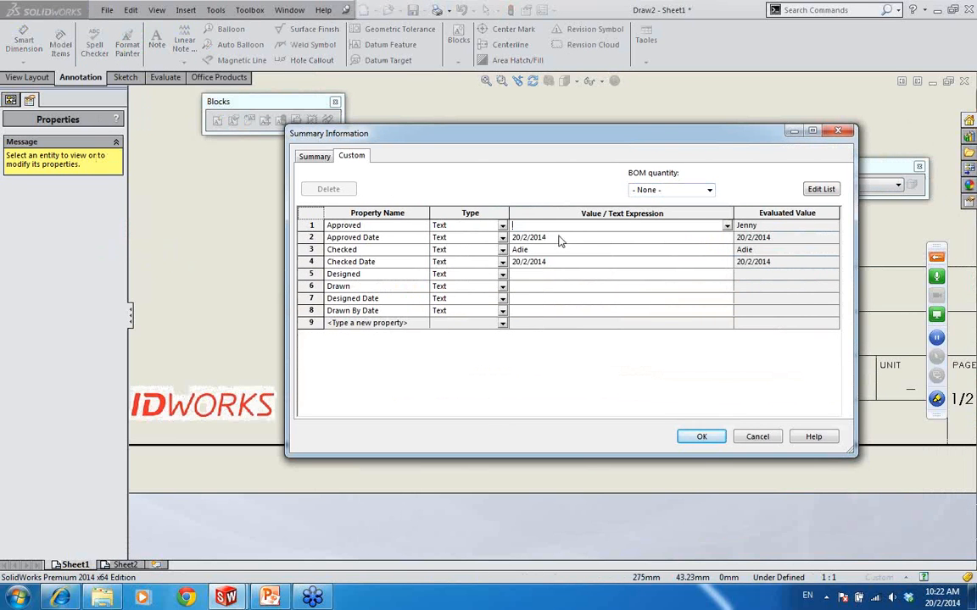
left_click(558, 238)
key("Delete")
left_click(555, 250)
key("Delete")
left_click(559, 263)
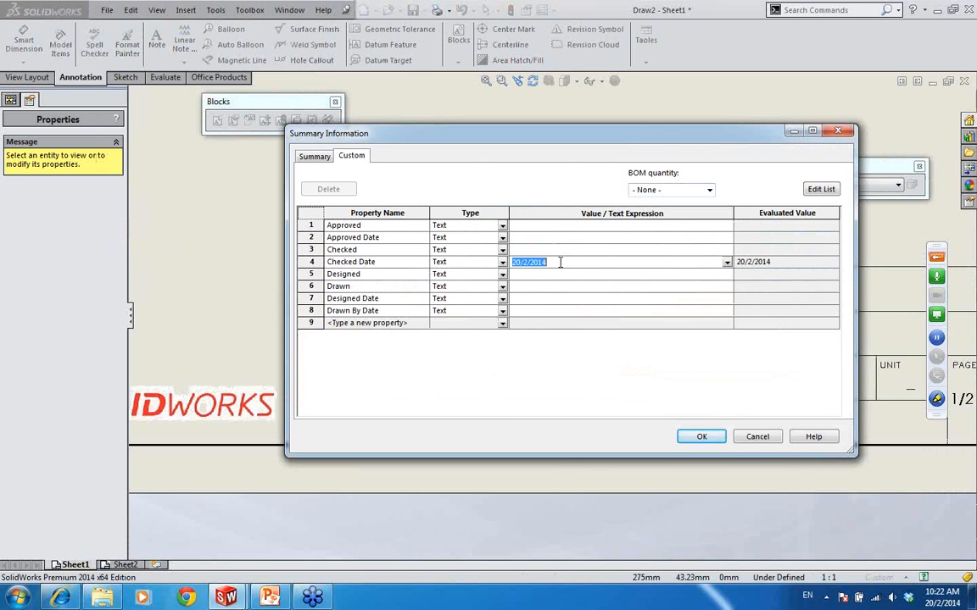
key("Delete")
left_click(701, 437)
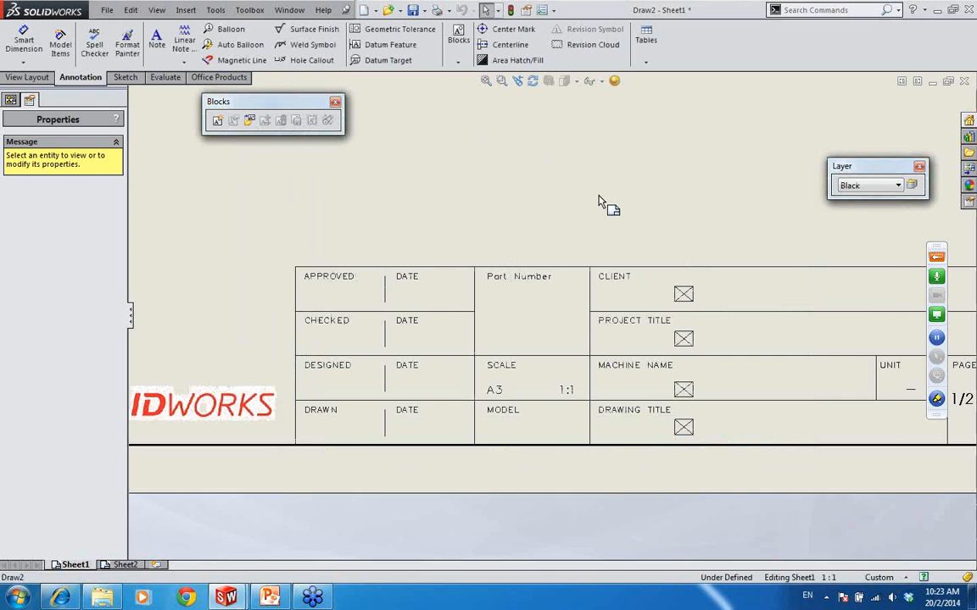
- Fit the whole sheet in view and search the commands for "predefi"
scroll(600, 204, "up", 3)
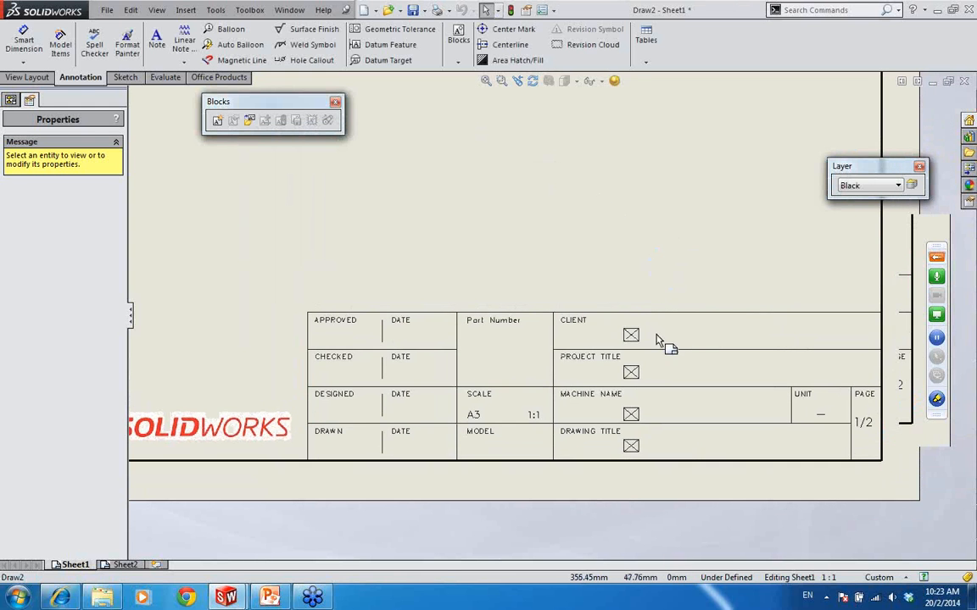
middle_click_drag(547, 230, 547, 249)
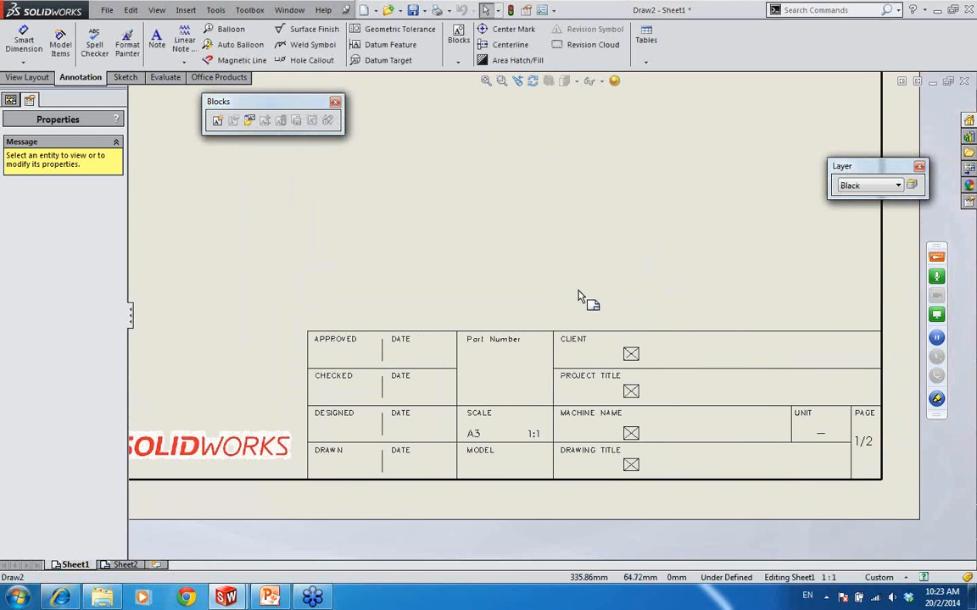
middle_click_drag(577, 295, 617, 306)
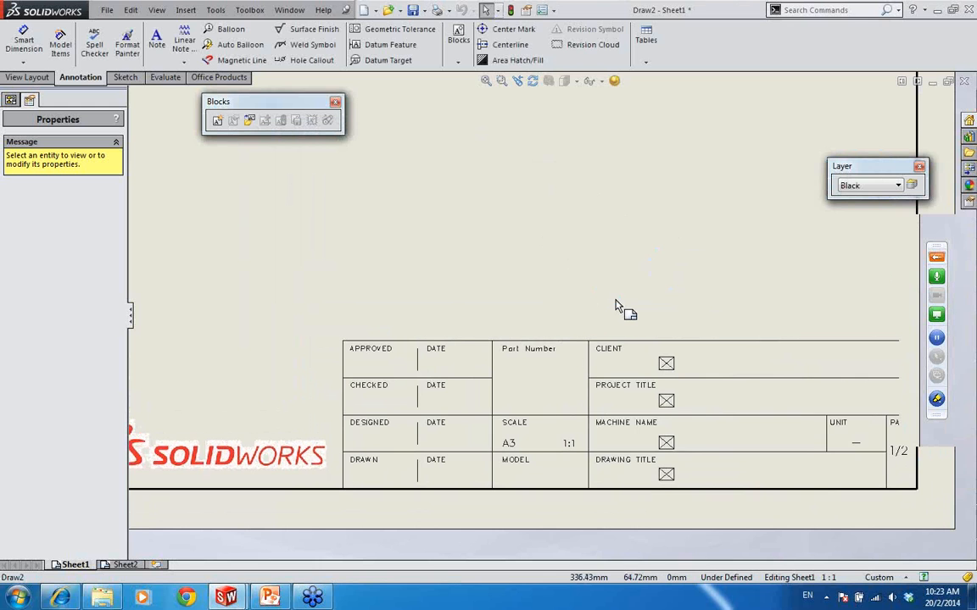
key("f")
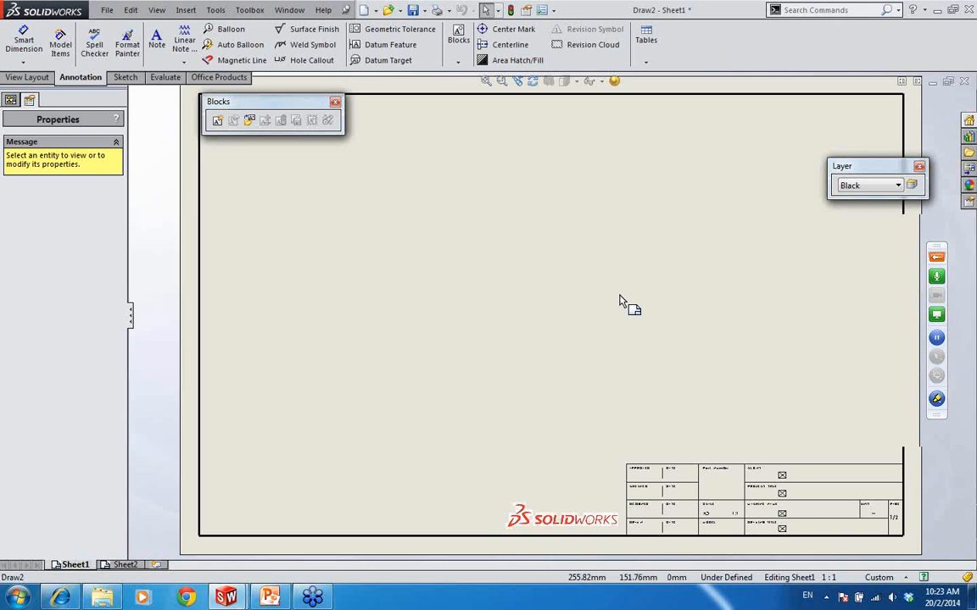
left_click(833, 10)
type("p")
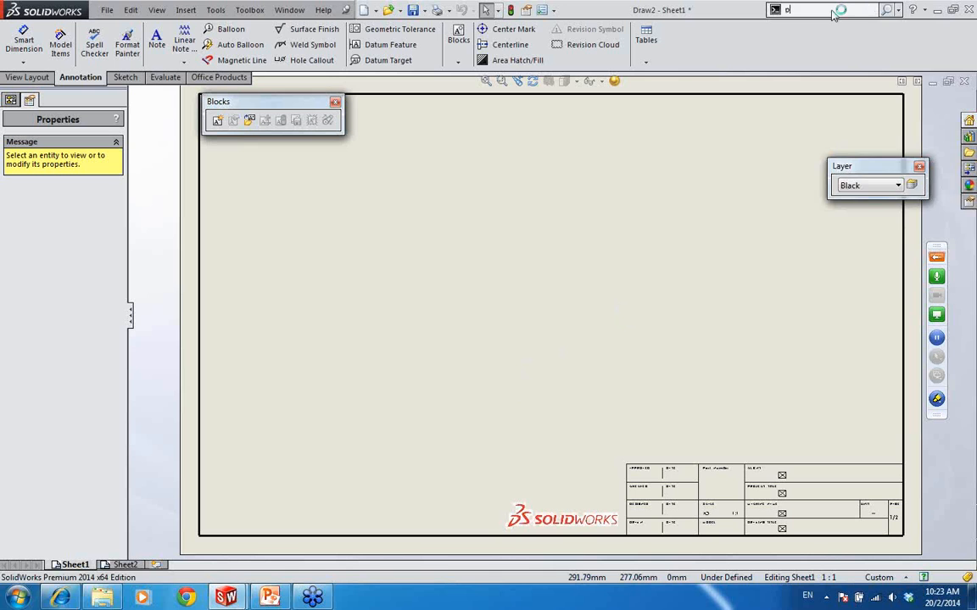
type("redefi")
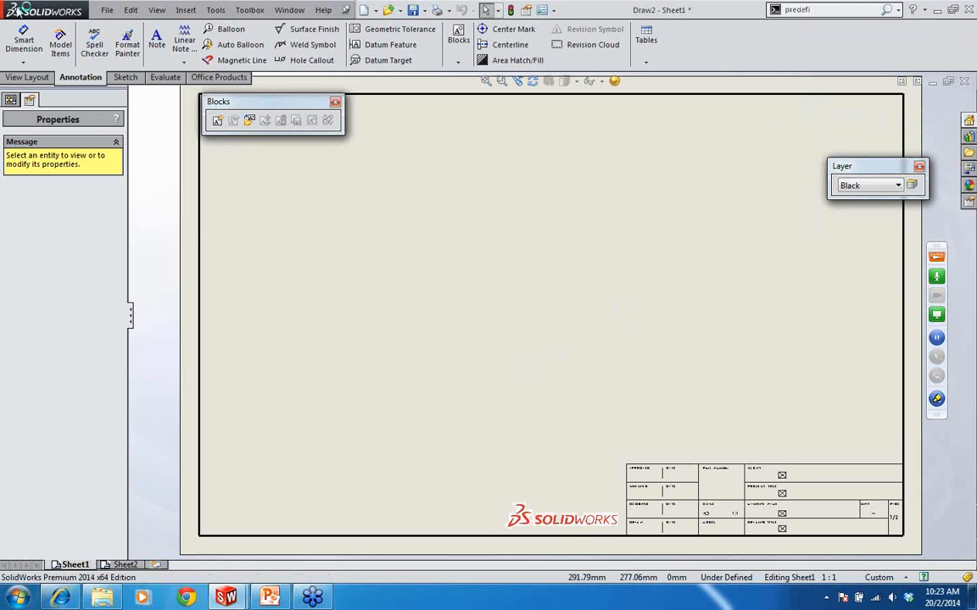
- Insert a predefined front drawing view in the lower-left part of Sheet1's drawing area
left_click(186, 10)
mouse_move(248, 49)
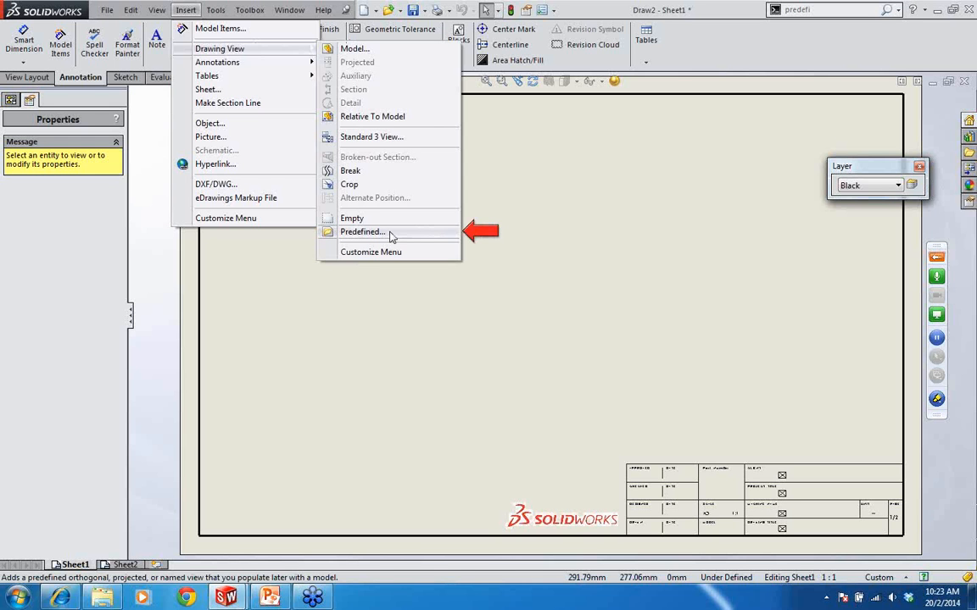
left_click(426, 233)
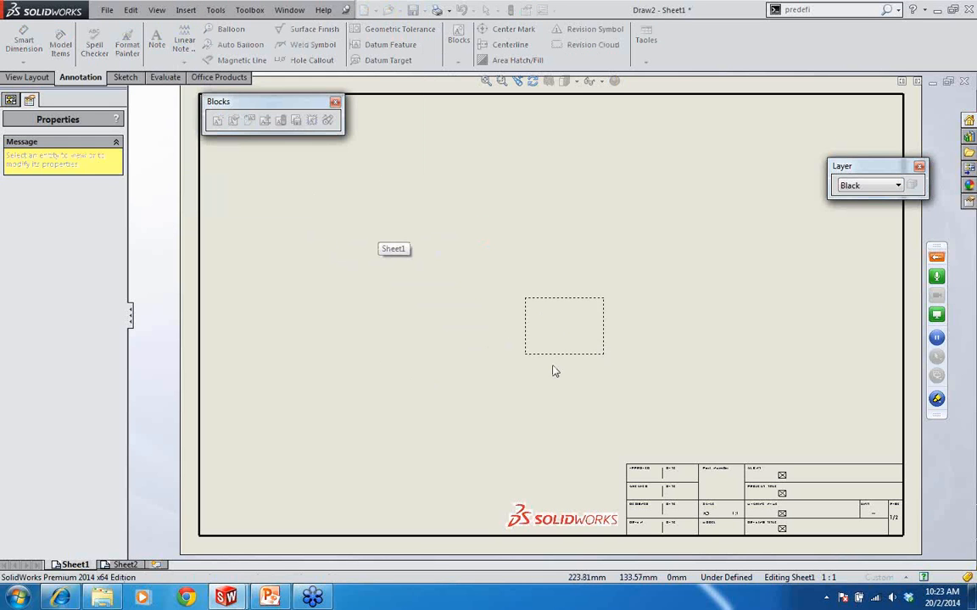
left_click(407, 350)
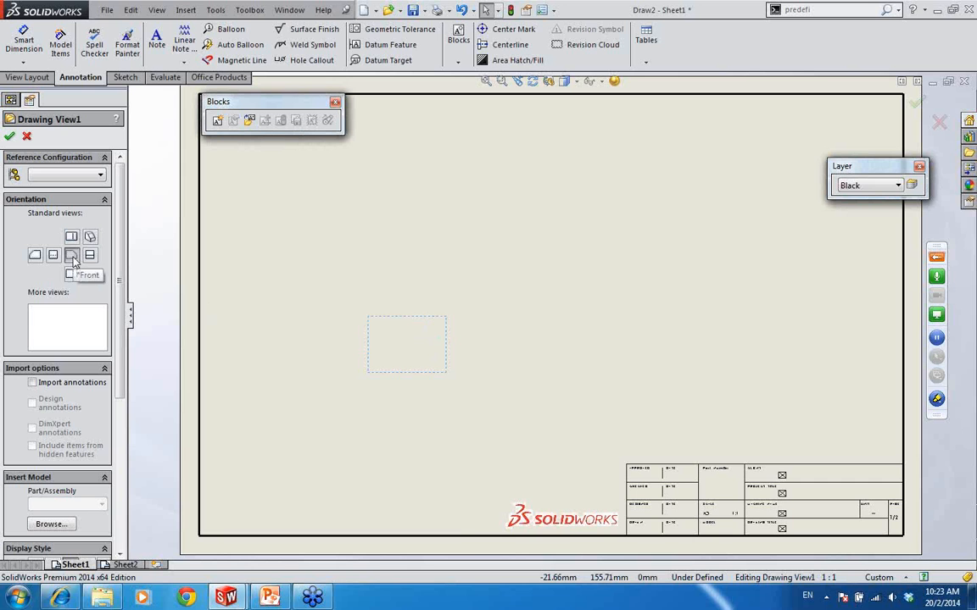
- Project two empty views from the predefined front view, one directly above it and one directly to its right
right_click(430, 338)
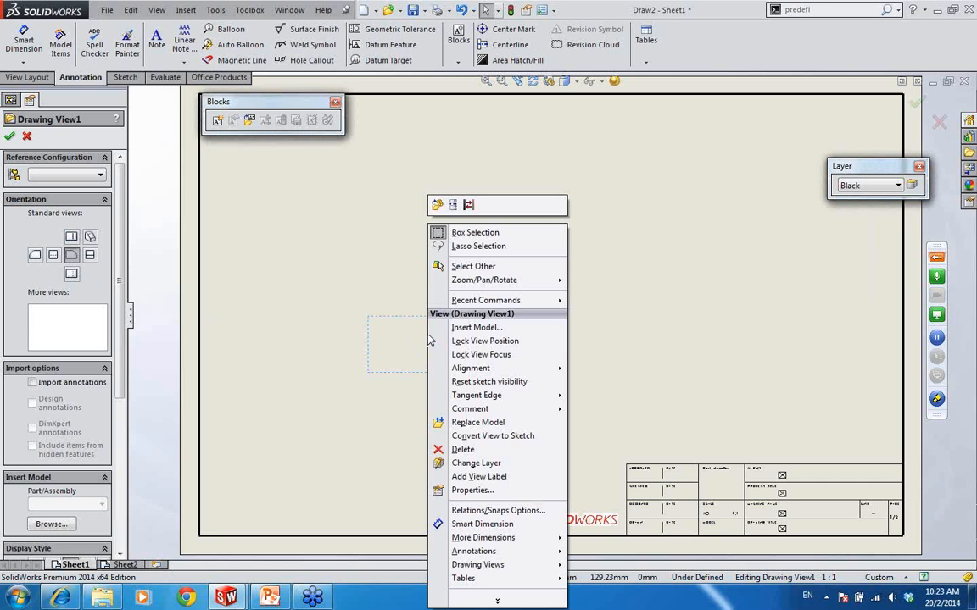
left_click(452, 205)
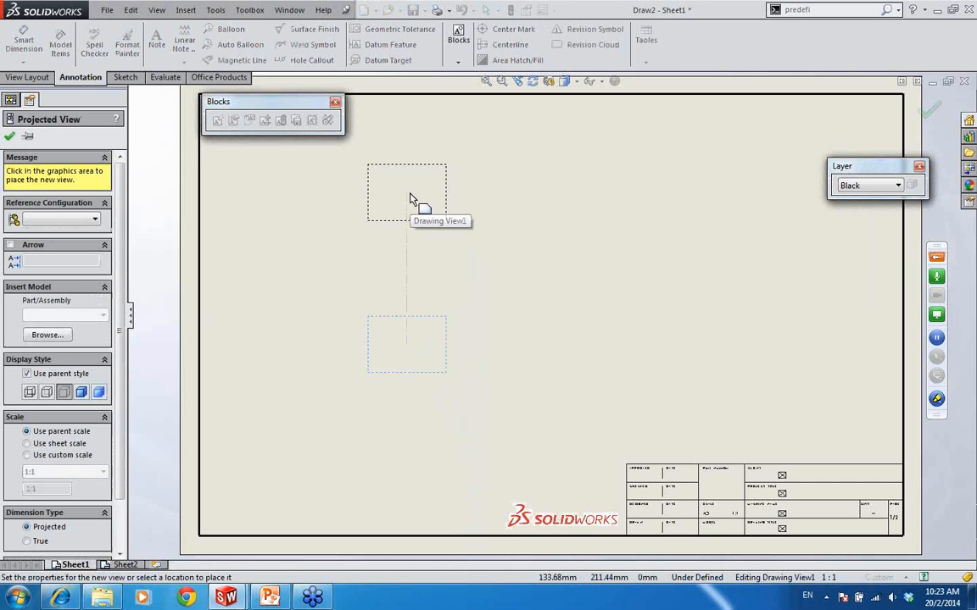
left_click(411, 199)
right_click(435, 351)
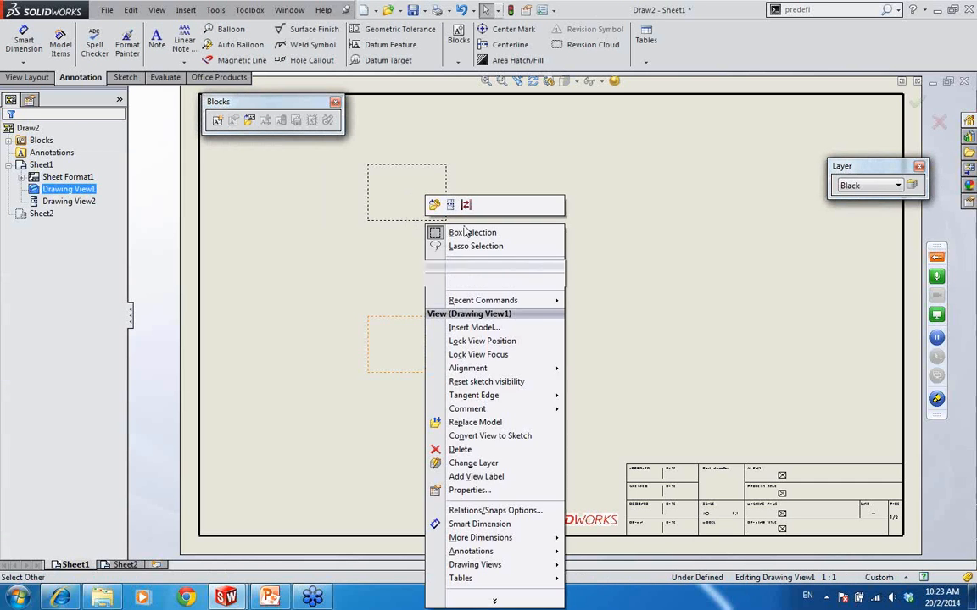
left_click(451, 206)
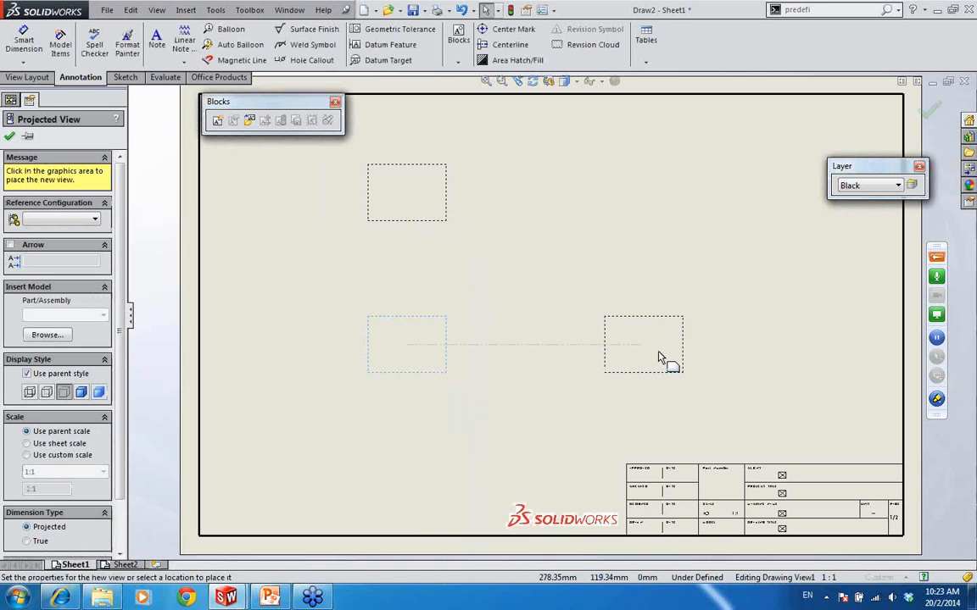
left_click(669, 363)
- Project a fourth view diagonally up and to the right of the front view, above the right-hand view
left_click(444, 329)
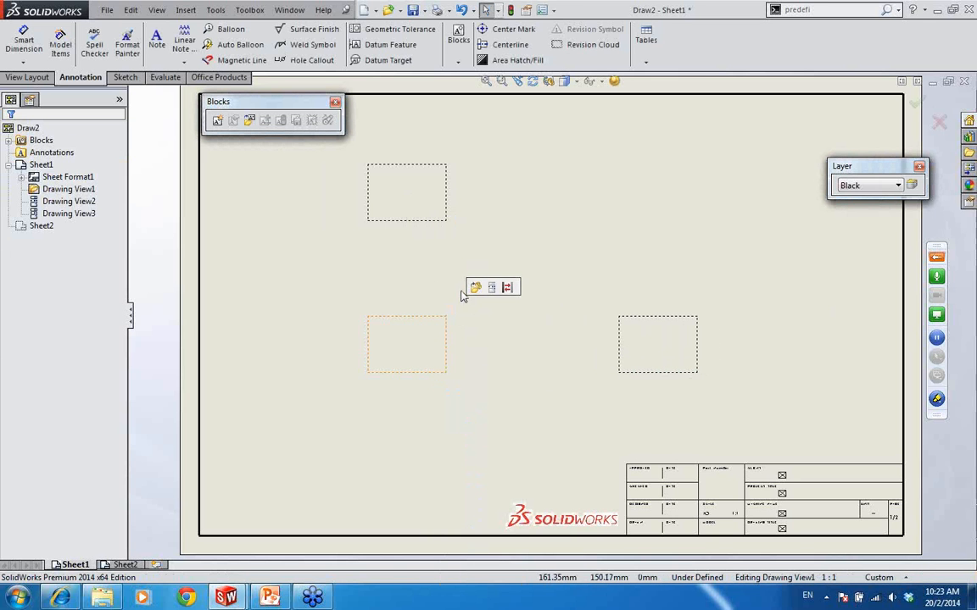
left_click(502, 275)
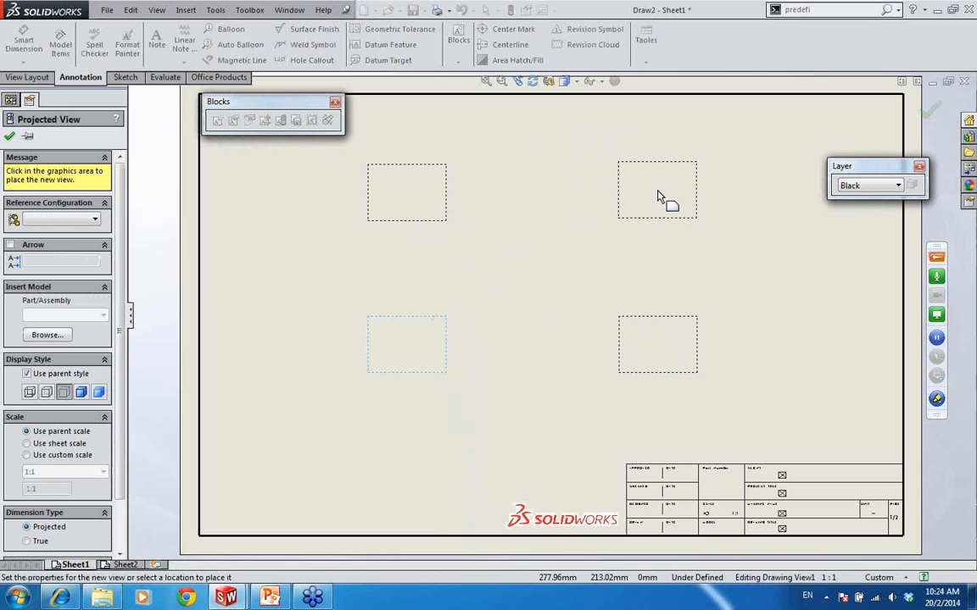
left_click(667, 203)
left_click(509, 253)
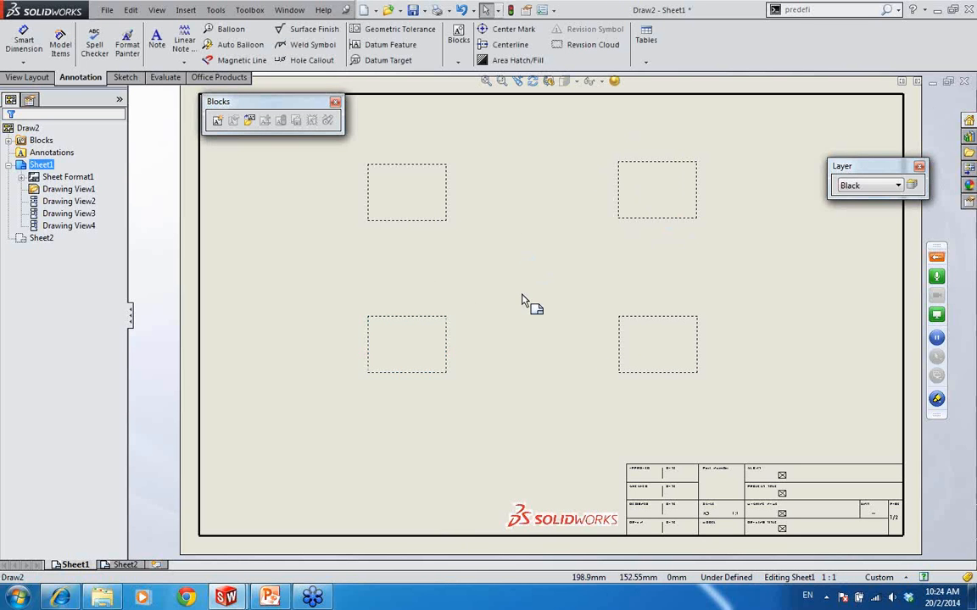
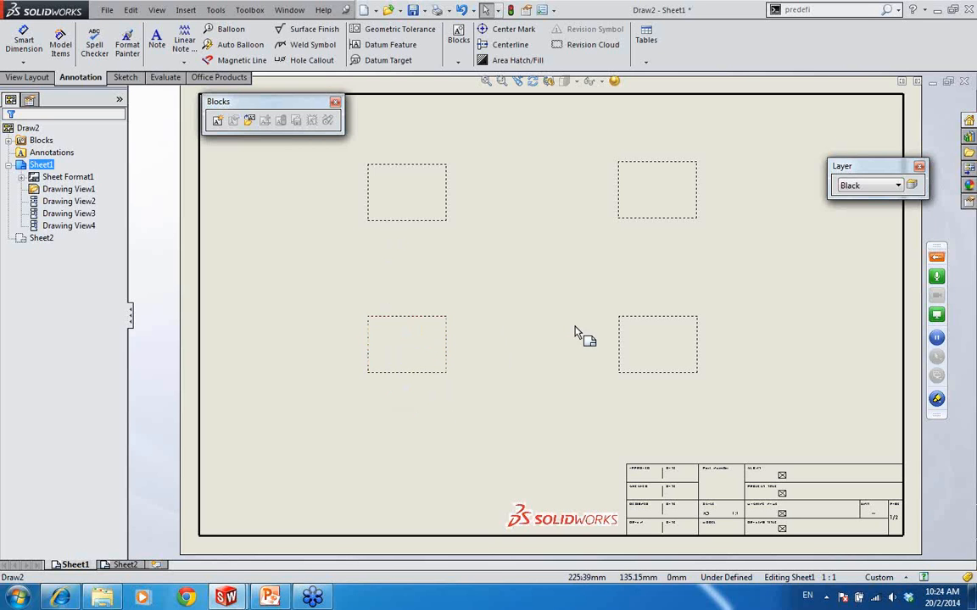
- Review the front view's orientation, display style and scale settings, close them, and check the drawing views listed under Sheet1
left_click(444, 333)
left_click(447, 332)
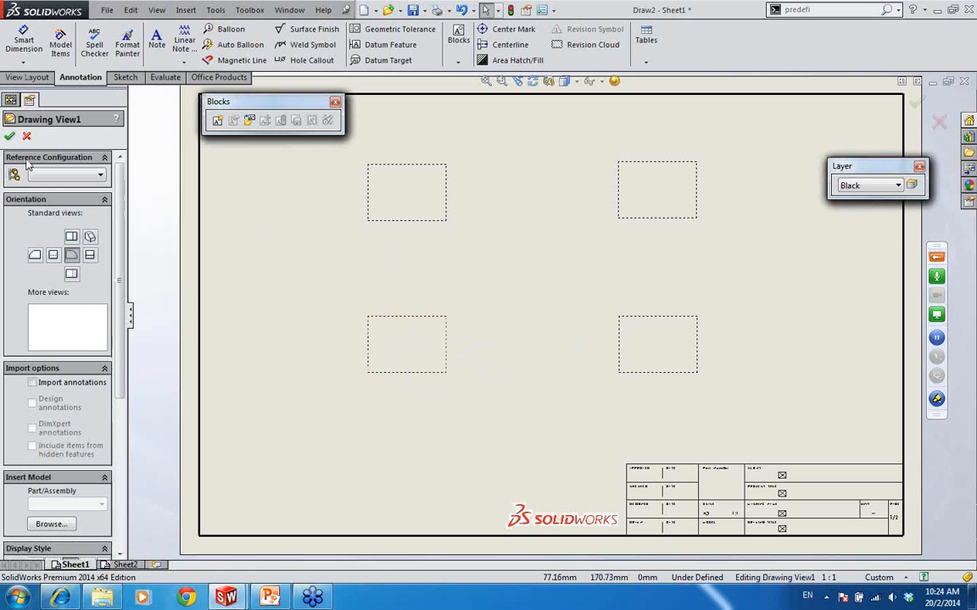
left_click(405, 322)
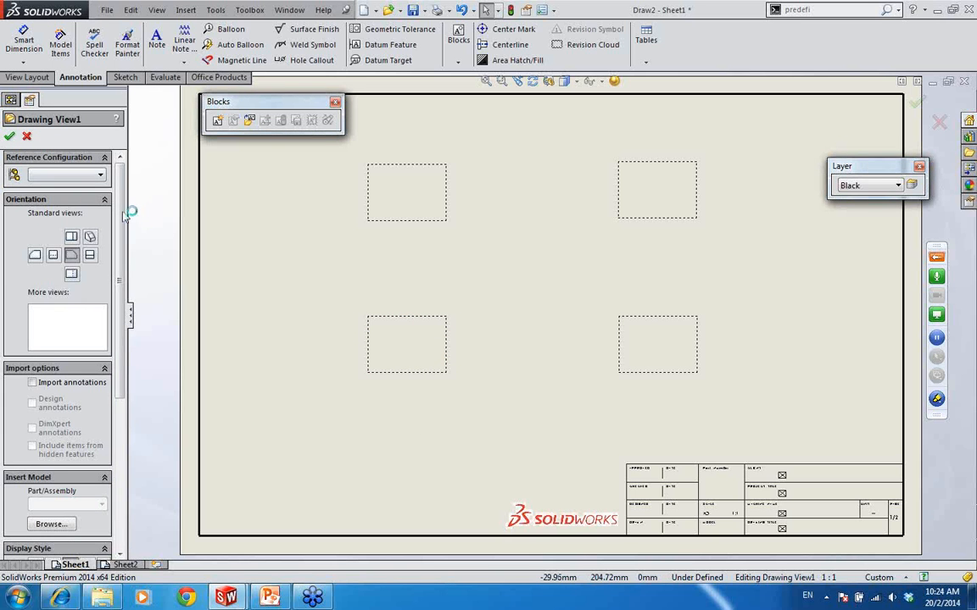
left_click_drag(120, 219, 127, 346)
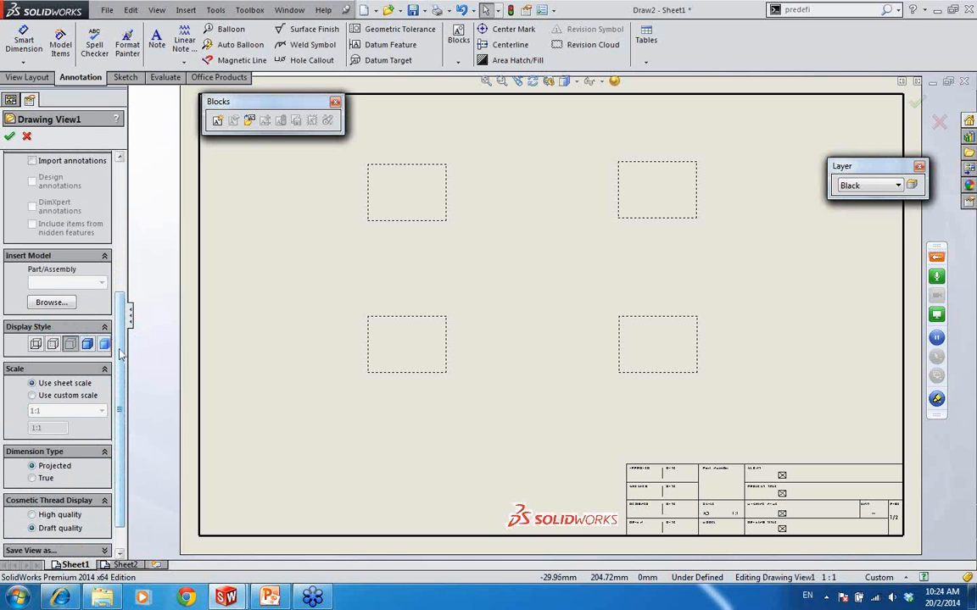
scroll(120, 354, "down", 1)
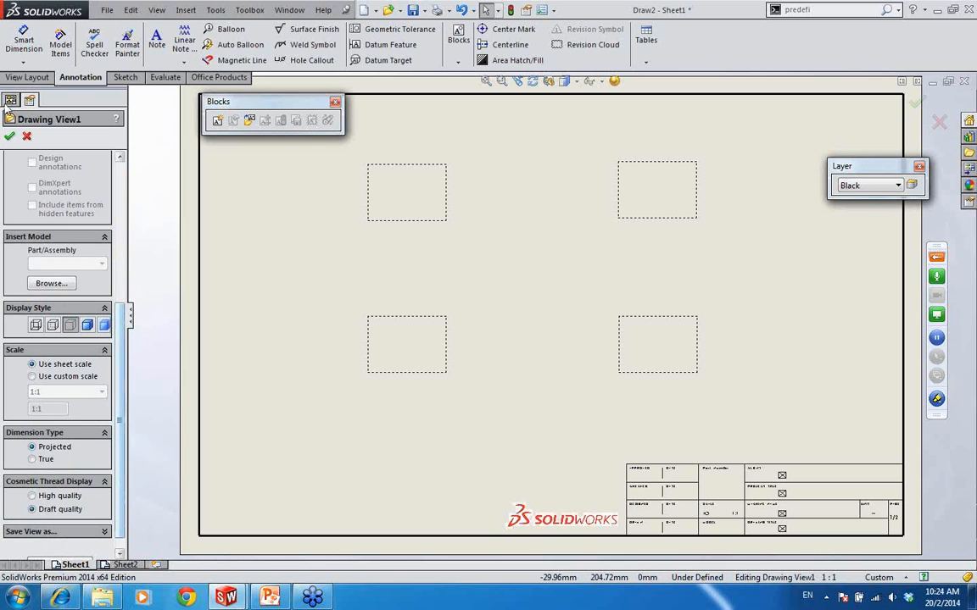
left_click(10, 135)
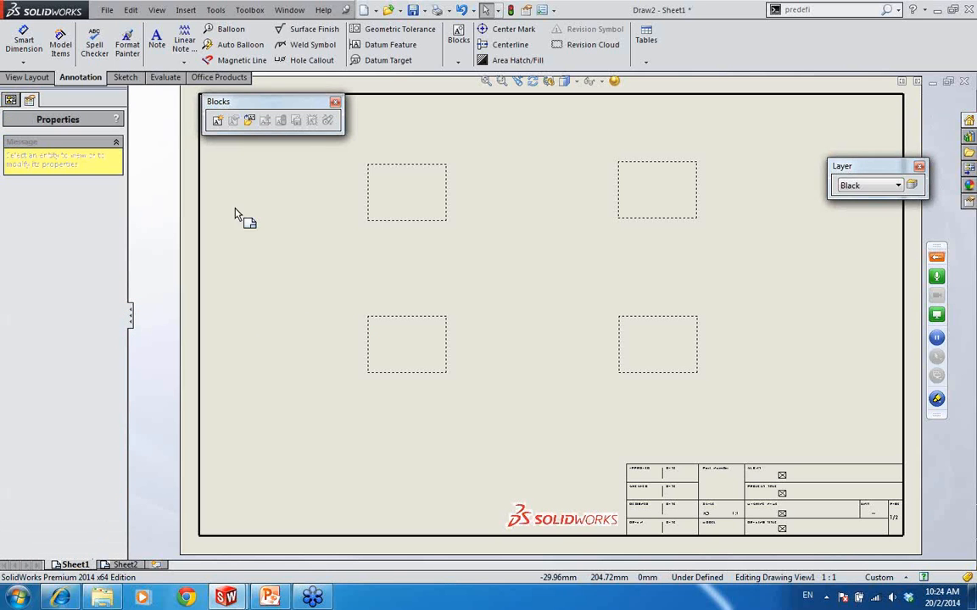
left_click(10, 100)
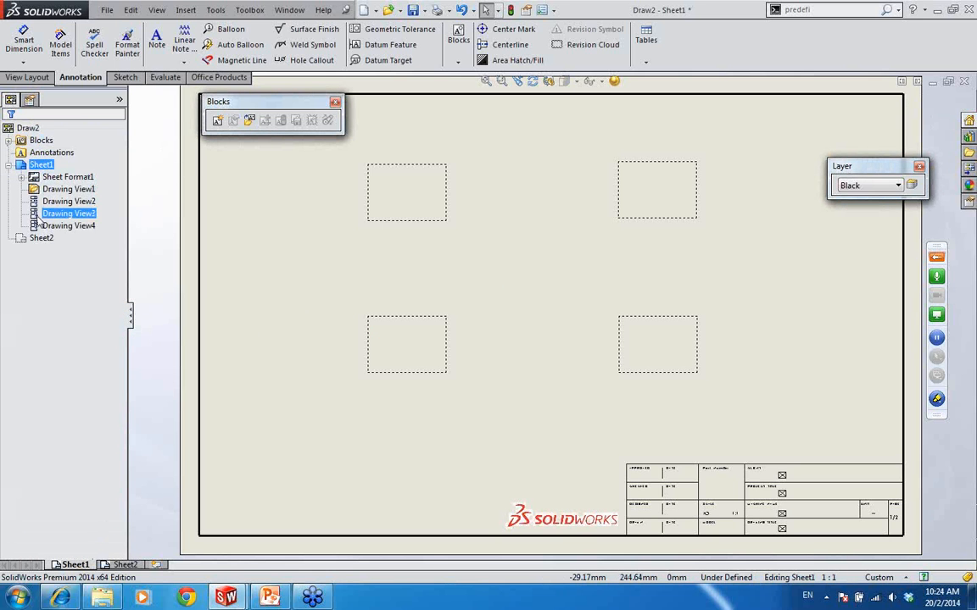
double_click(75, 192)
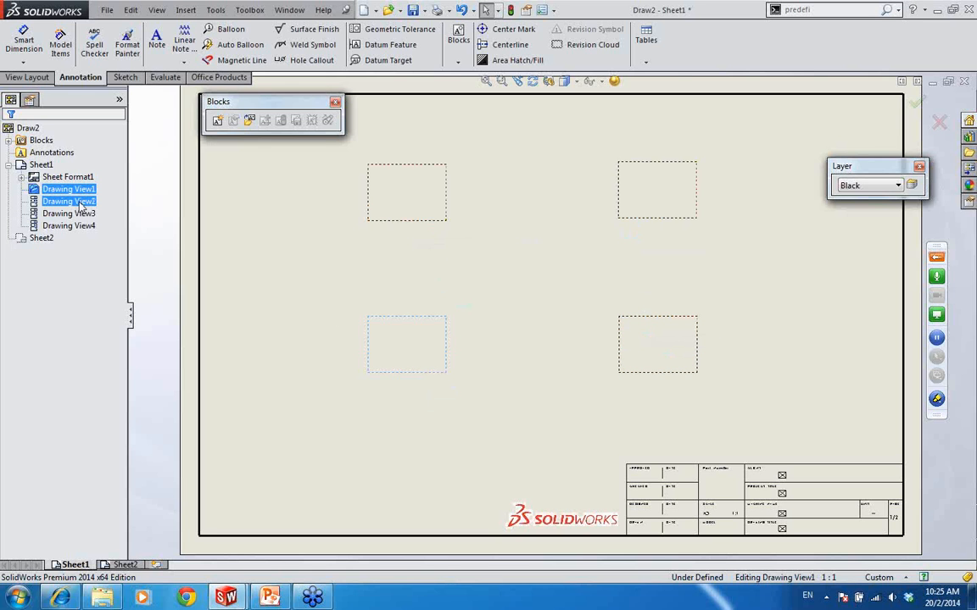
left_click(239, 232)
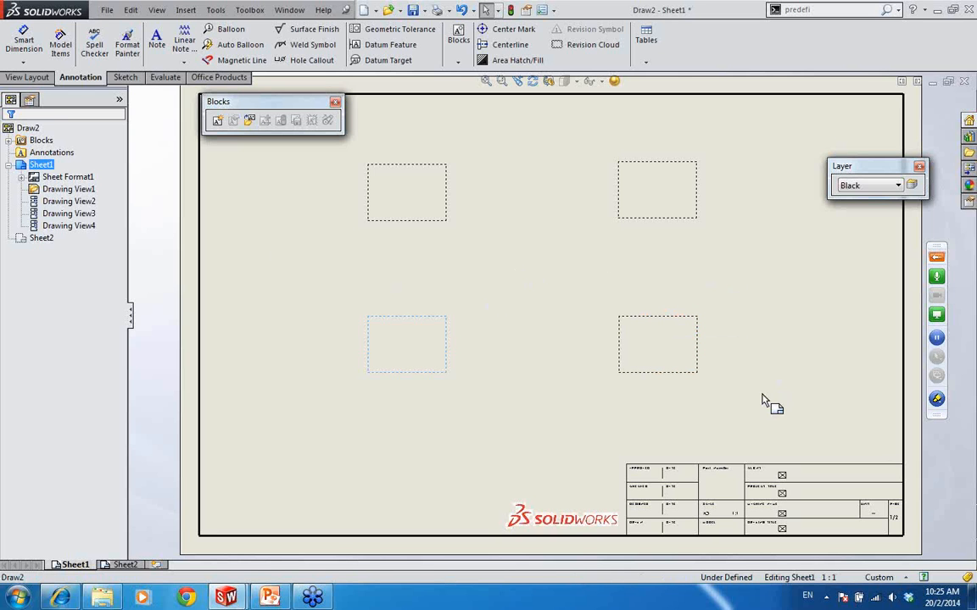
- Reopen the front view's properties, look through them from reference configuration to cosmetic thread display, and deselect the view
mouse_move(767, 436)
middle_mouse_down()
mouse_move(752, 406)
mouse_move(752, 419)
middle_mouse_up()
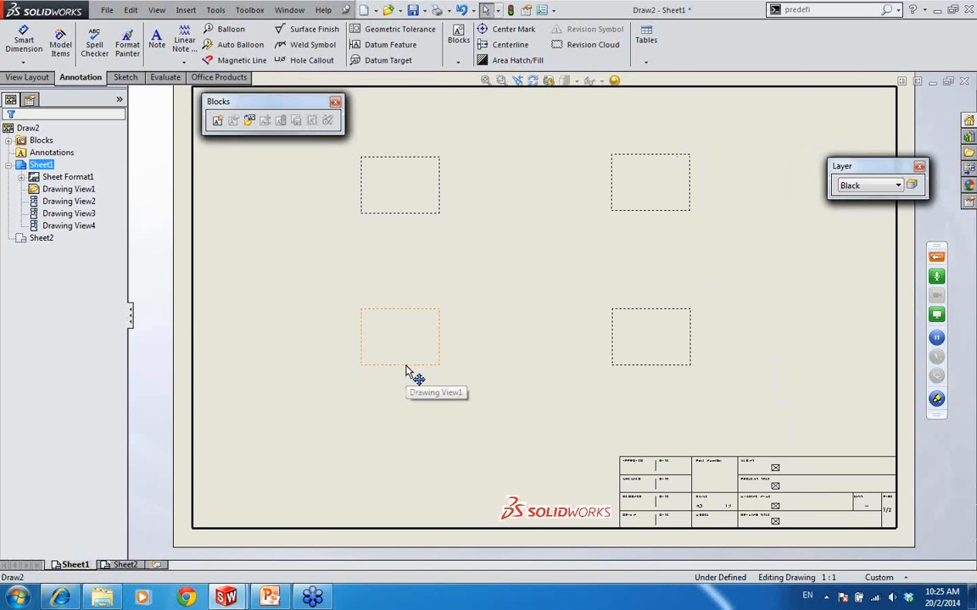
left_click(406, 370)
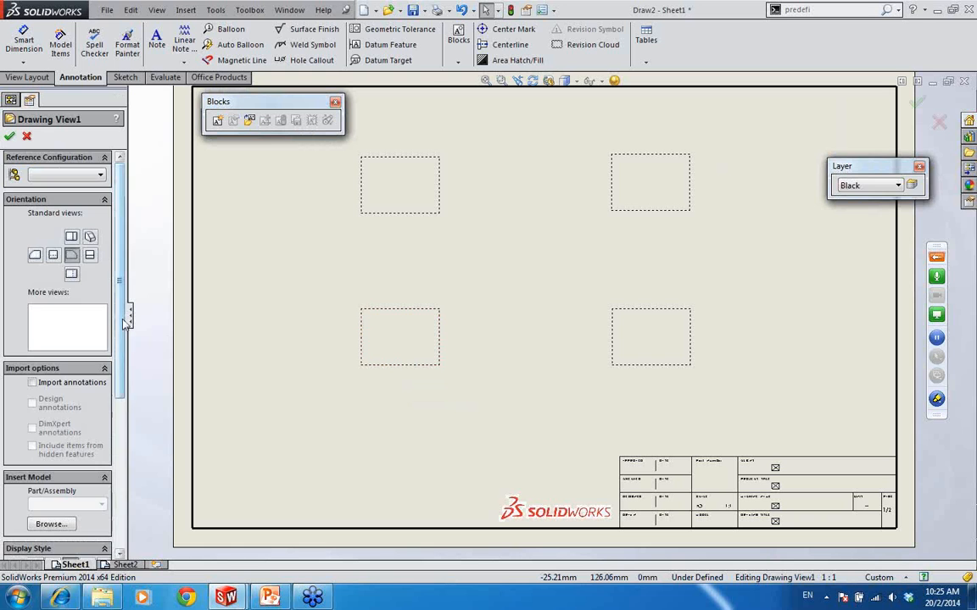
scroll(122, 398, "down", 3)
scroll(121, 399, "down", 4)
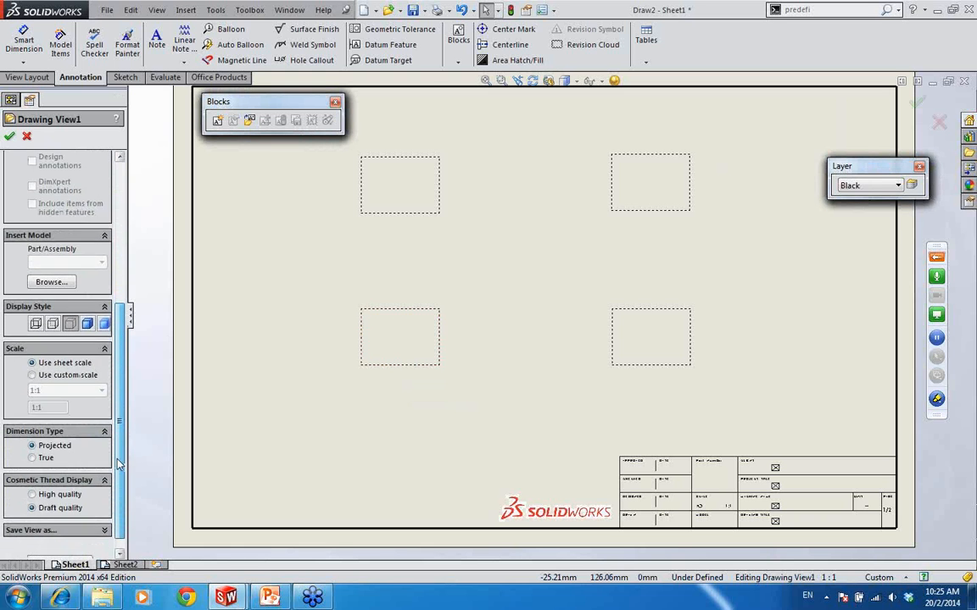
scroll(116, 315, "up", 7)
left_click(523, 262)
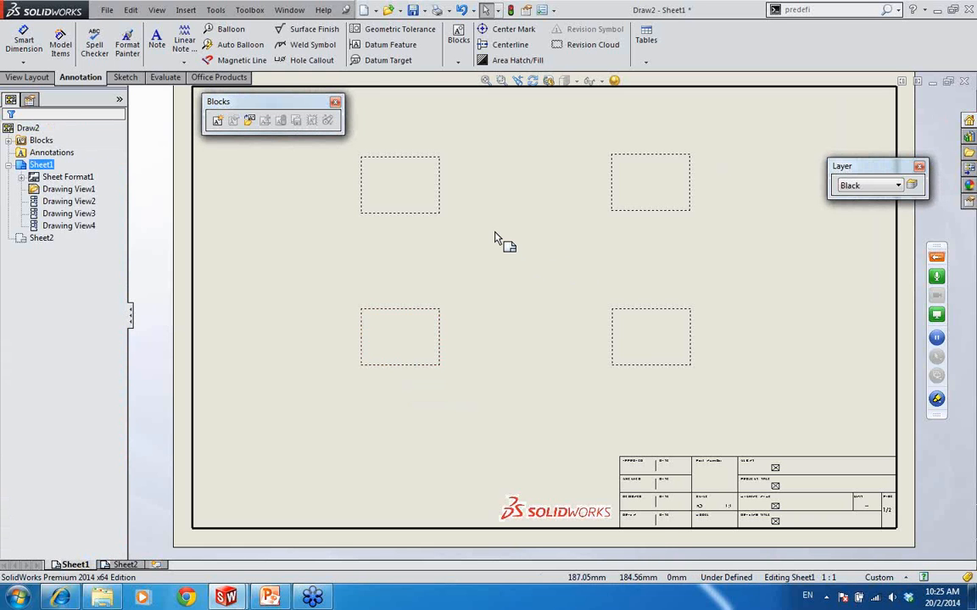
- In Sheet1's properties, set the custom property values to come from the model shown in Drawing View1, and apply the change
right_click(497, 238)
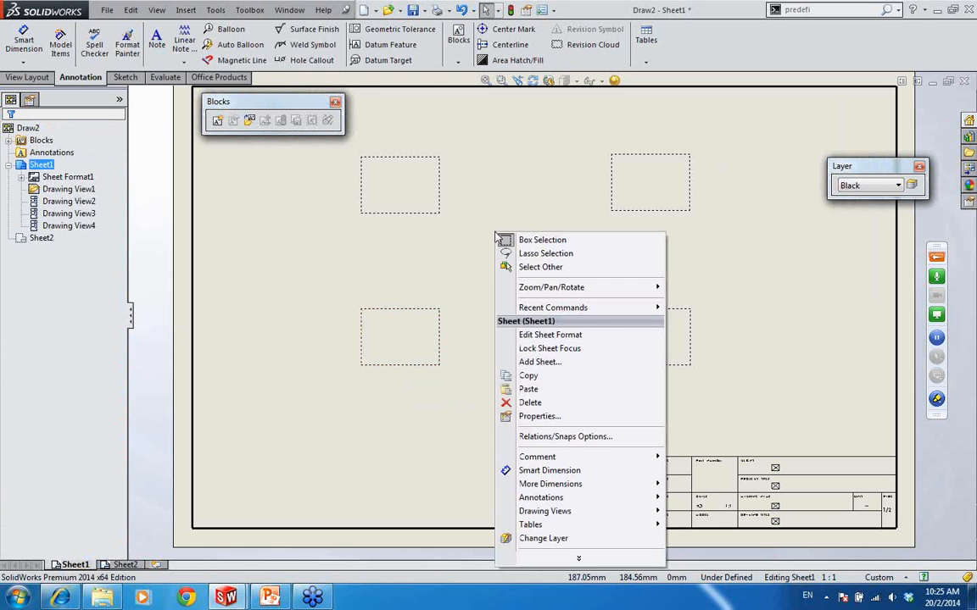
left_click(577, 418)
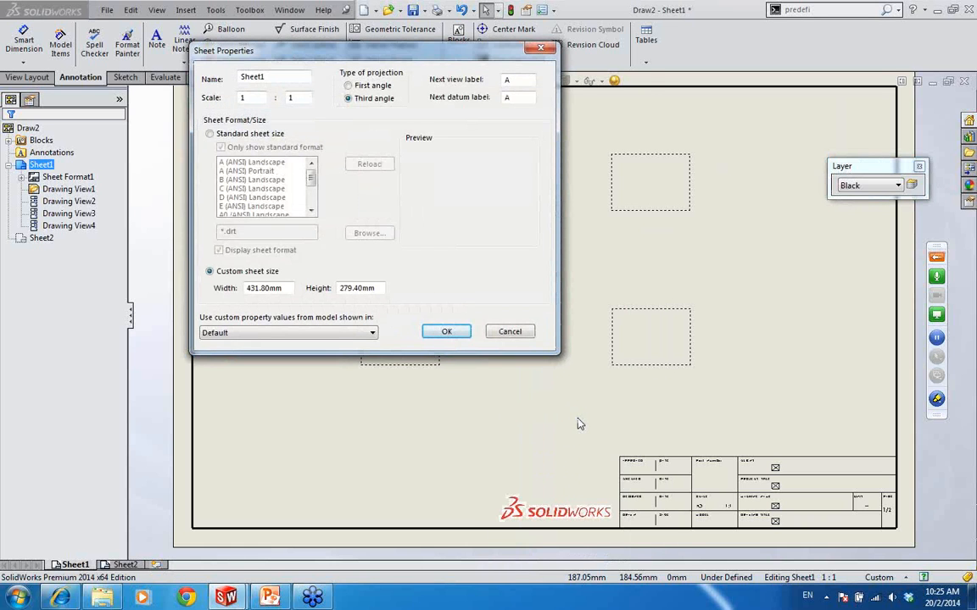
left_click_drag(458, 50, 545, 41)
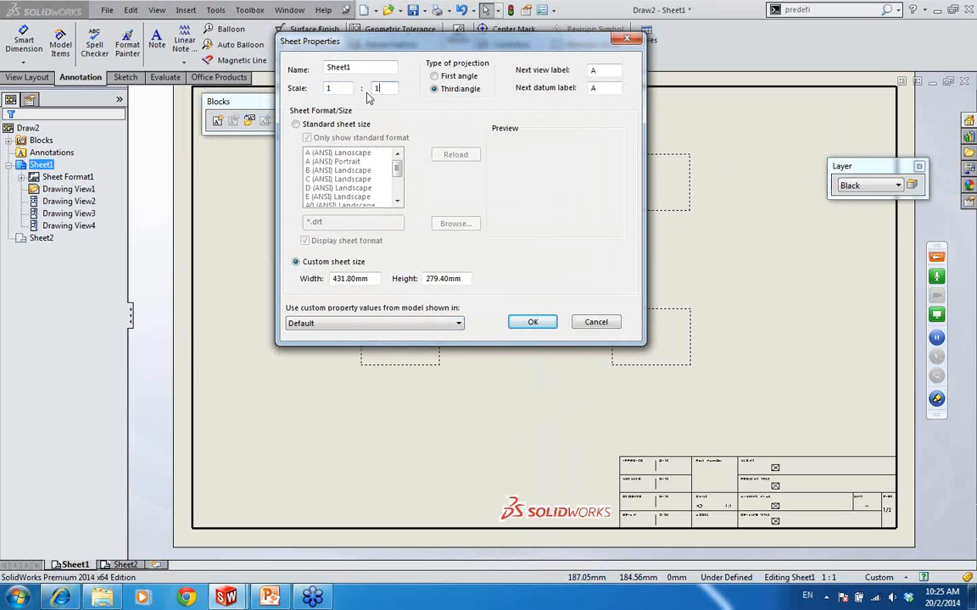
double_click(335, 67)
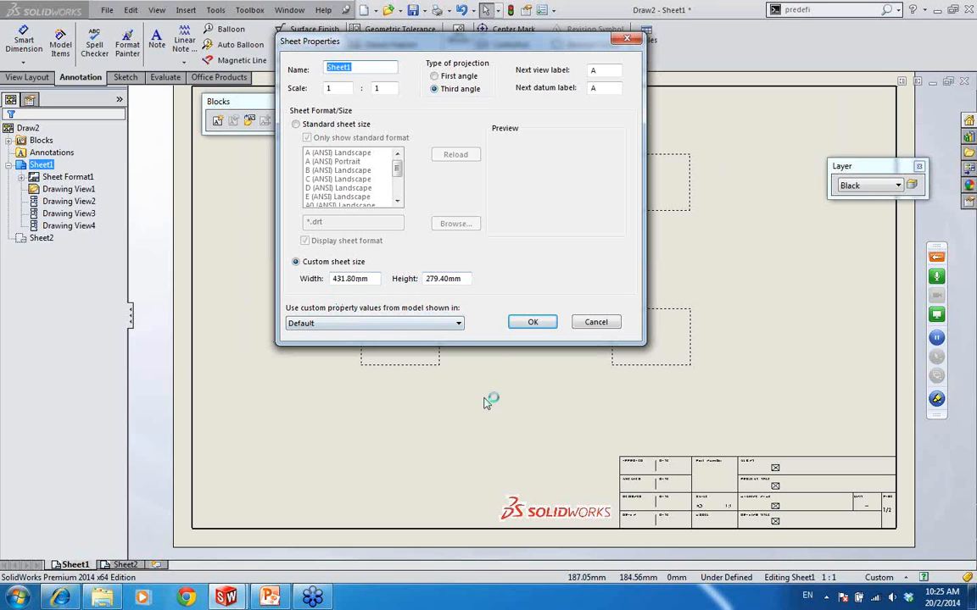
left_click(373, 324)
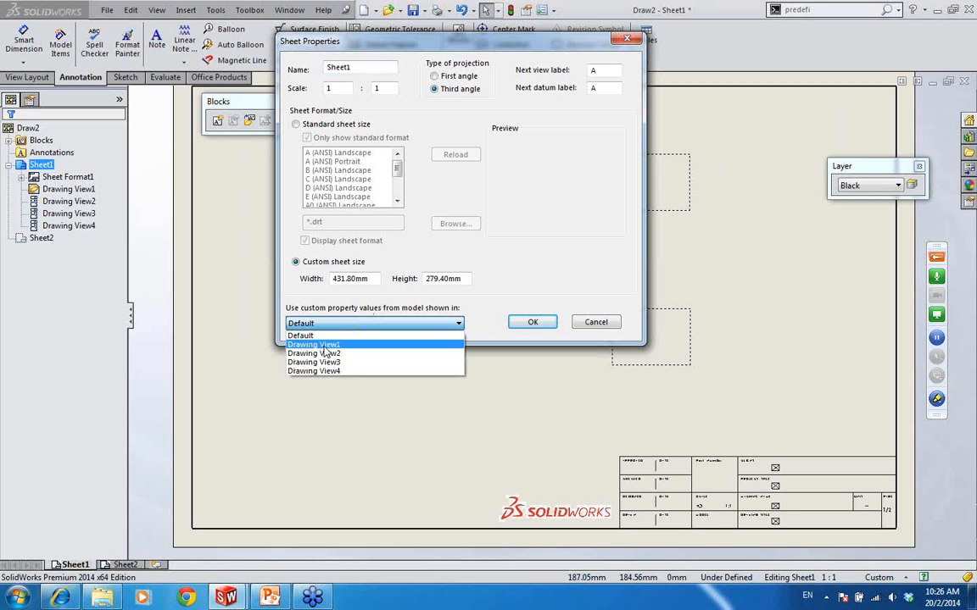
left_click(481, 302)
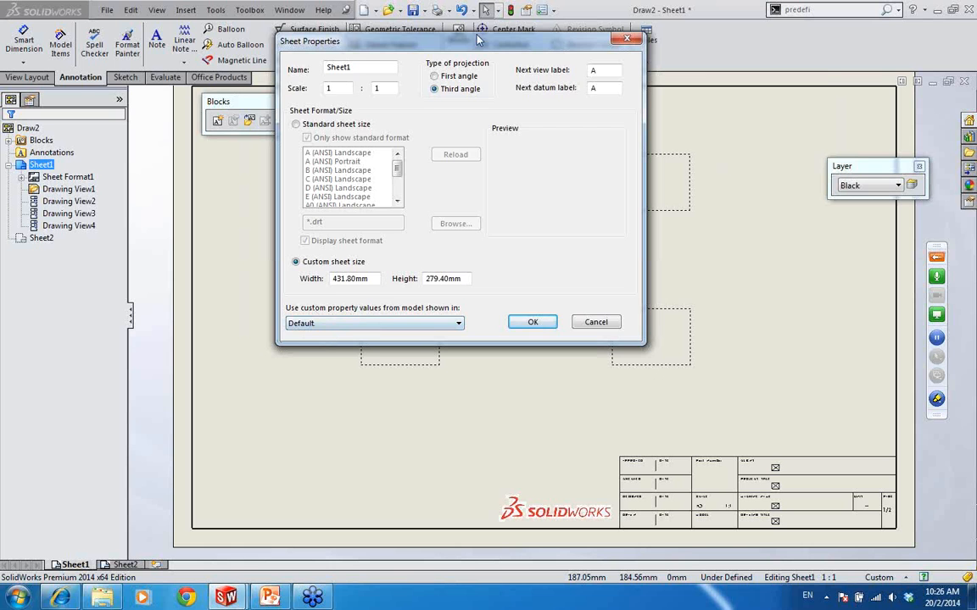
left_click_drag(488, 42, 677, 43)
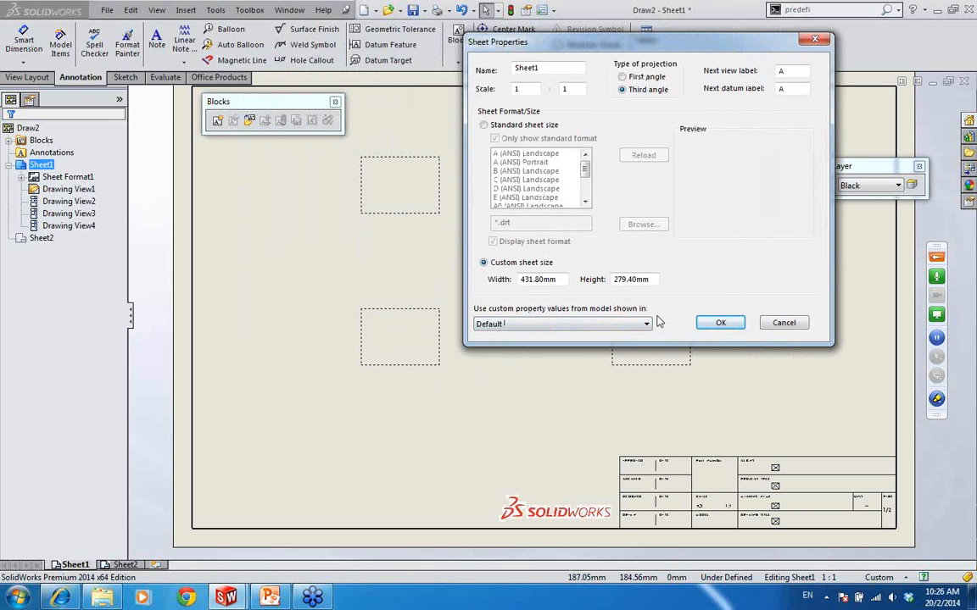
left_click(589, 324)
left_click(525, 348)
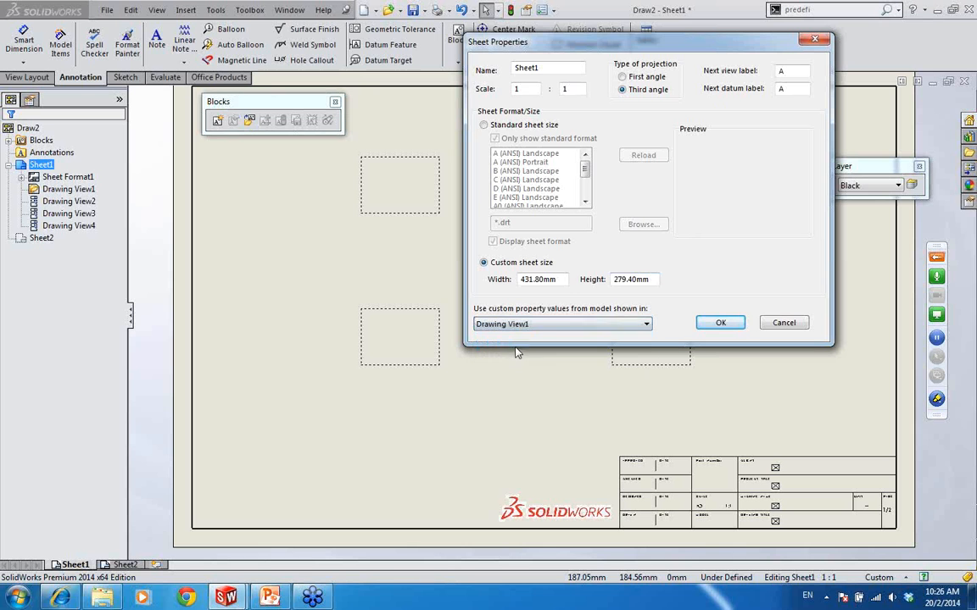
left_click(721, 323)
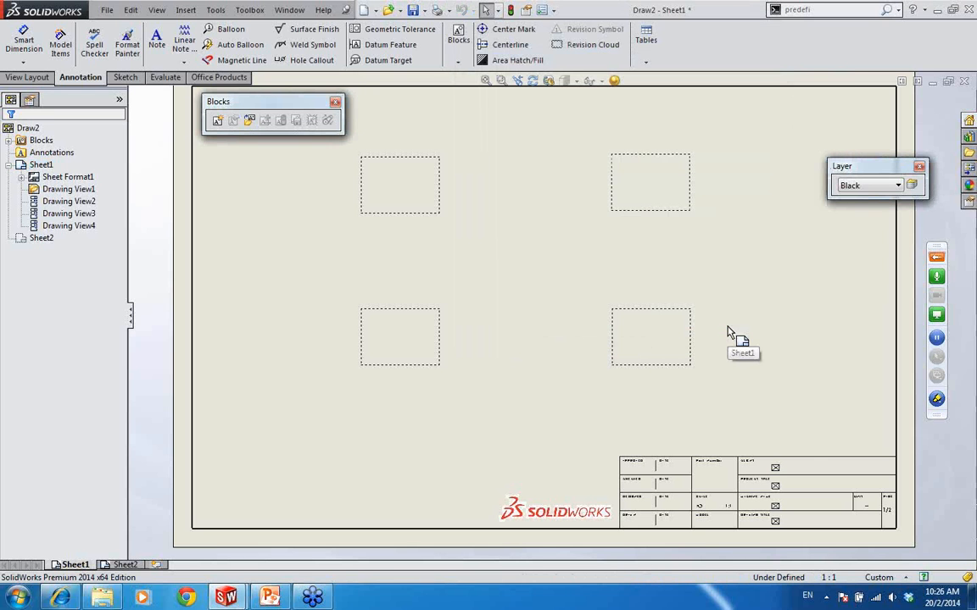
- Examine the title block's fields on Sheet1 up close
left_click(733, 396)
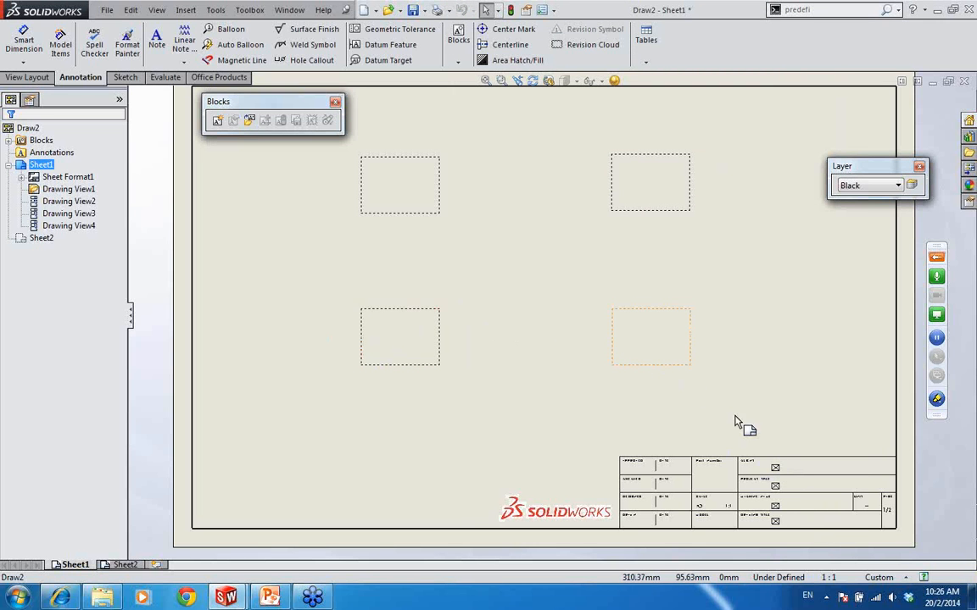
scroll(738, 424, "down", 6)
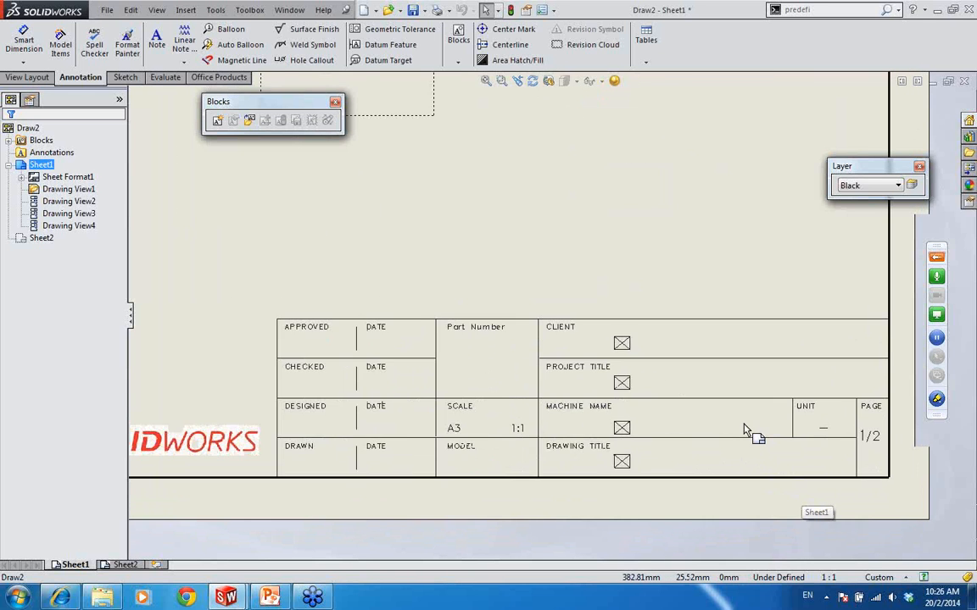
- Edit Sheet1's sheet format and open the property link settings of the CLIENT note in the title block
scroll(744, 430, "down", 1)
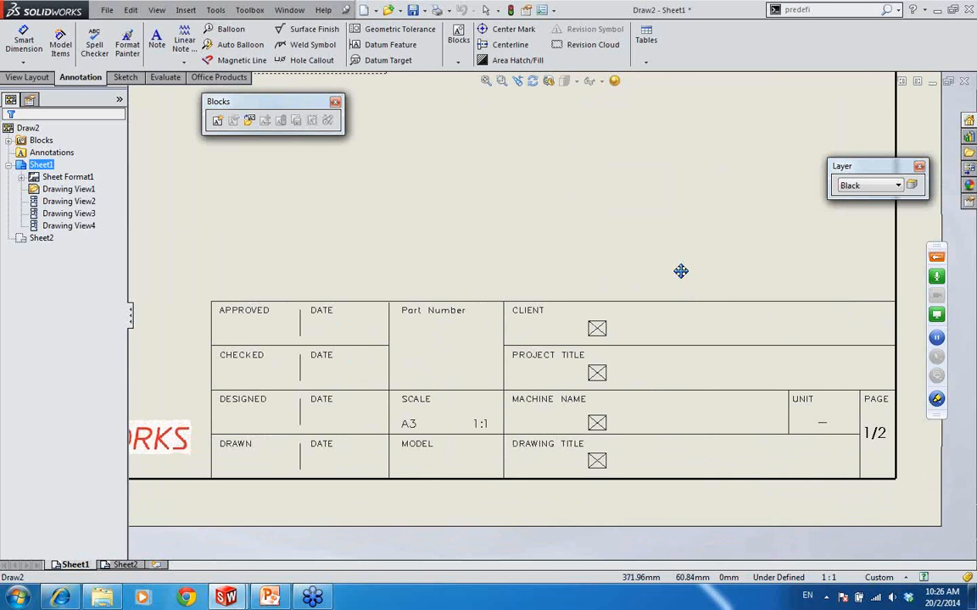
right_click(395, 208)
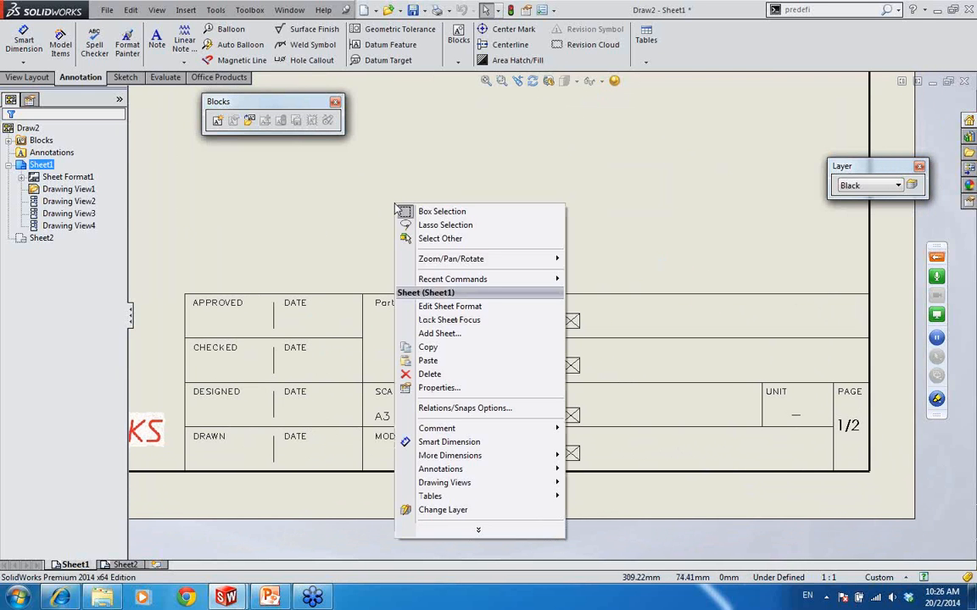
left_click(517, 309)
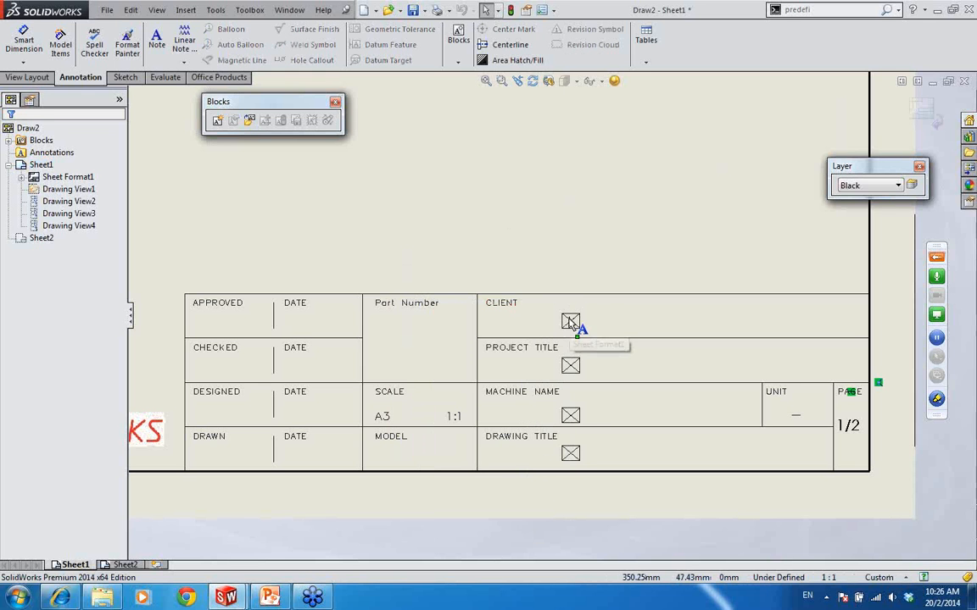
left_click(571, 324)
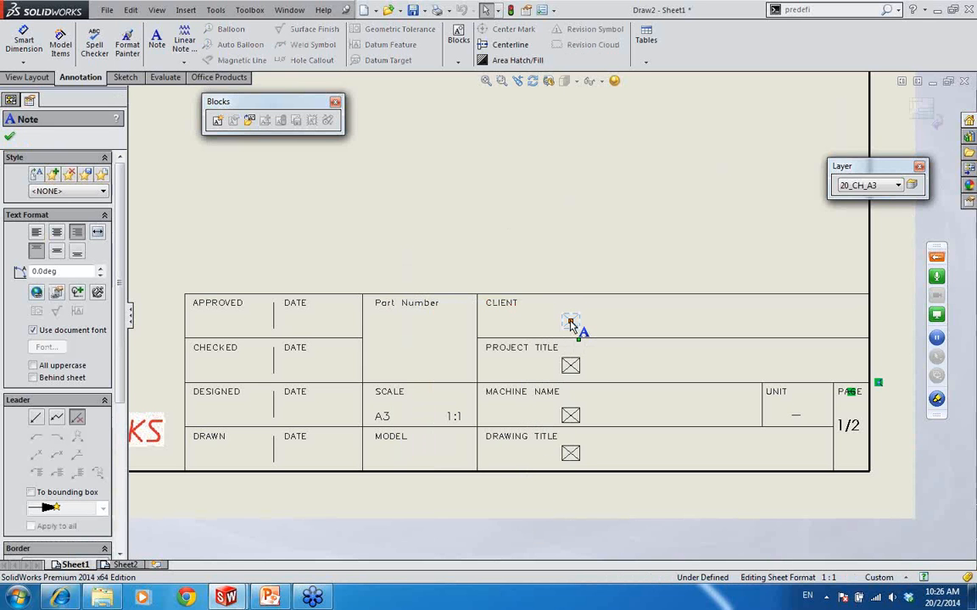
left_click(58, 292)
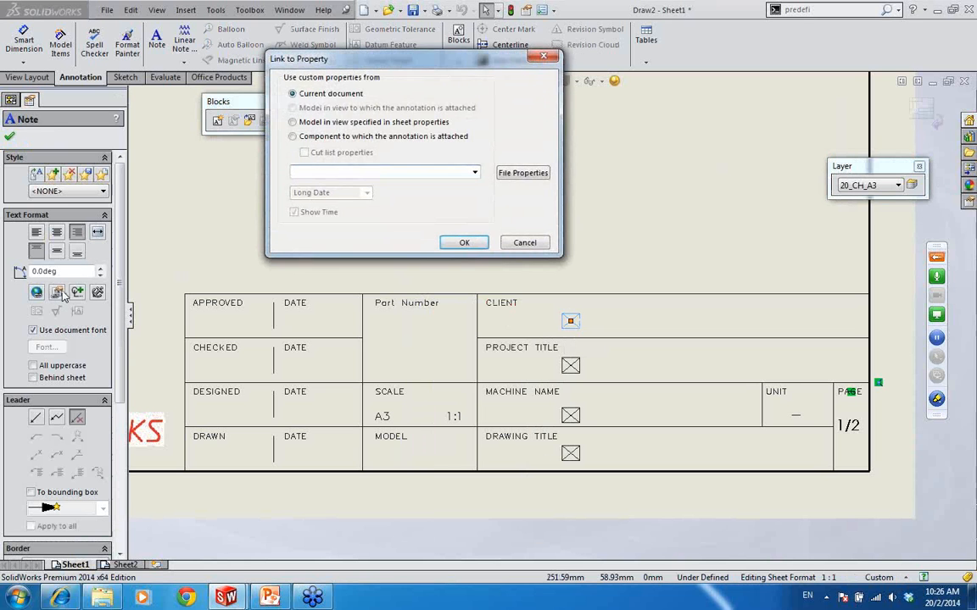
- Examine the properties available for the CLIENT note from the model in view specified in sheet properties, without linking one
left_click_drag(465, 66, 602, 76)
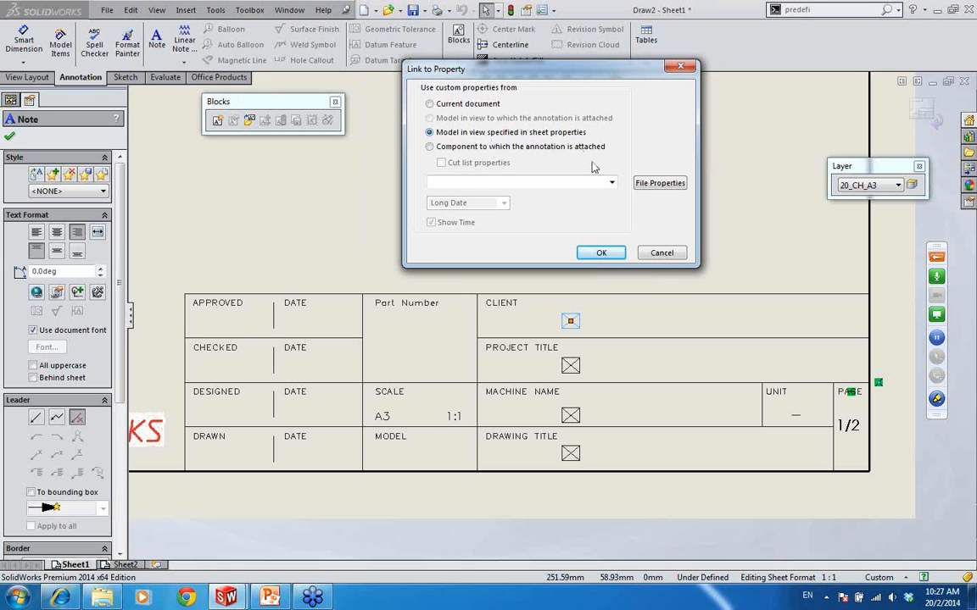
left_click(611, 183)
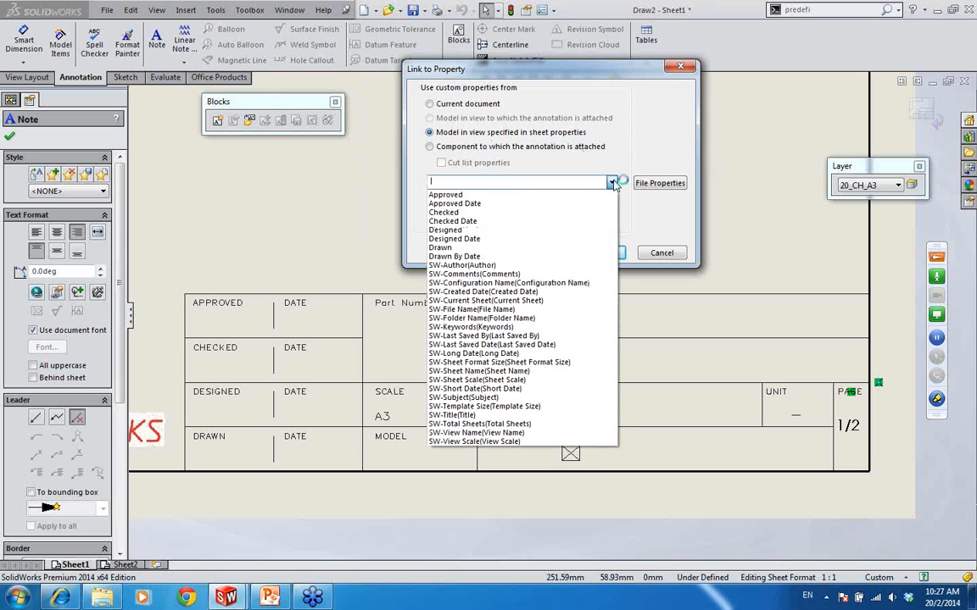
left_click(612, 184)
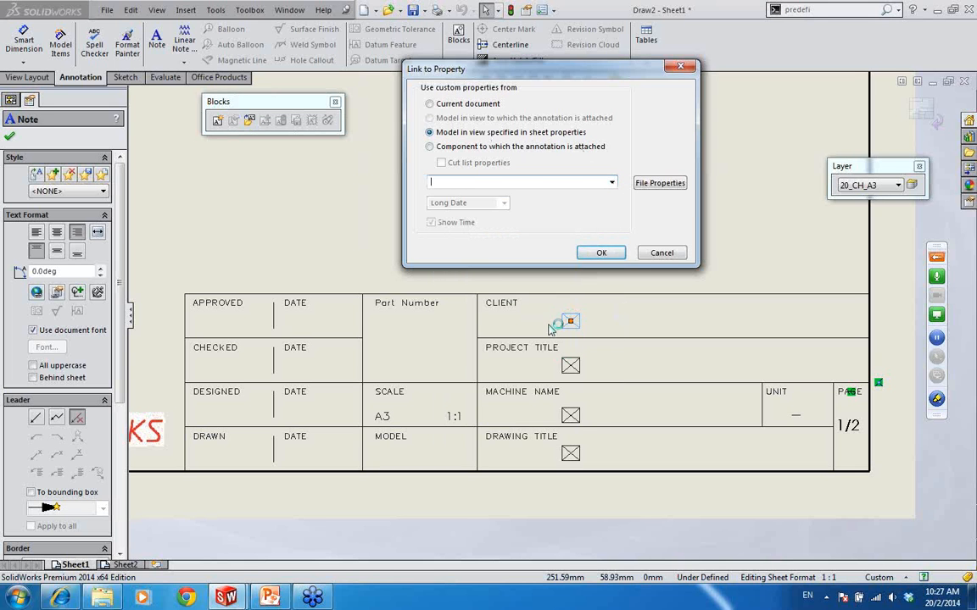
left_click(611, 184)
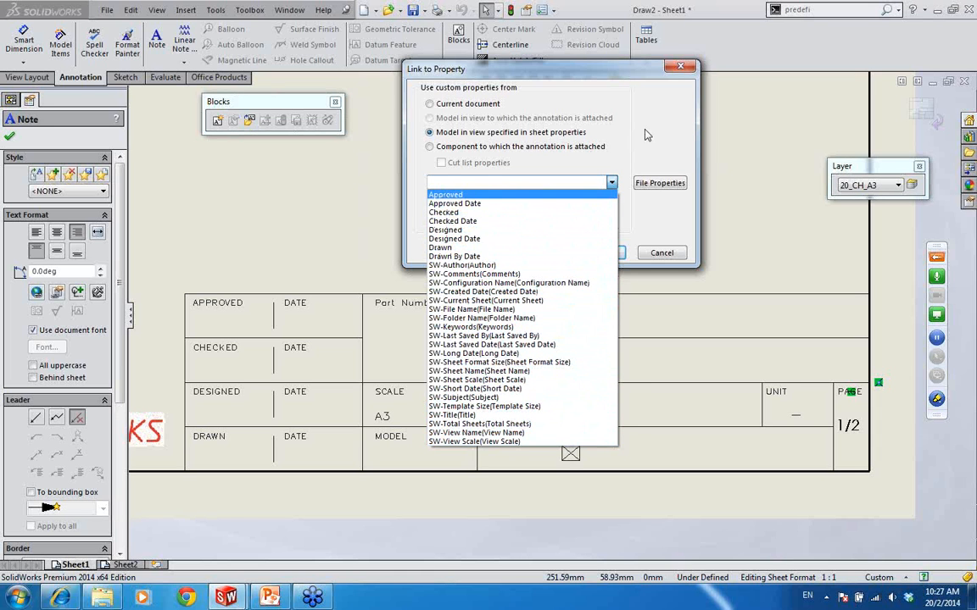
left_click(608, 75)
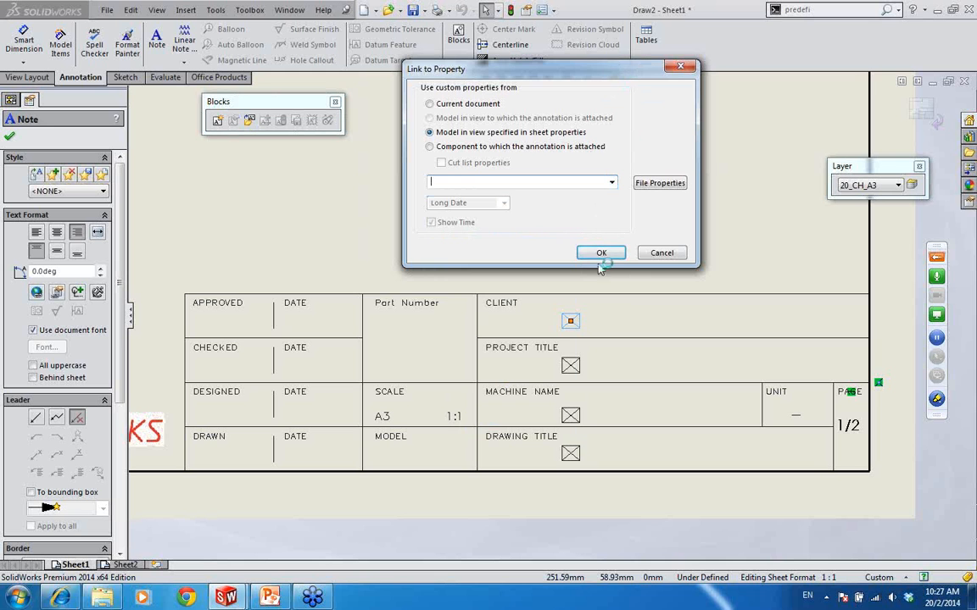
left_click(664, 255)
left_click(653, 239)
- Leave sheet format editing and return to Sheet1 with its predefined views
scroll(677, 258, "up", 2)
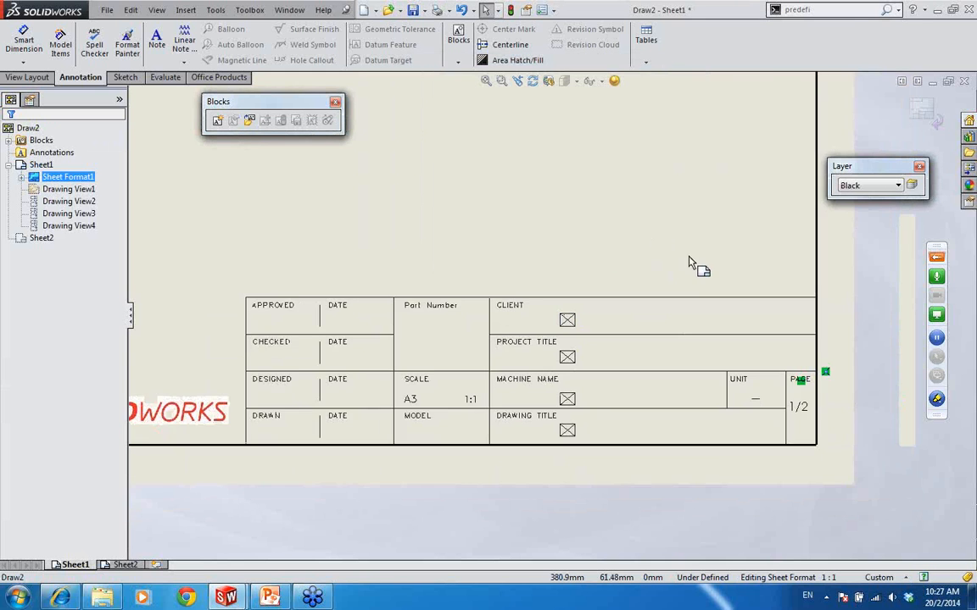
scroll(654, 333, "up", 3)
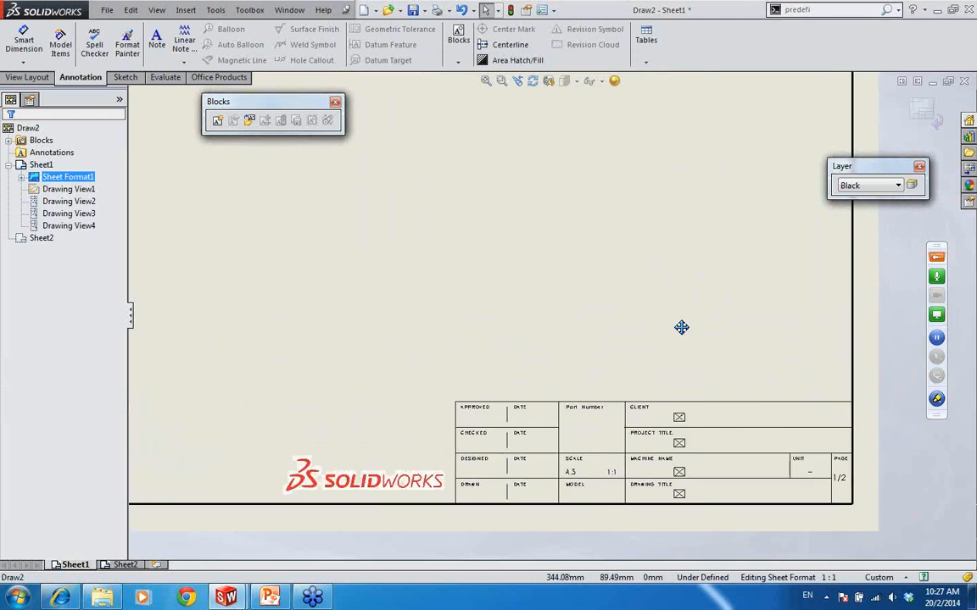
middle_click_drag(571, 287, 610, 321)
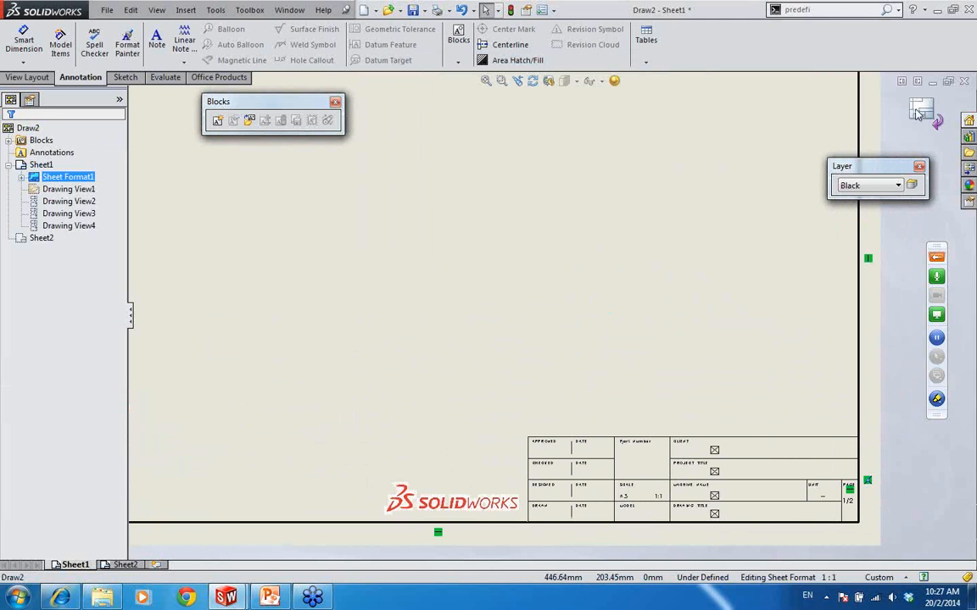
left_click(920, 111)
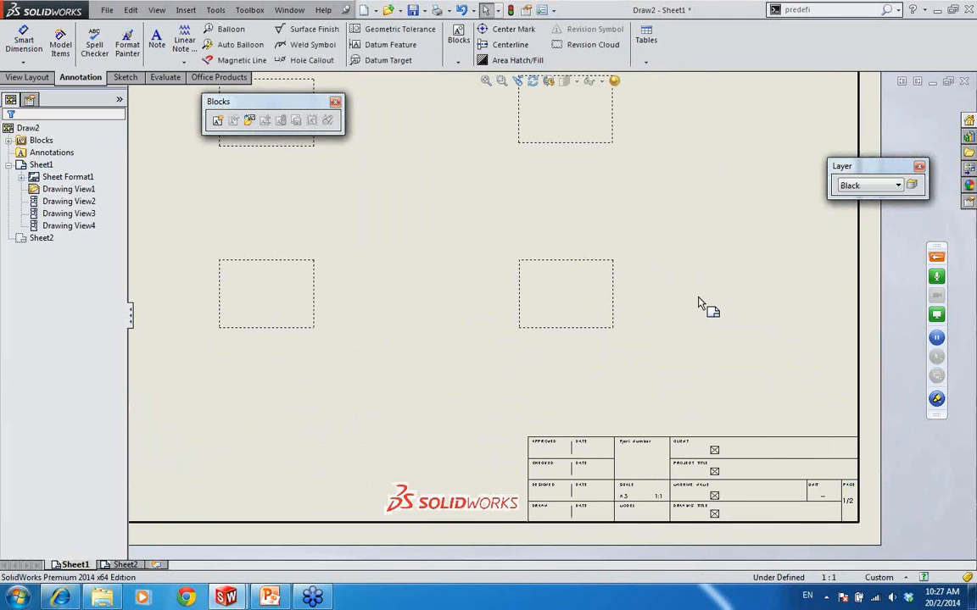
scroll(667, 281, "up", 1)
mouse_move(665, 278)
middle_mouse_down()
mouse_move(745, 338)
mouse_move(738, 322)
mouse_move(750, 321)
middle_mouse_up()
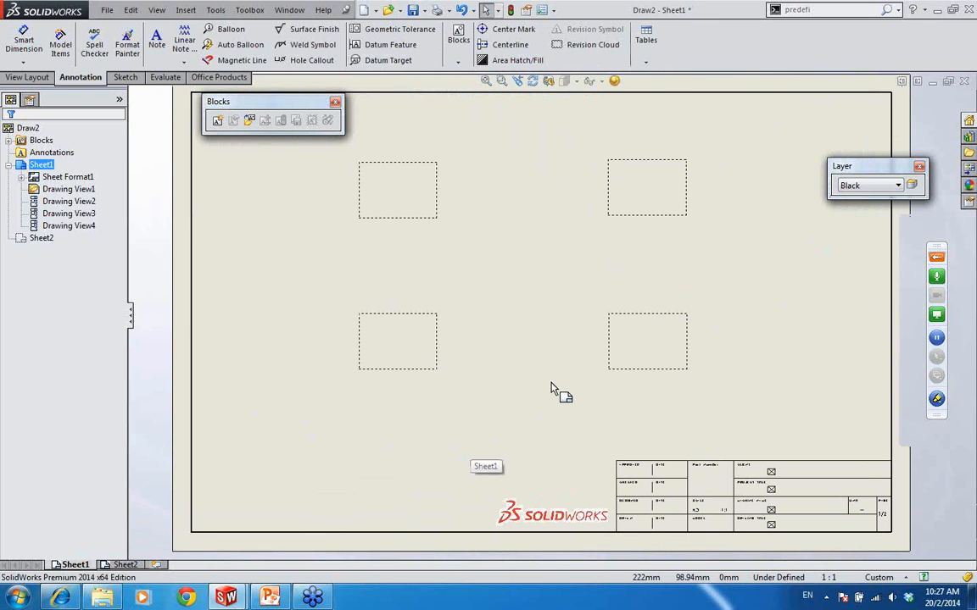
- Try to save the sheet format as Example.slddrt in the SolidWorks 2014 sheetformat folder
left_click(106, 10)
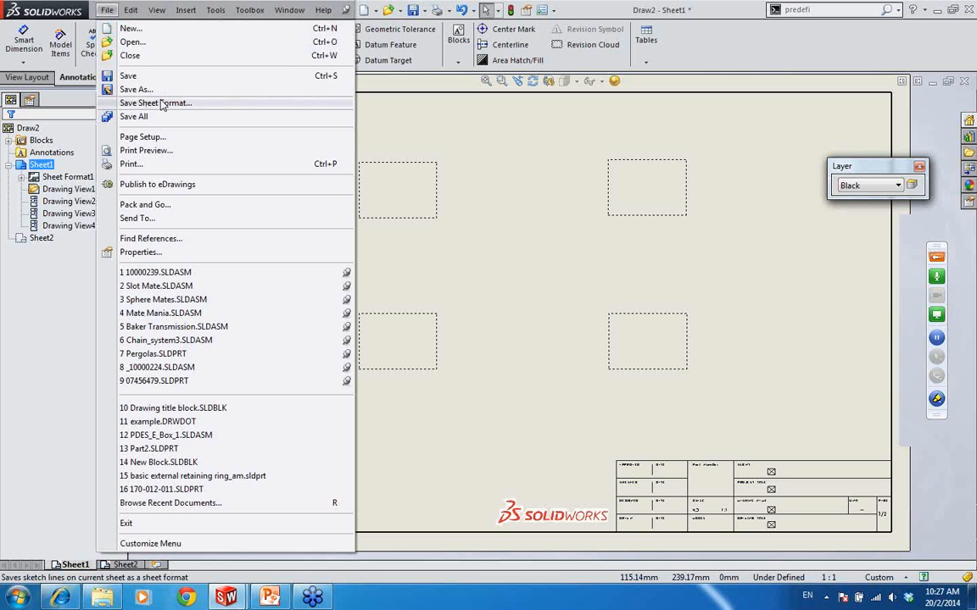
left_click(480, 281)
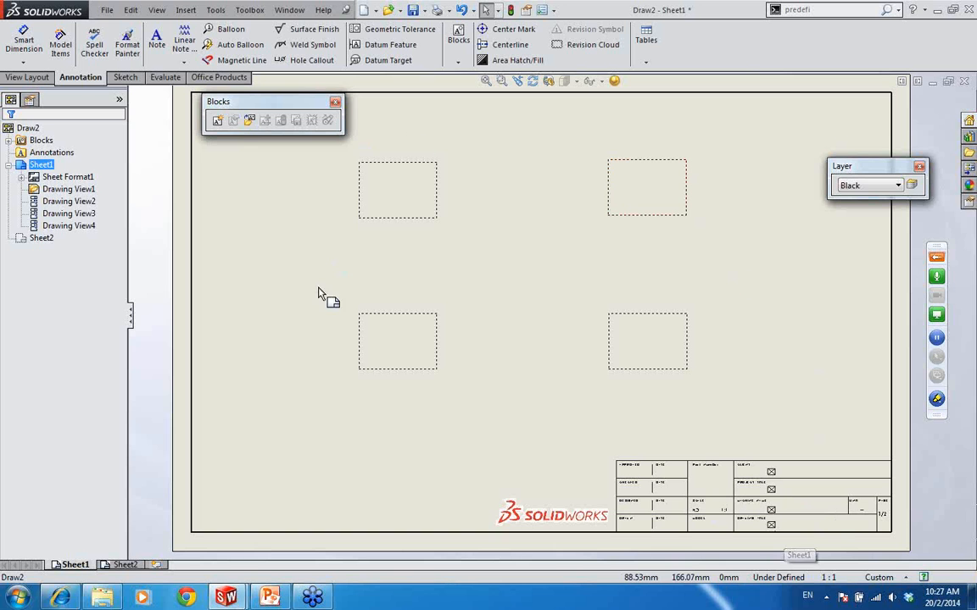
left_click(109, 10)
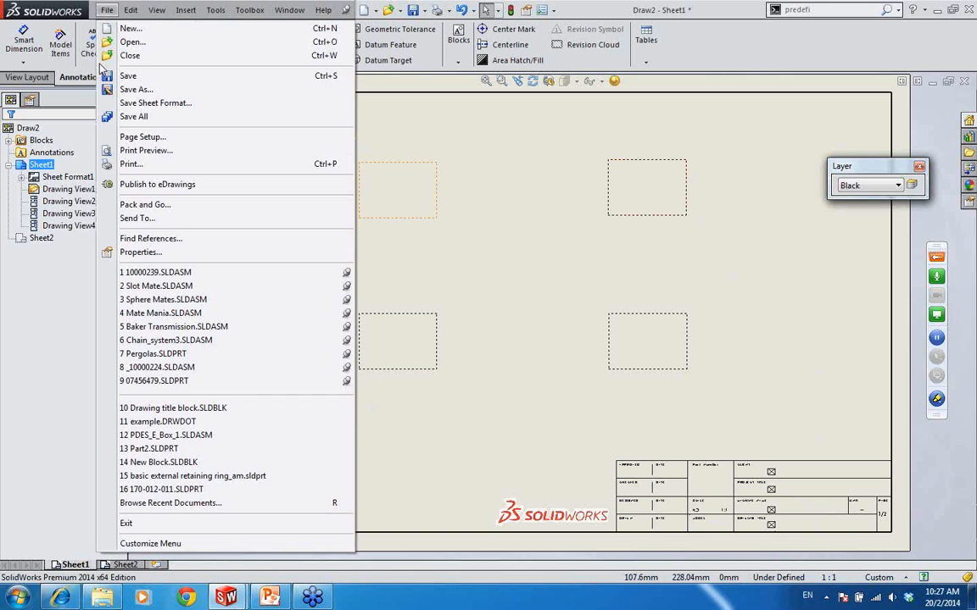
left_click(186, 104)
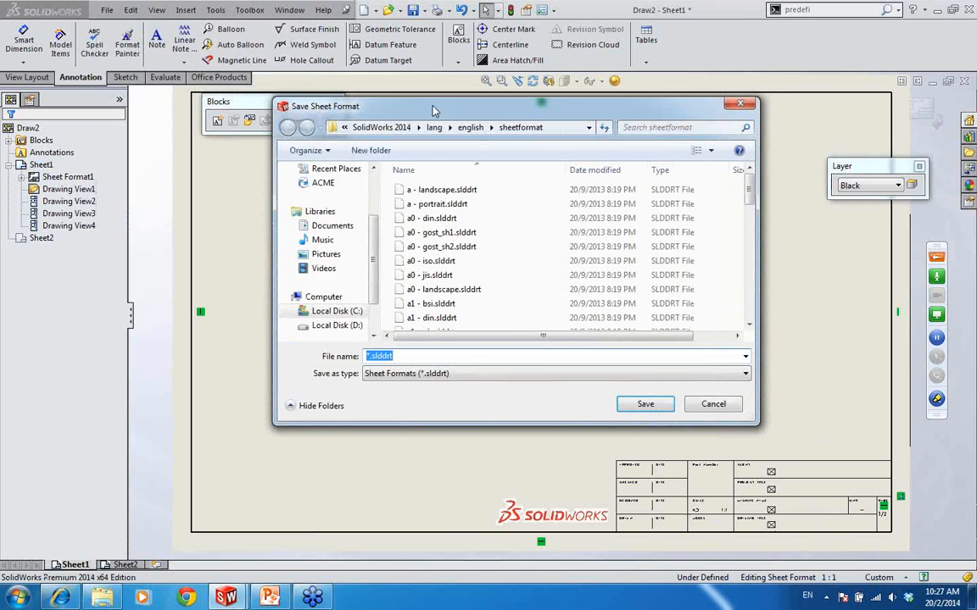
left_click_drag(424, 102, 421, 54)
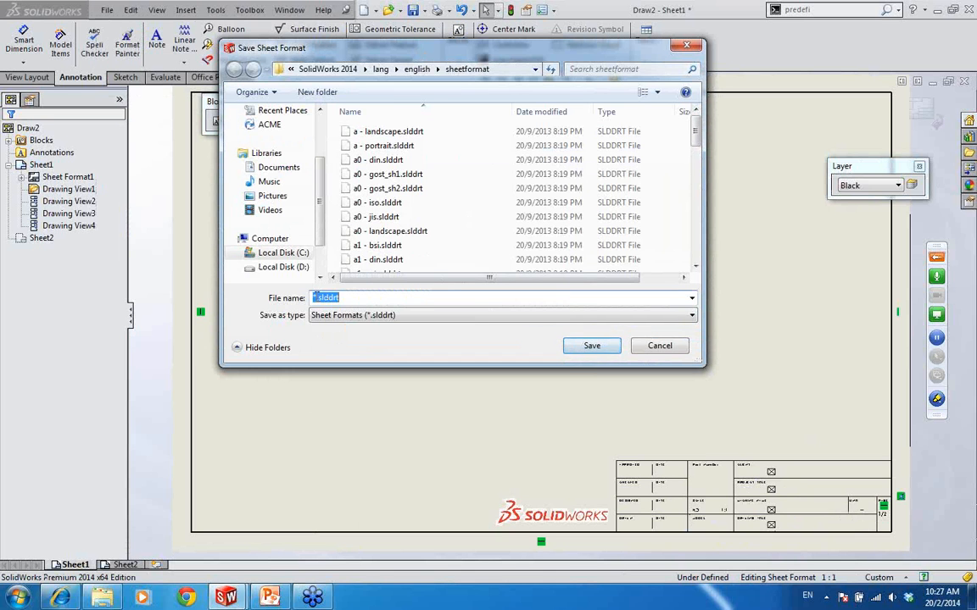
left_click(314, 297)
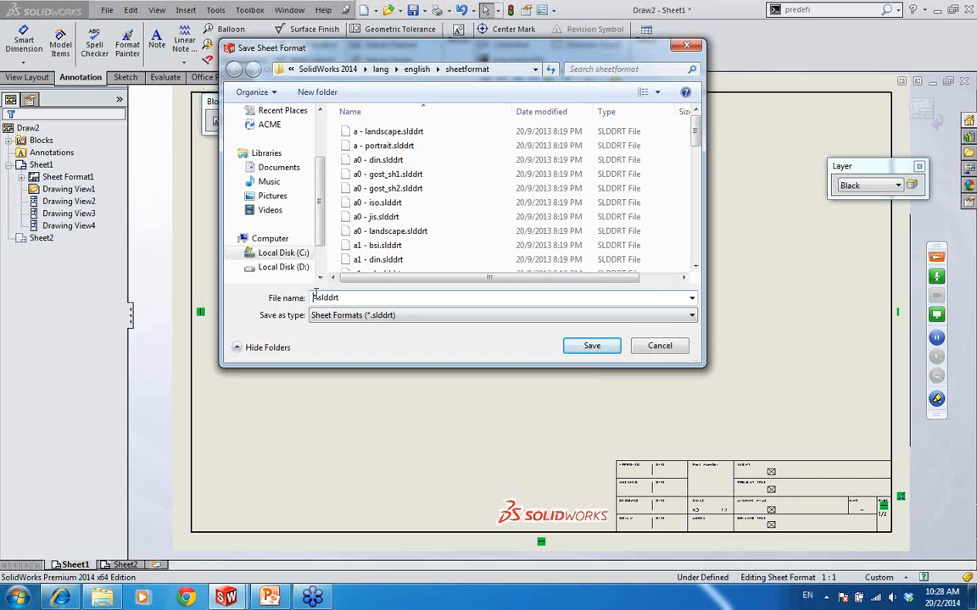
key("BackSpace")
type("Example")
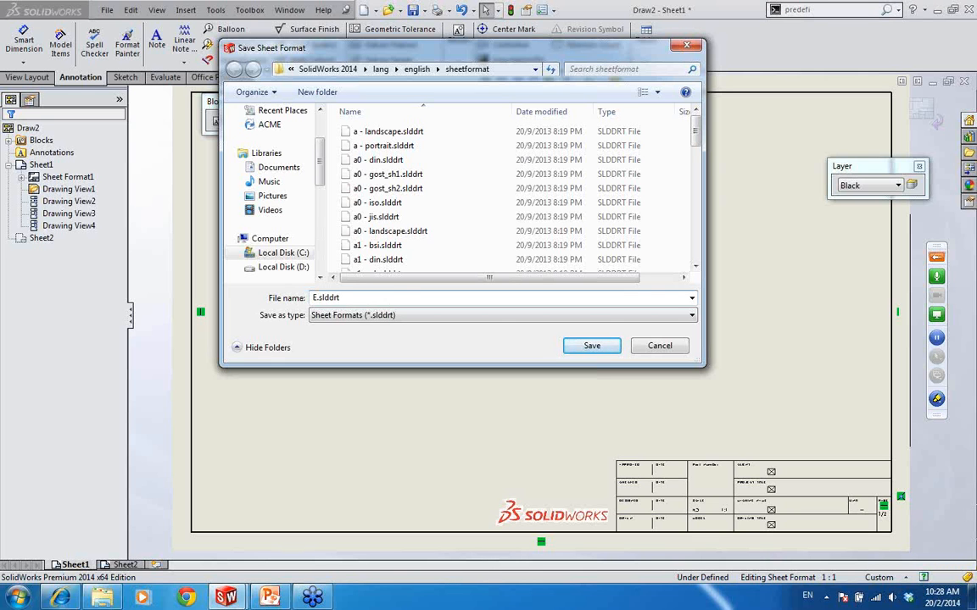
left_click(591, 346)
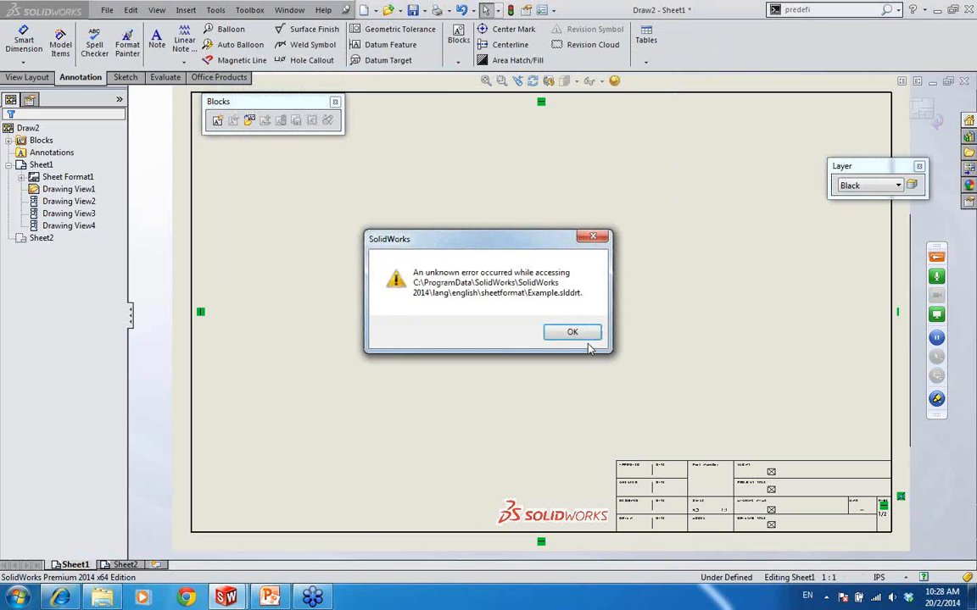
left_click(571, 331)
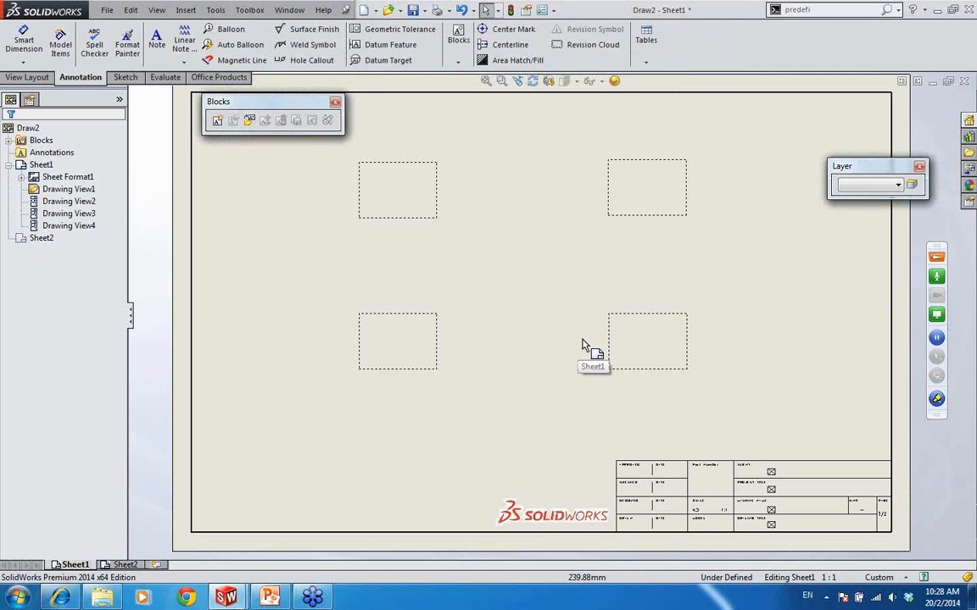
- Start saving a copy of the drawing with the file type Drawing Templates (*.drwdot)
left_click(107, 10)
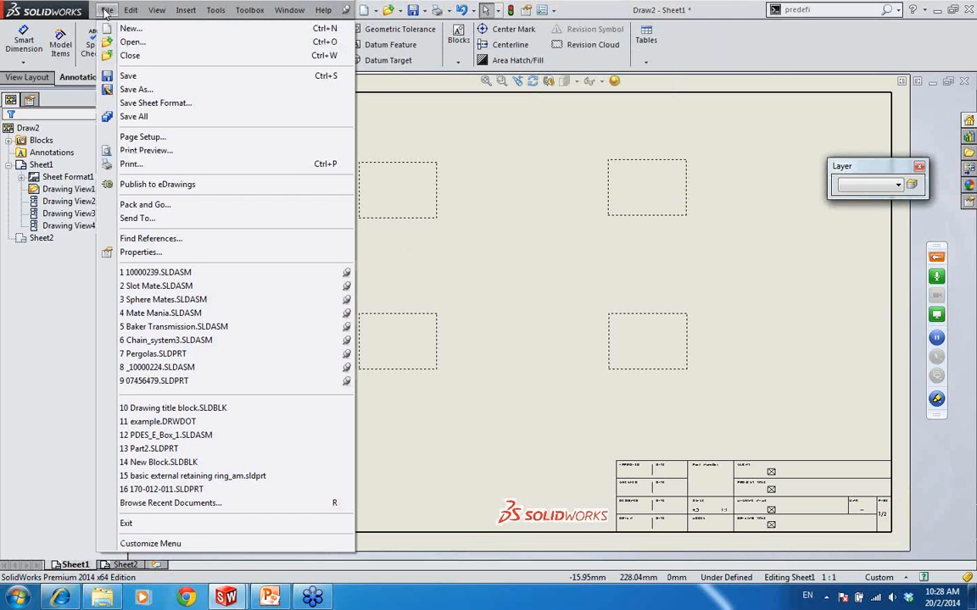
left_click(134, 89)
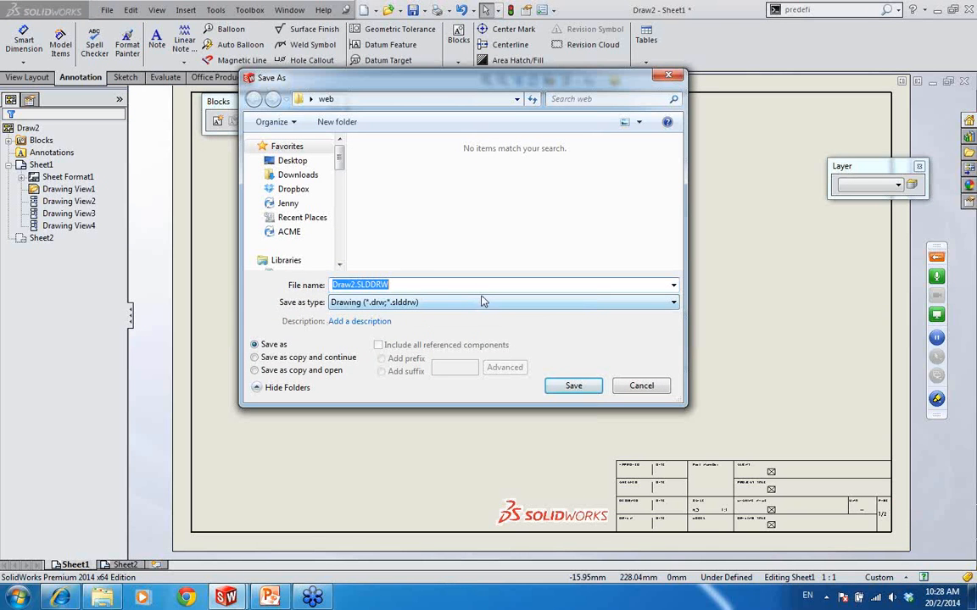
left_click(428, 308)
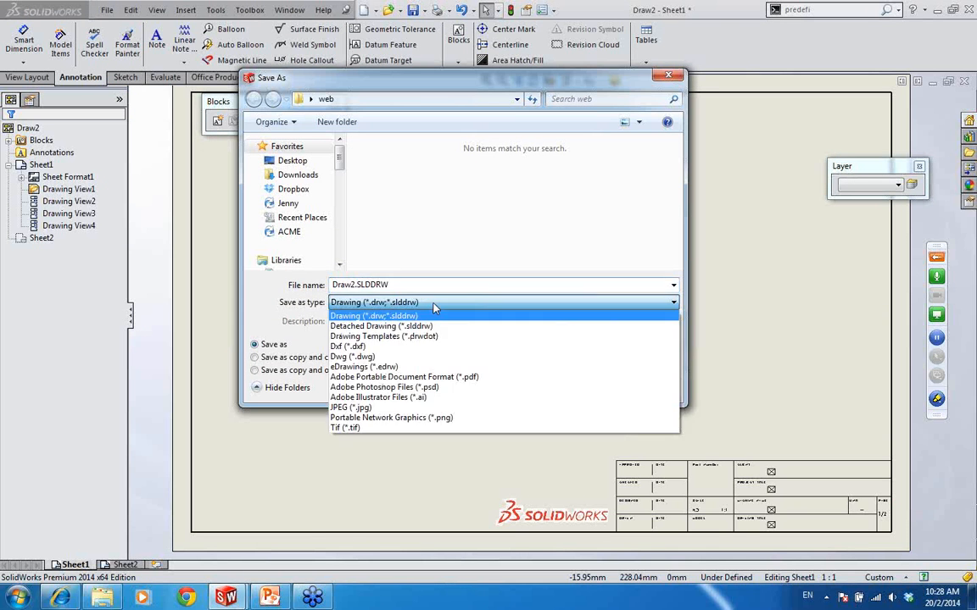
left_click(399, 336)
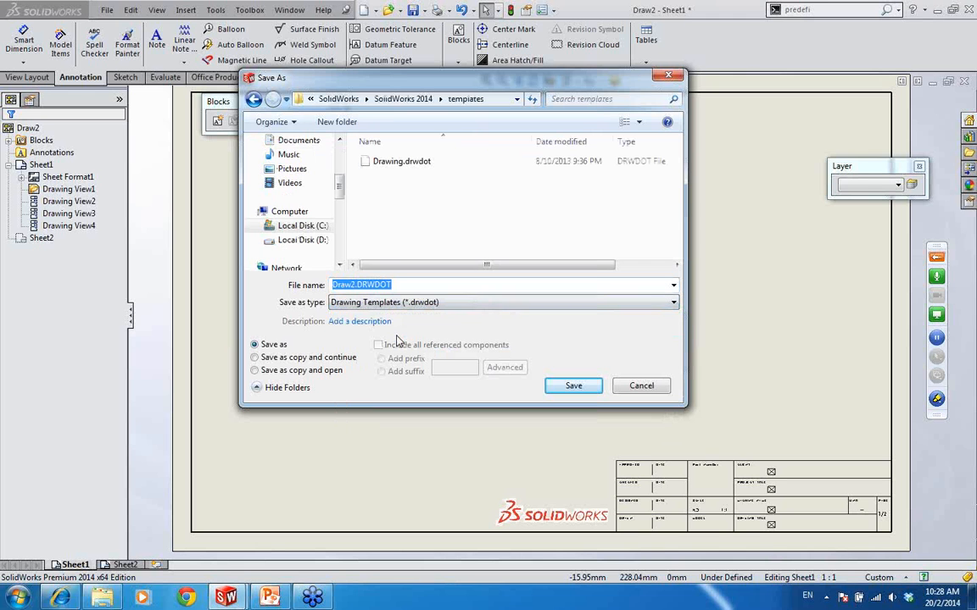
- Try to save the drawing template in the templates folder under the name Example.DRWDOT
left_click(354, 285)
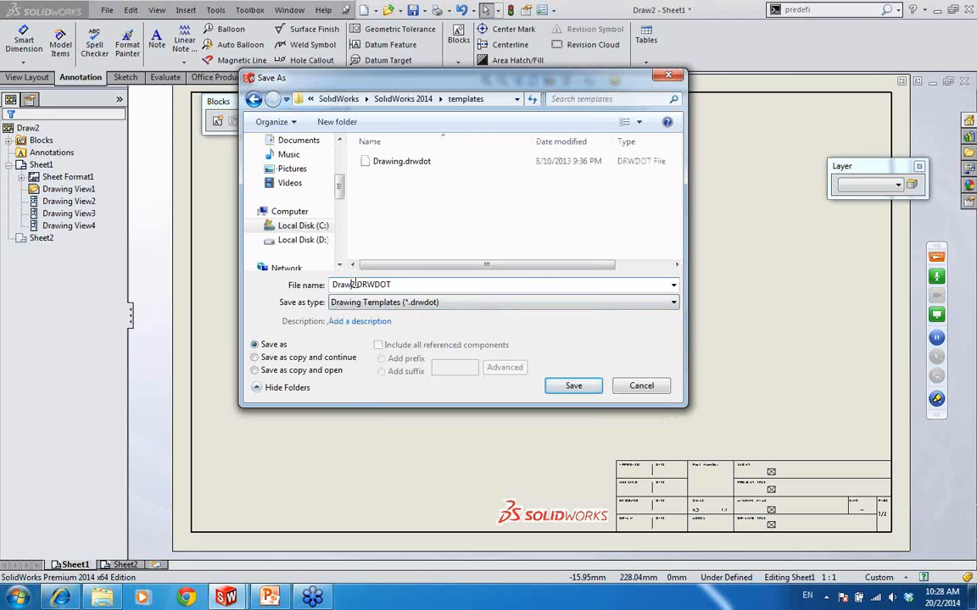
key("BackSpace")
key("BackSpace")
key("BackSpace")
key("BackSpace")
key("BackSpace")
type("Example")
left_click(583, 389)
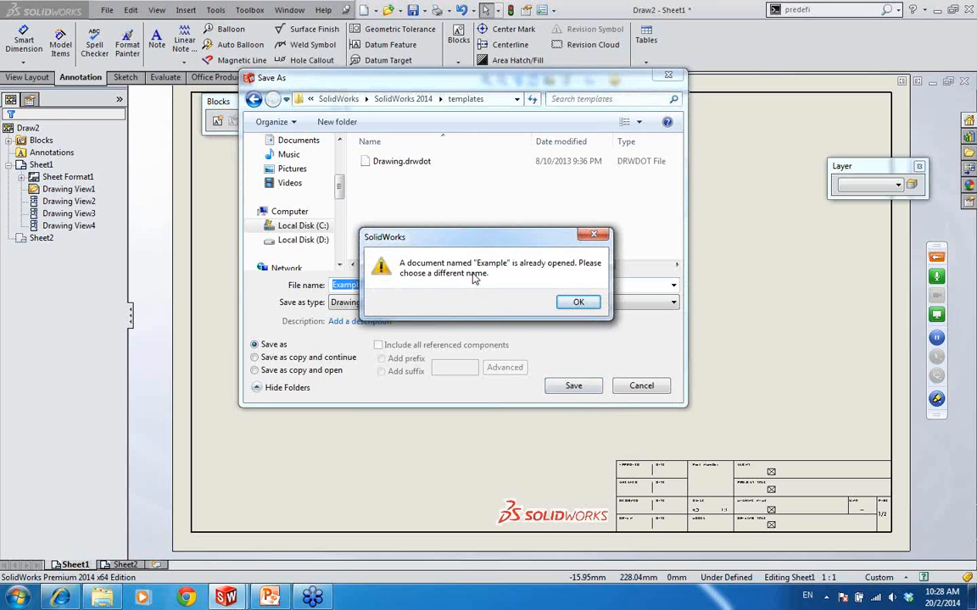
left_click(581, 305)
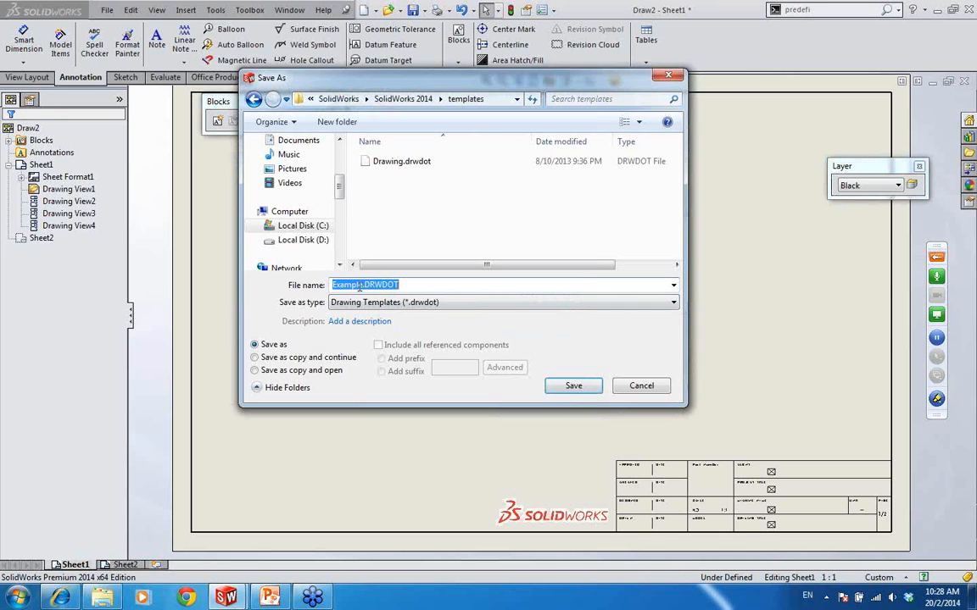
- Save the drawing template in the templates folder as Example 1.DRWDOT
left_click(362, 286)
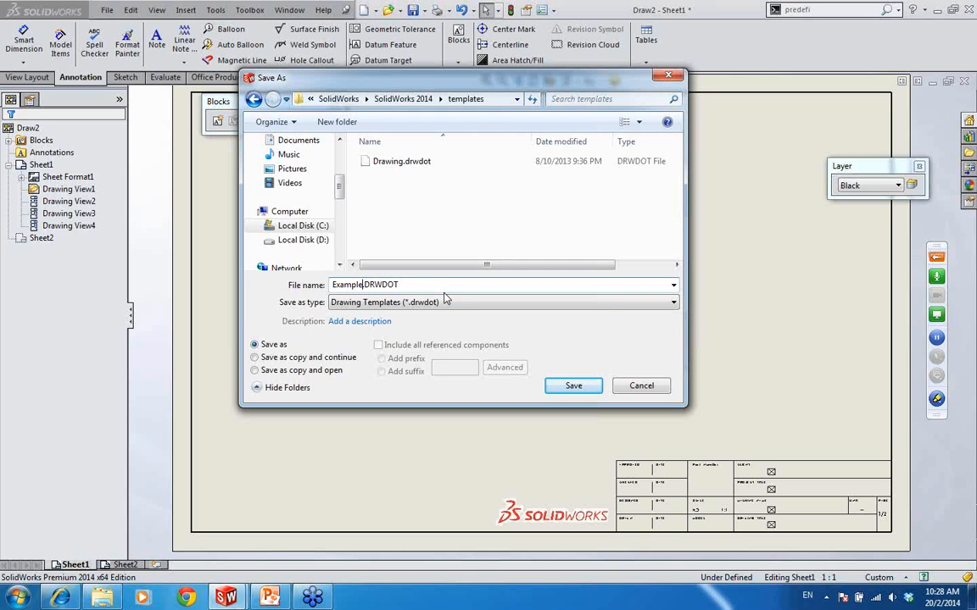
type("1")
left_click(575, 386)
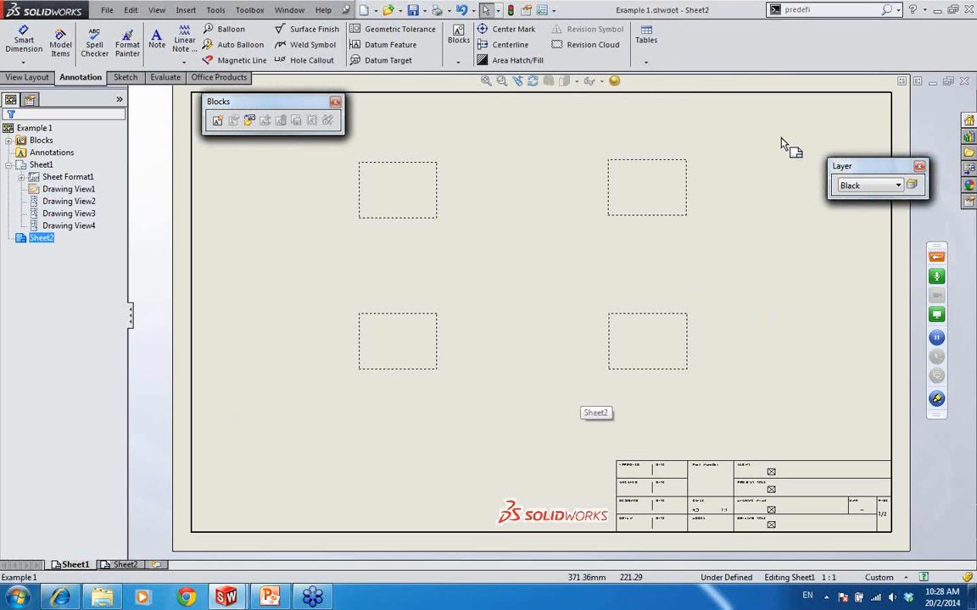
- Close the Example 1 template and the example drawing, saving all modified documents
left_click(963, 82)
left_click(964, 81)
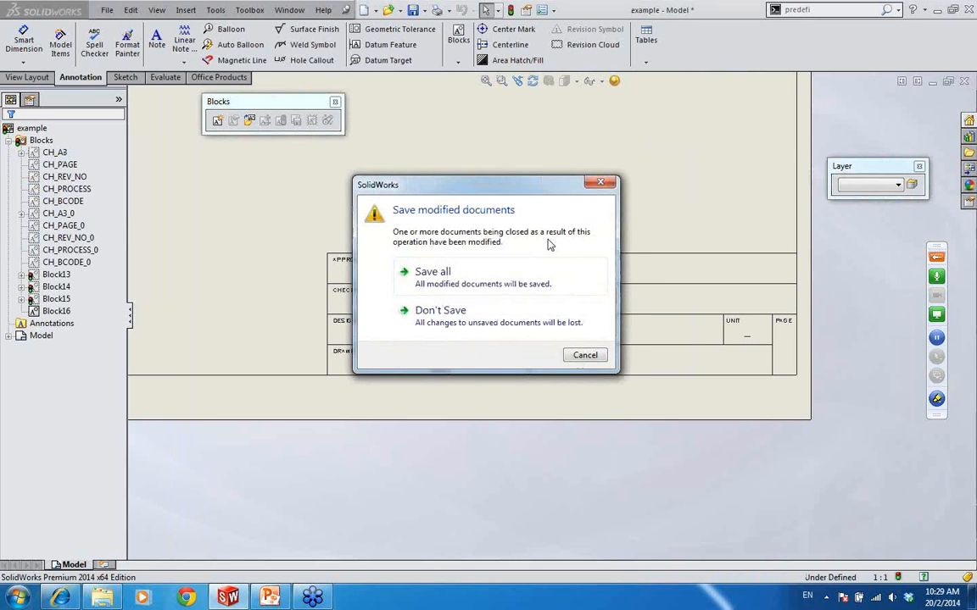
left_click(427, 286)
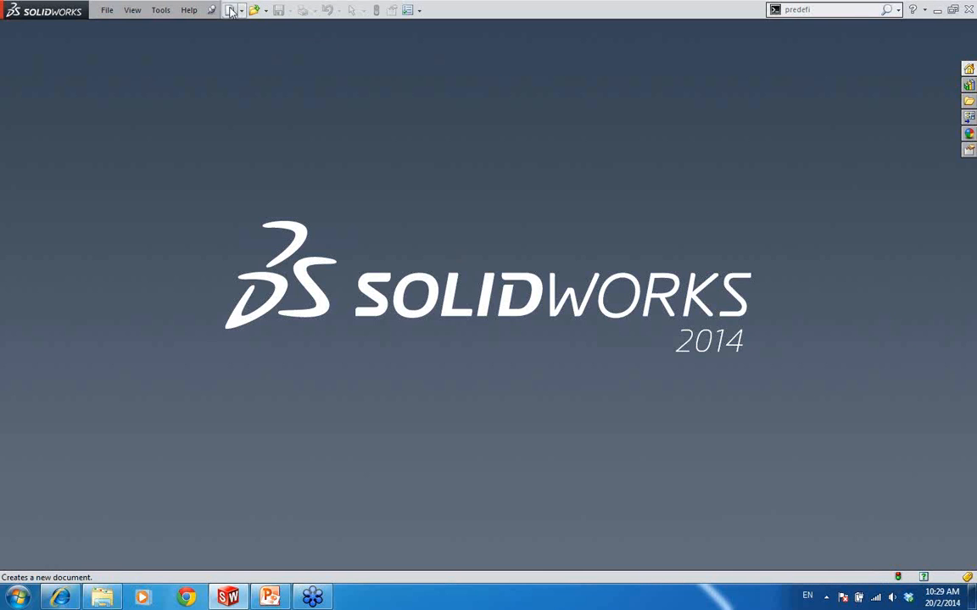
- Create a new part document from the Part template
left_click(229, 10)
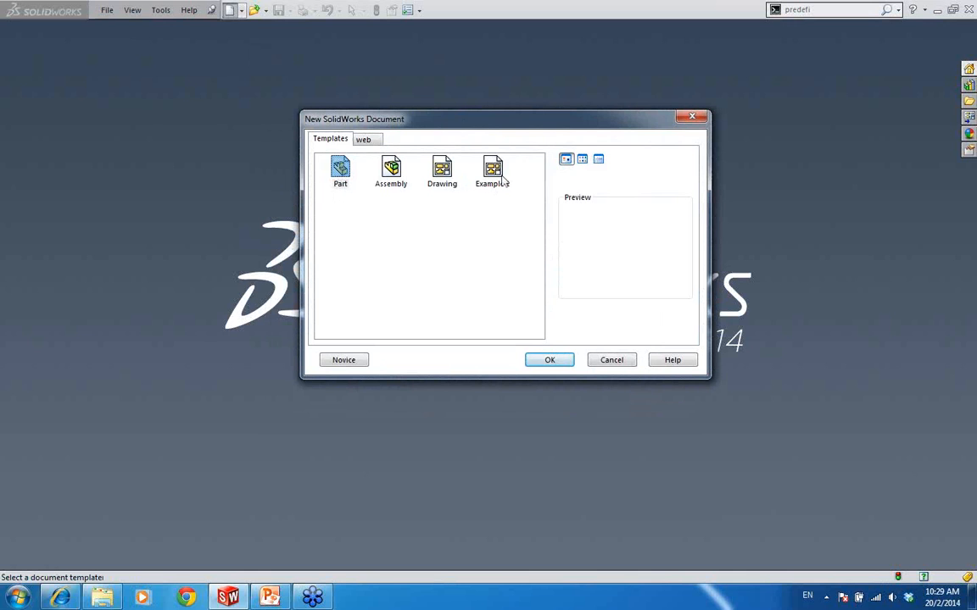
left_click(494, 174)
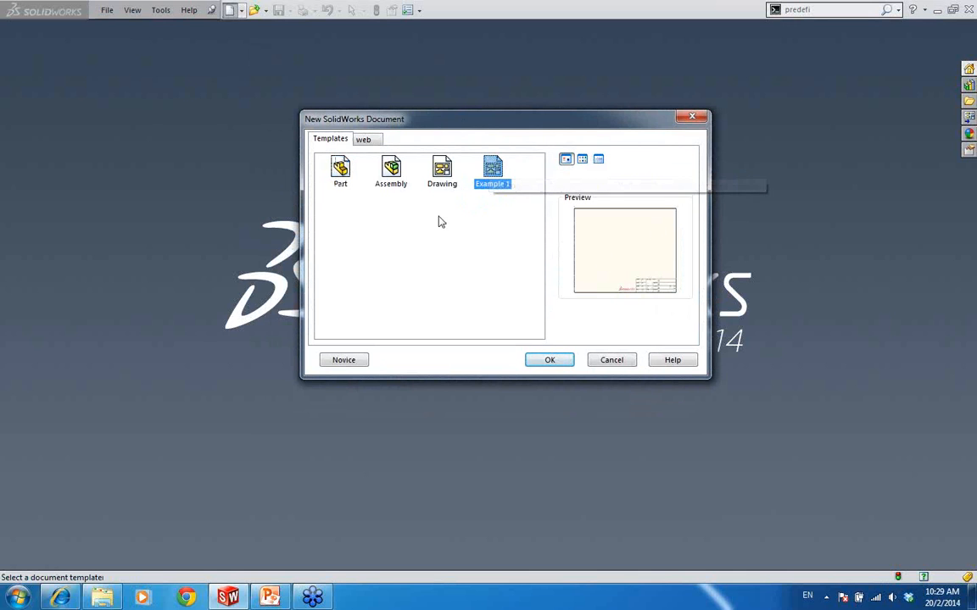
left_click(340, 169)
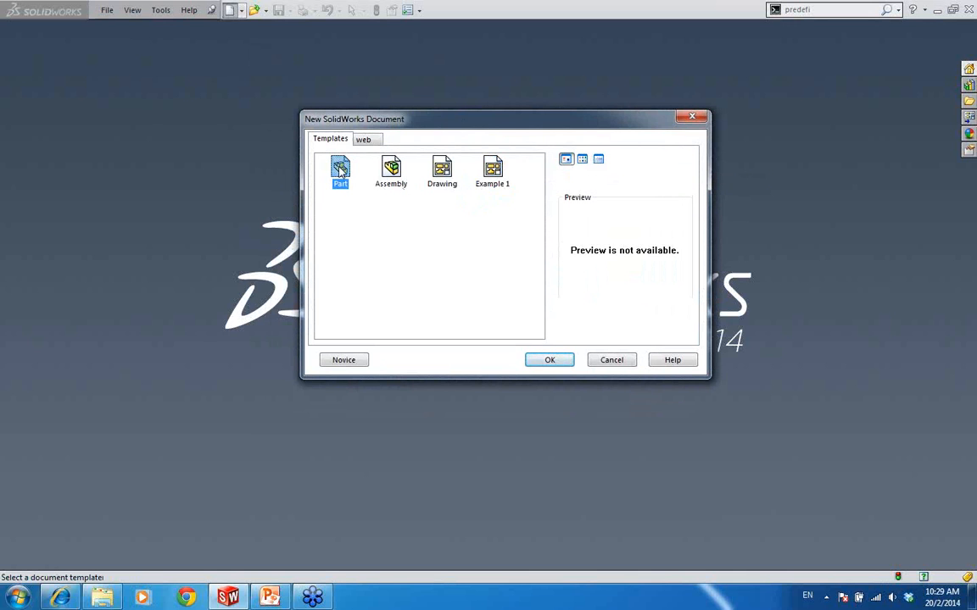
double_click(342, 173)
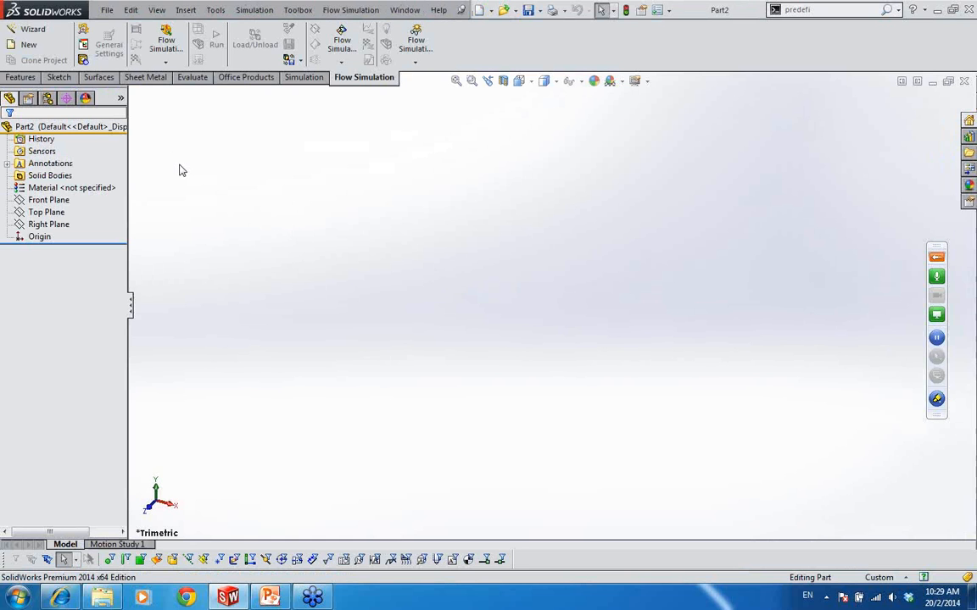
- Open the part's custom file properties and add a text property called Client
left_click(107, 10)
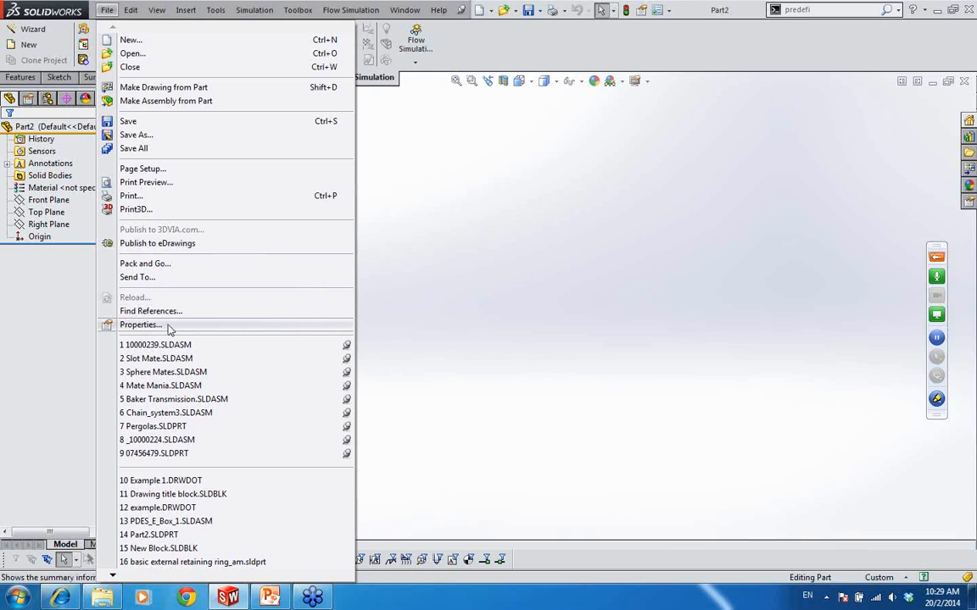
left_click(141, 325)
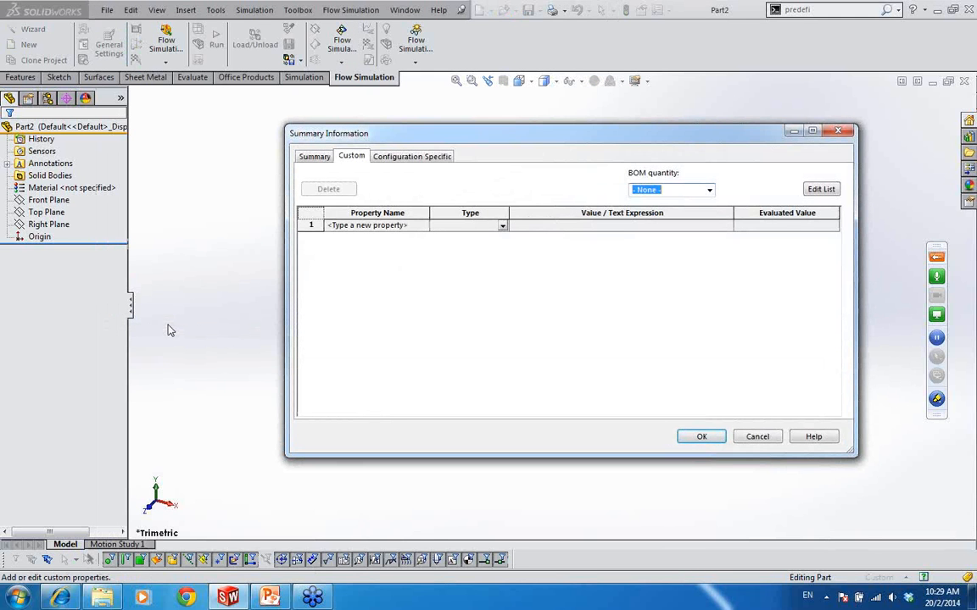
left_click_drag(559, 143, 473, 87)
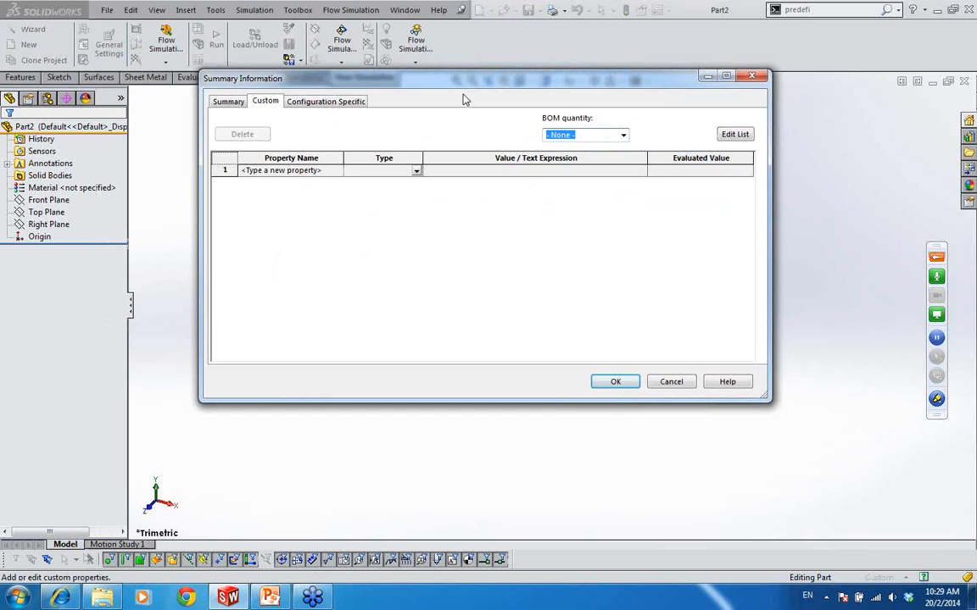
left_click(280, 170)
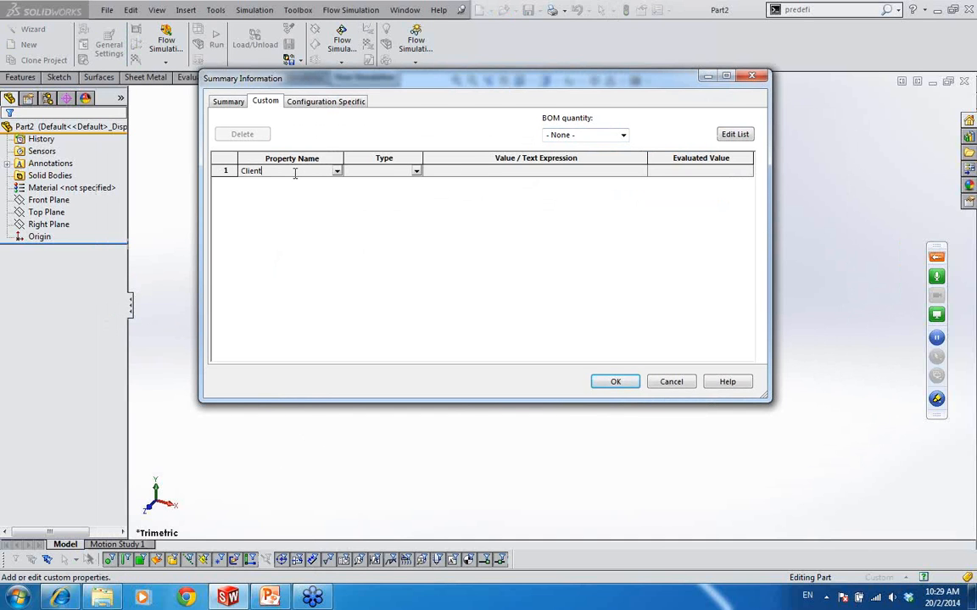
left_click(475, 172)
- Add two more custom text properties called Machine Name and Drawing Title
left_click(272, 181)
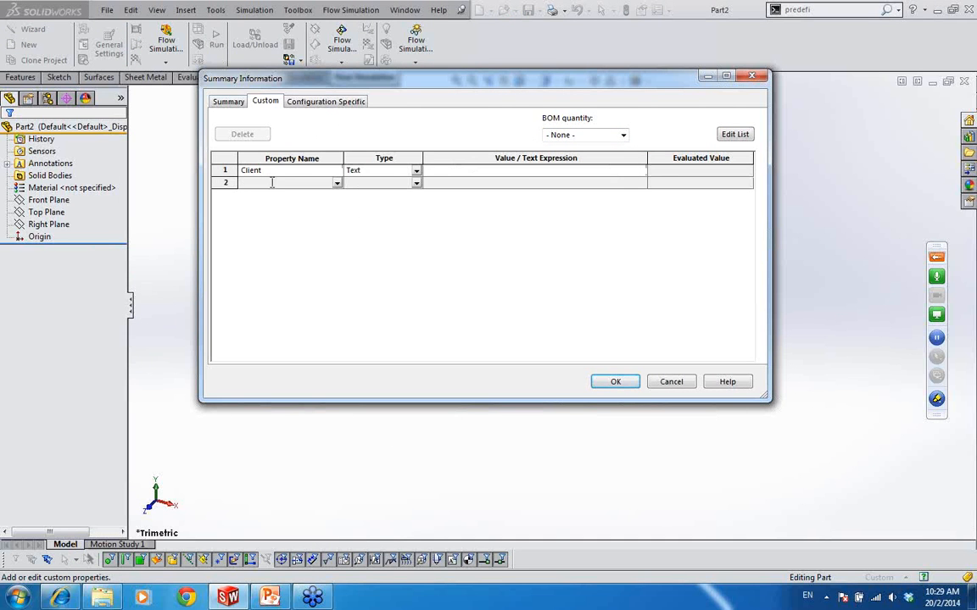
left_click_drag(514, 82, 514, 99)
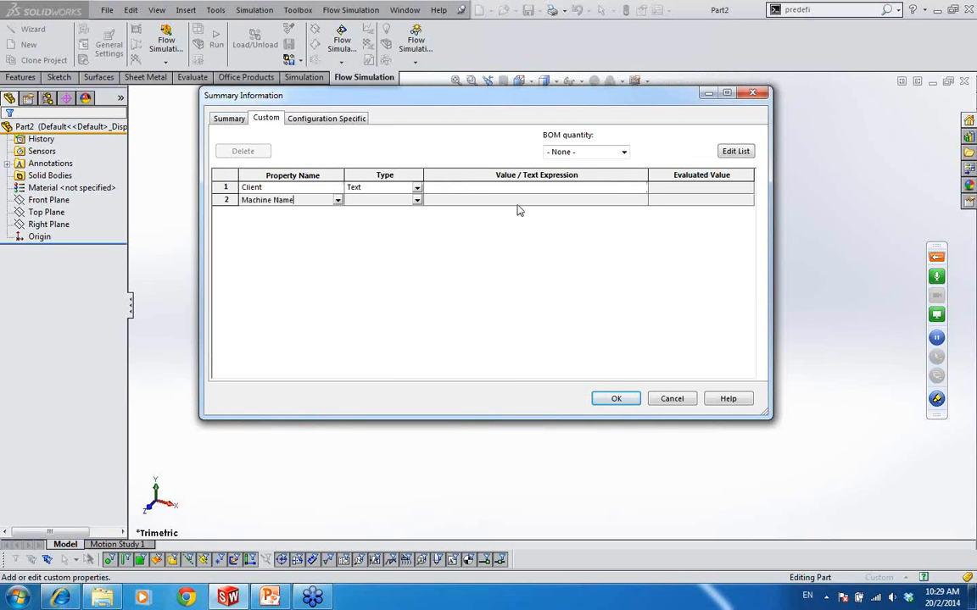
left_click(471, 199)
left_click(314, 213)
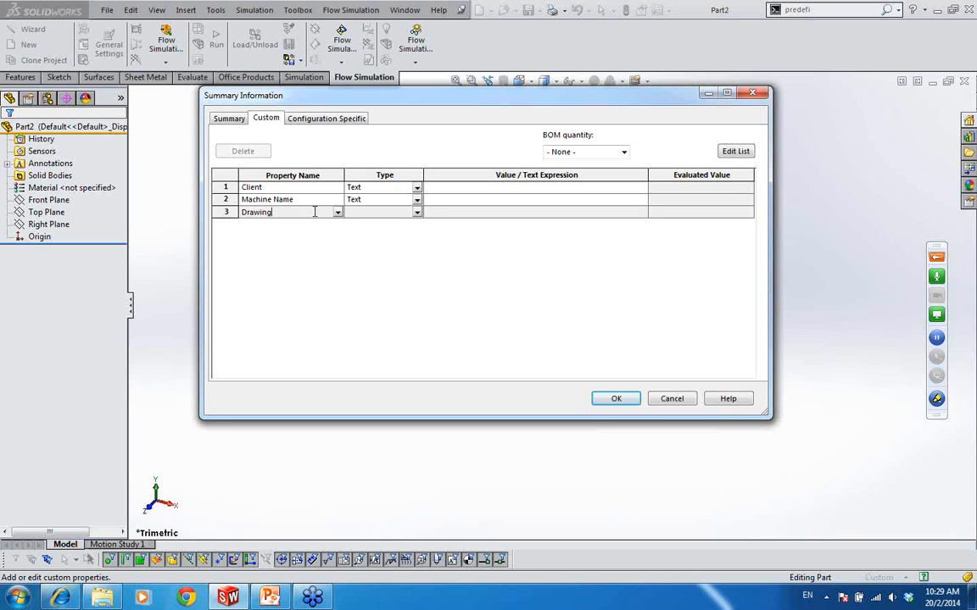
type("Drawing Title")
left_click(452, 213)
- Edit the value fields of the Client, Machine Name and Drawing Title properties and accept the custom properties
left_click(484, 189)
left_click(475, 201)
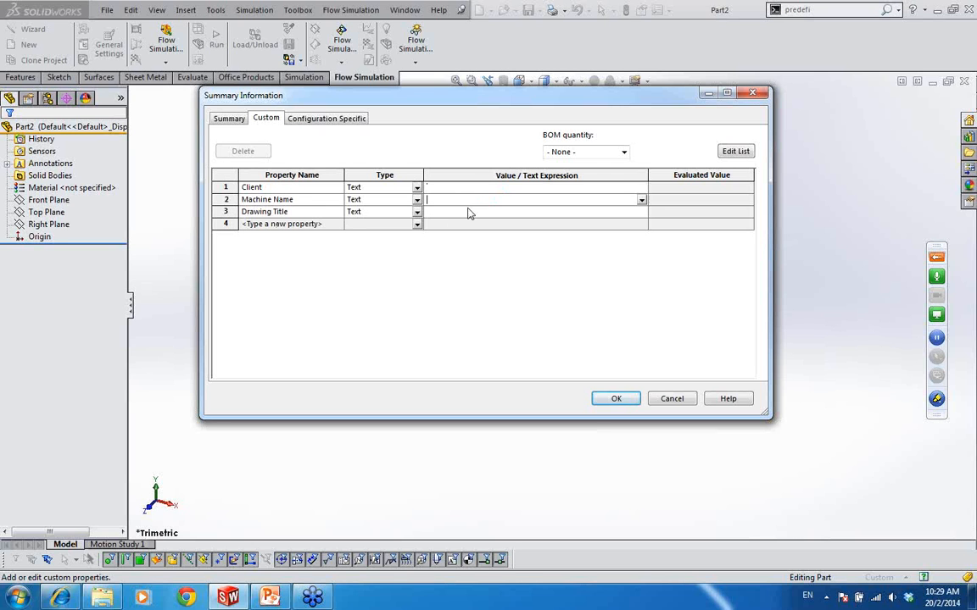
left_click(468, 211)
left_click(516, 187)
left_click(517, 200)
left_click(511, 213)
left_click(618, 399)
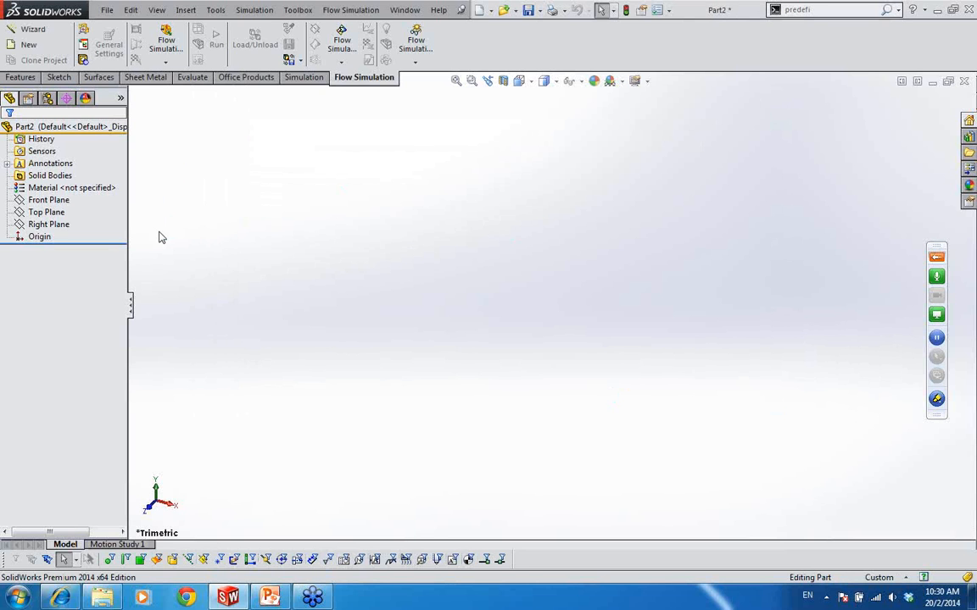
- Start a sketch on the Top Plane and draw a circle about 90 mm in diameter centred on the origin
left_click(24, 76)
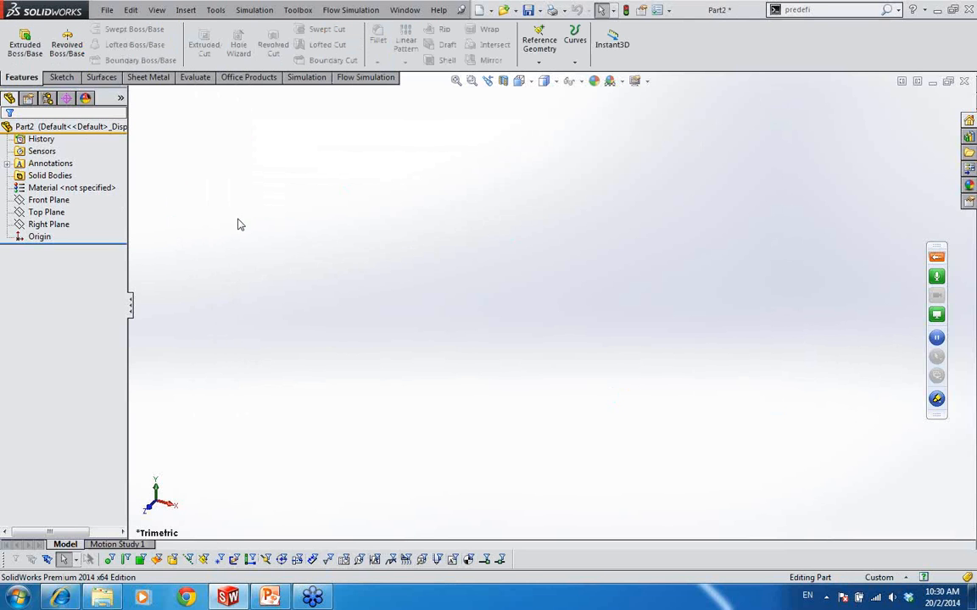
left_click(44, 212)
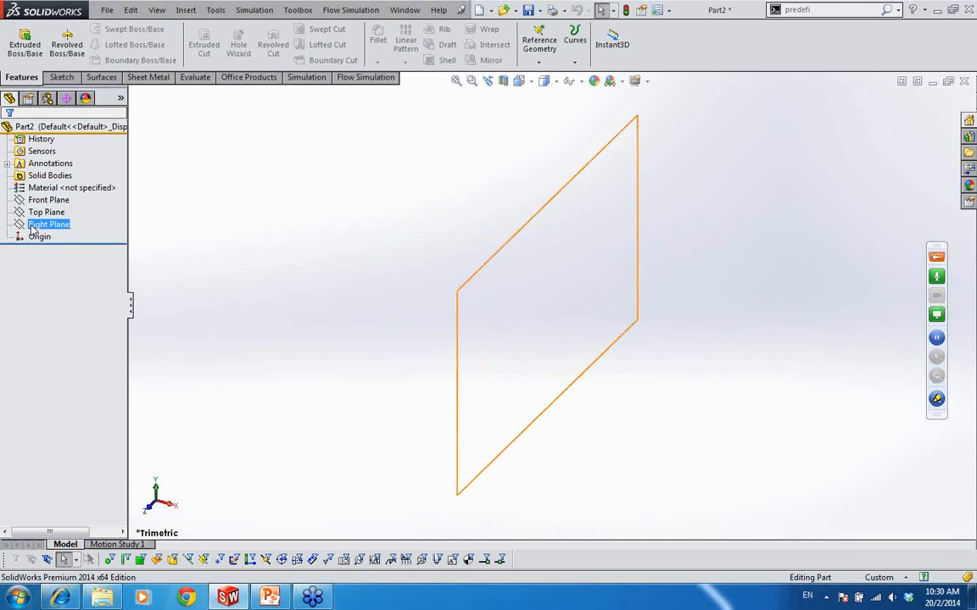
left_click(47, 212)
left_click(56, 197)
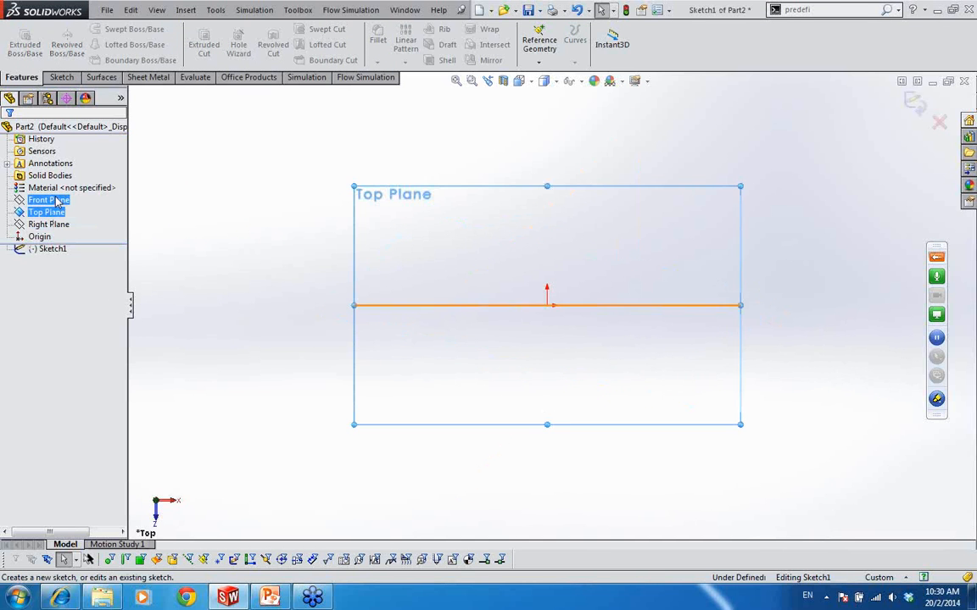
left_click(254, 201)
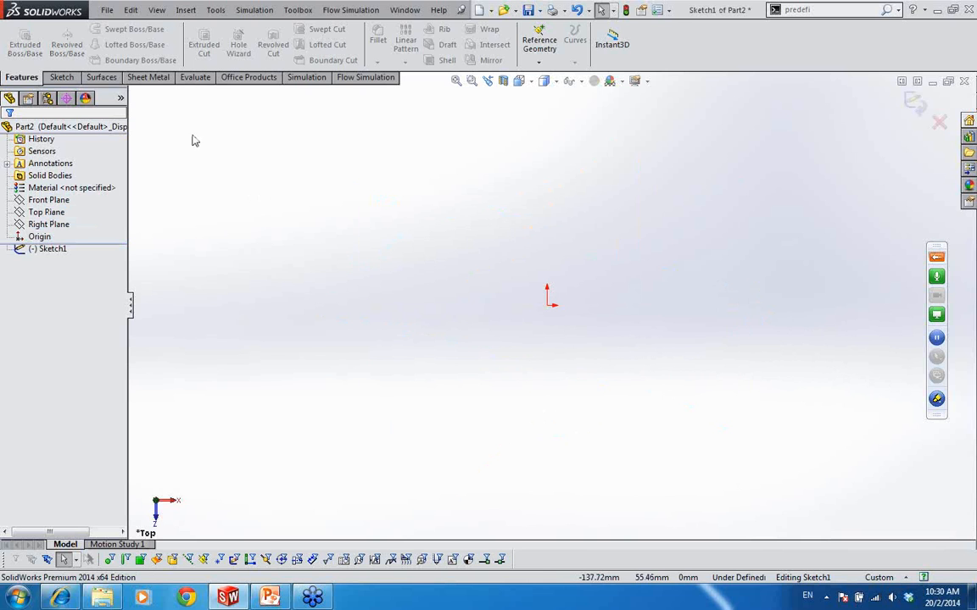
left_click(61, 78)
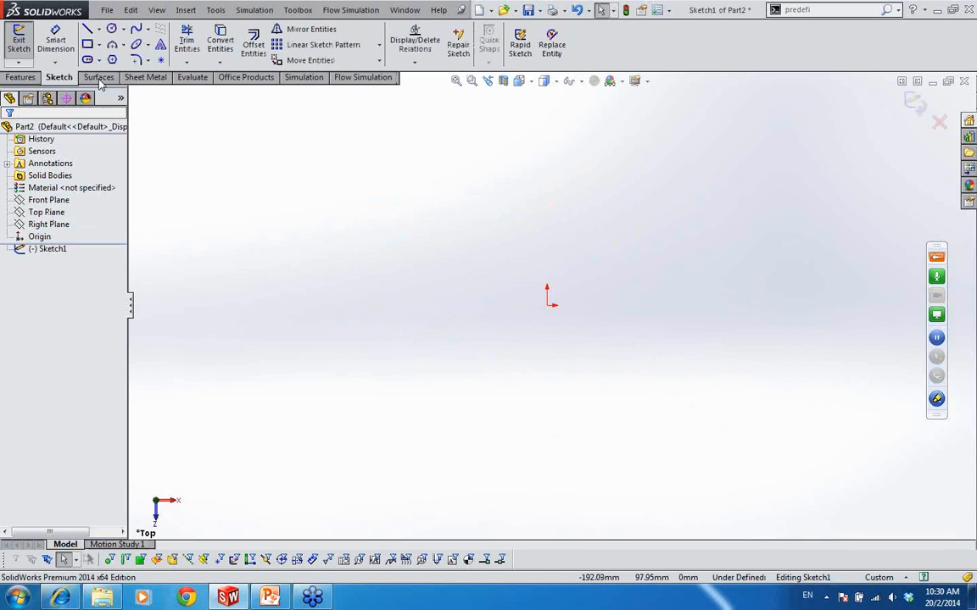
left_click(111, 28)
left_click(546, 305)
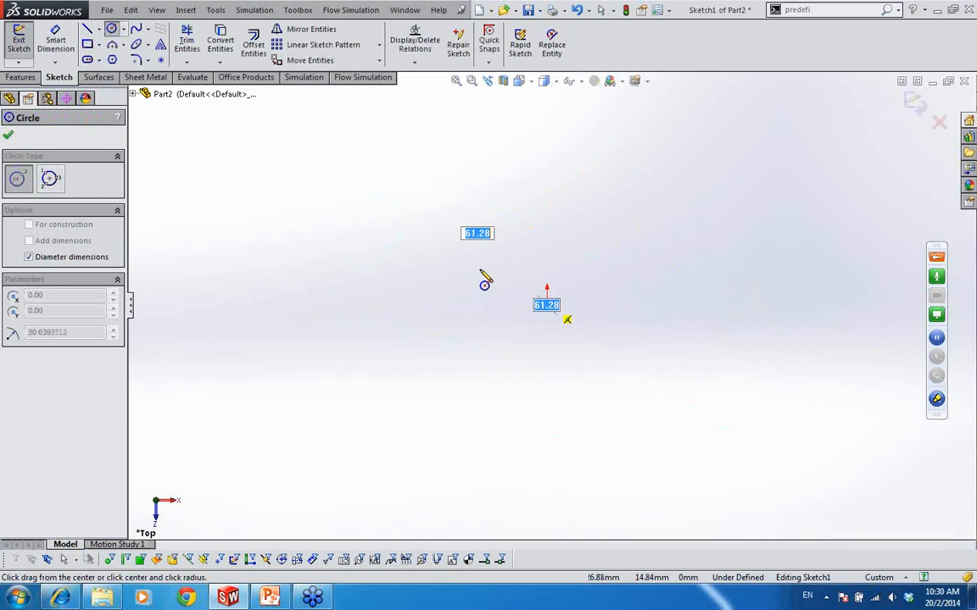
left_click(458, 271)
- Dimension the circle with a diameter of 100 mm
right_click_drag(394, 303, 395, 304)
left_click(576, 217)
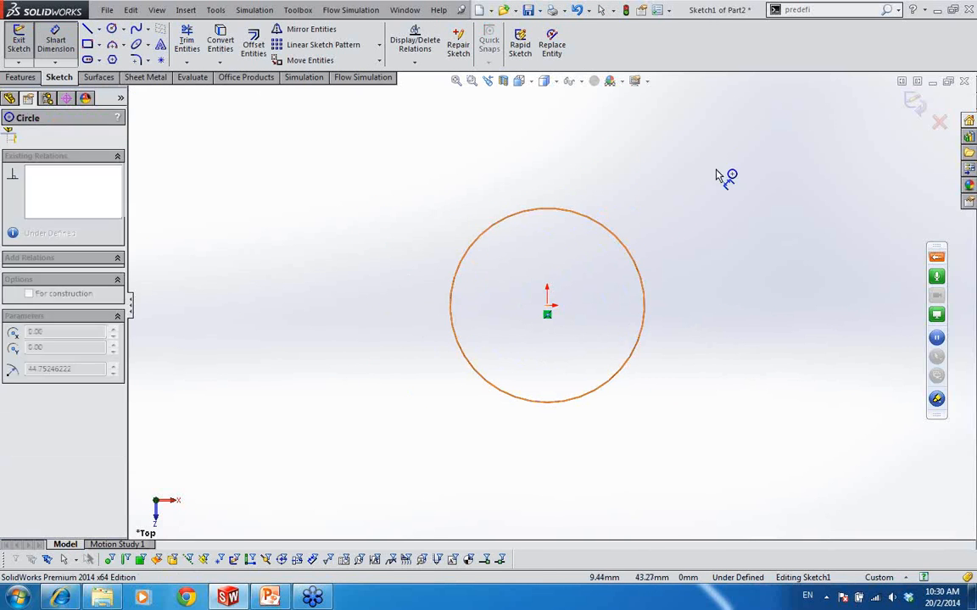
left_click(736, 167)
type("100")
key("Return")
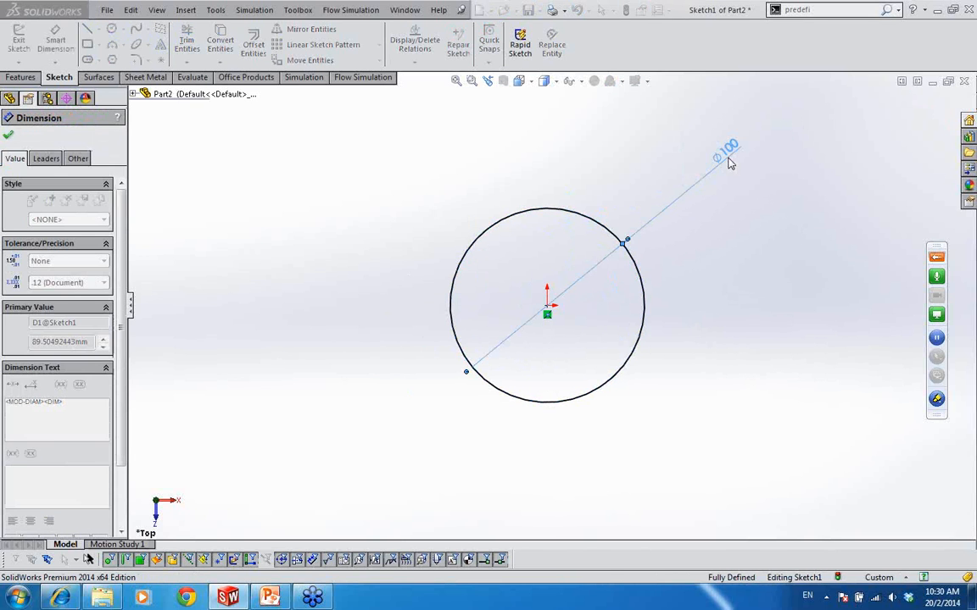
- Extrude the circle as a boss with a blind depth of 10 mm
left_click(20, 77)
left_click(25, 42)
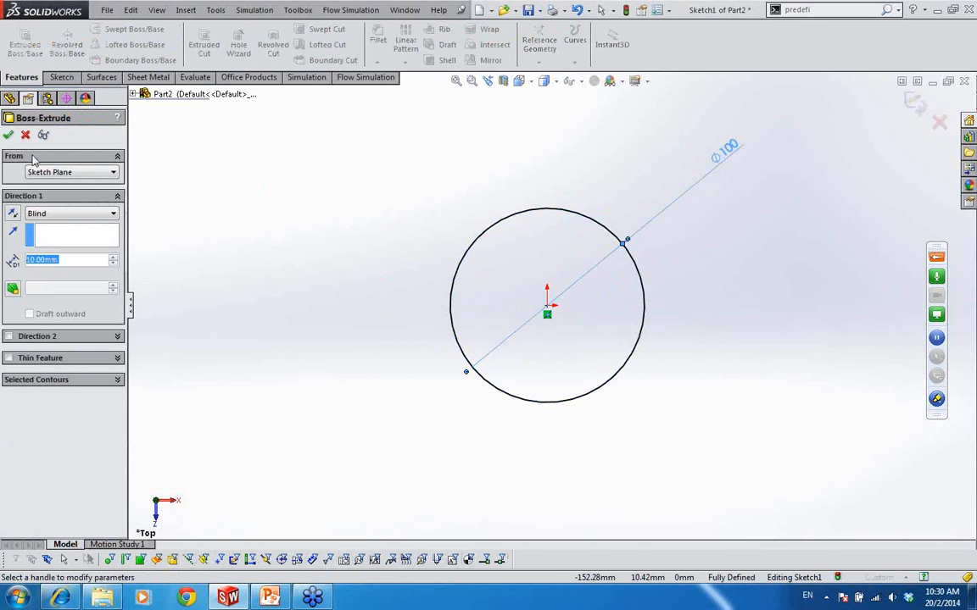
left_click(7, 134)
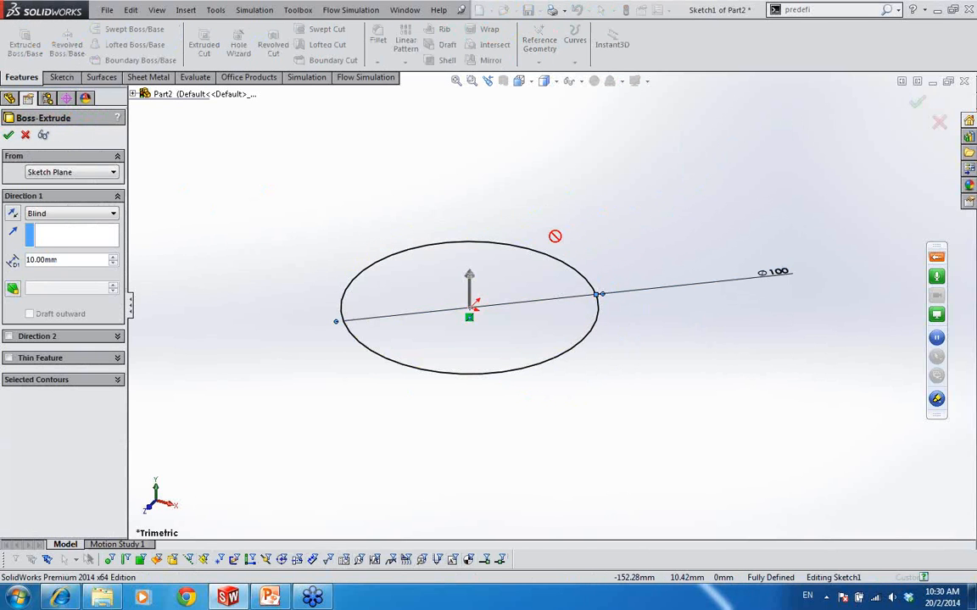
left_click(627, 230)
scroll(551, 315, "up", 1)
scroll(544, 334, "up", 1)
middle_click_drag(545, 334, 543, 355)
scroll(500, 390, "down", 2)
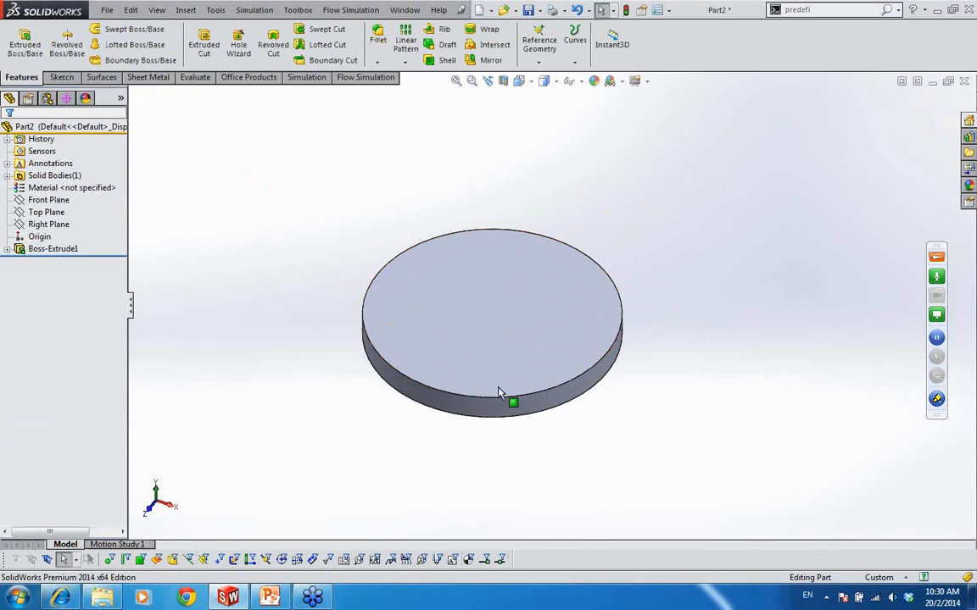
middle_click_drag(500, 392, 572, 331)
scroll(574, 330, "down", 1)
- Start saving the part and browse to the web folder on the desktop
left_click(529, 10)
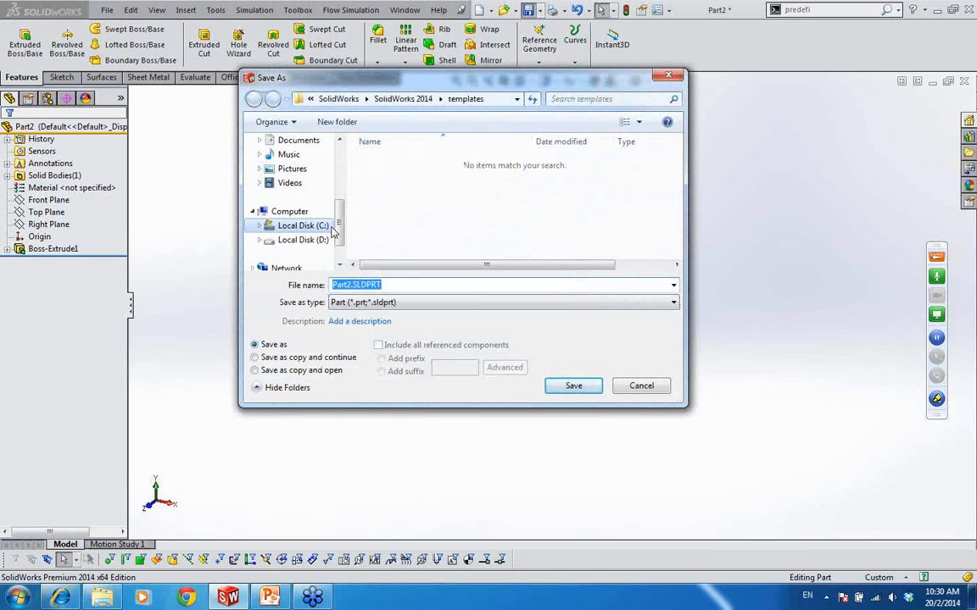
scroll(333, 174, "up", 3)
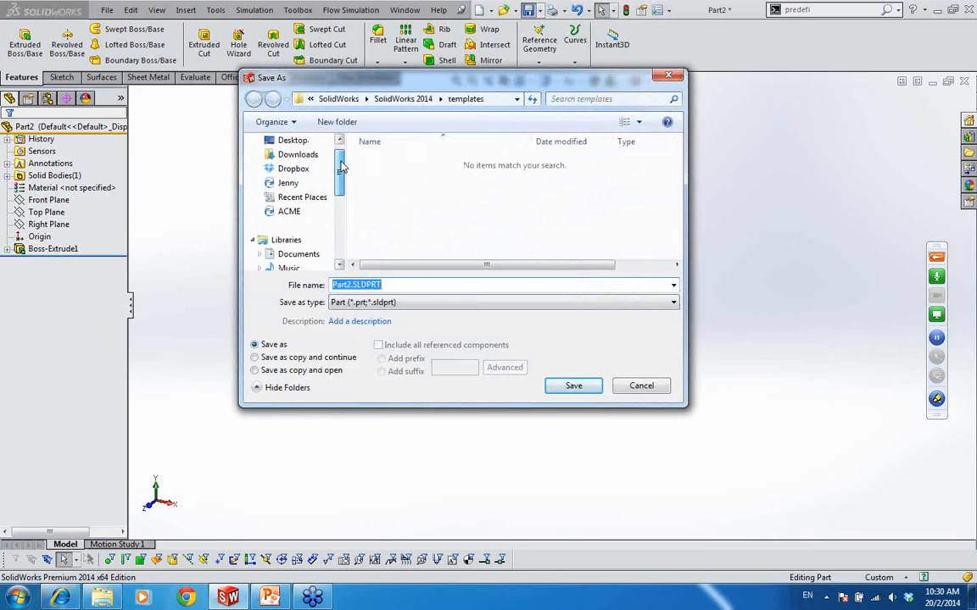
scroll(333, 173, "up", 1)
left_click(292, 160)
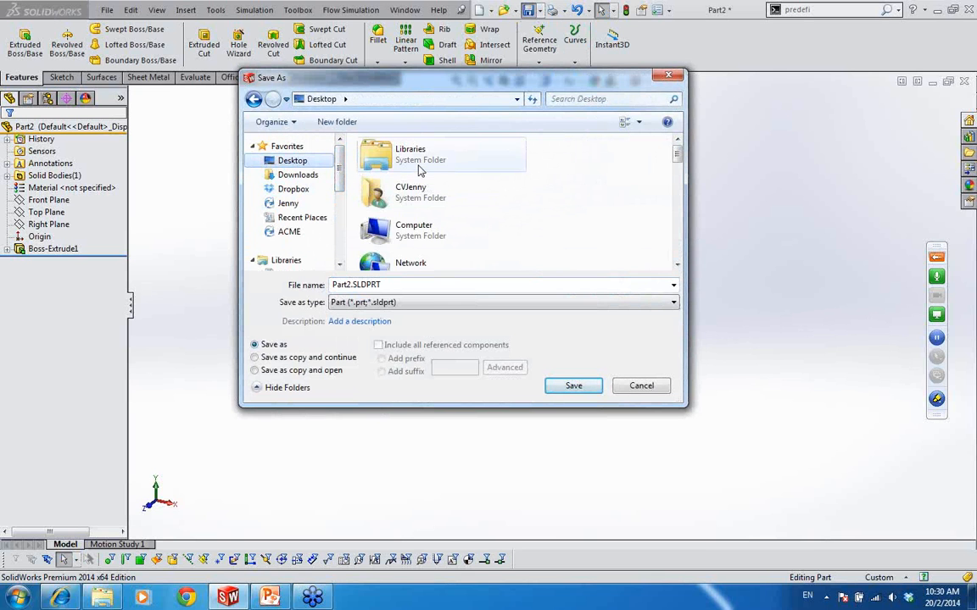
scroll(417, 195, "down", 5)
double_click(419, 218)
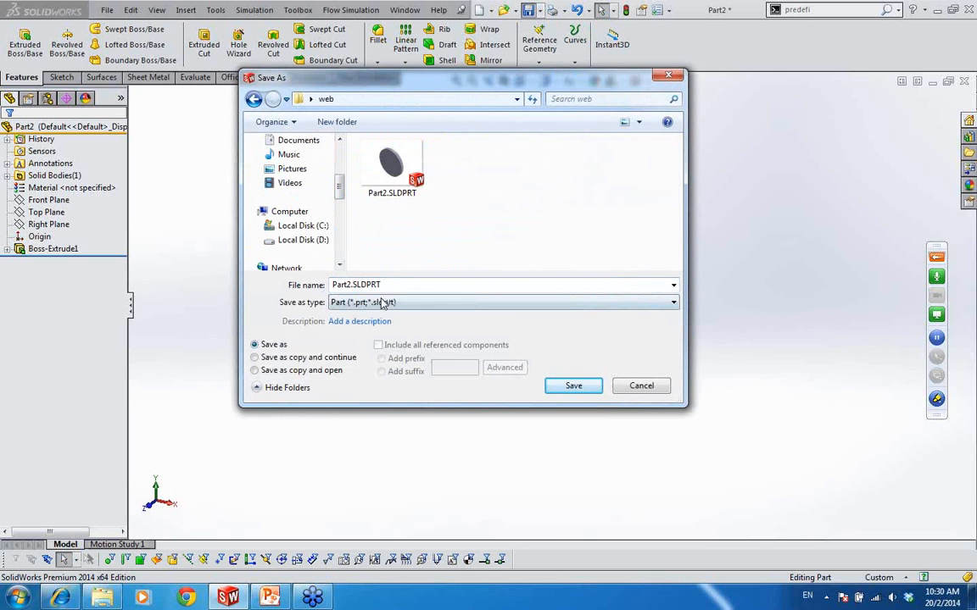
- Save the disc part in the web folder under the file name P3.SLDPRT
left_click(355, 285)
left_click(352, 285)
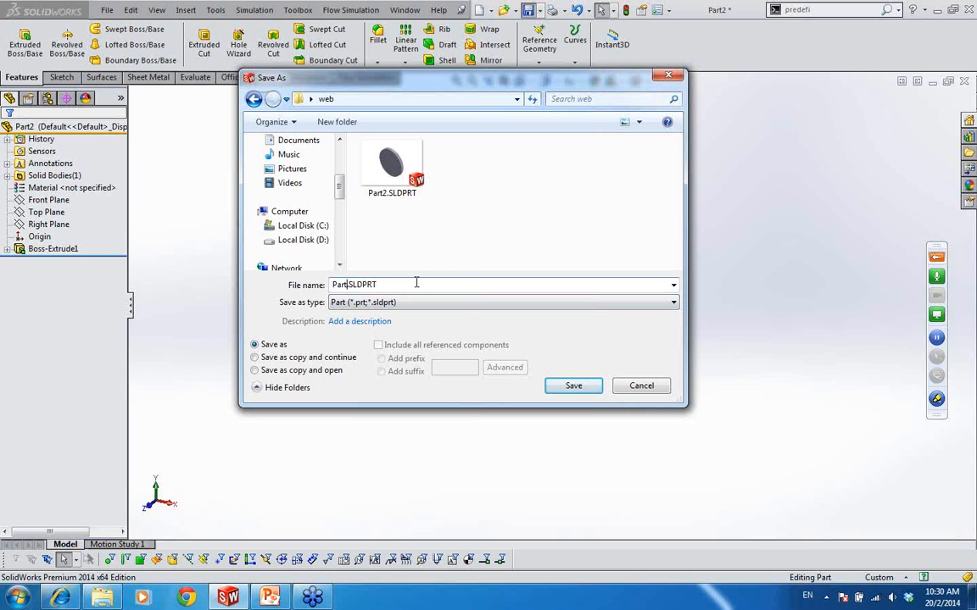
key("BackSpace")
key("BackSpace")
key("BackSpace")
key("BackSpace")
key("BackSpace")
key("BackSpace")
type("P3")
left_click(573, 384)
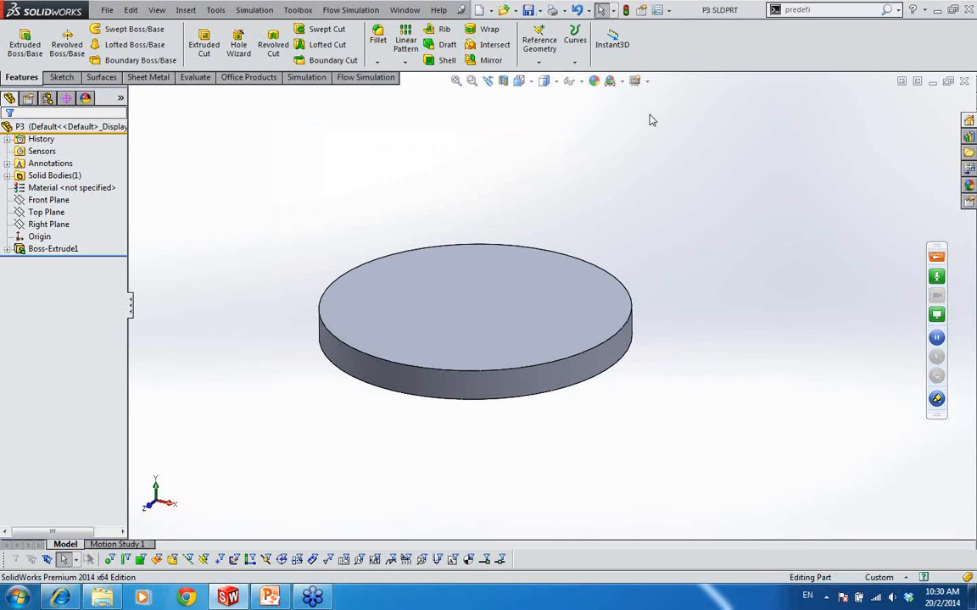
- Close the P3 part document
middle_click_drag(562, 283, 612, 301)
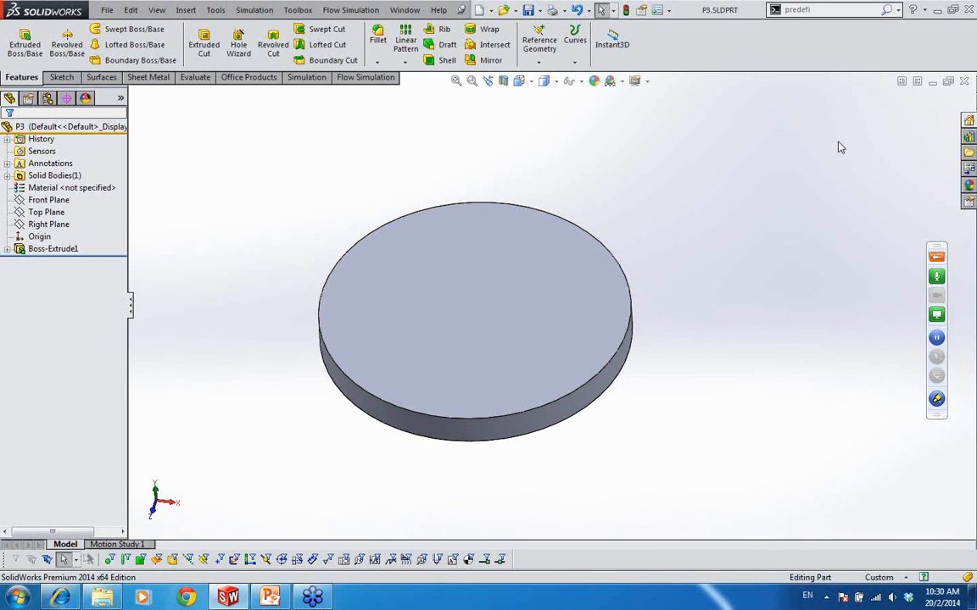
left_click(967, 83)
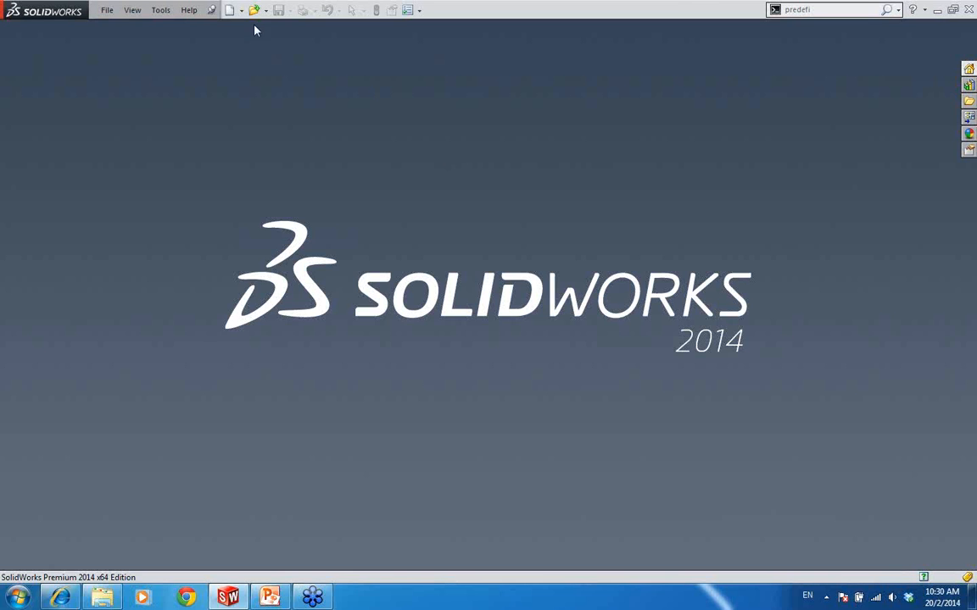
- Create a new drawing from the Example 1 template and dismiss the sheet format and size selection
left_click(229, 11)
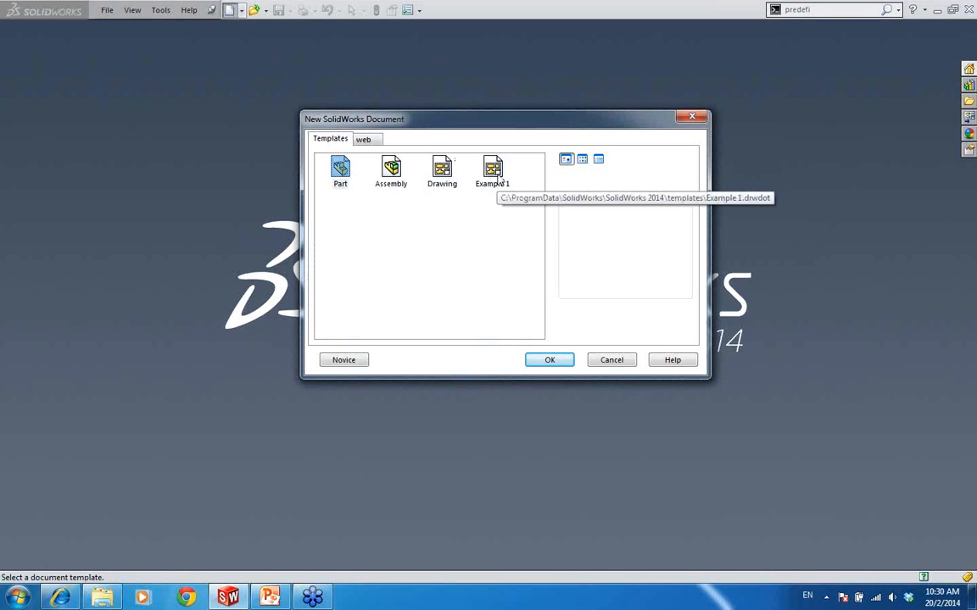
double_click(495, 172)
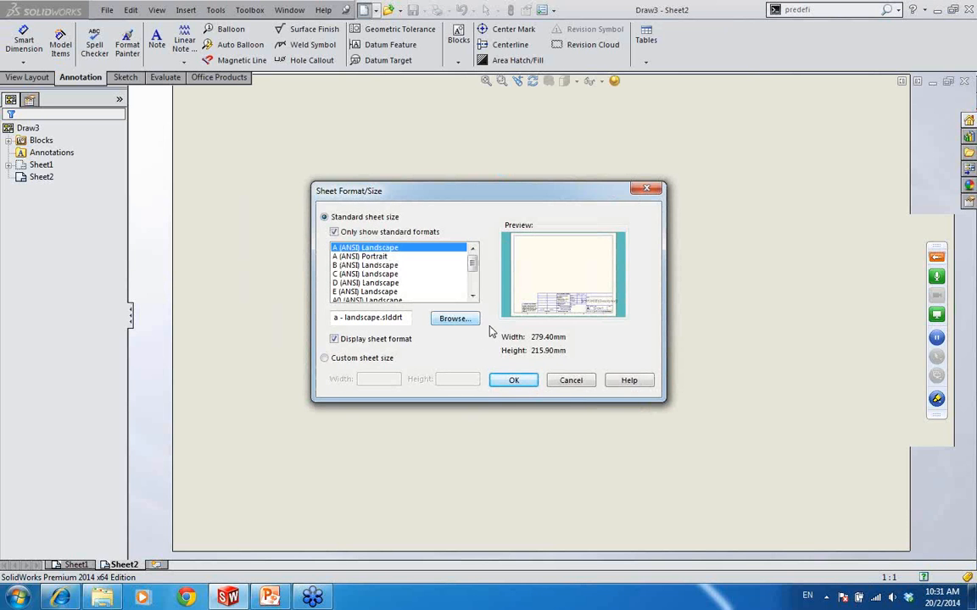
left_click(572, 380)
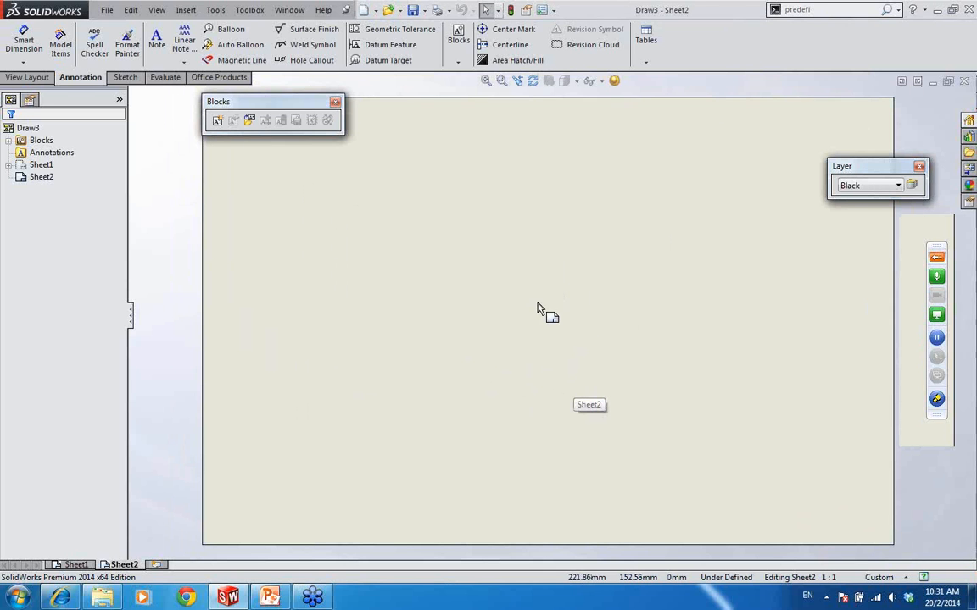
- Enter sheet format editing on Sheet2 and return to the sheet
left_click_drag(297, 100, 270, 103)
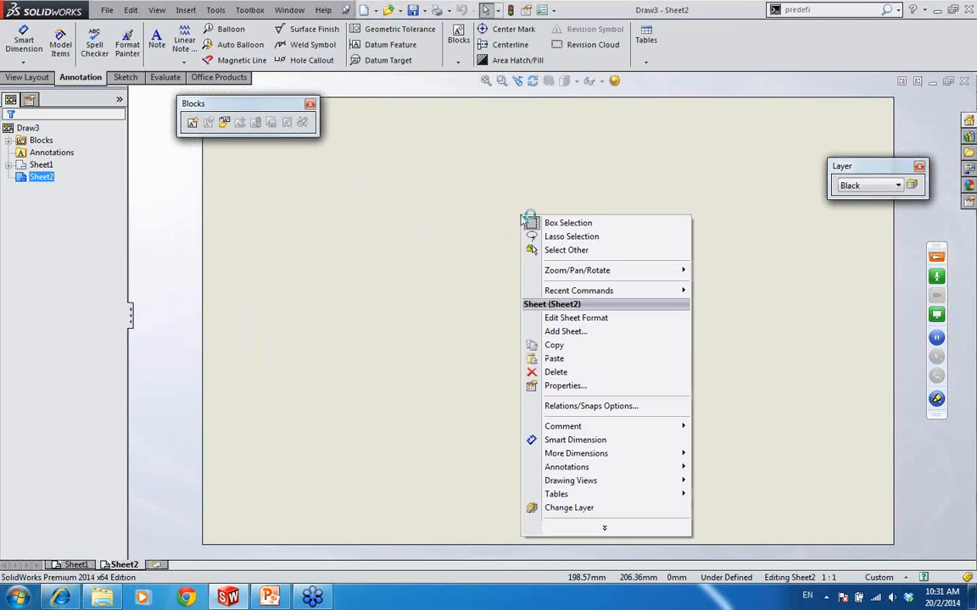
left_click(459, 205)
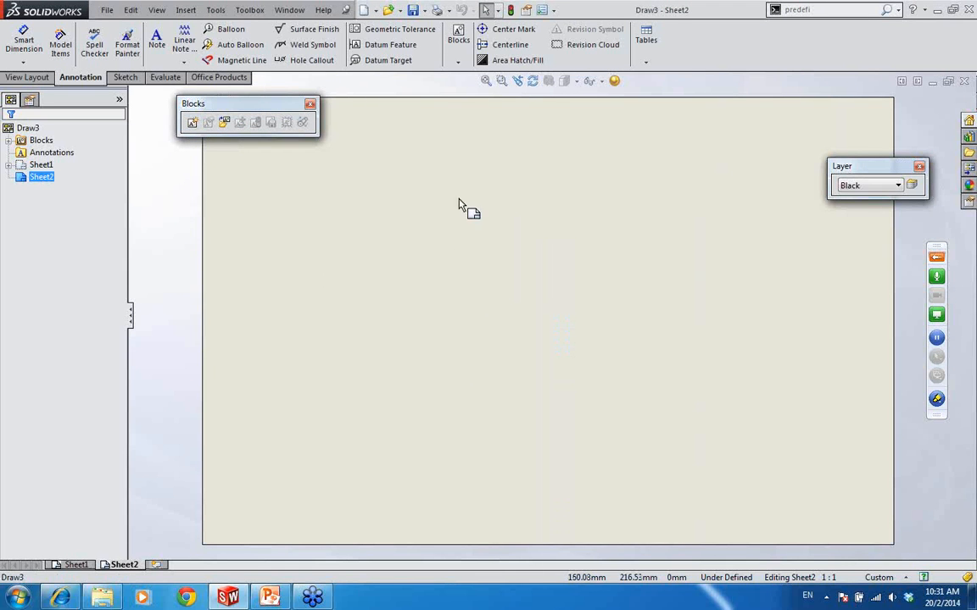
right_click(525, 172)
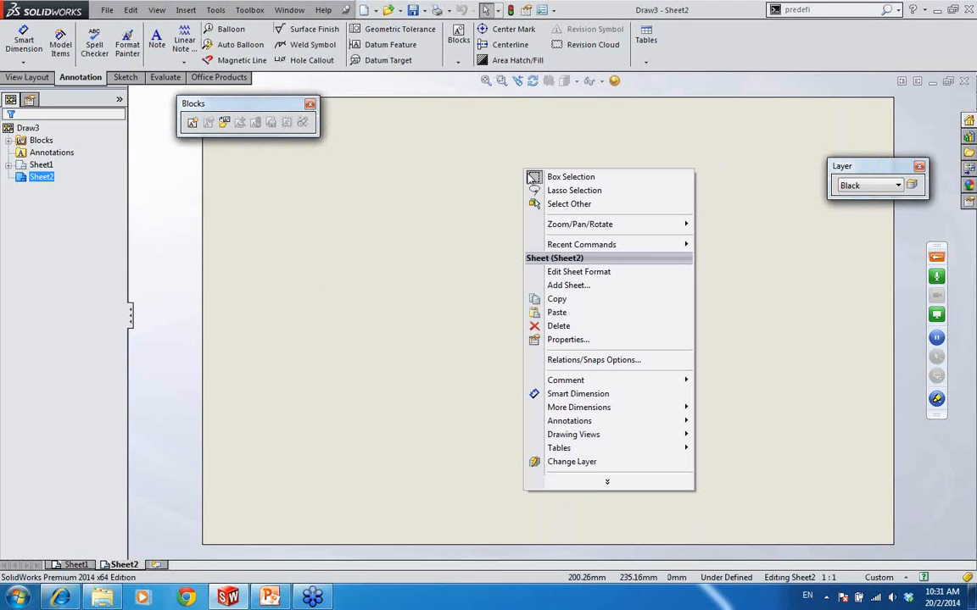
left_click(585, 271)
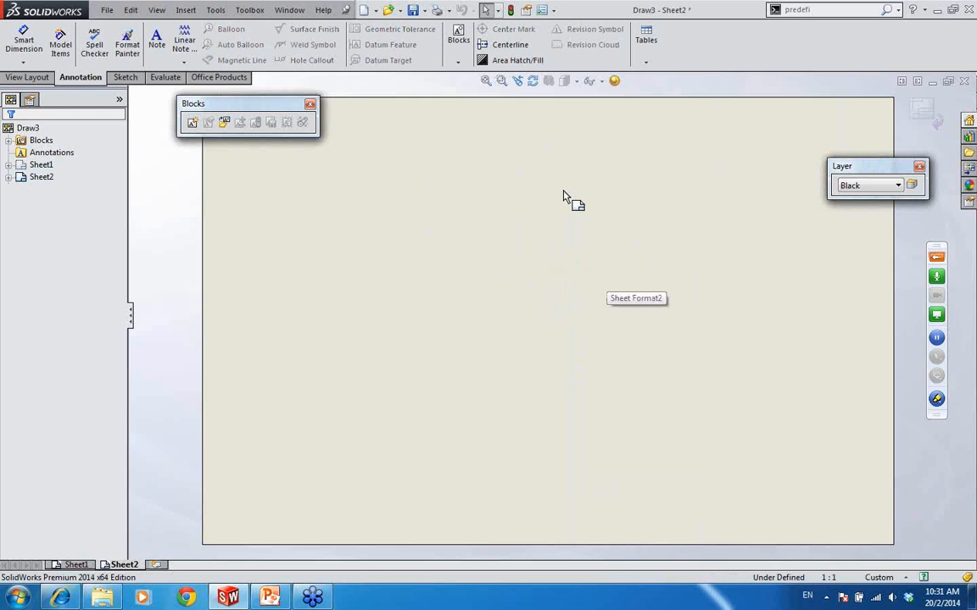
right_click(519, 239)
left_click(824, 117)
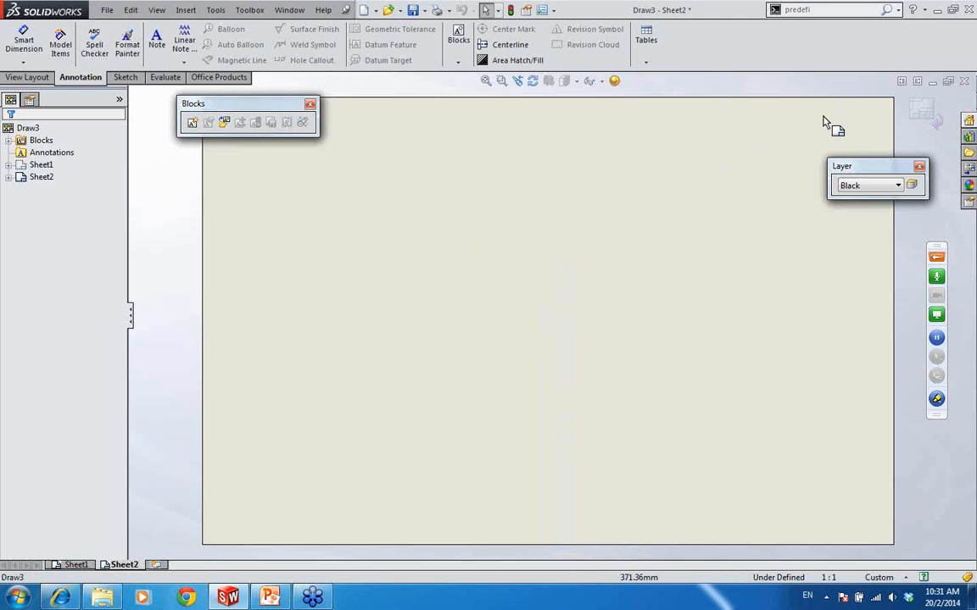
left_click(923, 110)
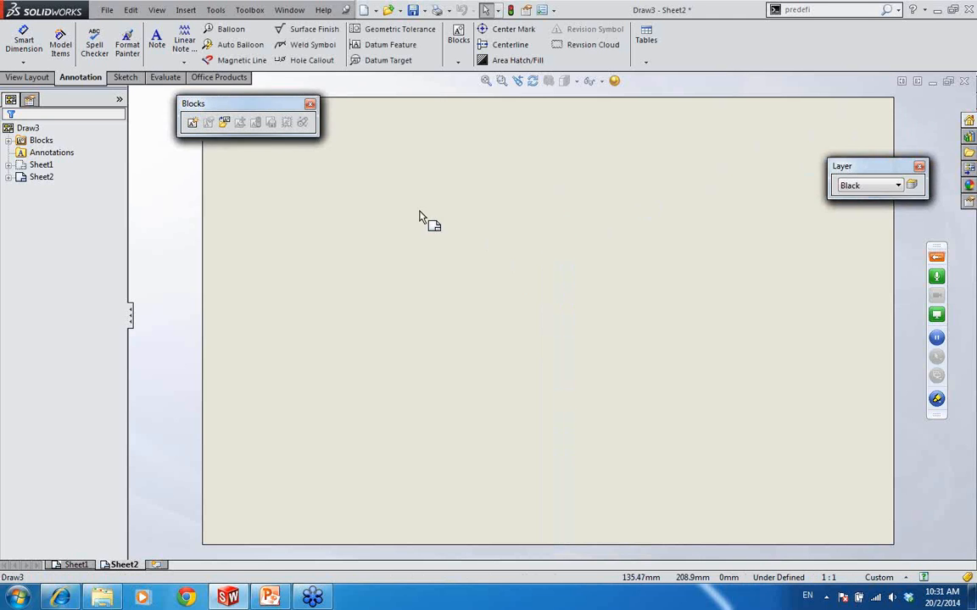
- Open the Sheet2 properties and switch the sheet from a custom size to a standard sheet size
right_click(525, 196)
left_click(578, 364)
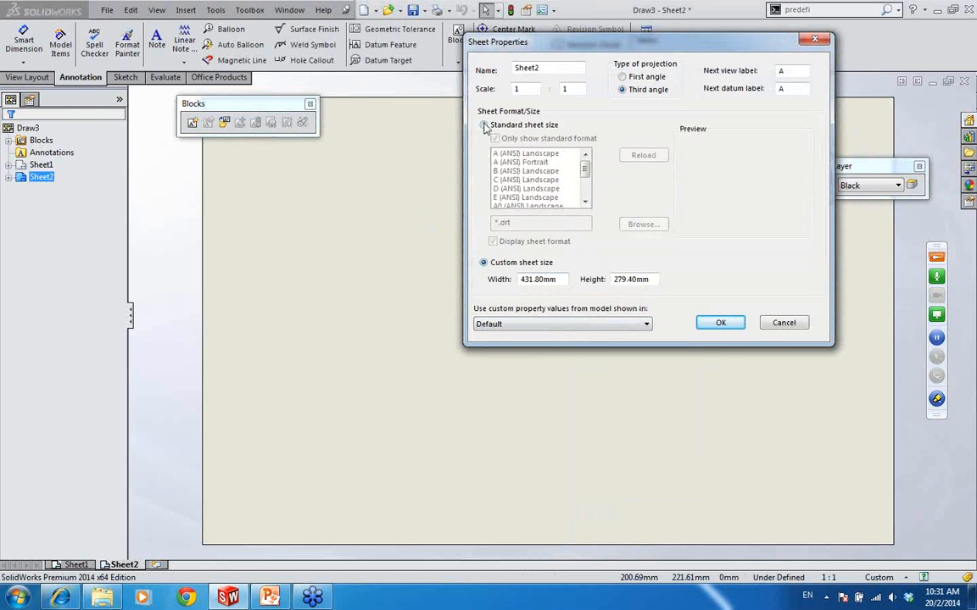
left_click(484, 124)
scroll(584, 168, "down", 1)
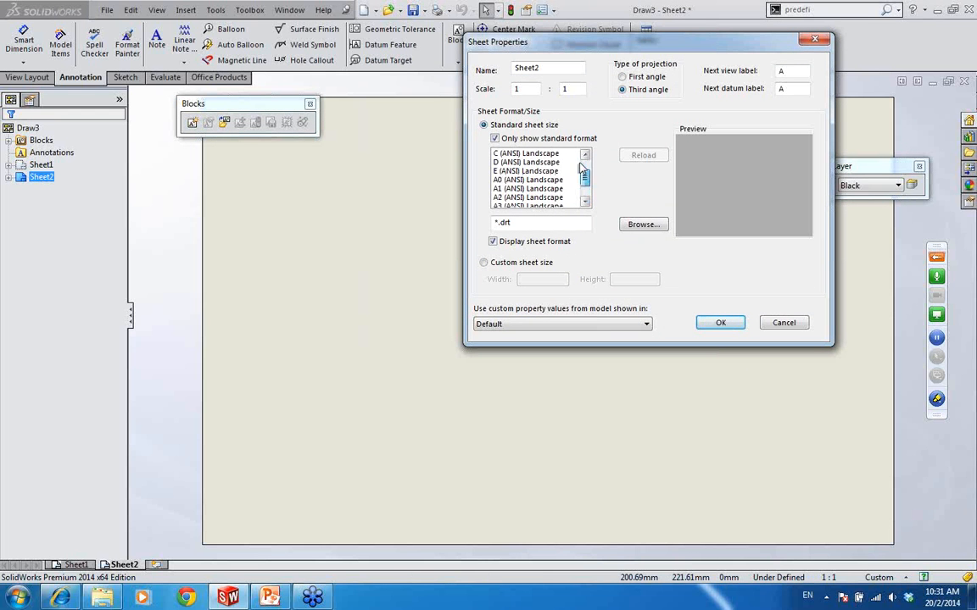
scroll(581, 166, "up", 1)
left_click_drag(700, 47, 619, 64)
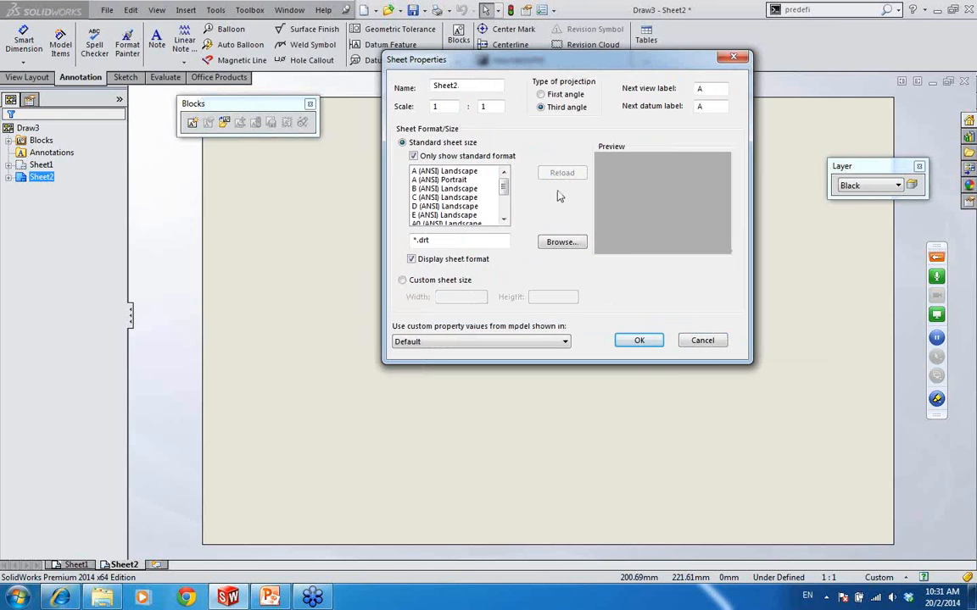
- Try to apply the Example.slddrt sheet format to Sheet2
left_click(571, 245)
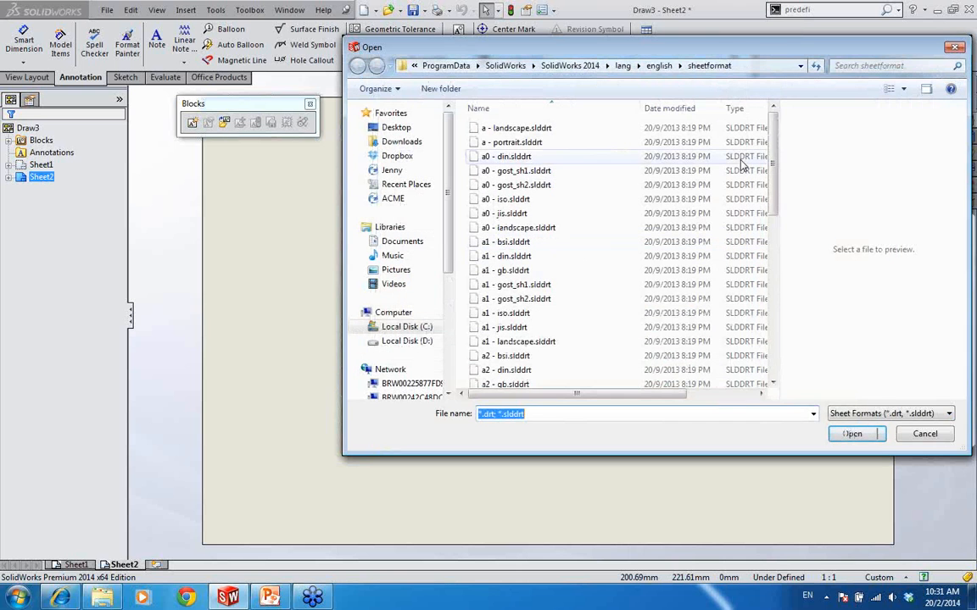
left_click_drag(774, 157, 771, 325)
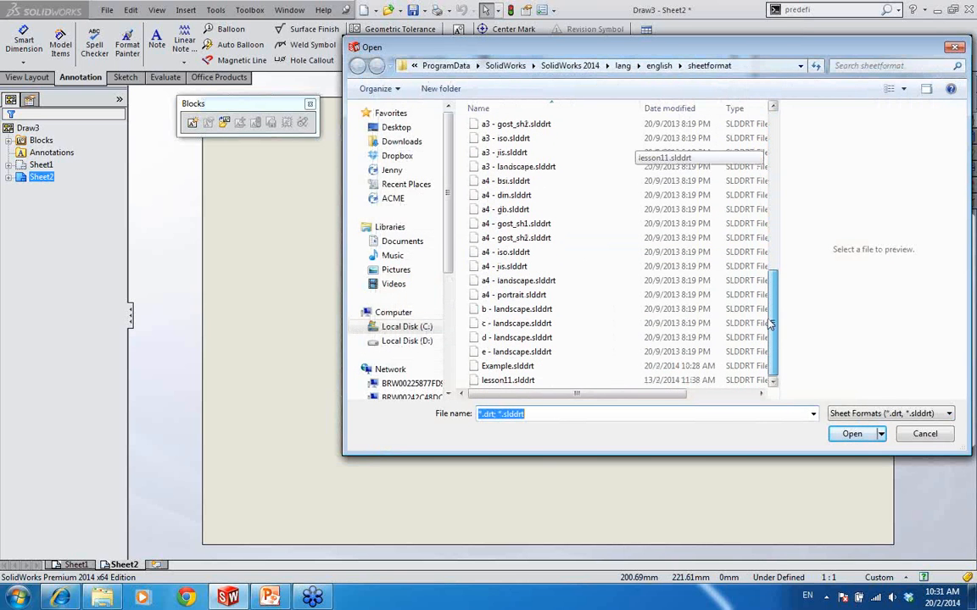
left_click(519, 368)
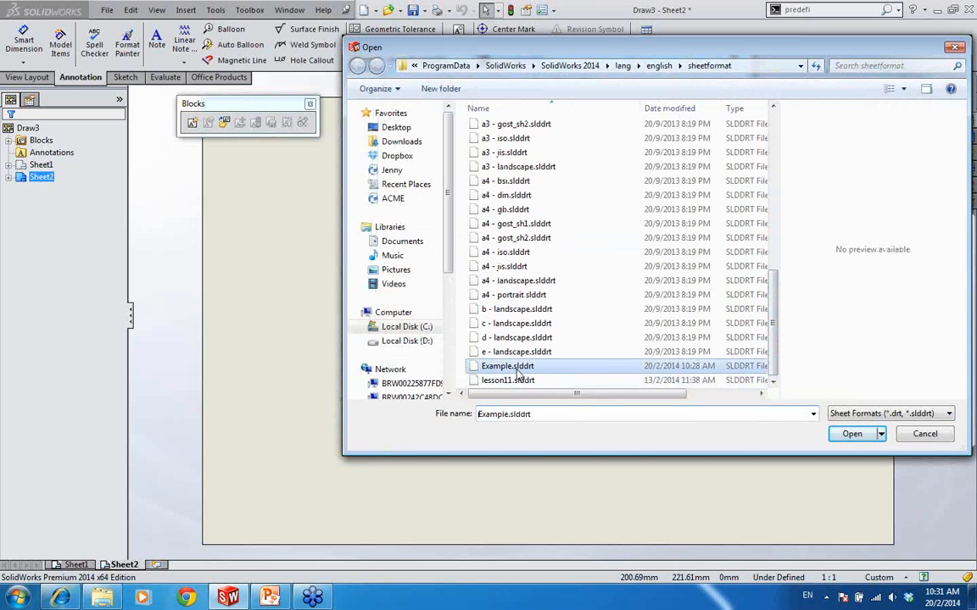
left_click(853, 433)
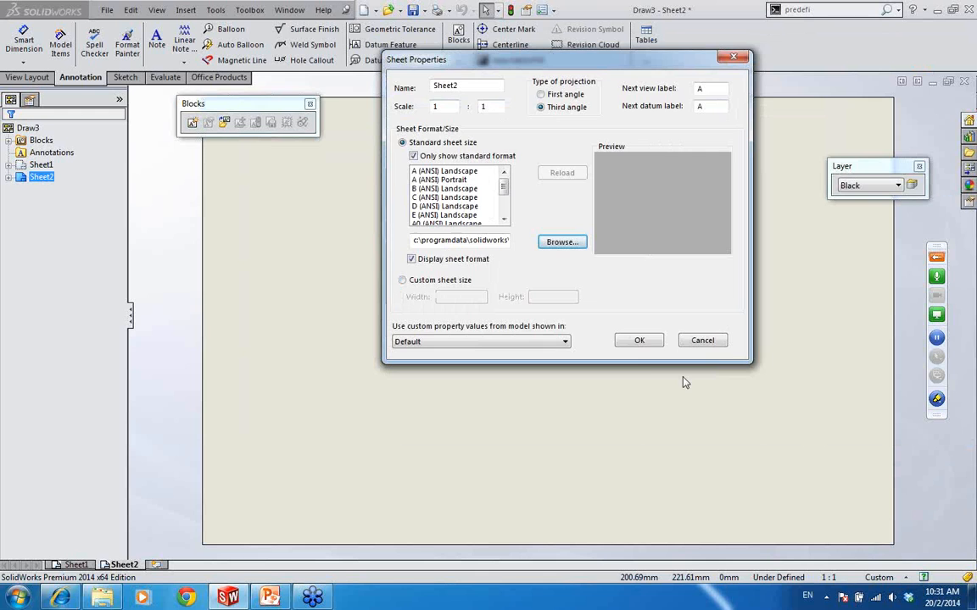
left_click(638, 342)
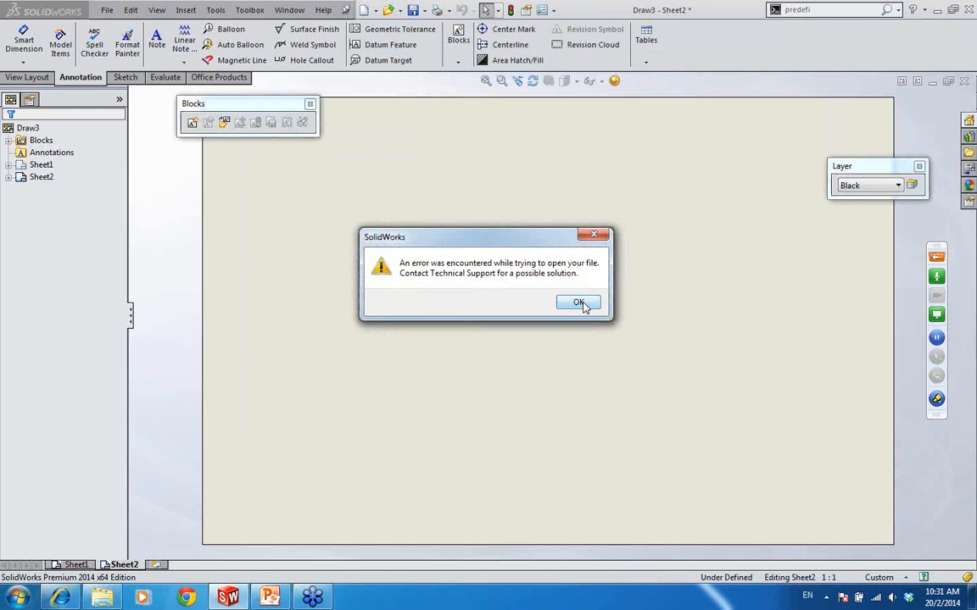
left_click(579, 304)
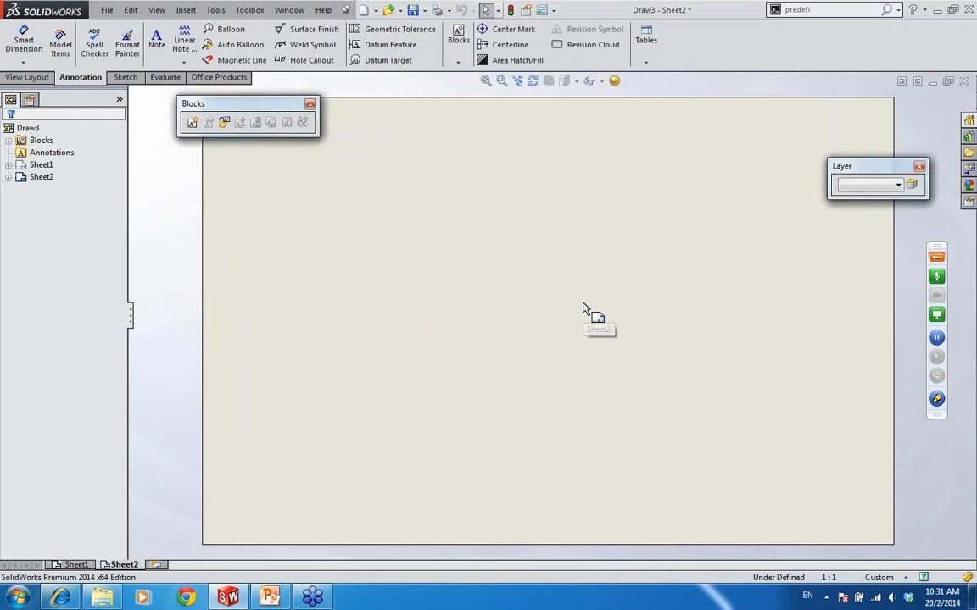
- Close the drawing without saving and create another new drawing from the Example 1 template
left_click(964, 81)
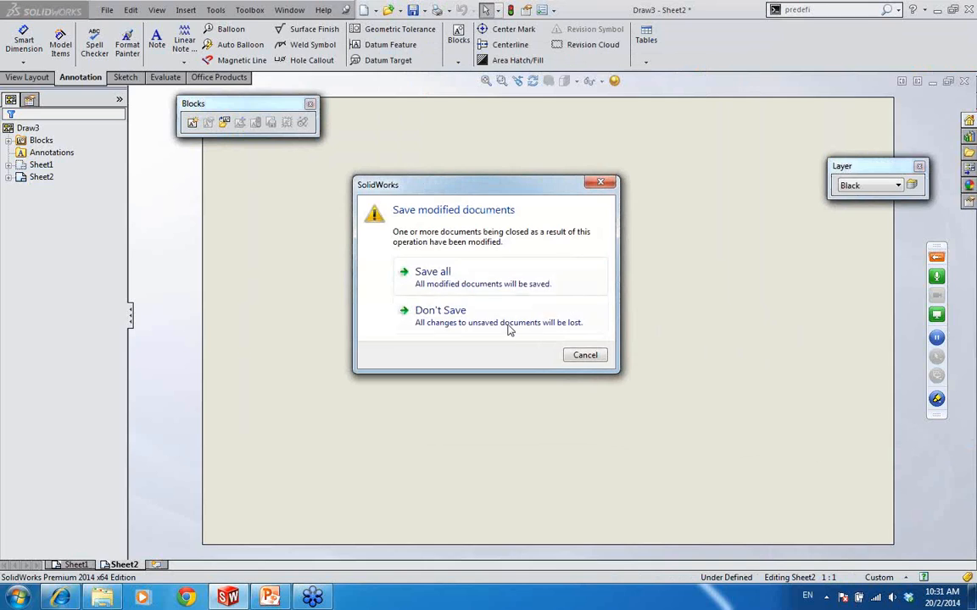
left_click(507, 331)
left_click(229, 12)
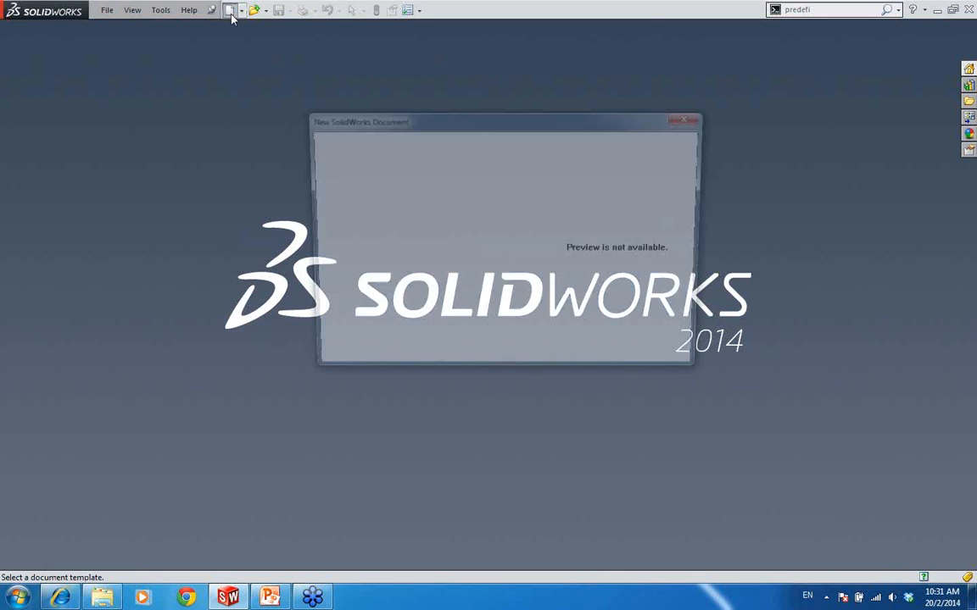
left_click(493, 171)
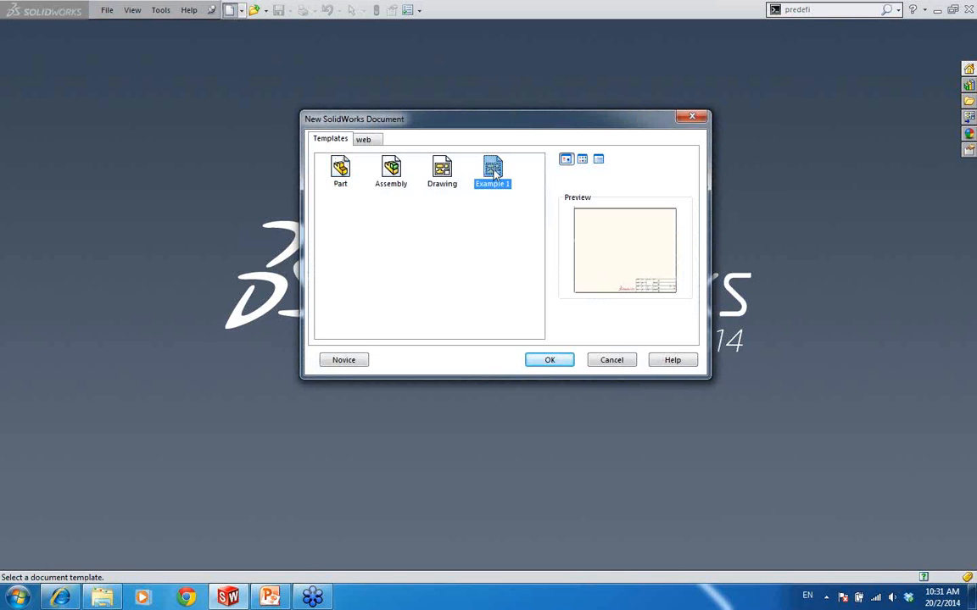
double_click(494, 169)
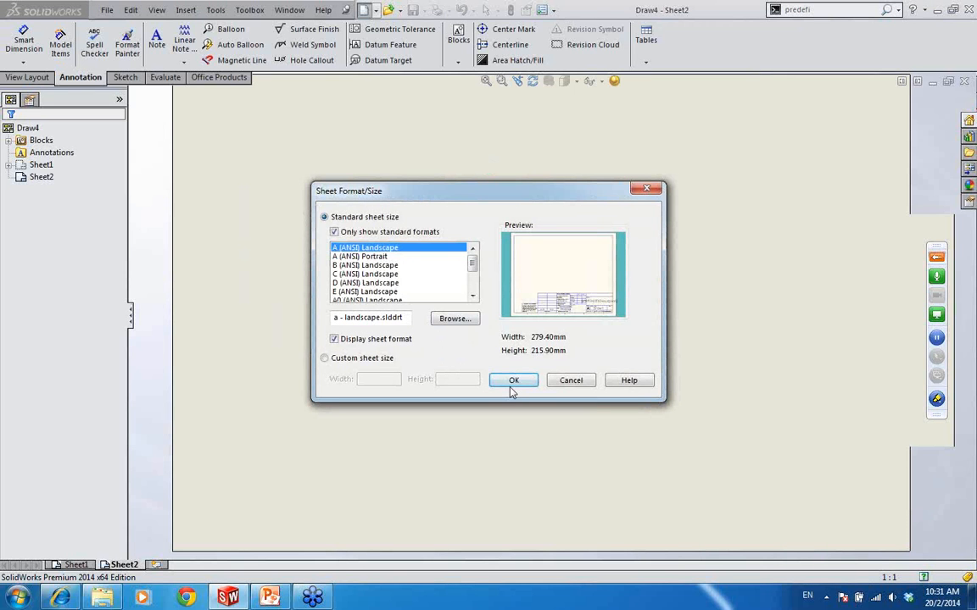
- Try to load Example.slddrt as the new drawing's standard sheet format
mouse_move(474, 261)
left_mouse_down()
mouse_move(472, 294)
mouse_move(472, 261)
left_mouse_up()
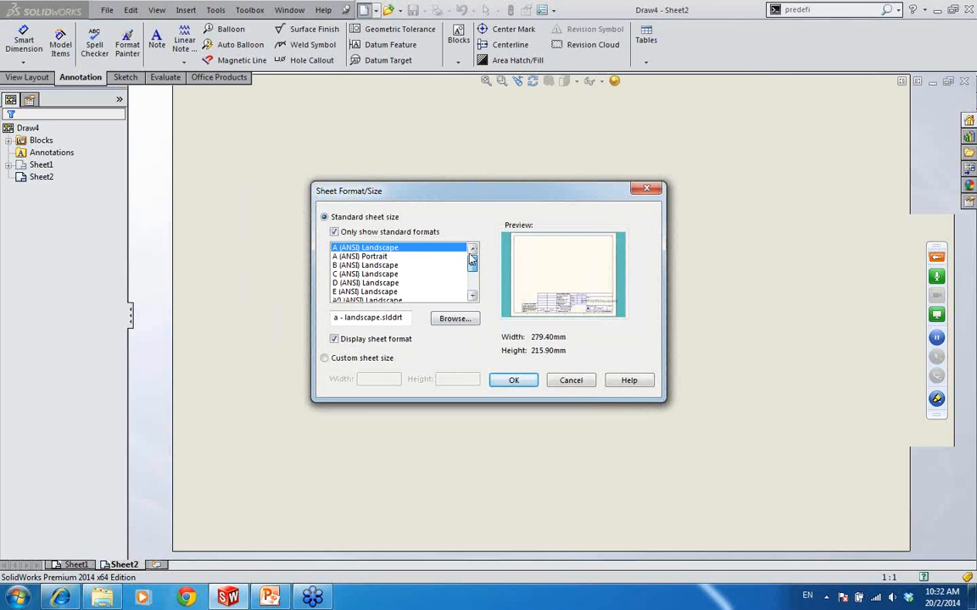
left_click(456, 319)
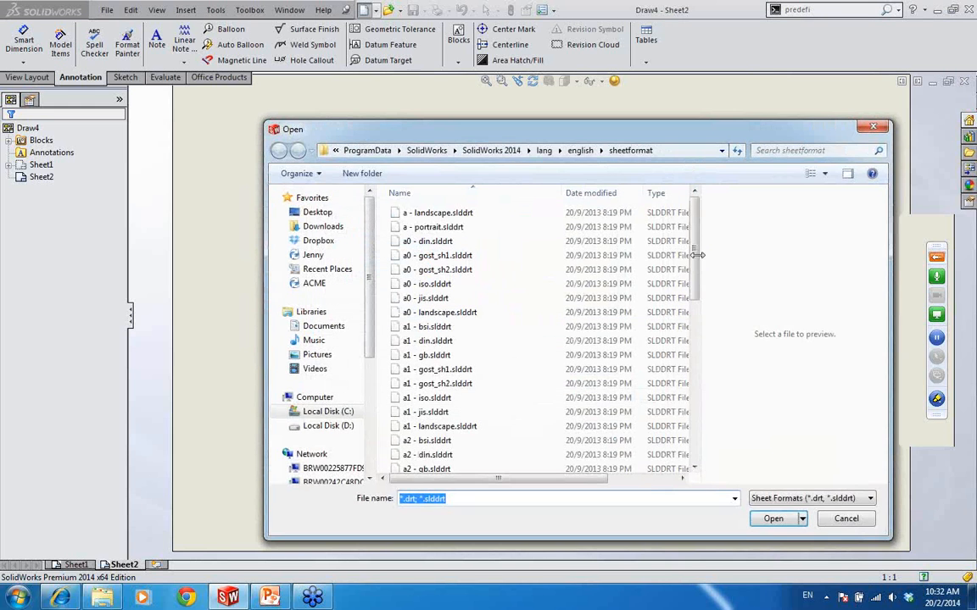
left_click_drag(691, 255, 692, 433)
left_click(509, 451)
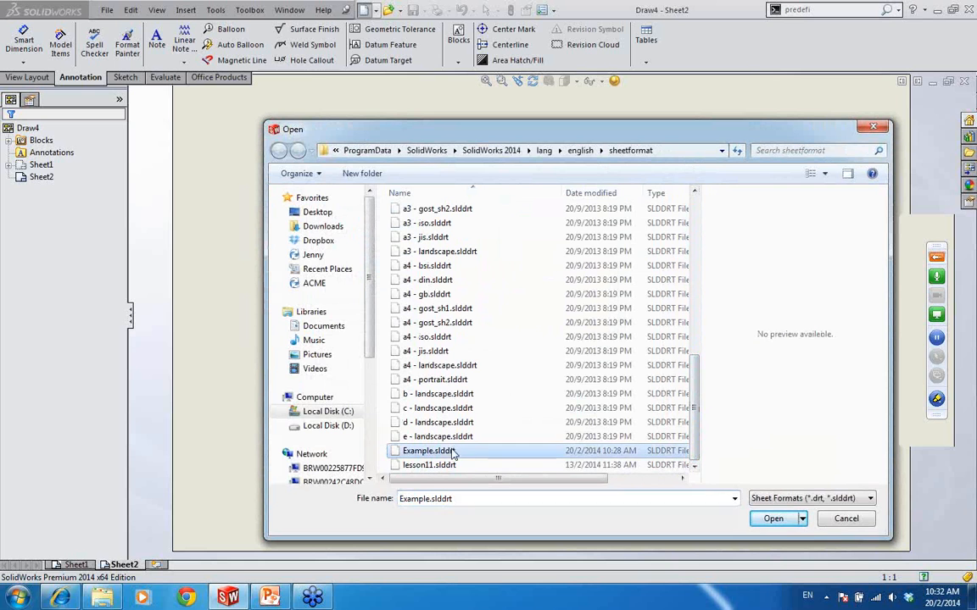
left_click(773, 518)
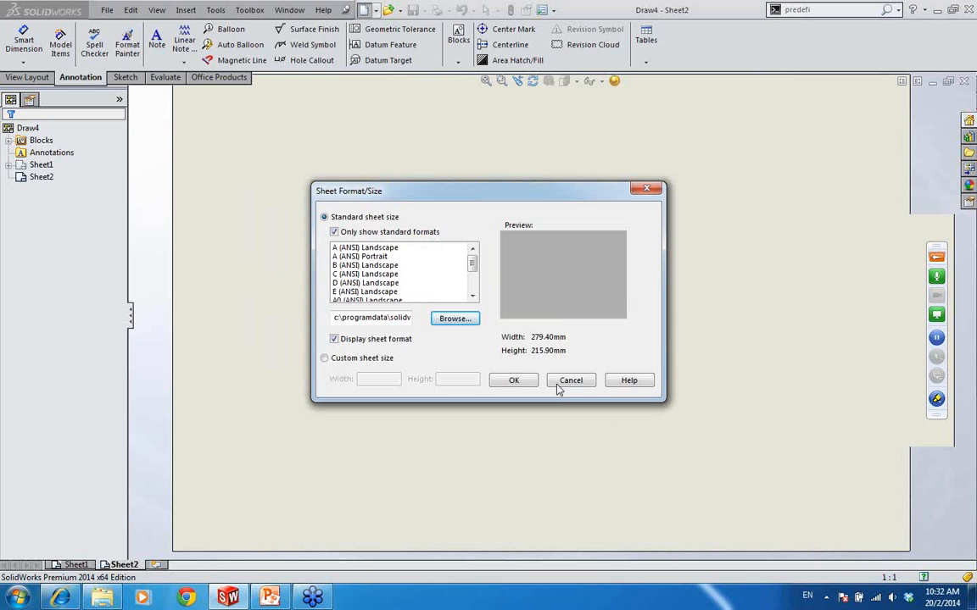
left_click(516, 380)
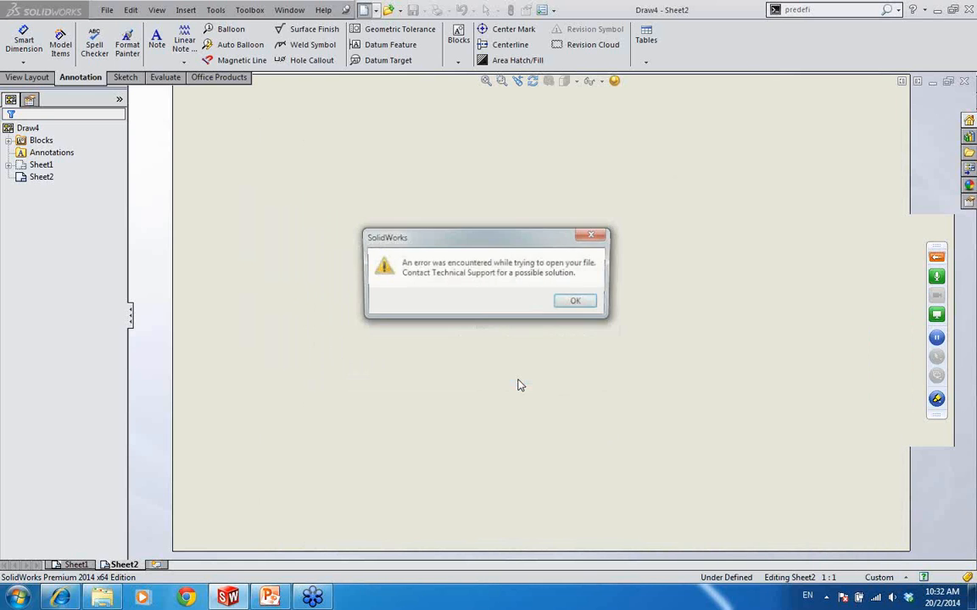
left_click(579, 303)
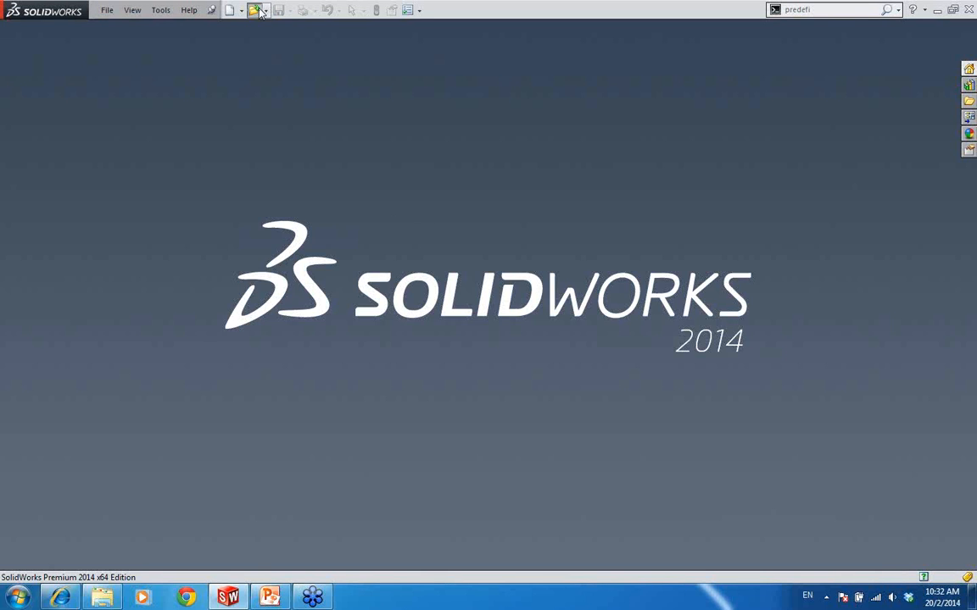
- Create a new drawing from the first template in the web template group
left_click(255, 10)
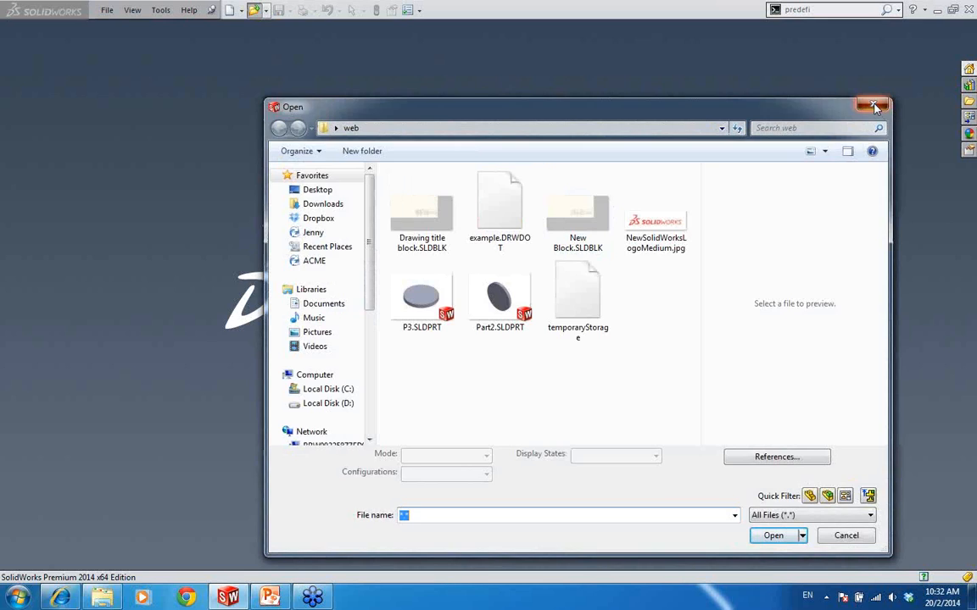
left_click(875, 106)
left_click(229, 10)
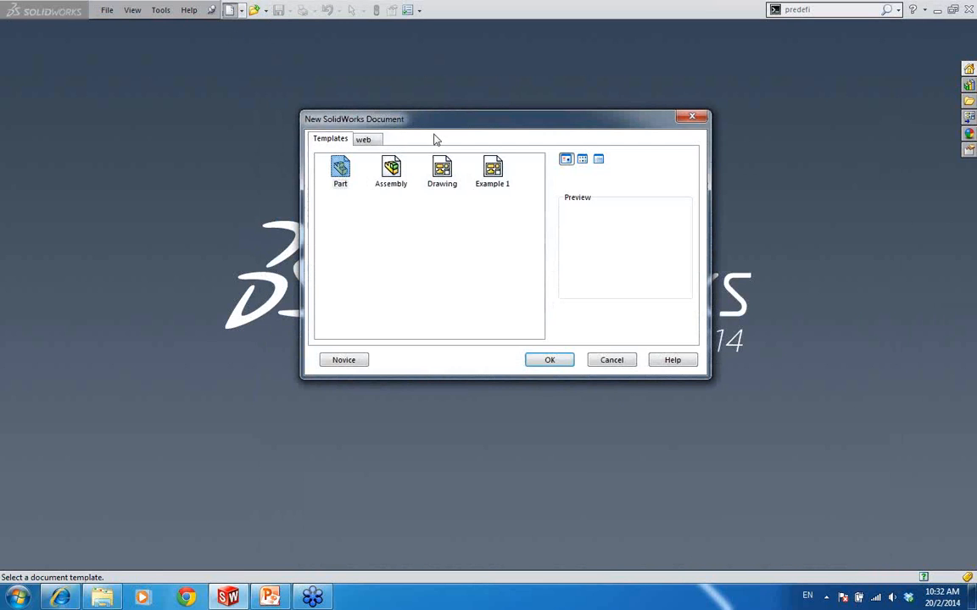
left_click(365, 139)
double_click(337, 170)
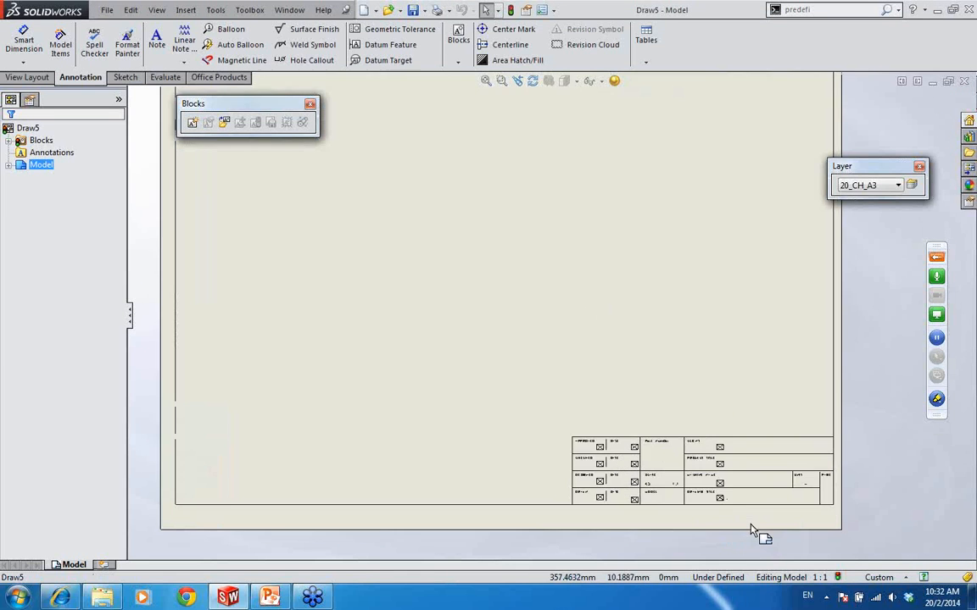
- Examine the new drawing's title block fields and the overall sheet layout
scroll(732, 506, "down", 5)
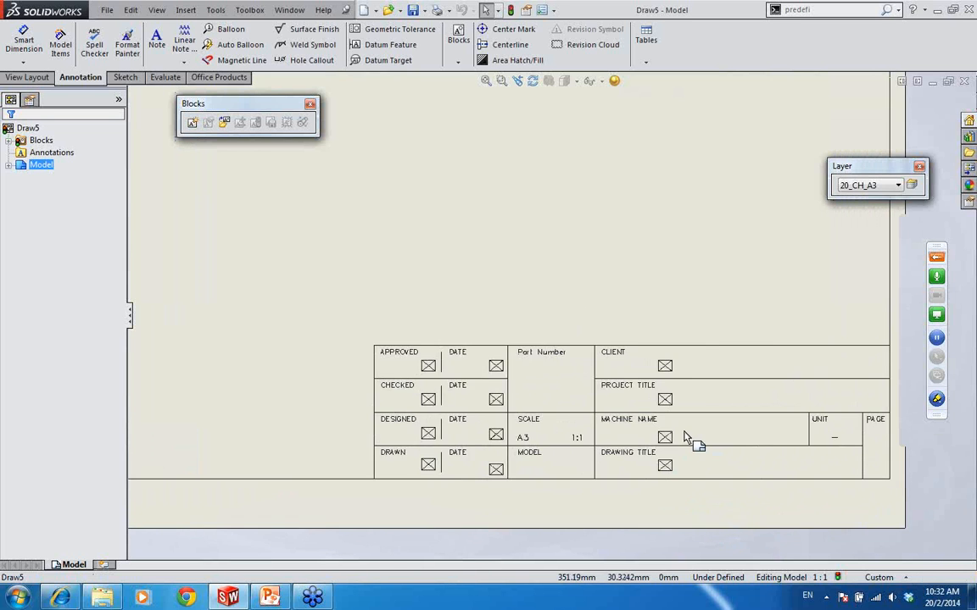
scroll(649, 374, "down", 3)
scroll(675, 409, "up", 2)
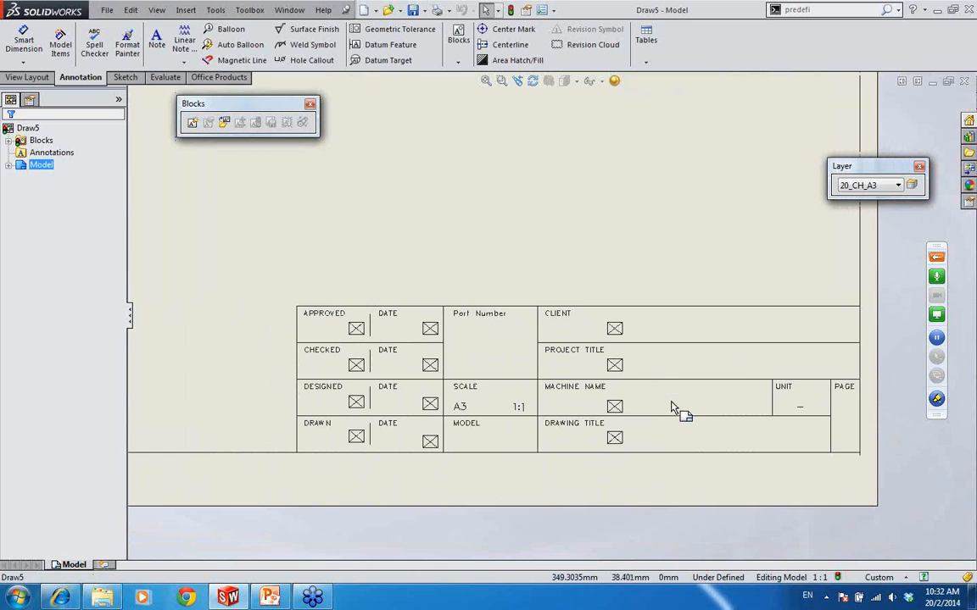
scroll(674, 409, "up", 2)
scroll(679, 421, "up", 3)
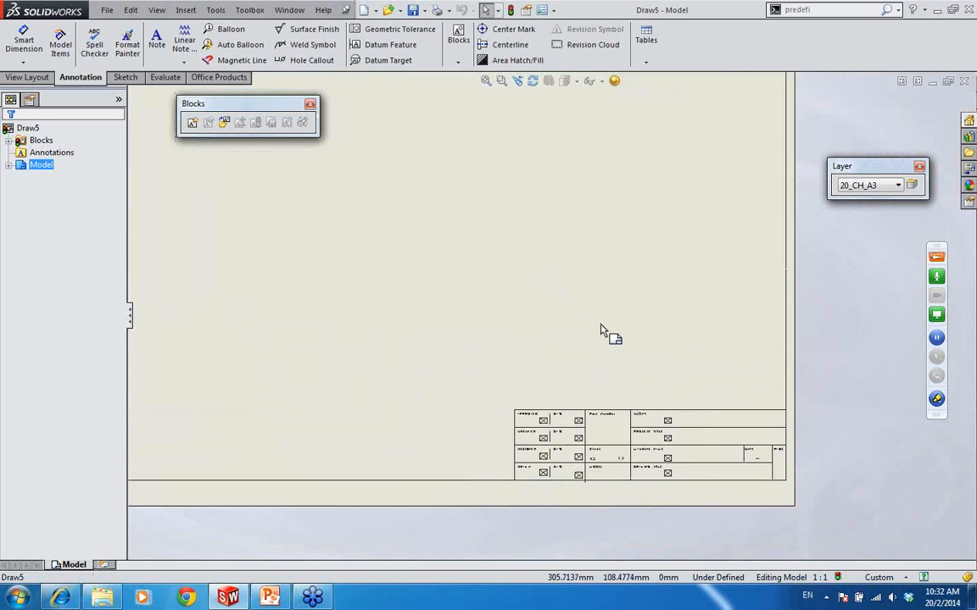
mouse_move(604, 327)
middle_mouse_down()
mouse_move(697, 420)
mouse_move(681, 377)
middle_mouse_up()
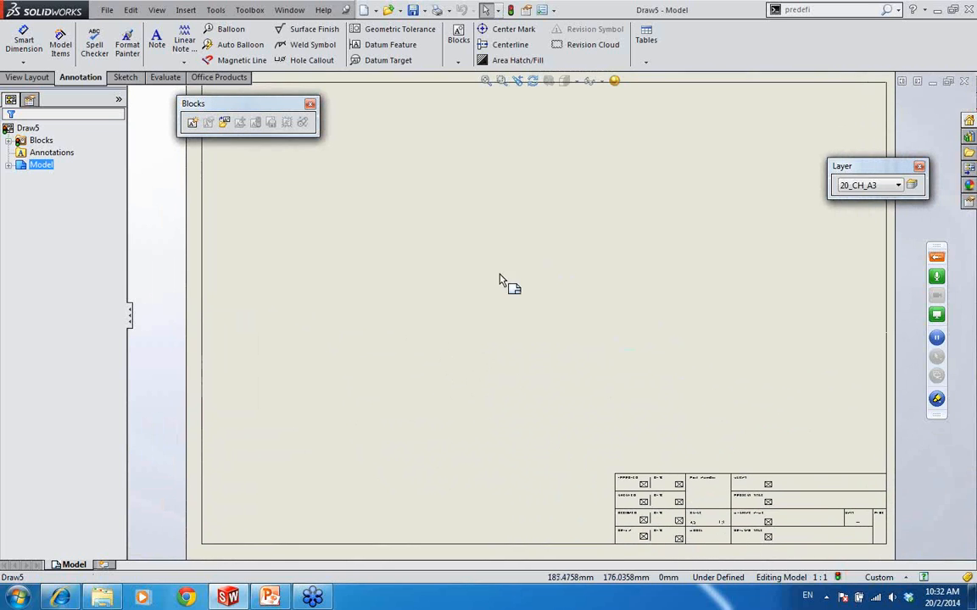
right_click(476, 268)
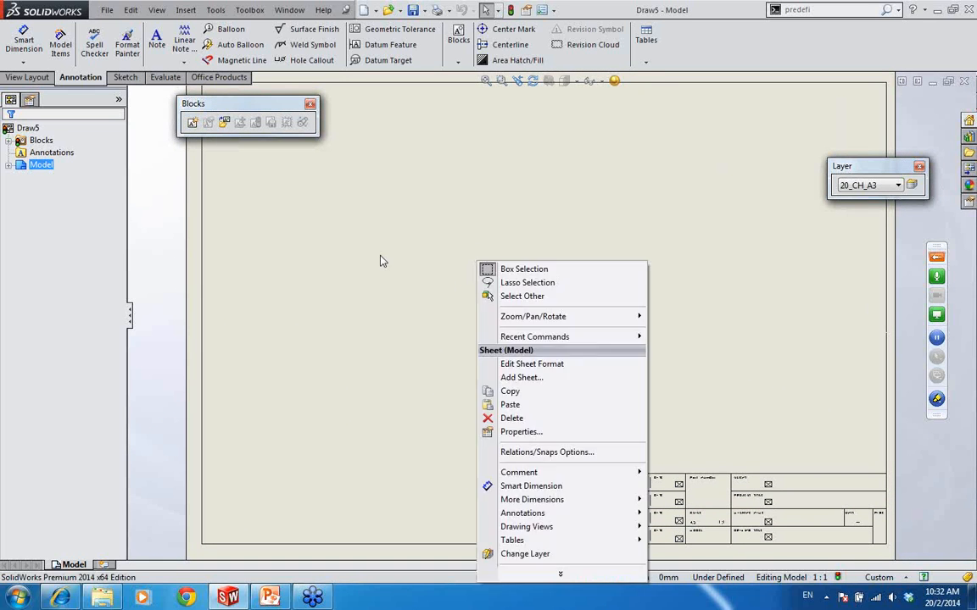
left_click(381, 257)
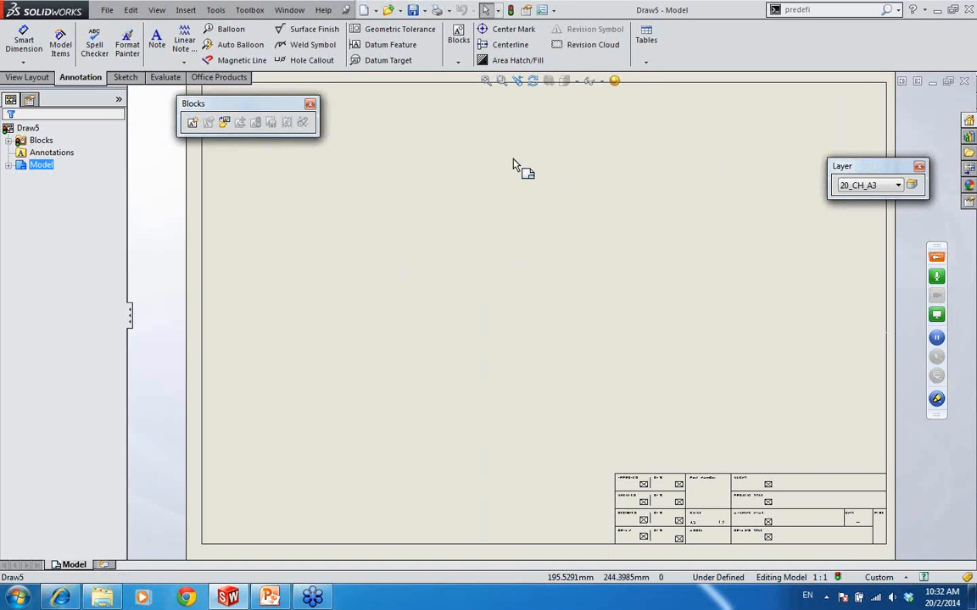
- Place a predefined view on the sheet, below and to the left of the centre of the drawing area
left_click(891, 11)
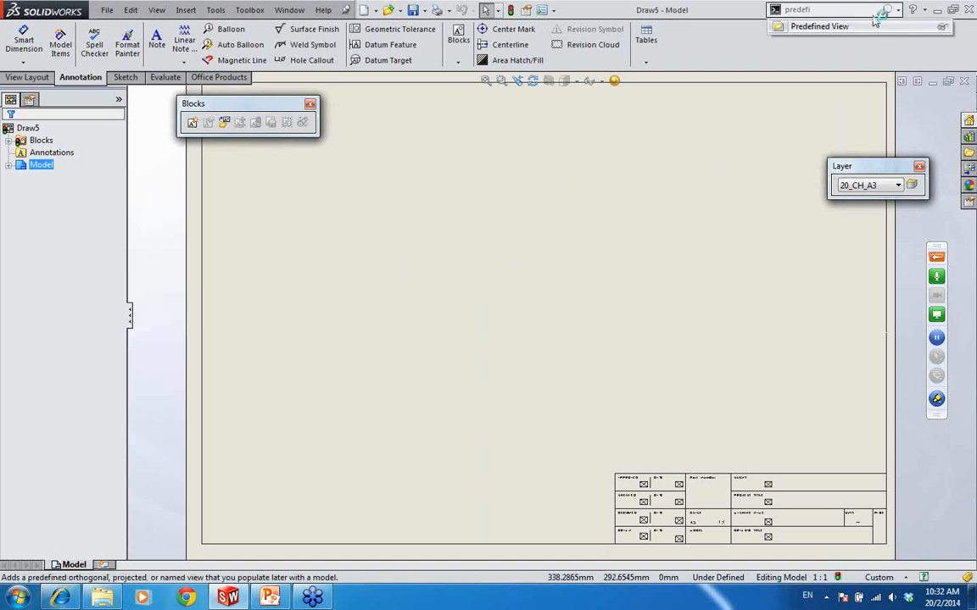
left_click(866, 27)
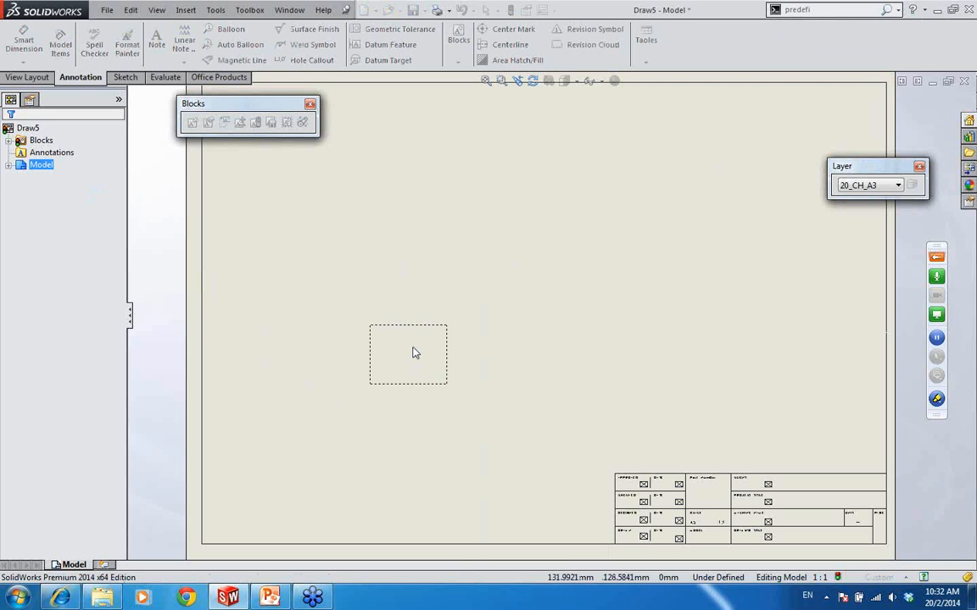
left_click(414, 352)
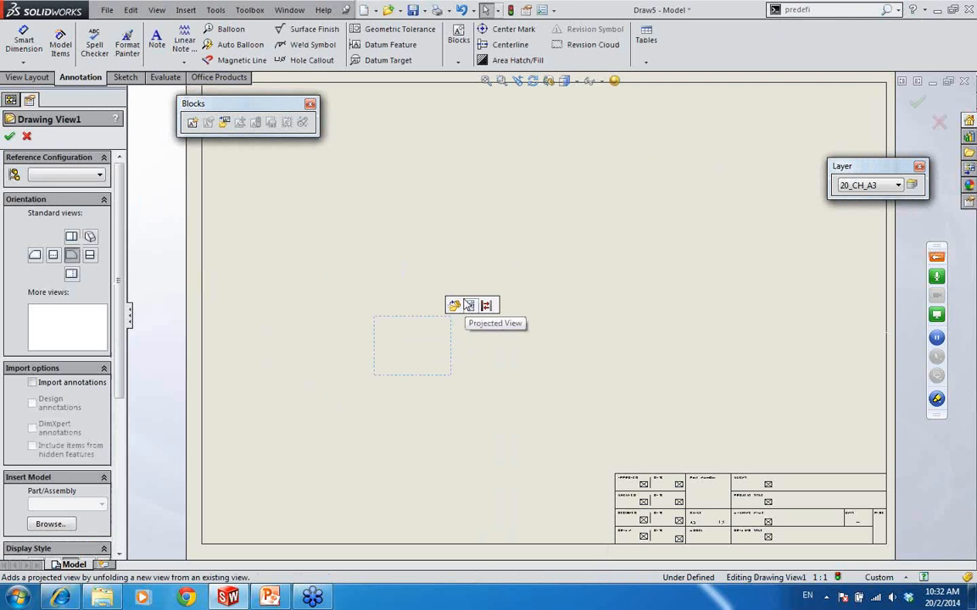
- Create projected views from the predefined view, one directly above it and one to its right
left_click(465, 307)
left_click(416, 182)
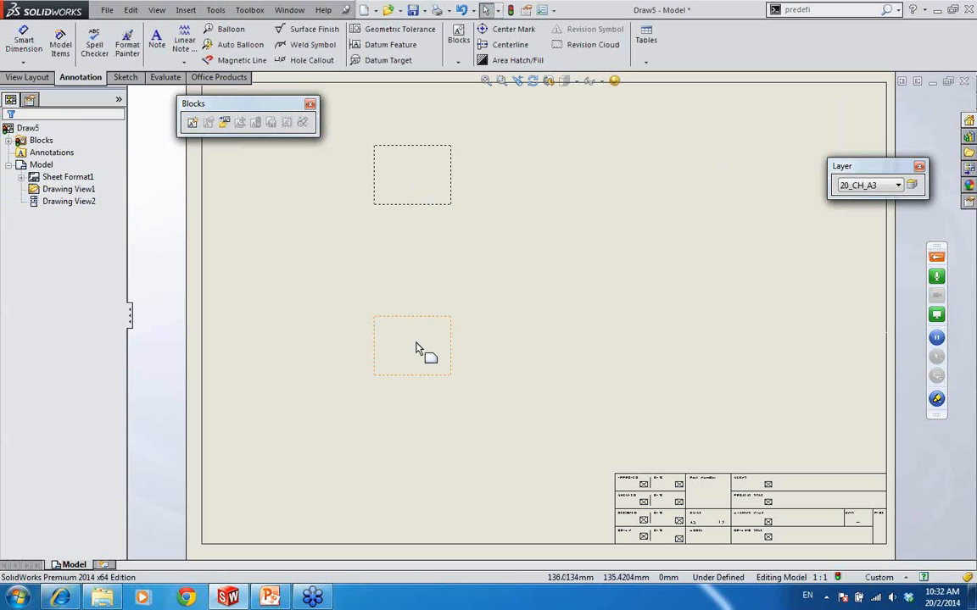
left_click(427, 351)
left_click(470, 305)
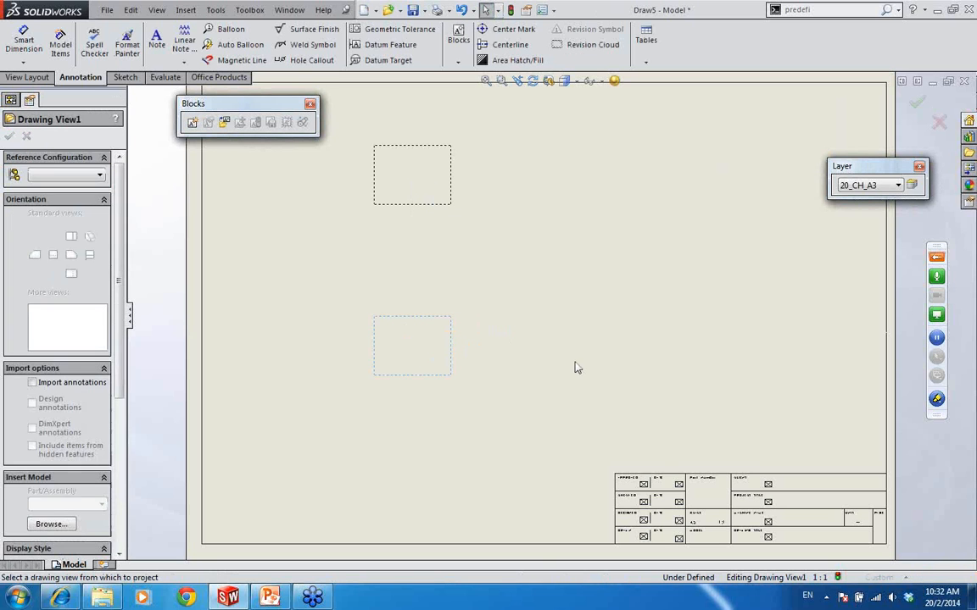
left_click(670, 347)
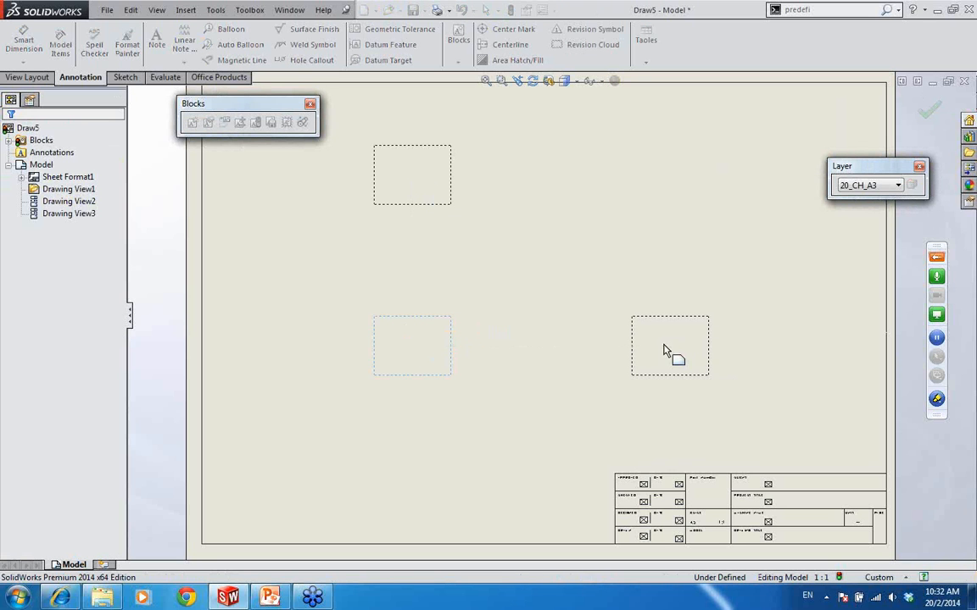
left_click(434, 331)
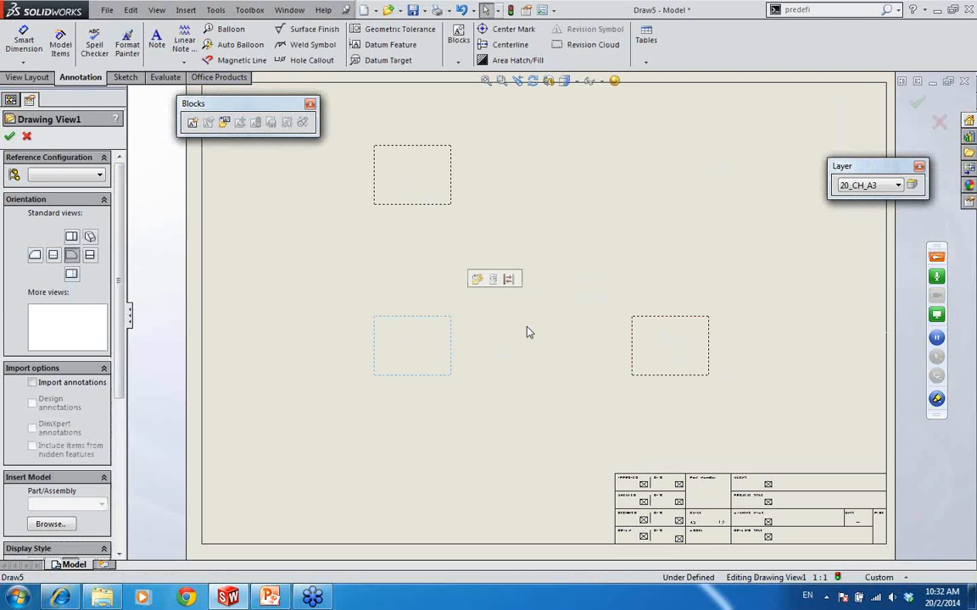
left_click(526, 332)
- Insert the model P3.SLDPRT into the original predefined view, declining to use the Enterprise PDM Toolbox location
left_click(415, 331)
right_click(416, 332)
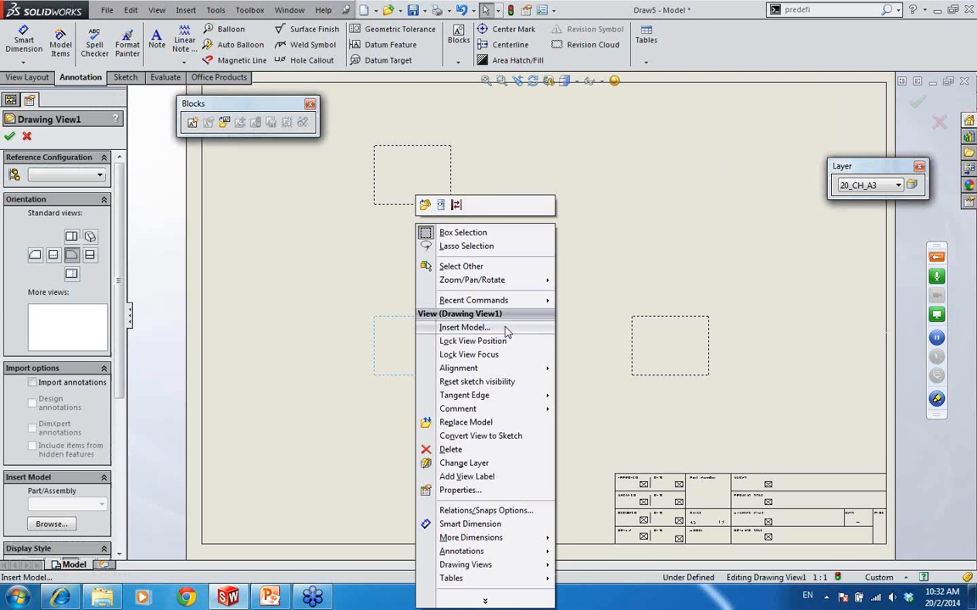
left_click(465, 328)
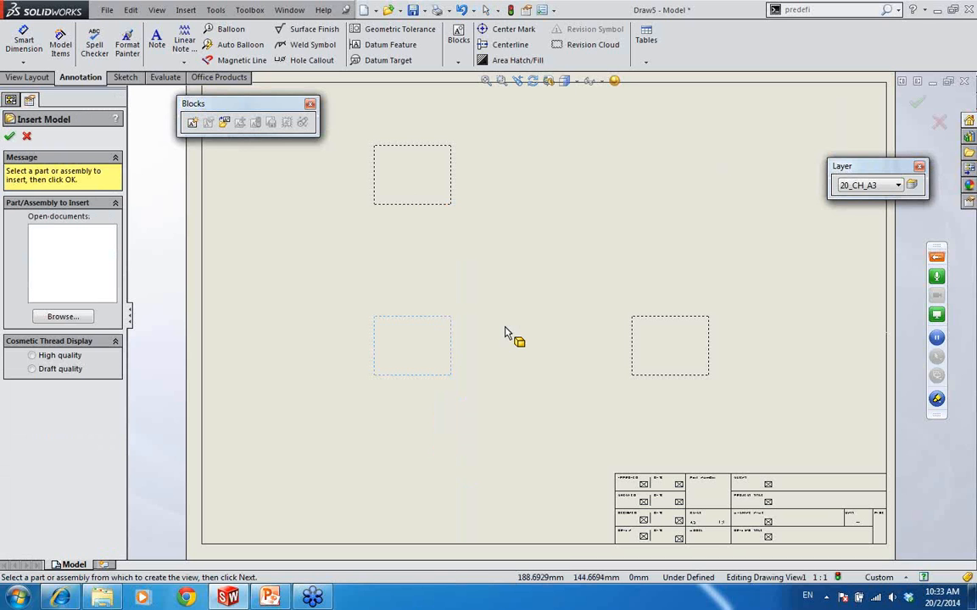
left_click(62, 317)
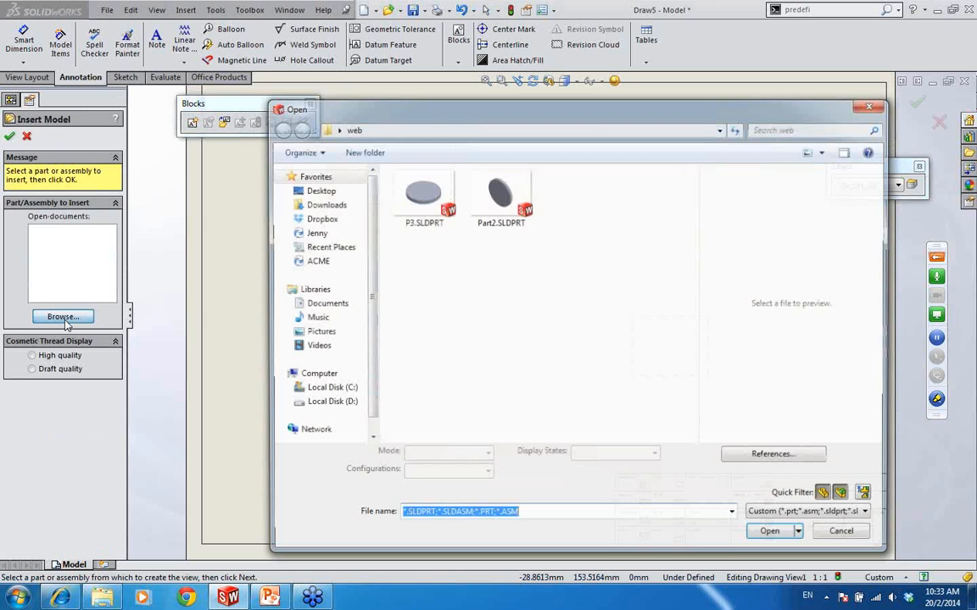
left_click(500, 196)
left_click(421, 197)
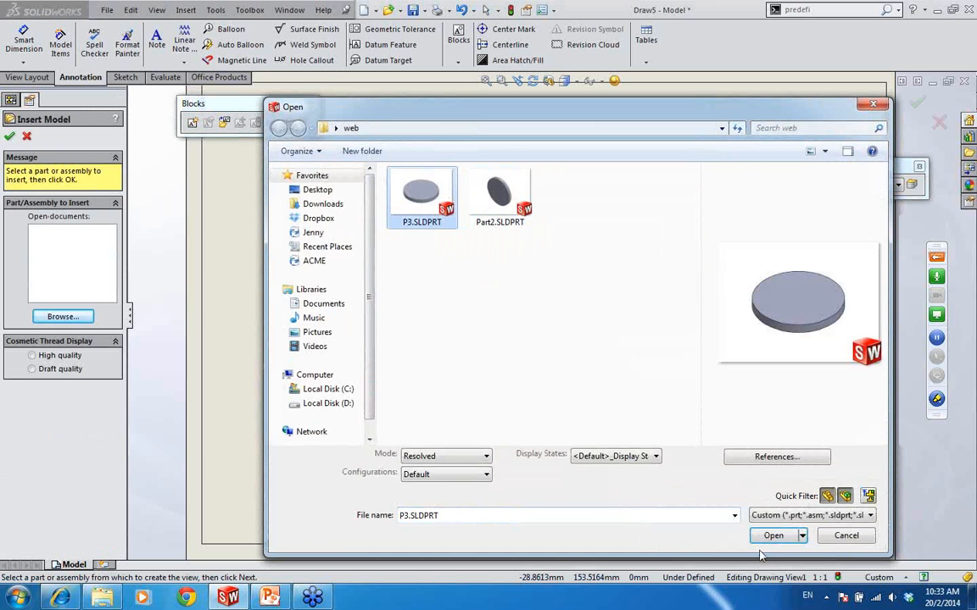
left_click(774, 536)
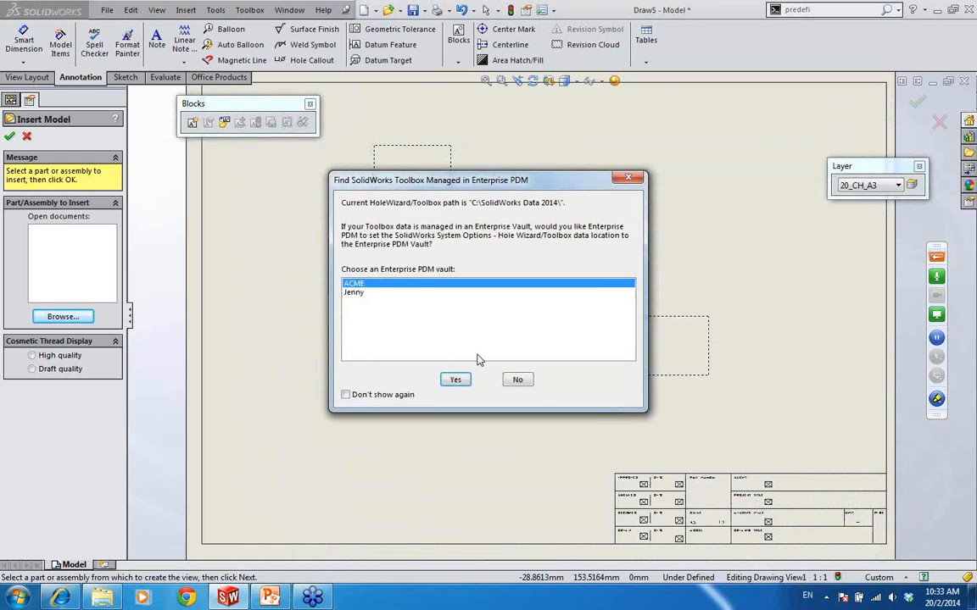
left_click(518, 380)
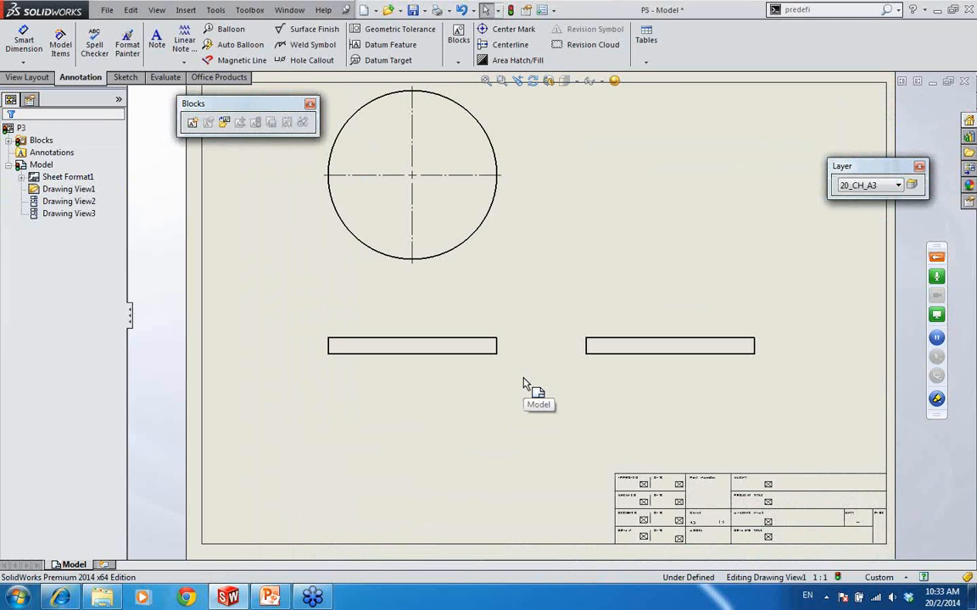
- Move the circular view and the flat front view further down the sheet, keeping the circular view above the front view
scroll(523, 378, "up", 1)
middle_click_drag(515, 389, 487, 411)
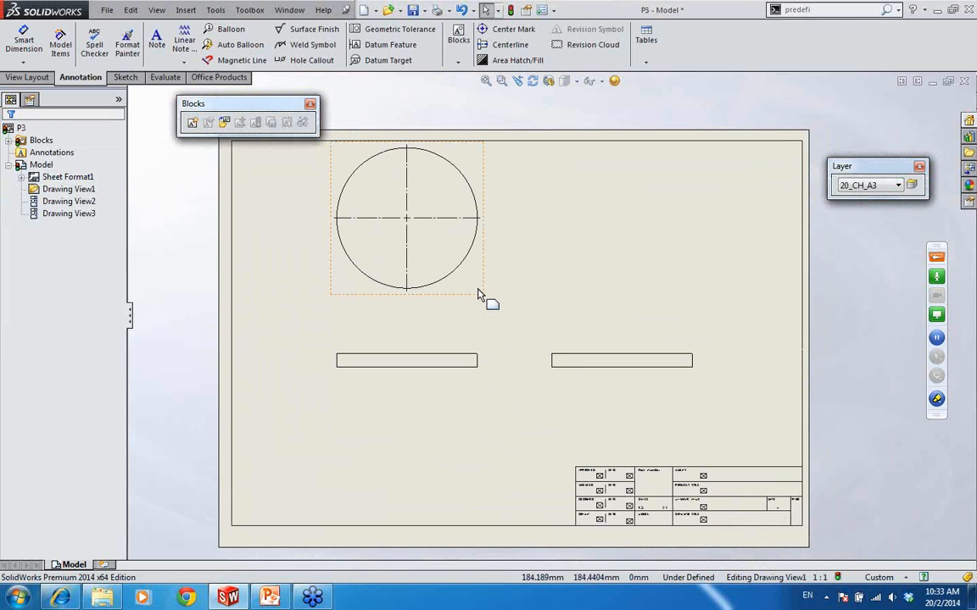
left_click_drag(482, 296, 482, 318)
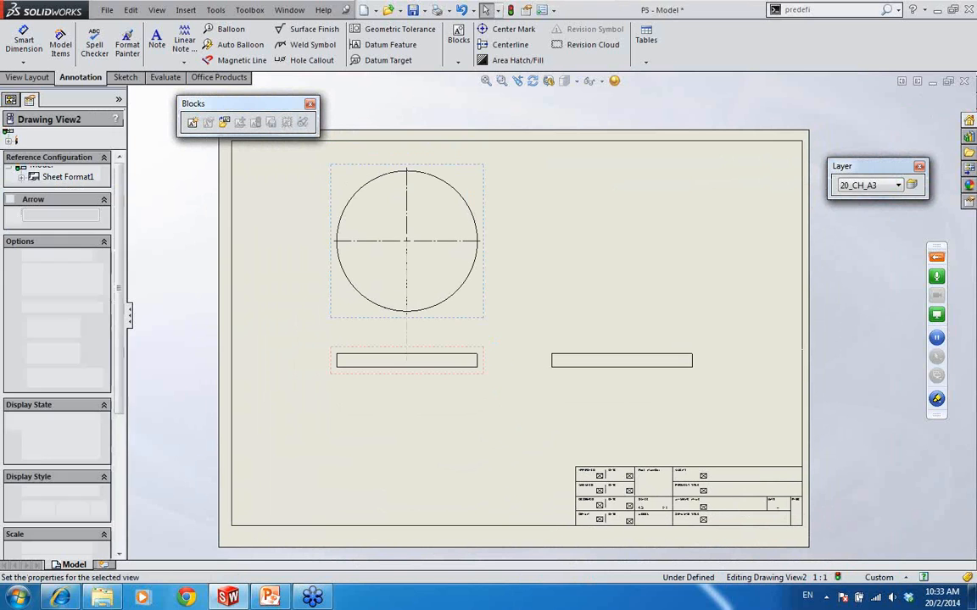
left_click_drag(483, 374, 491, 403)
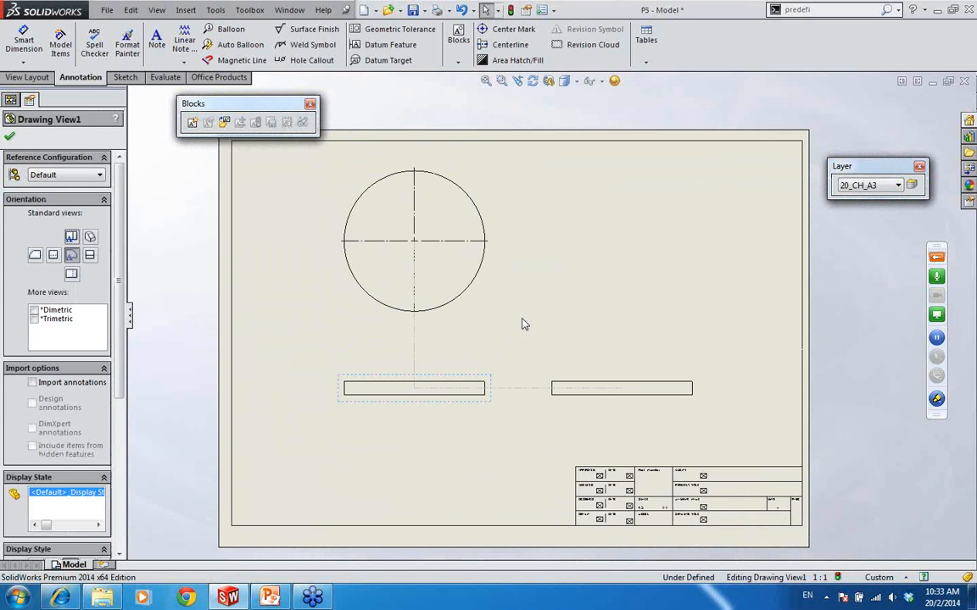
left_click(523, 319)
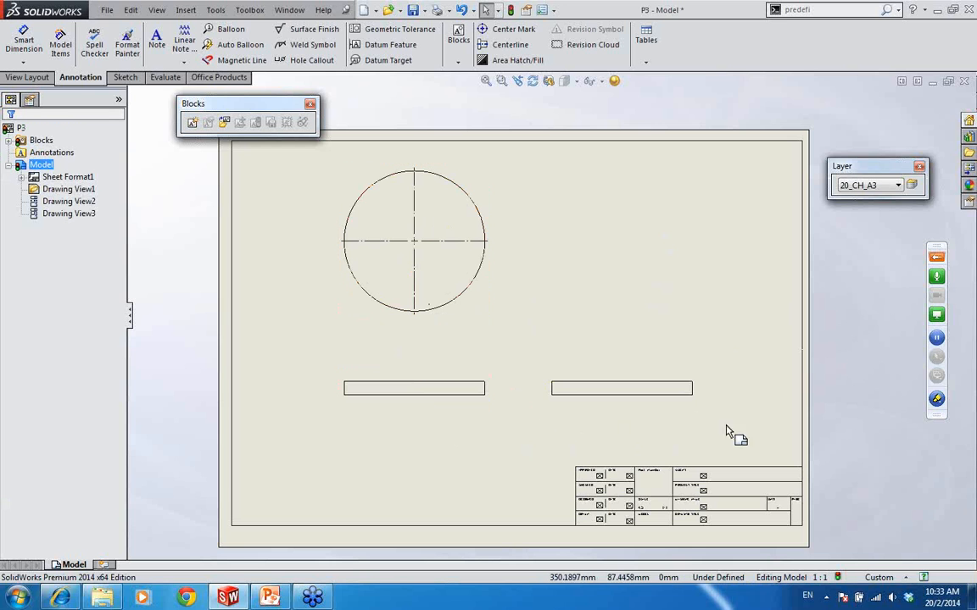
- Open the sheet format for editing at the title block
right_click(524, 419)
left_click(617, 190)
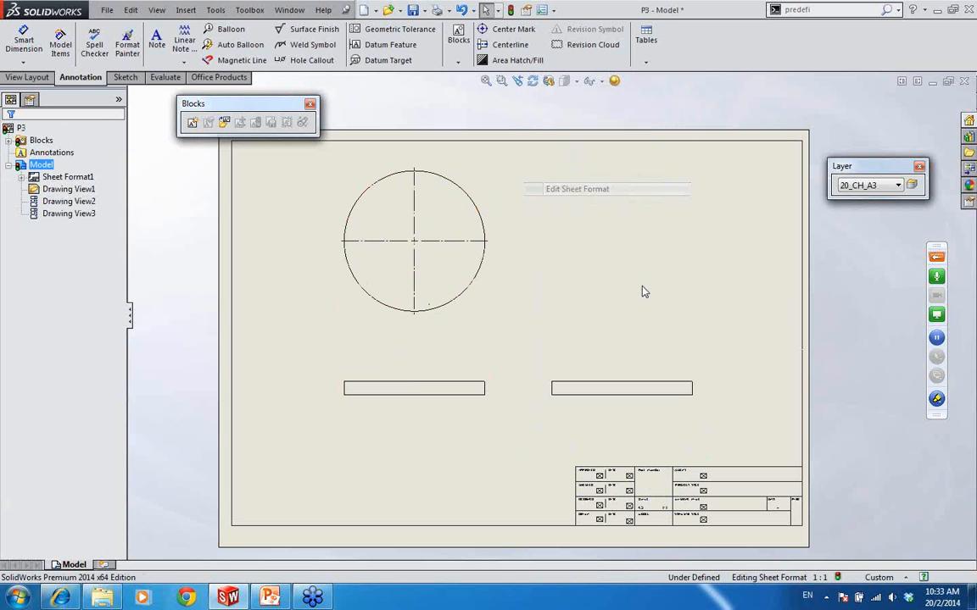
scroll(679, 506, "down", 3)
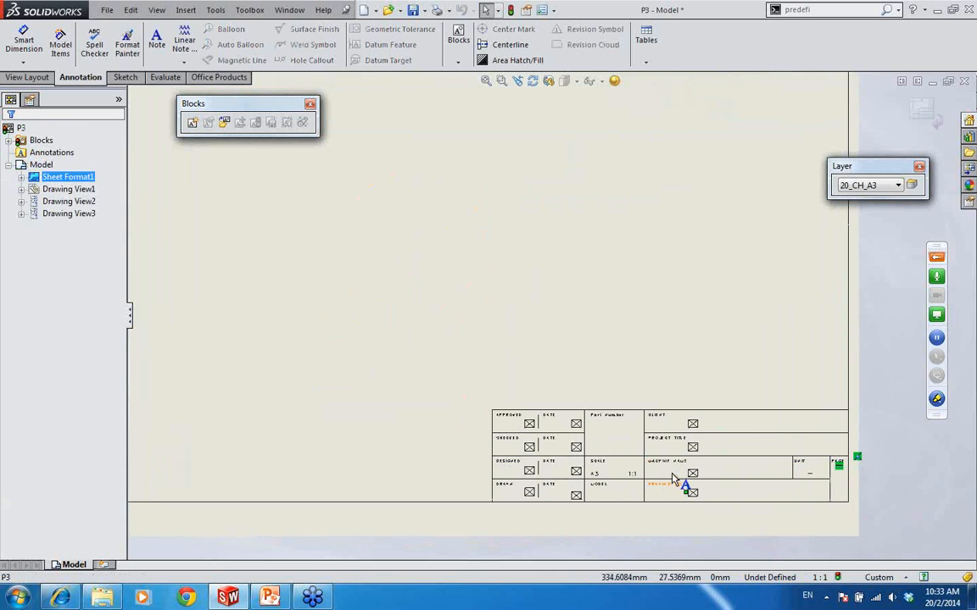
scroll(650, 437, "down", 1)
scroll(651, 441, "down", 1)
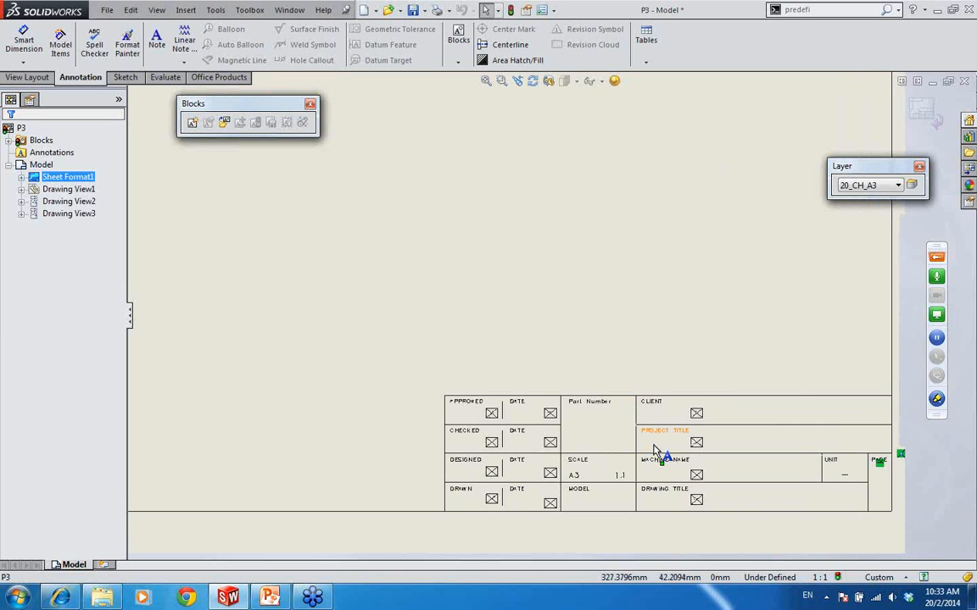
scroll(658, 436, "down", 2)
middle_click_drag(582, 294, 571, 191)
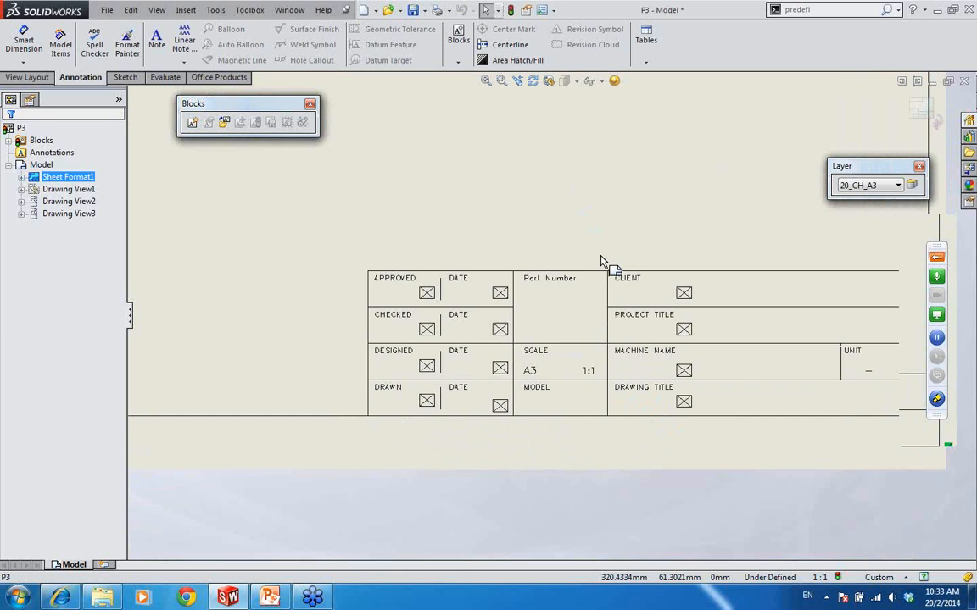
scroll(603, 257, "down", 1)
middle_click_drag(663, 231, 644, 254)
- Link the CLIENT note in the title block to the Client property of the model in view specified in sheet properties
left_click(674, 324)
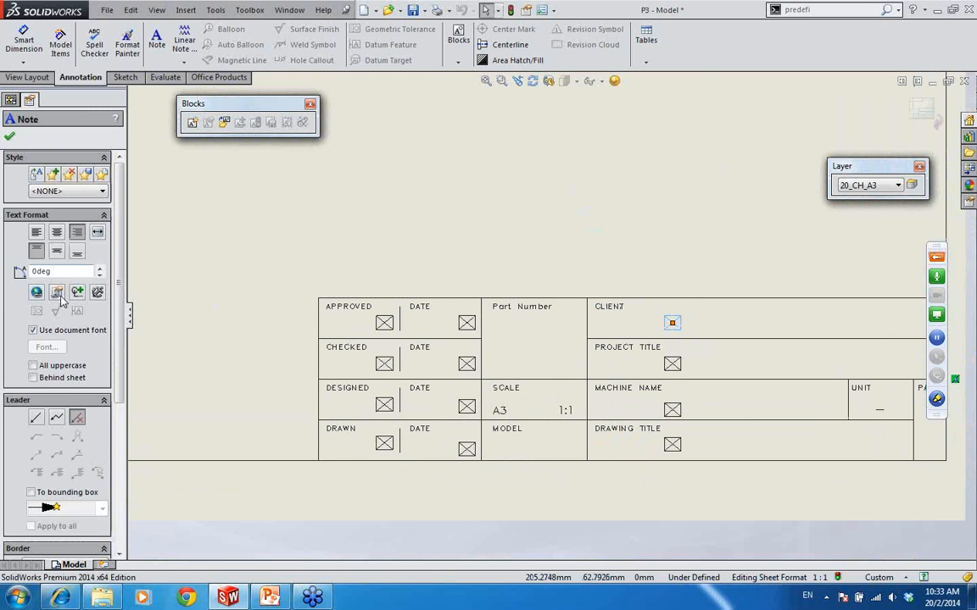
left_click(56, 292)
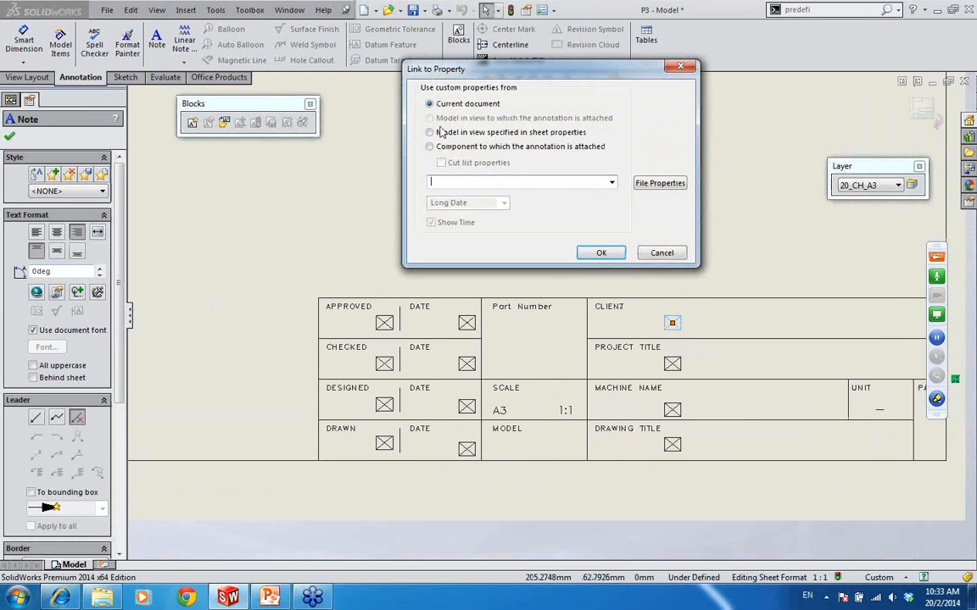
left_click(611, 183)
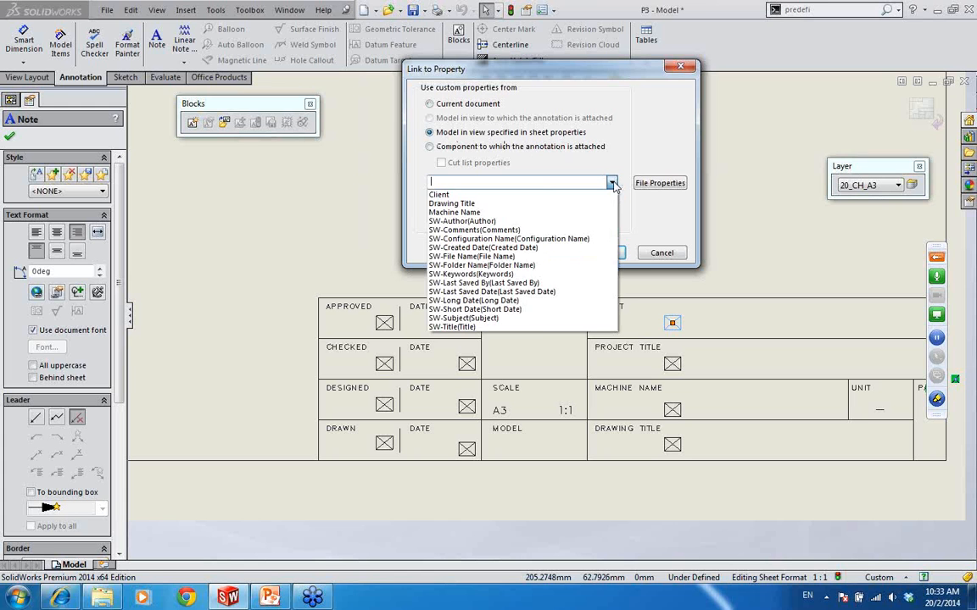
left_click(634, 147)
left_click(612, 184)
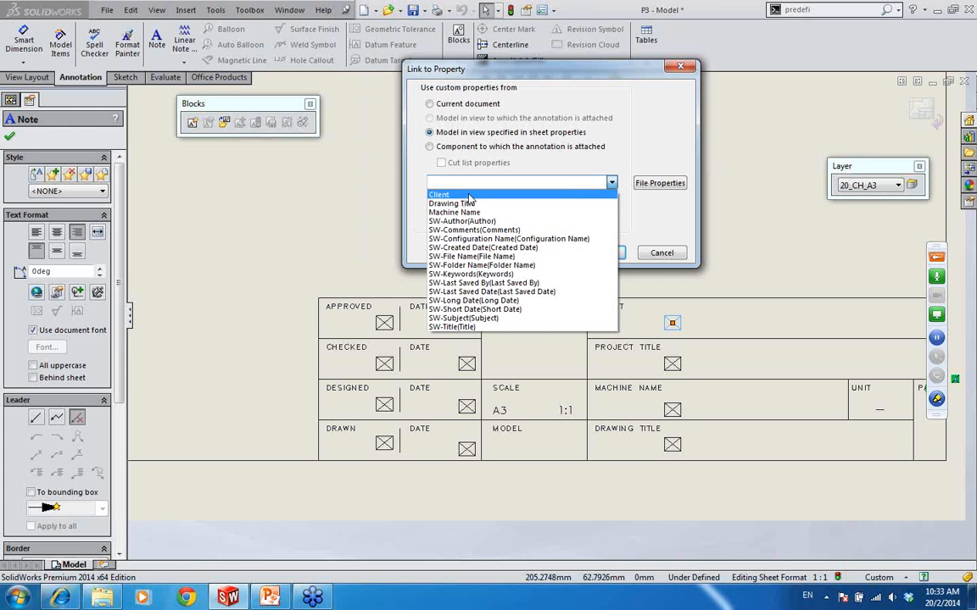
left_click(469, 195)
left_click(601, 252)
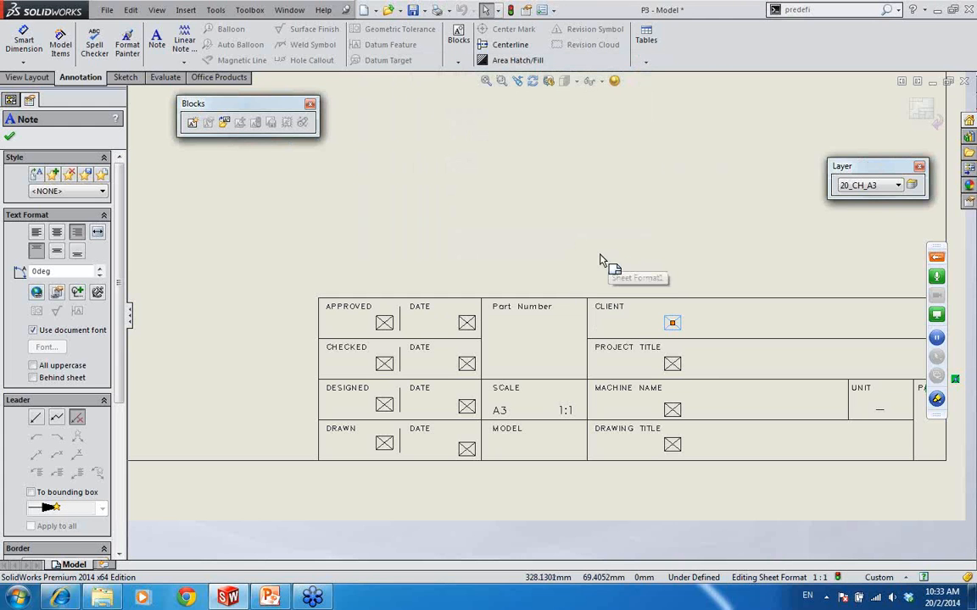
- Link the MACHINE NAME note to the Machine Name property of the model in view specified in sheet properties
left_click(674, 413)
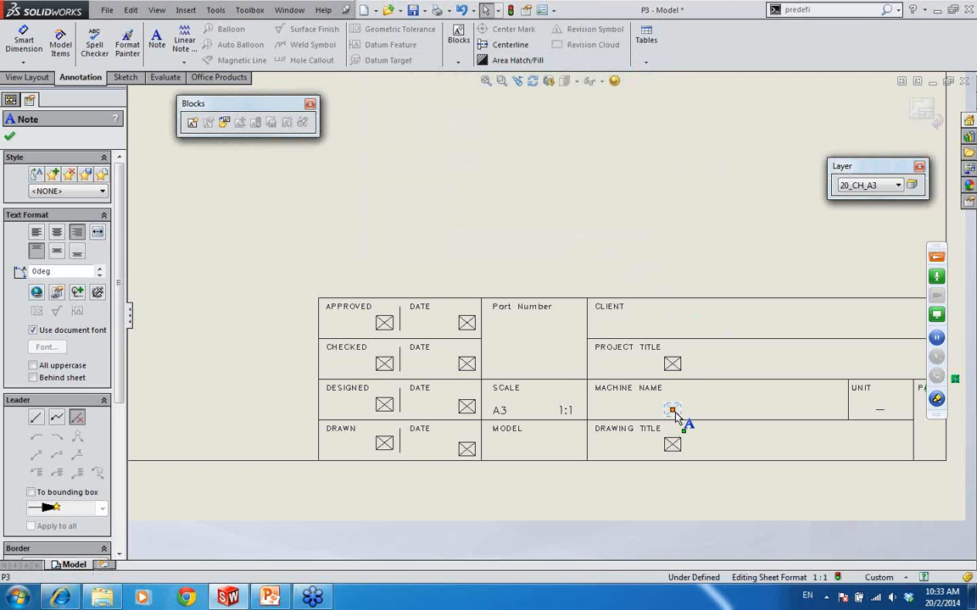
left_click(57, 292)
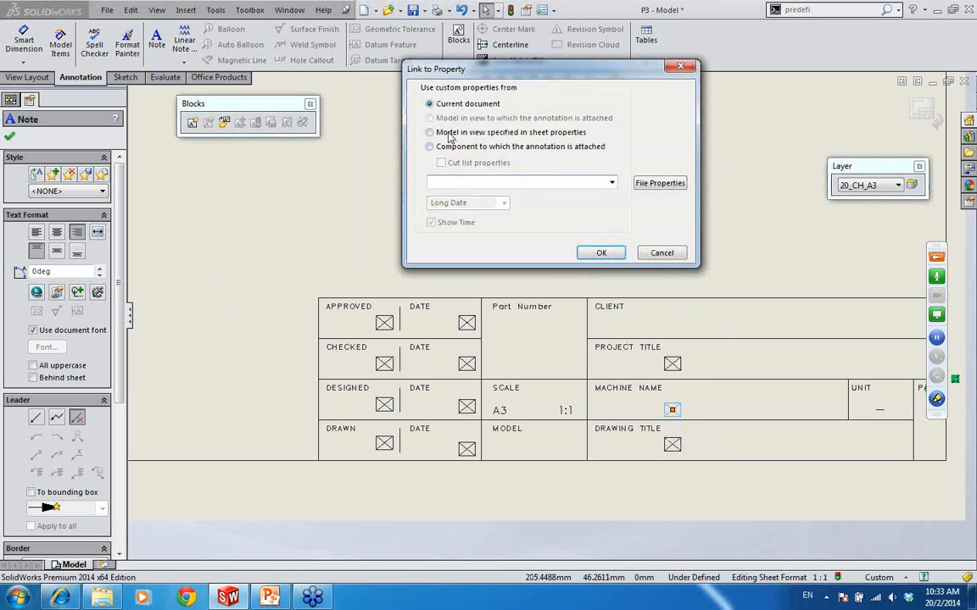
left_click(612, 183)
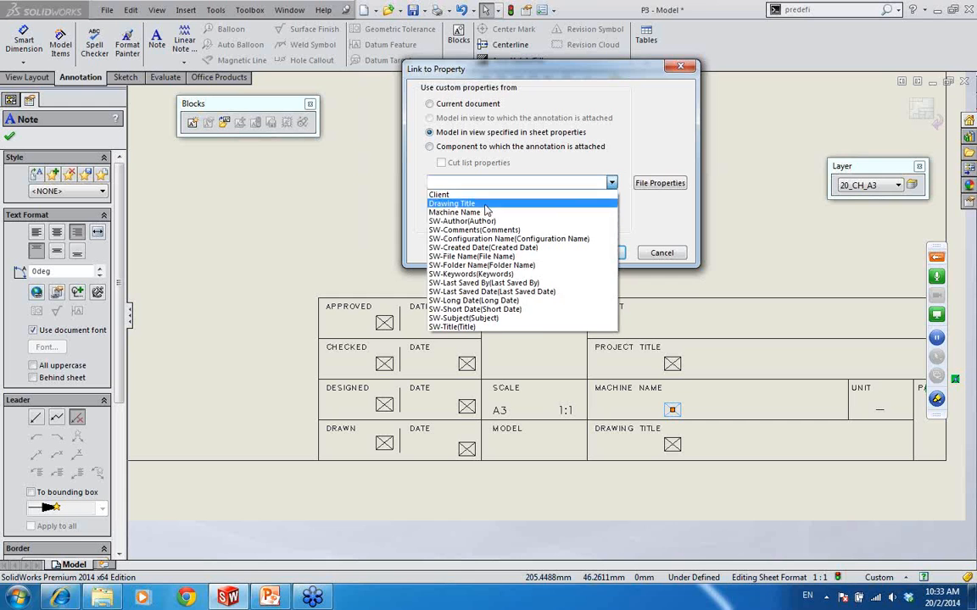
left_click(488, 197)
left_click(612, 183)
left_click(454, 212)
left_click(601, 252)
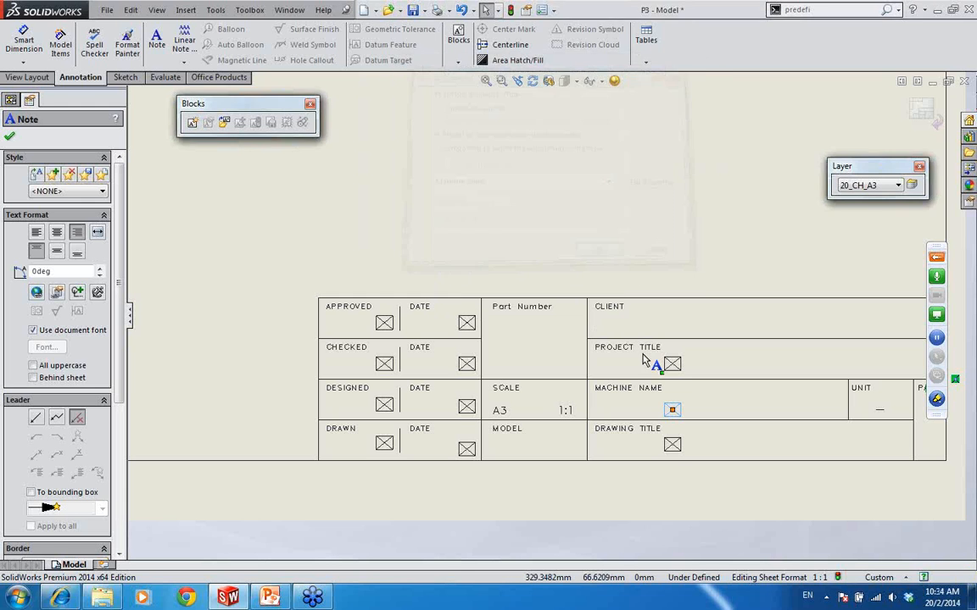
- Link the DRAWING TITLE note to the Drawing Title property of the model in view specified in sheet properties
left_click(671, 443)
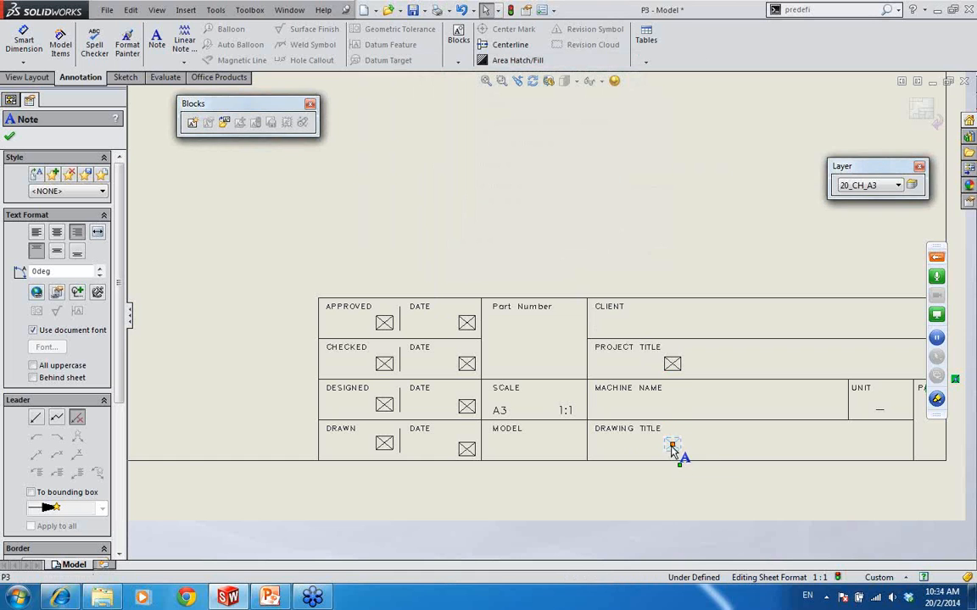
left_click(57, 291)
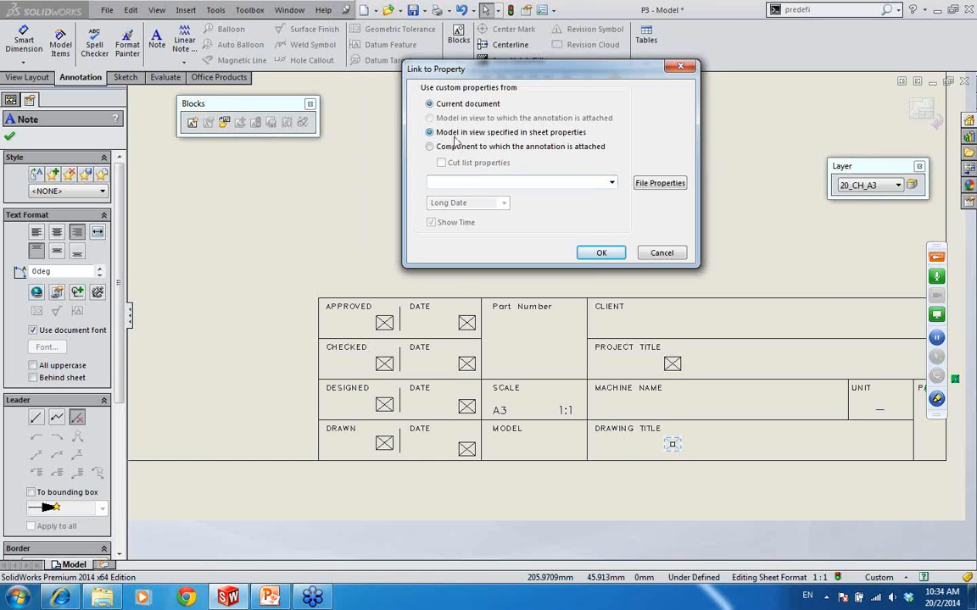
left_click(612, 182)
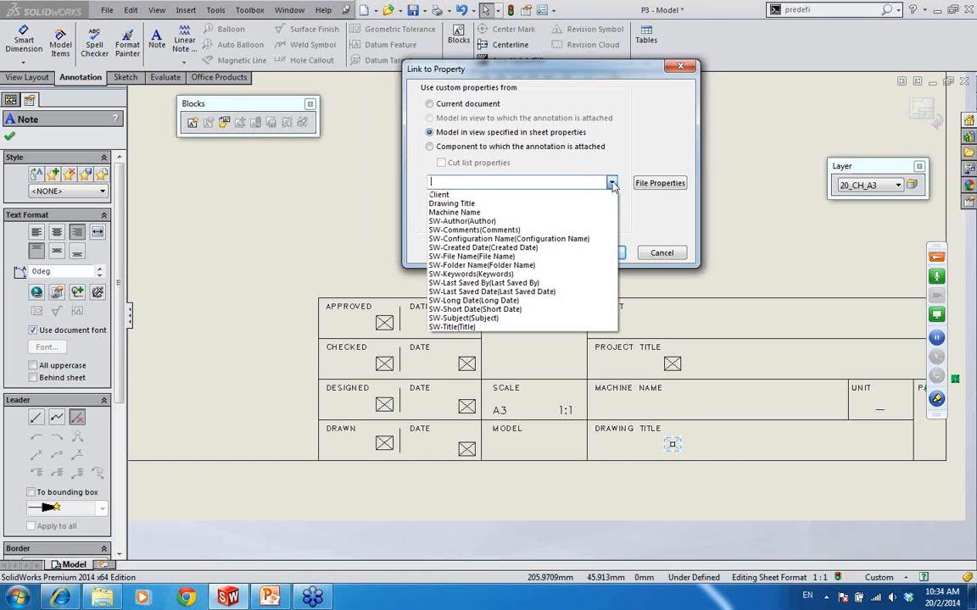
left_click(480, 204)
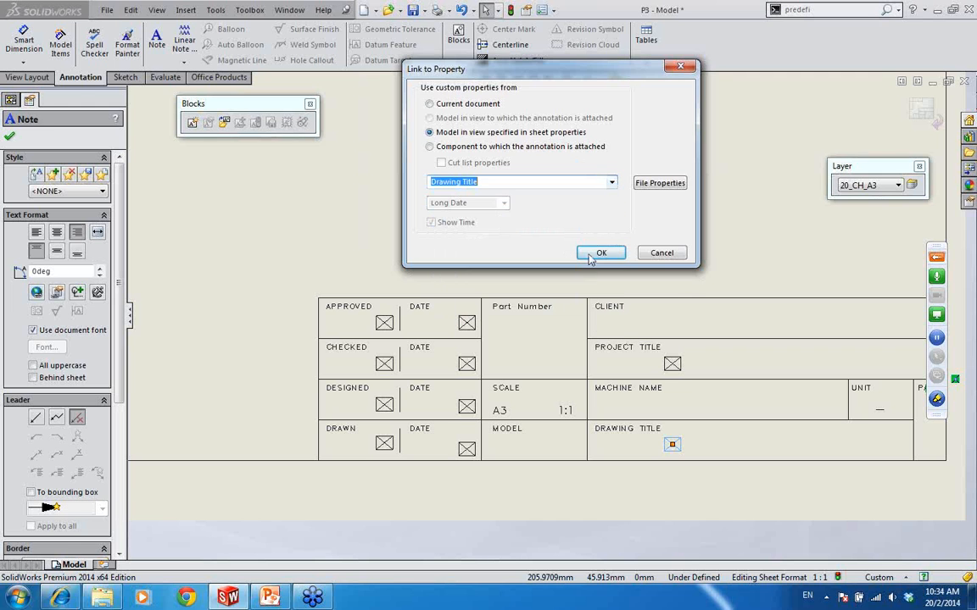
left_click(611, 253)
left_click(687, 247)
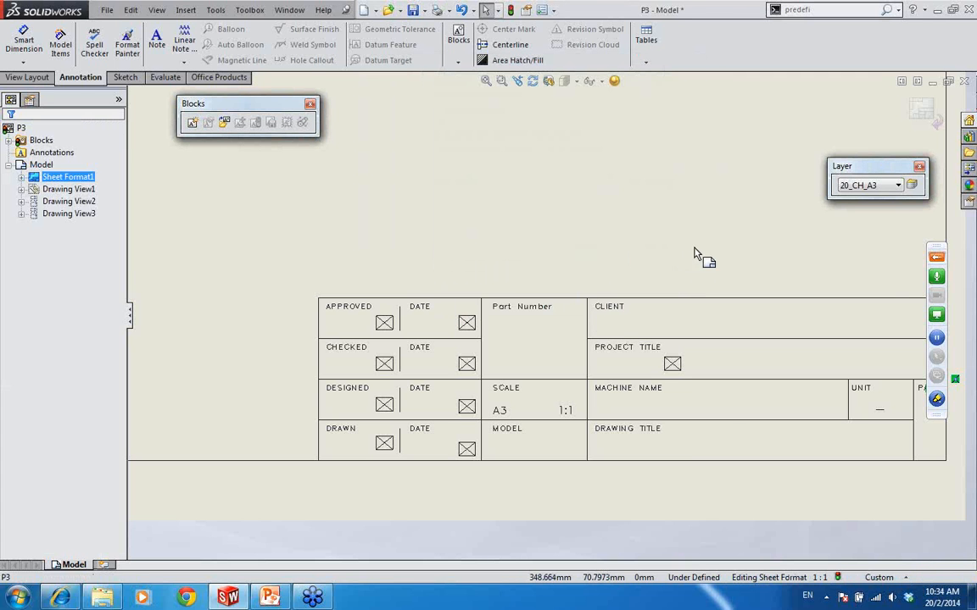
- Finish editing the sheet format and return to the drawing sheet
scroll(666, 373, "up", 1)
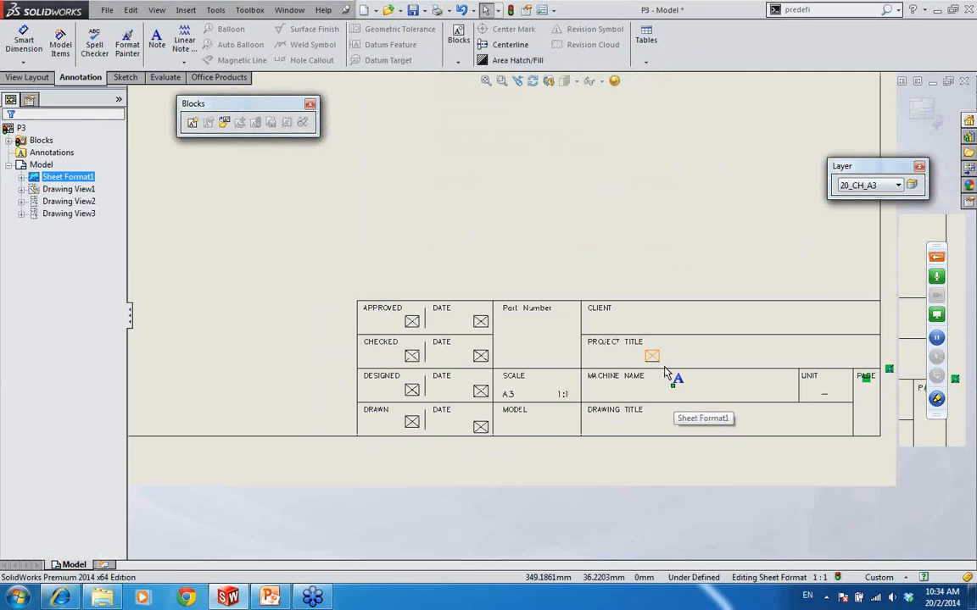
scroll(585, 320, "up", 5)
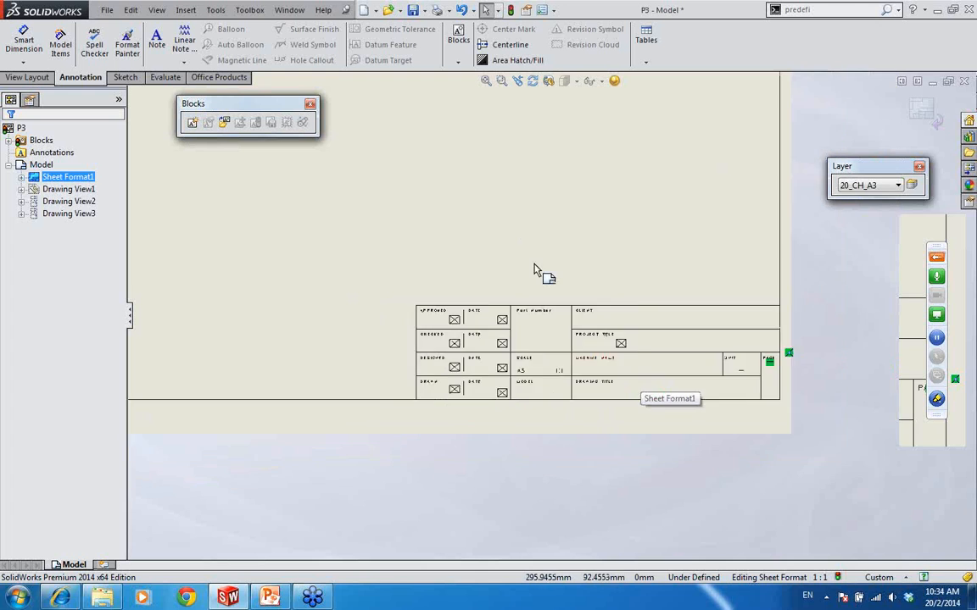
scroll(356, 120, "down", 3)
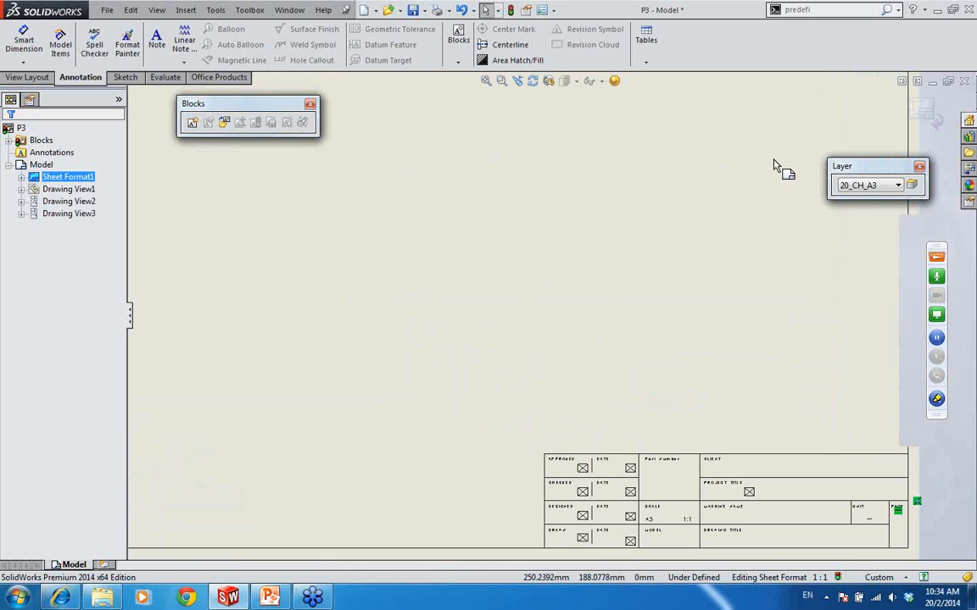
left_click(925, 112)
- Open the part shown in the circular drawing view and bring up its custom file properties
scroll(580, 311, "up", 2)
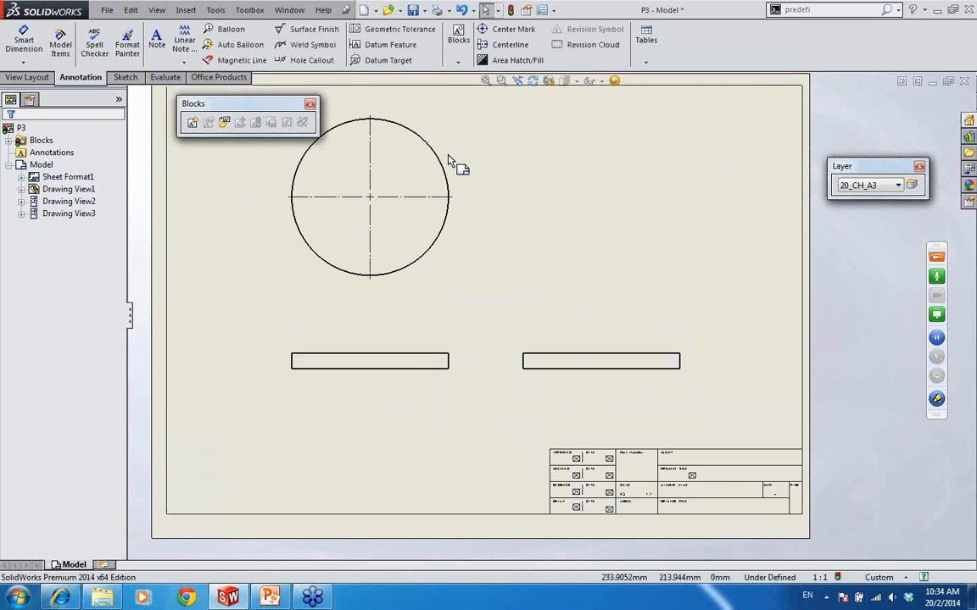
left_click(428, 134)
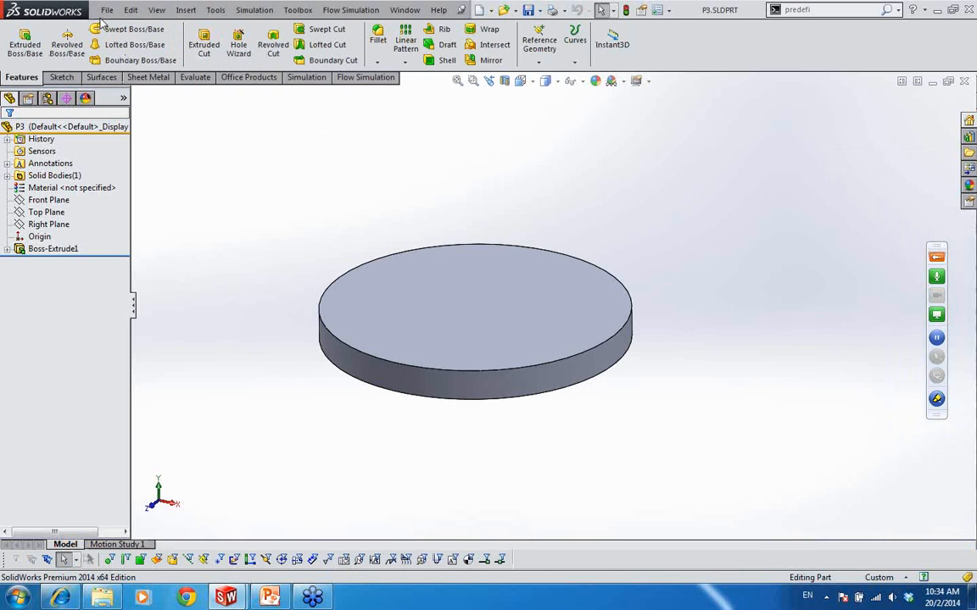
left_click(107, 9)
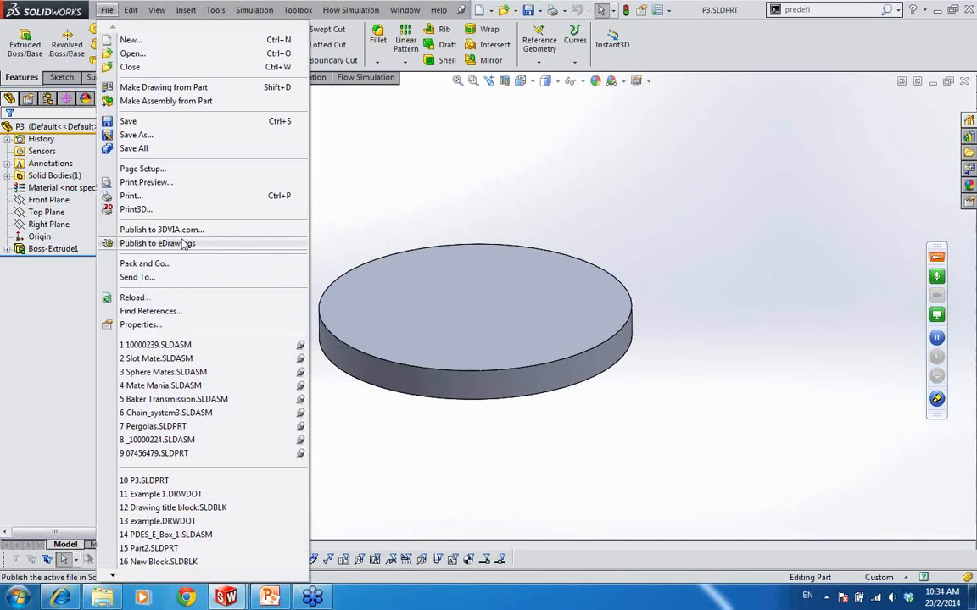
left_click(140, 325)
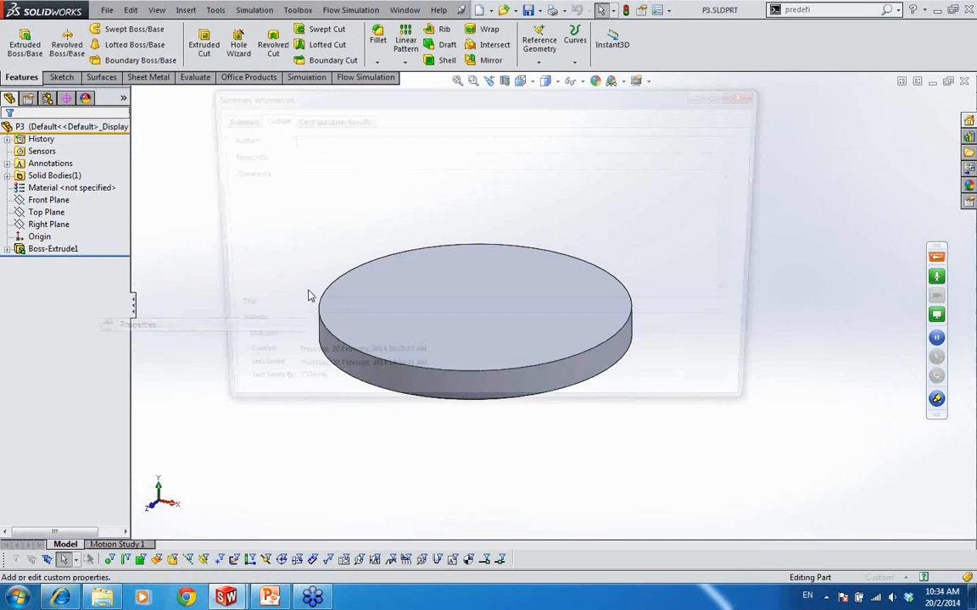
left_click_drag(530, 94, 554, 83)
- Set the part's Client to CAD, Machine Name to CAD123 and Drawing Title to 123456, and save the part
left_click(481, 177)
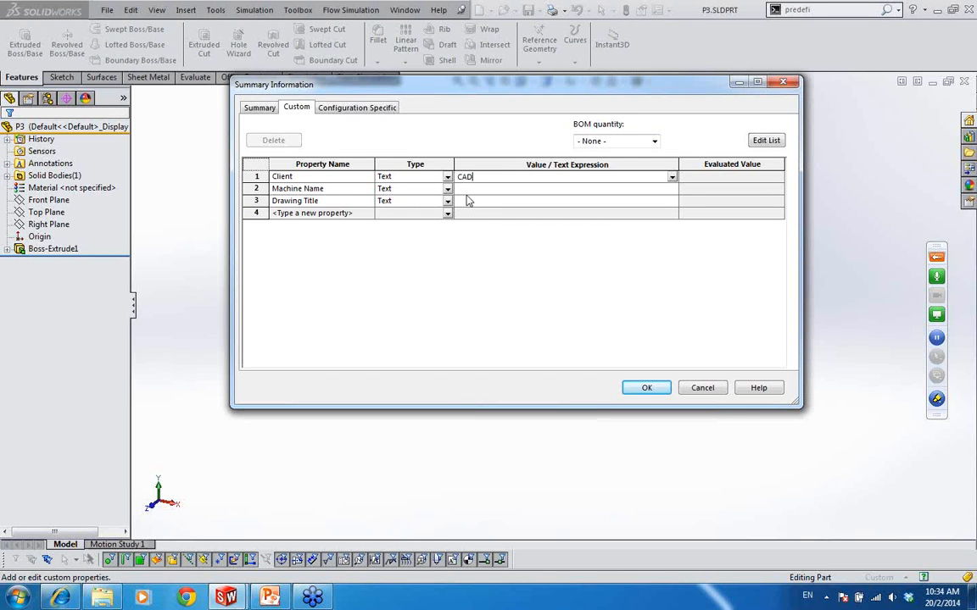
left_click(496, 189)
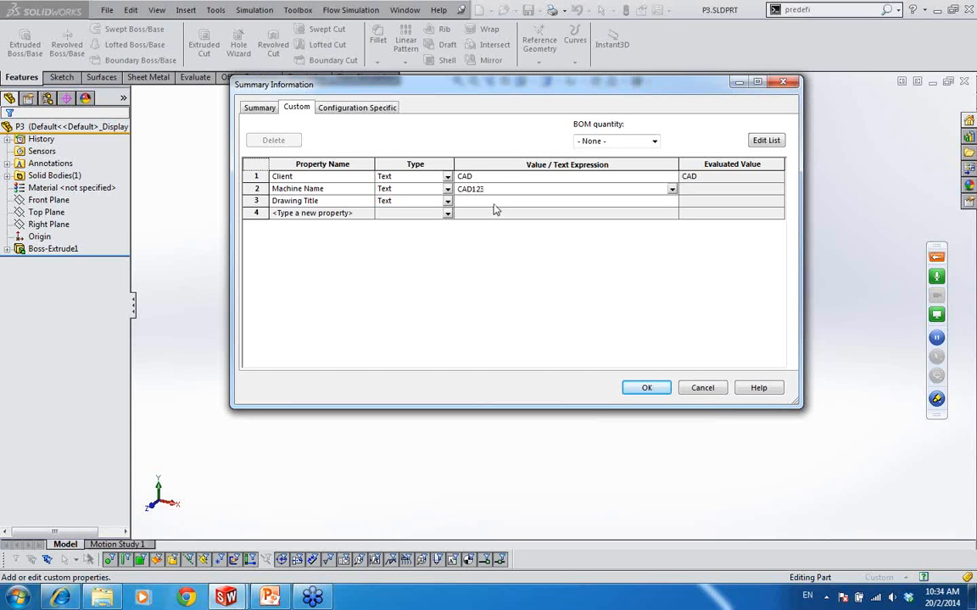
left_click(494, 202)
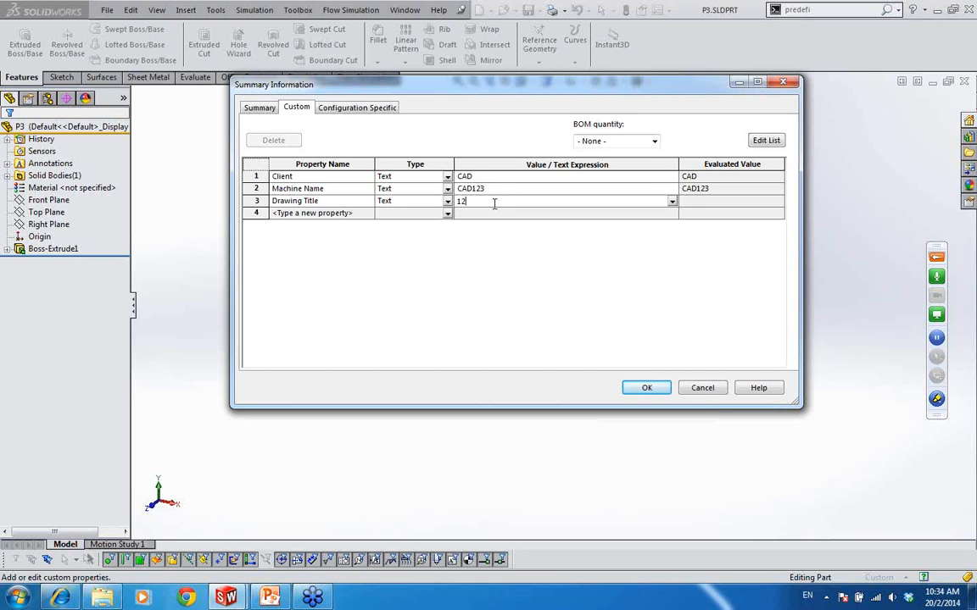
key("Return")
left_click(646, 393)
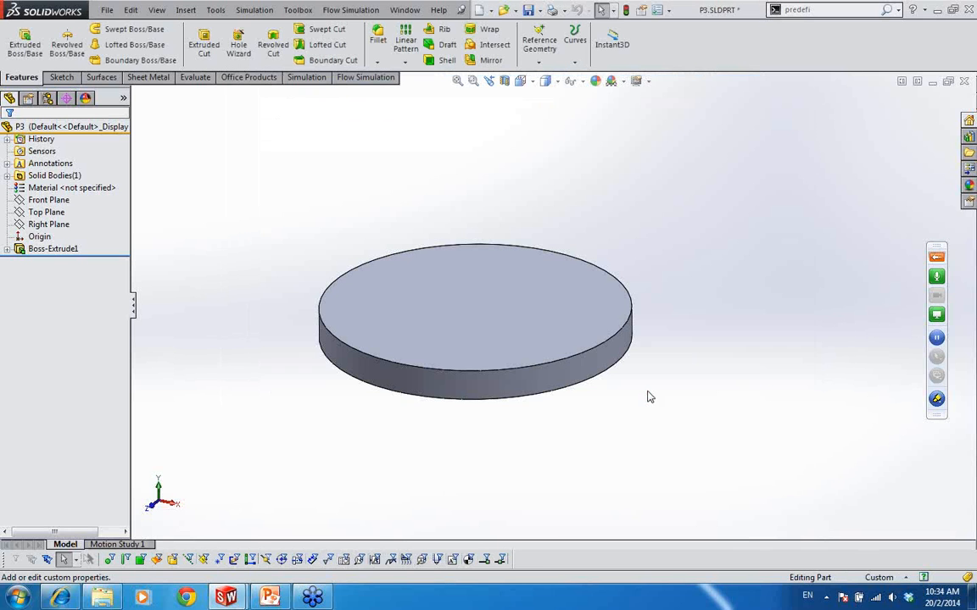
left_click(529, 10)
- Review the saved values in the part's custom file properties
left_click(104, 12)
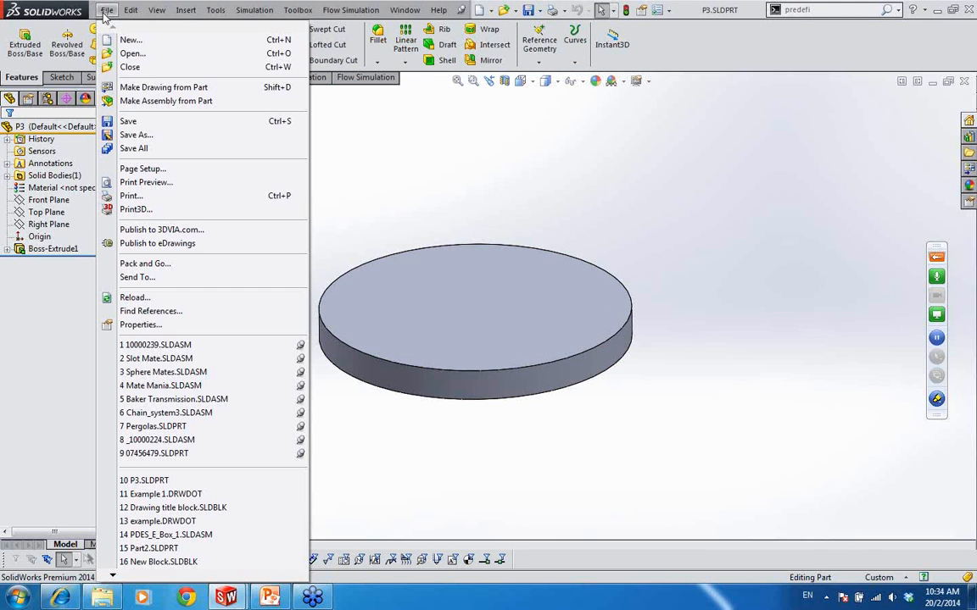
left_click(140, 296)
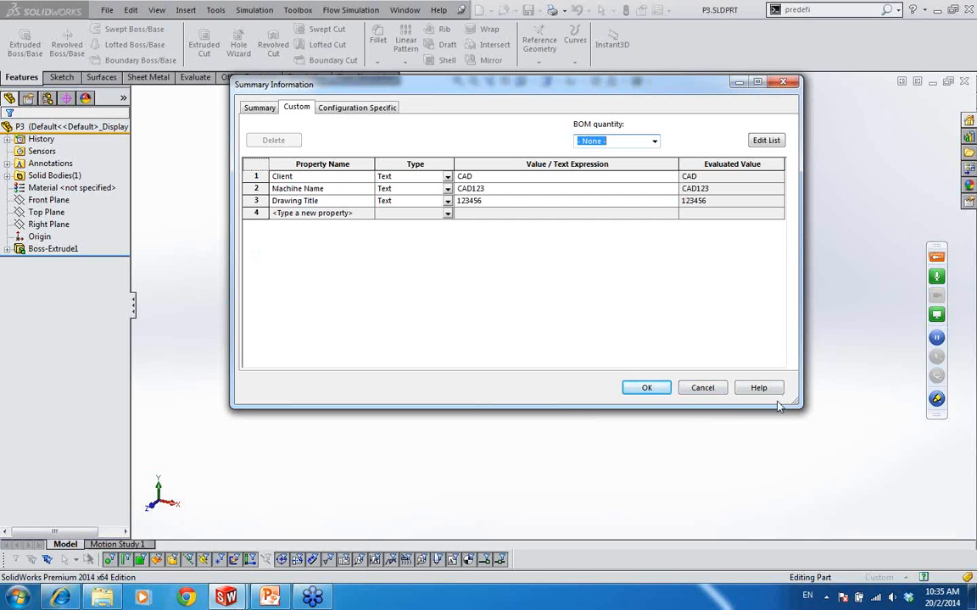
left_click(702, 387)
- Switch back to the P3 drawing and examine the linked CLIENT, MACHINE NAME and DRAWING TITLE notes in the title block
left_click(405, 10)
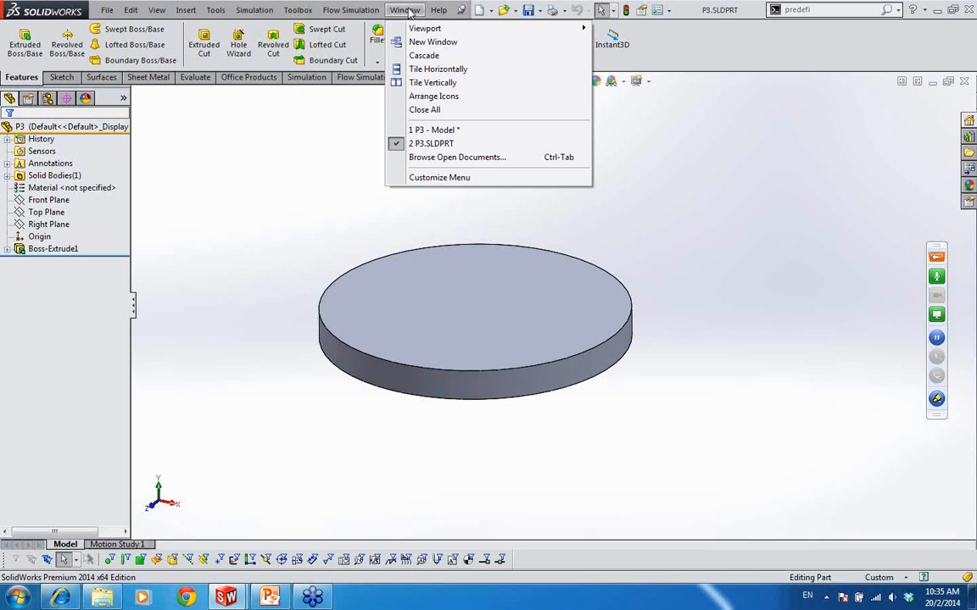
left_click(440, 130)
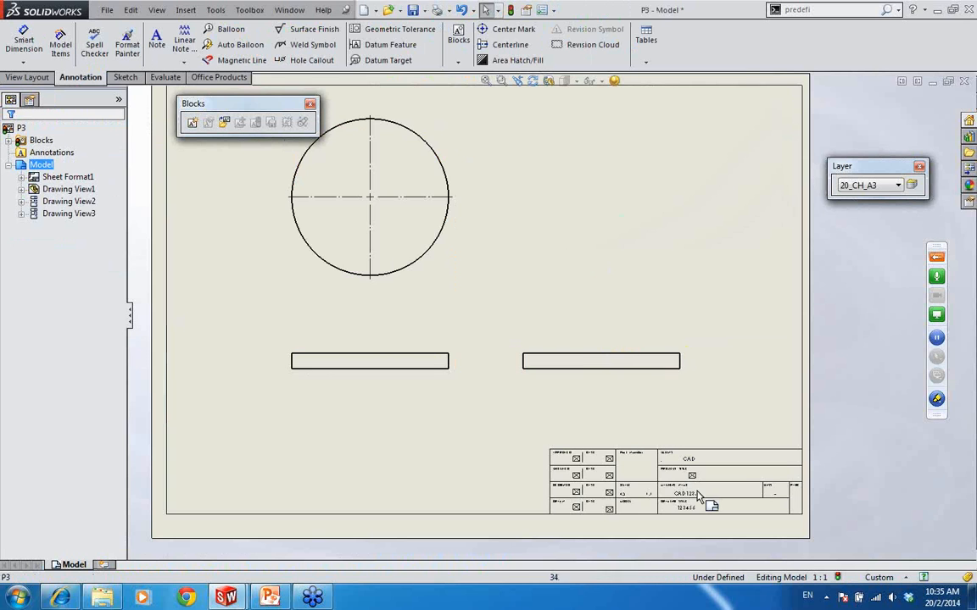
scroll(697, 496, "down", 8)
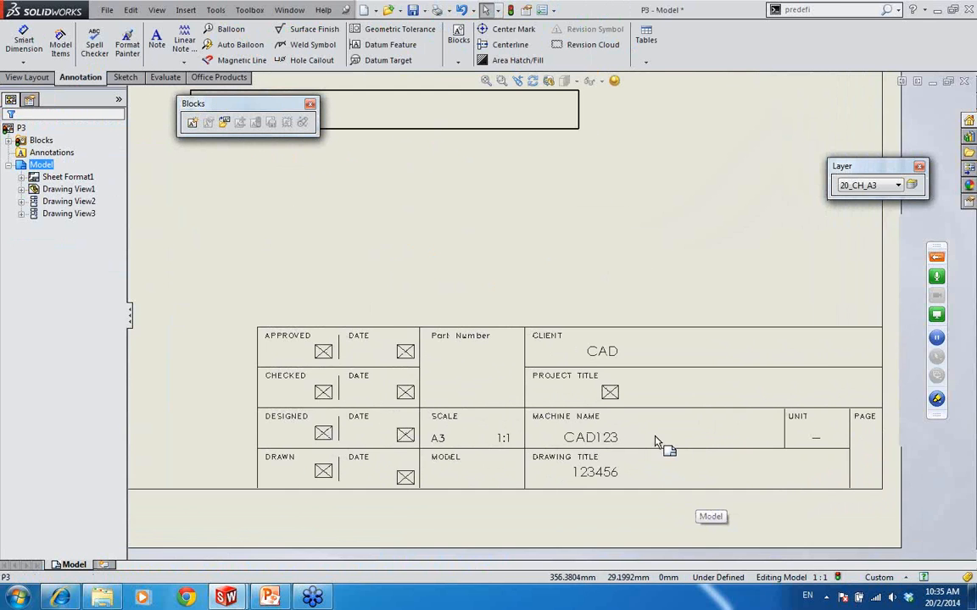
scroll(640, 420, "down", 3)
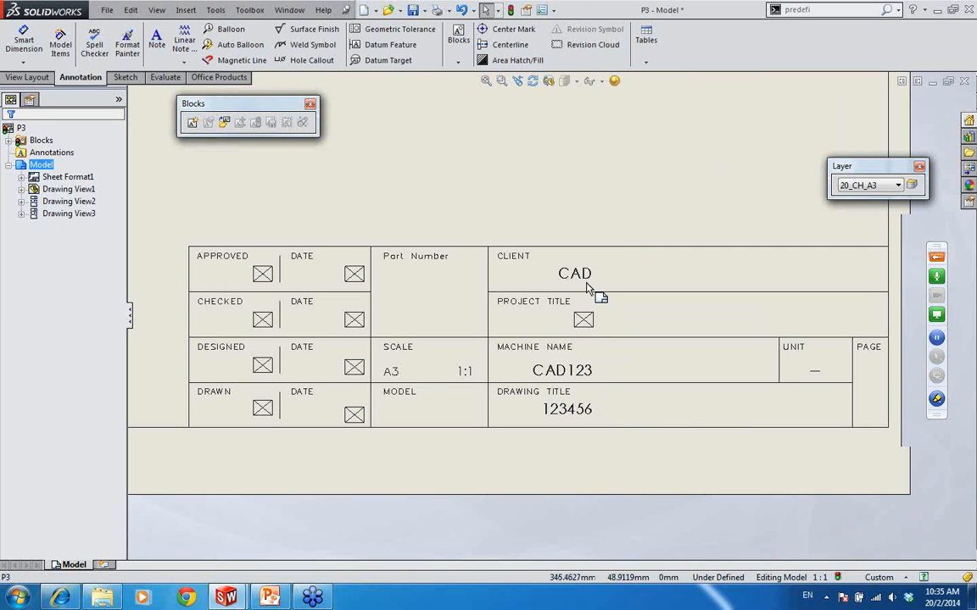
scroll(552, 216, "up", 1)
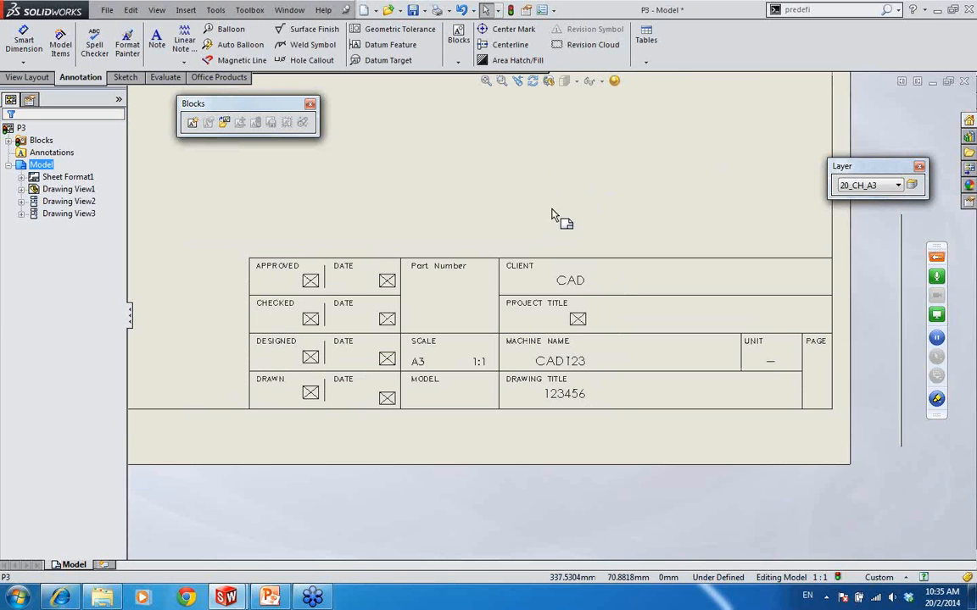
middle_click_drag(551, 216, 565, 244)
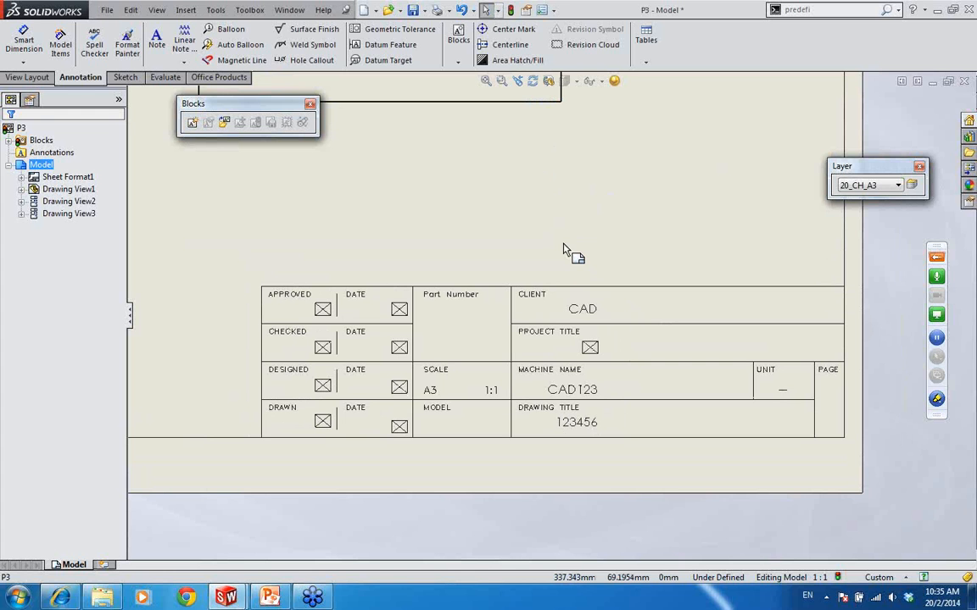
mouse_move(572, 253)
middle_mouse_down()
mouse_move(595, 225)
mouse_move(623, 231)
mouse_move(623, 240)
middle_mouse_up()
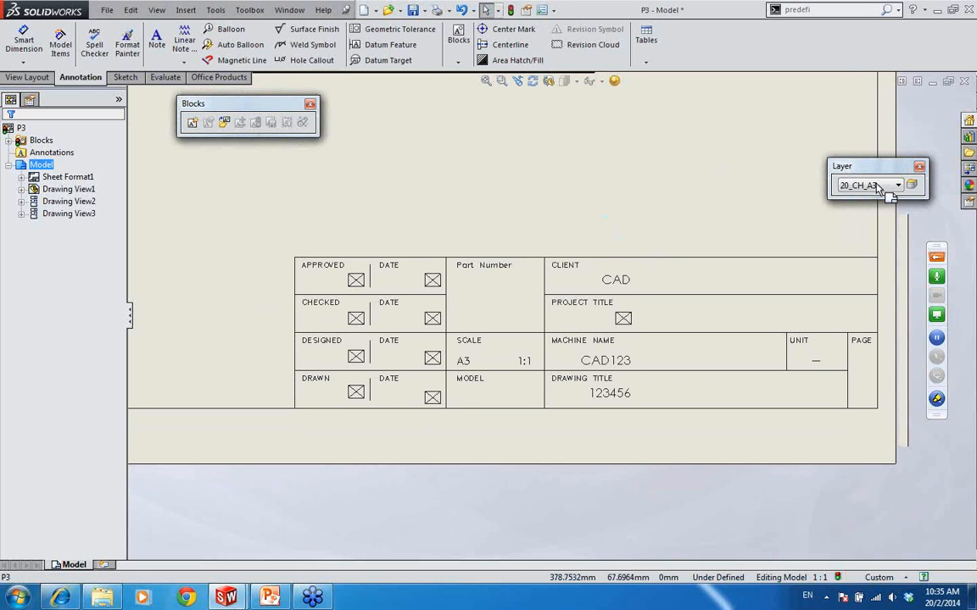
- Move the Layer toolbar higher above the title block and open the sheet format for editing
left_click_drag(885, 170, 896, 127)
right_click(577, 181)
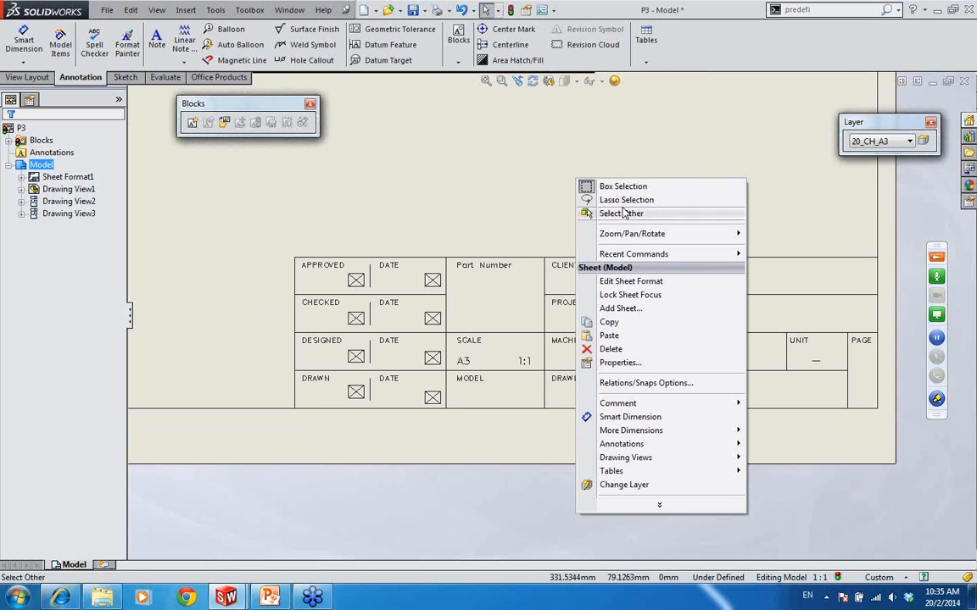
left_click(424, 173)
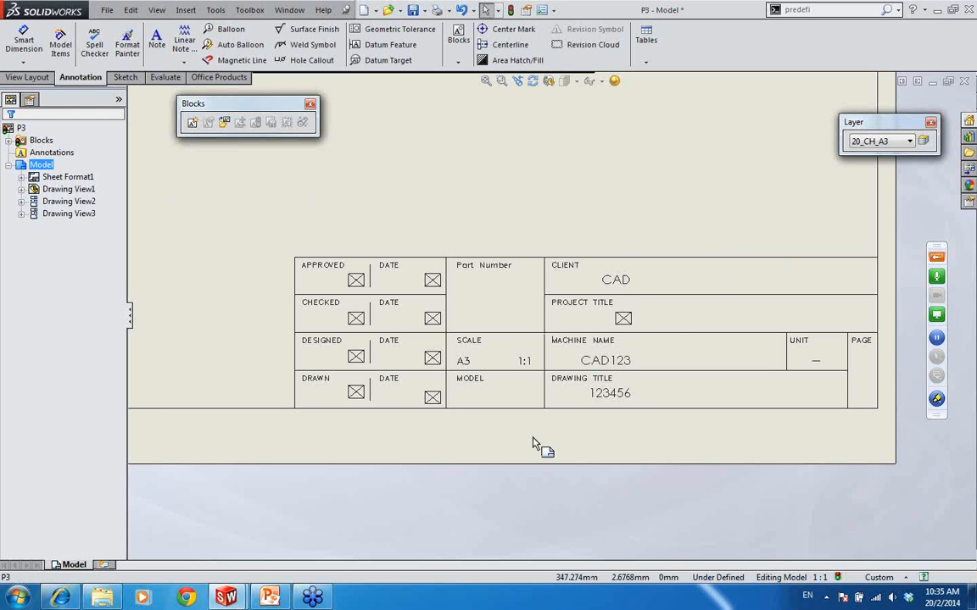
right_click(671, 201)
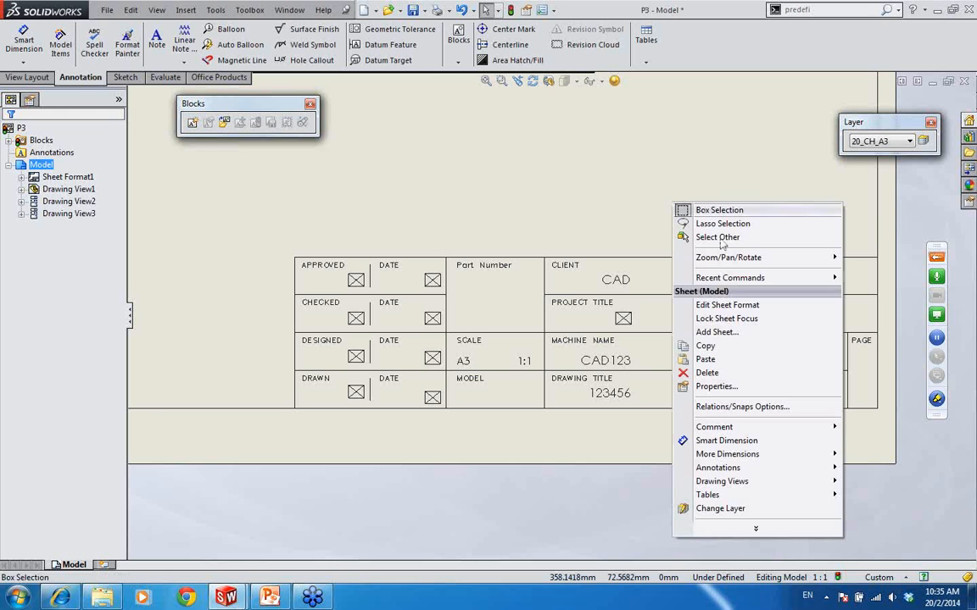
left_click(789, 307)
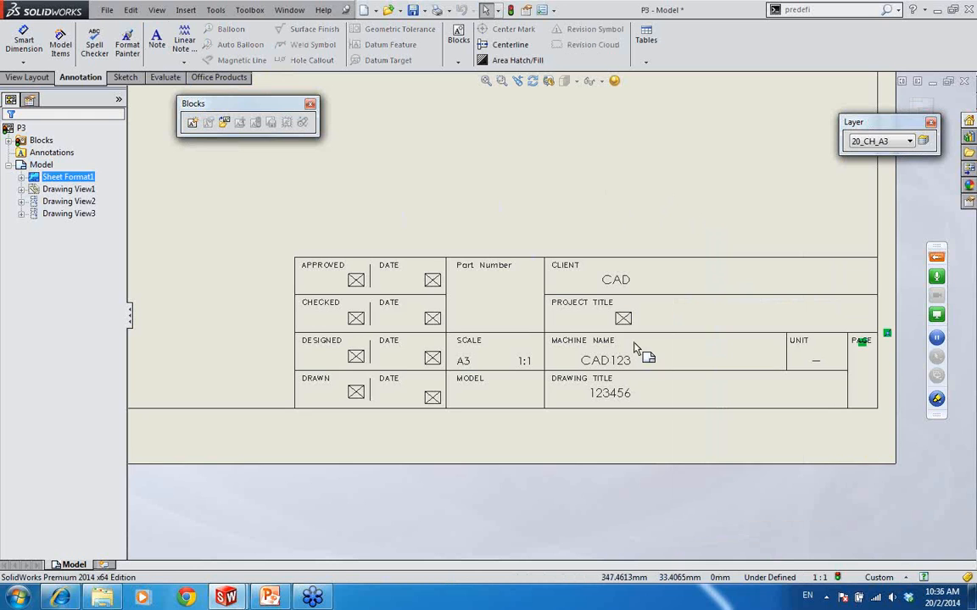
- Add blank notes in the Part Number and MODEL cells of the title block
scroll(635, 348, "down", 1)
left_click(157, 38)
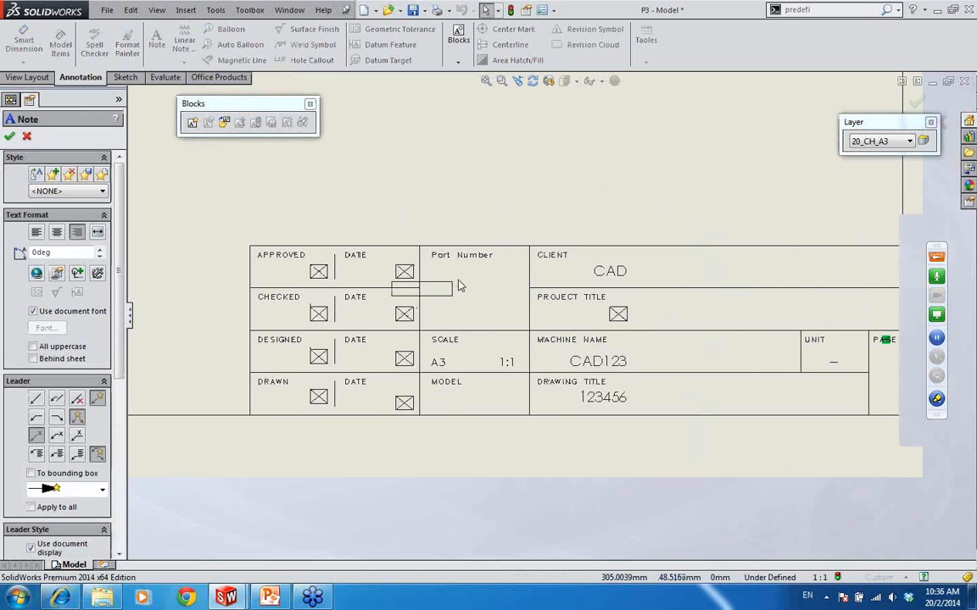
left_click(505, 273)
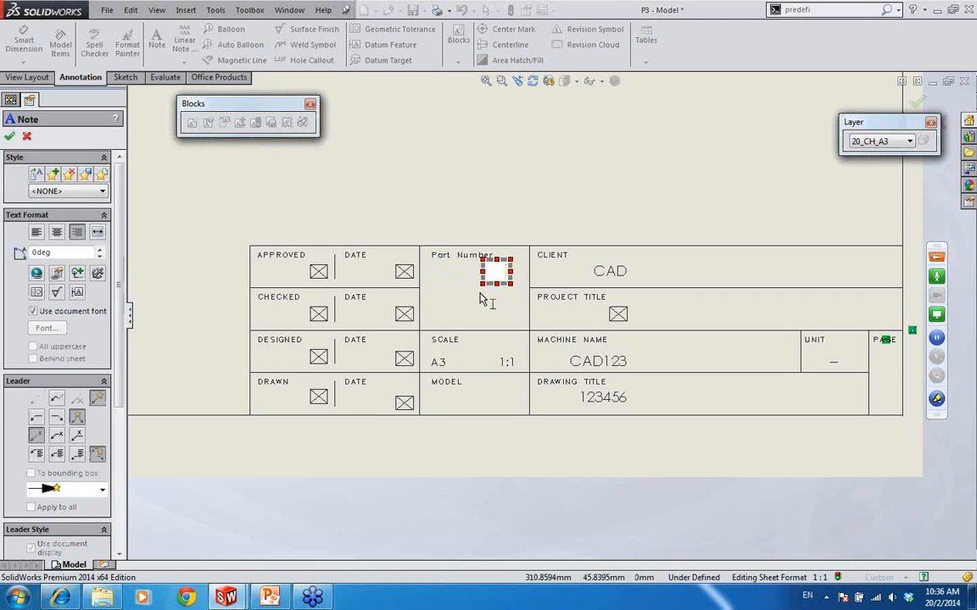
left_click(478, 299)
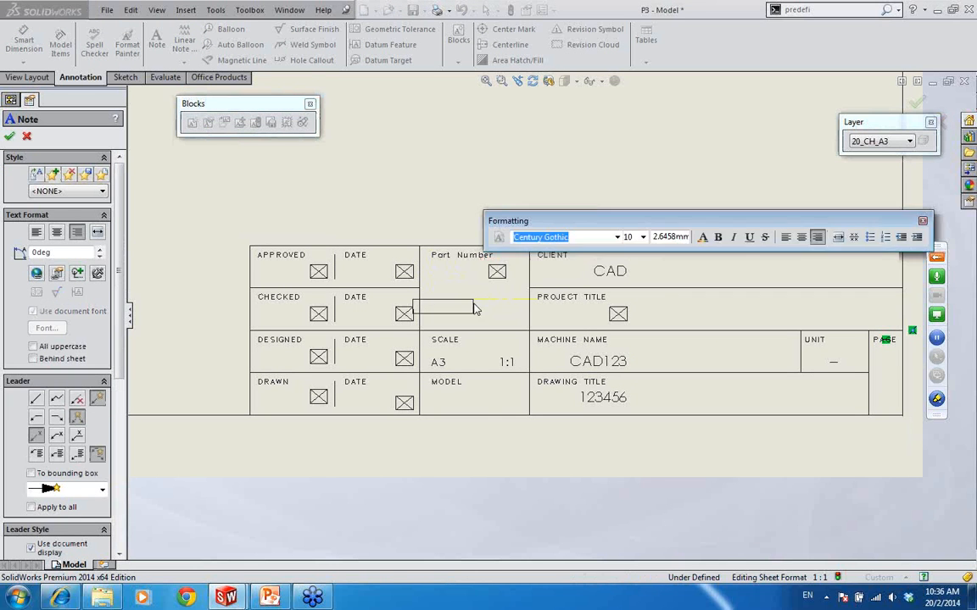
left_click(501, 404)
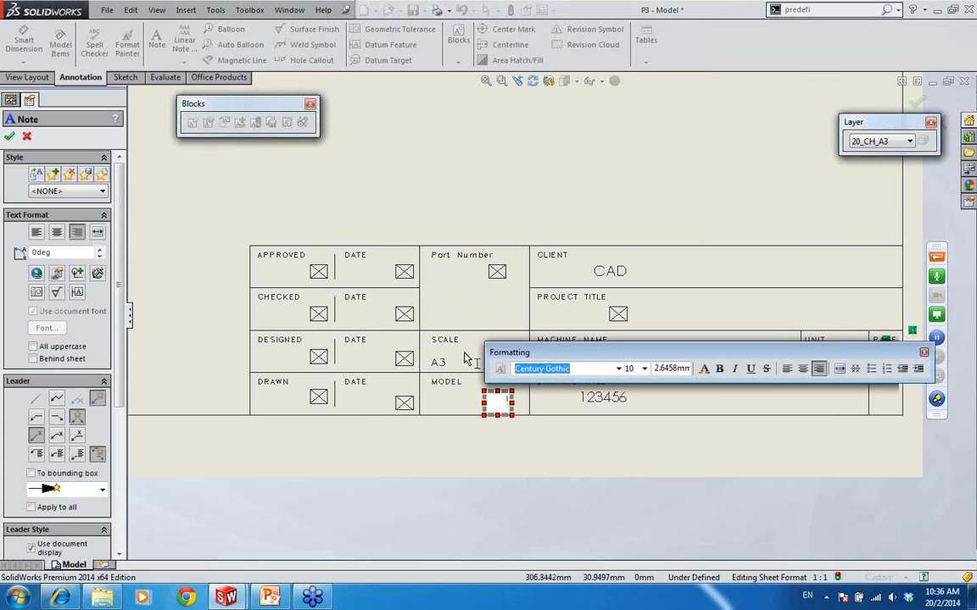
left_click(464, 356)
key("Escape")
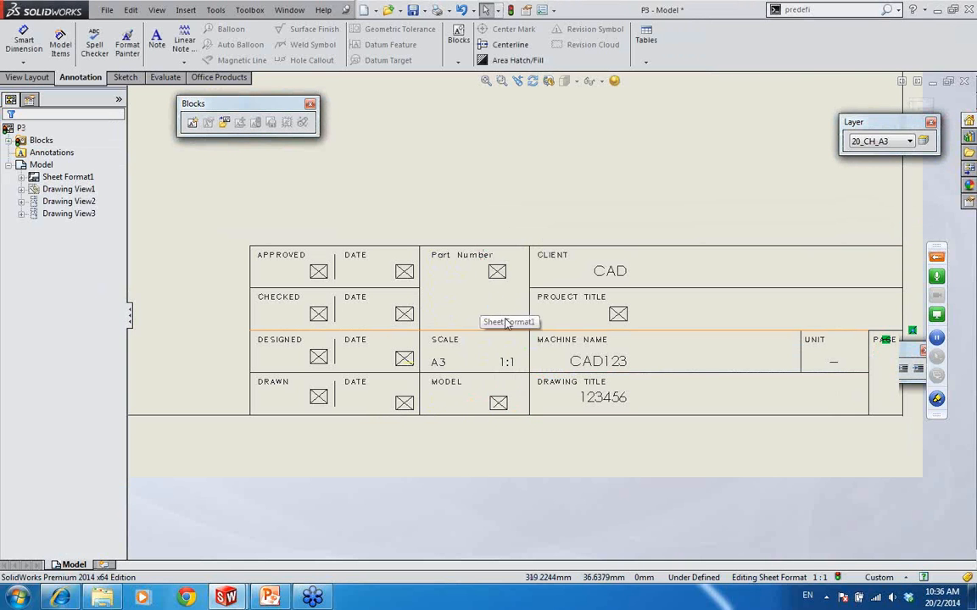
- Check the text content of the PROJECT TITLE note in the Edit Text Window
left_click(617, 314)
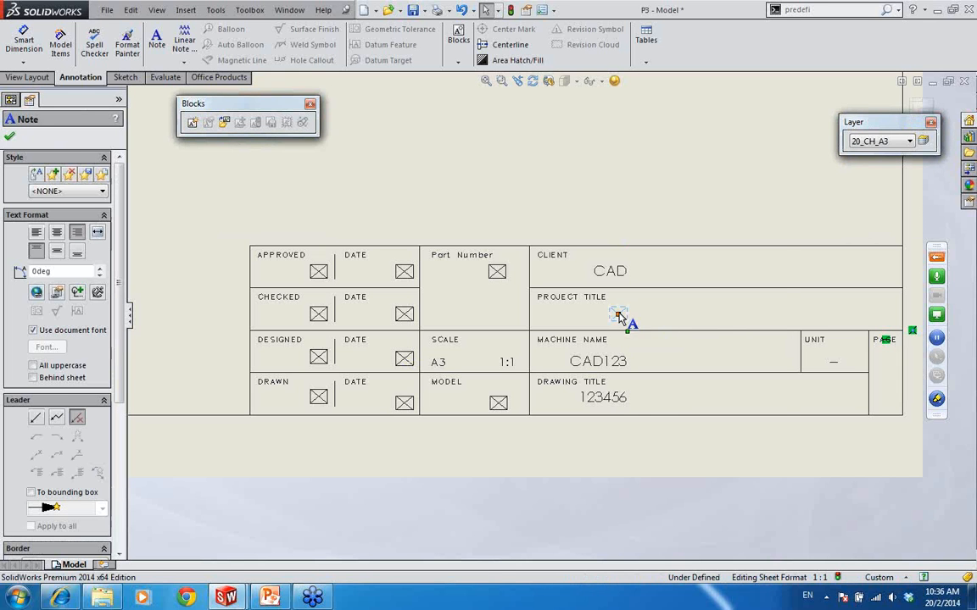
right_click(620, 316)
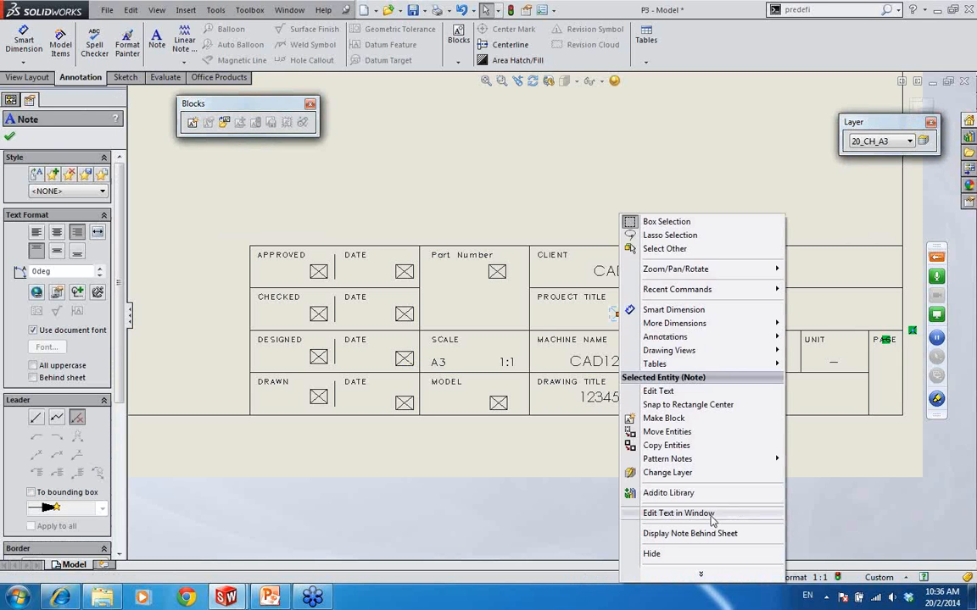
left_click(644, 513)
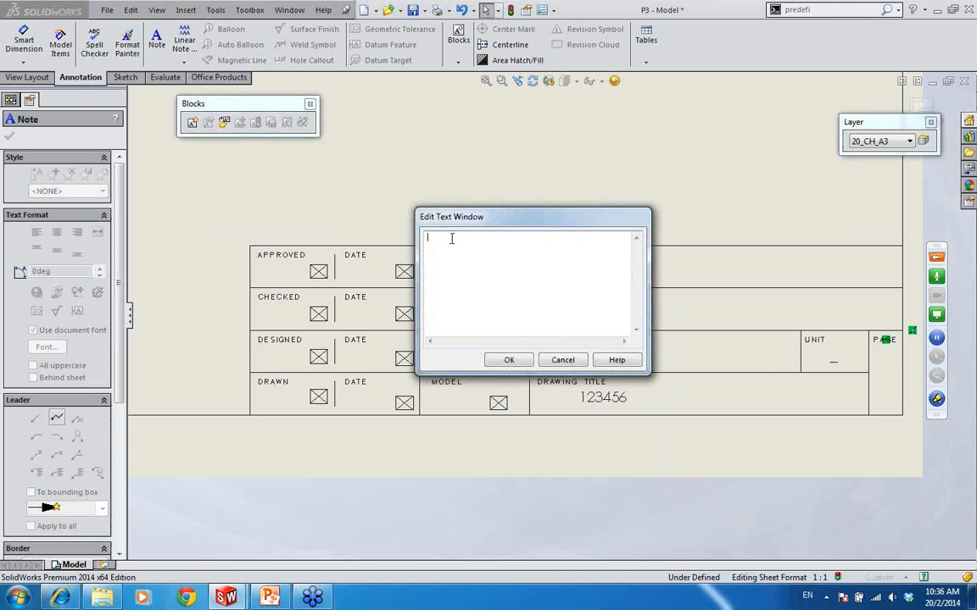
left_click(506, 362)
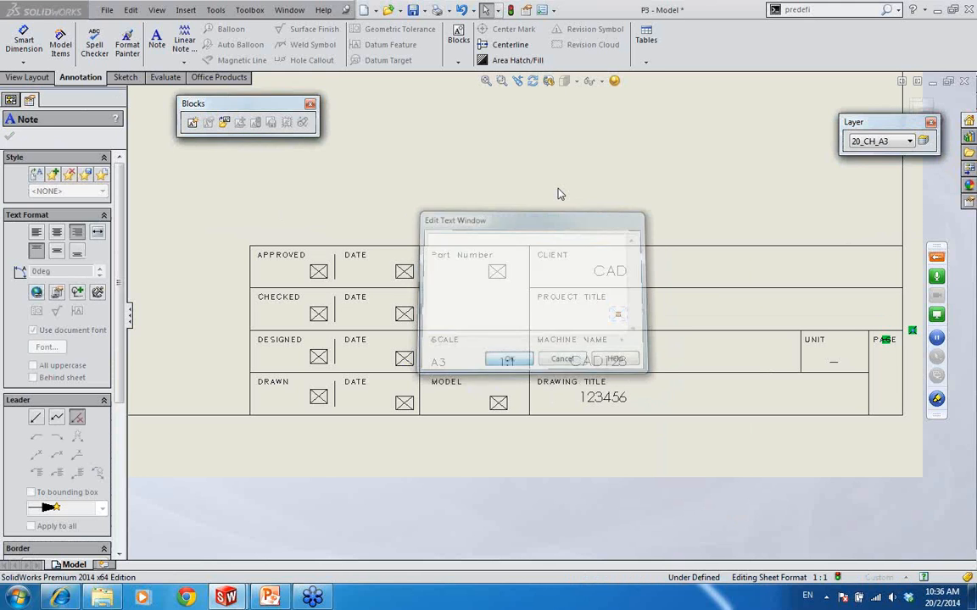
left_click(559, 193)
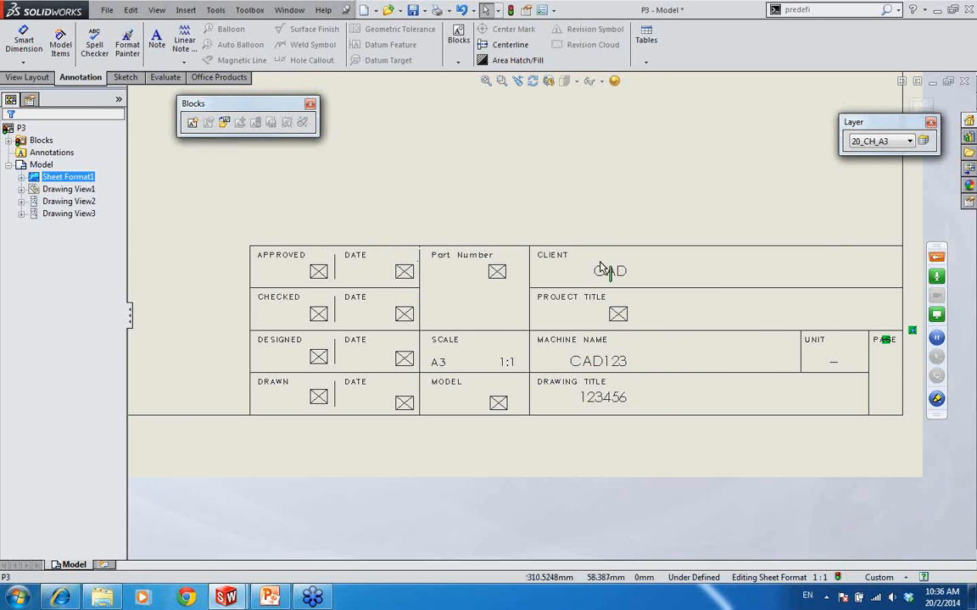
scroll(617, 271, "up", 1)
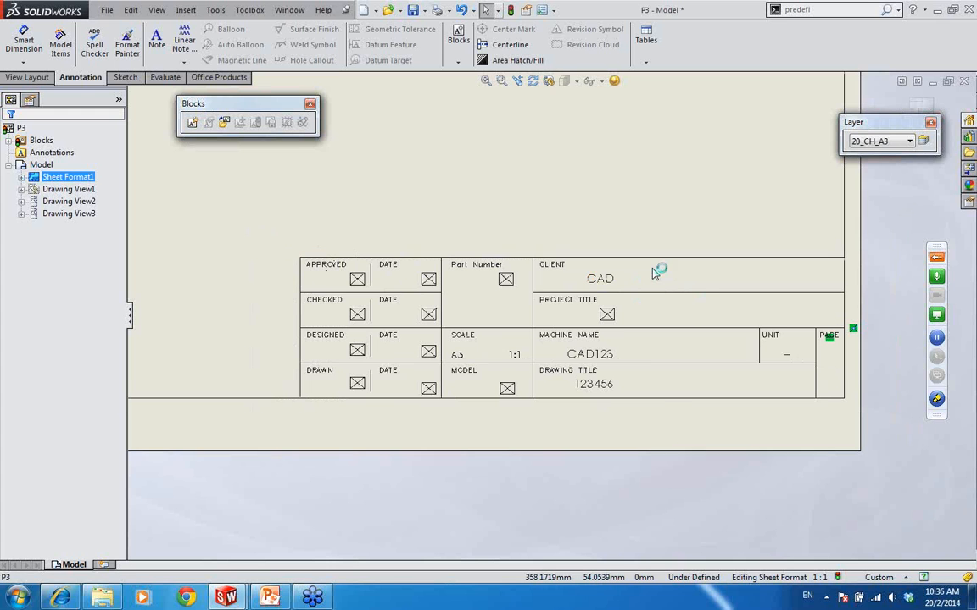
- Define a title block on the sheet format and fit its border closely around the title block table
right_click(657, 270)
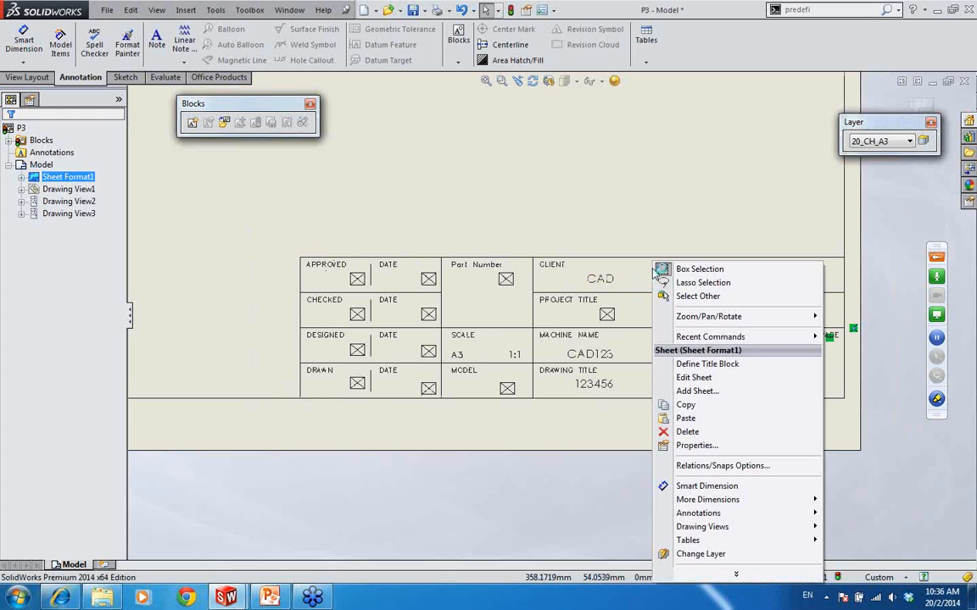
left_click(781, 367)
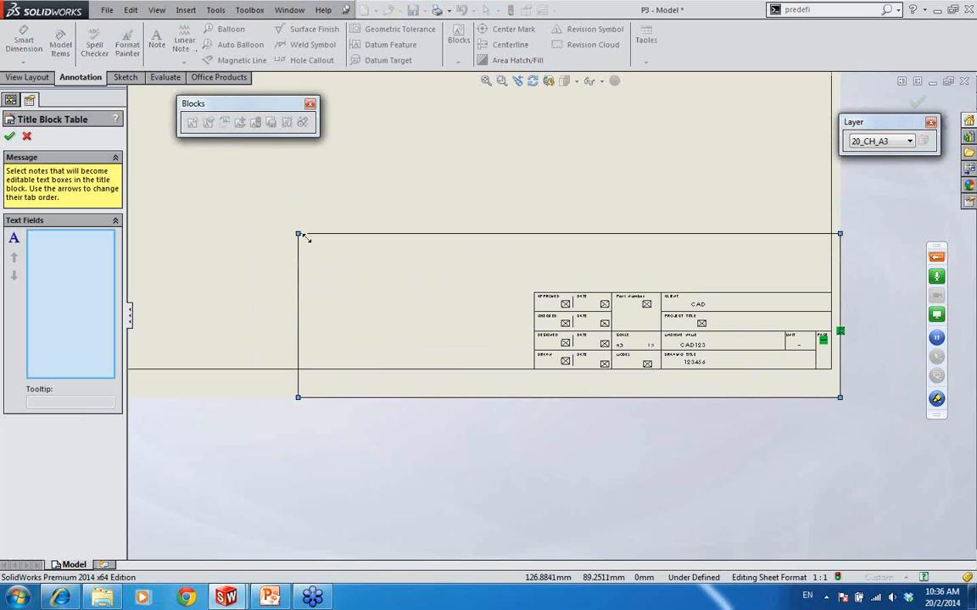
left_click_drag(299, 234, 529, 286)
scroll(788, 325, "down", 1)
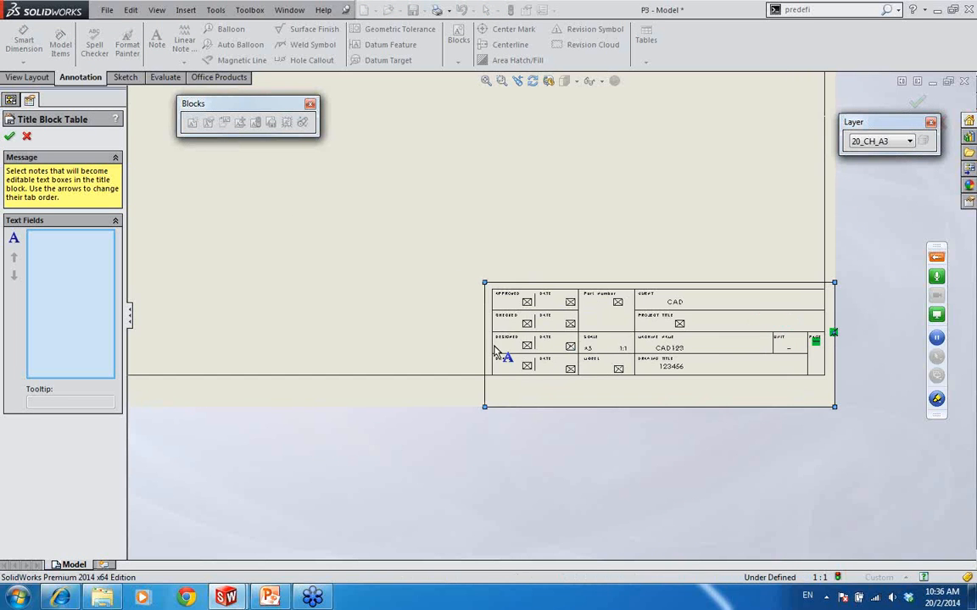
scroll(820, 338, "down", 1)
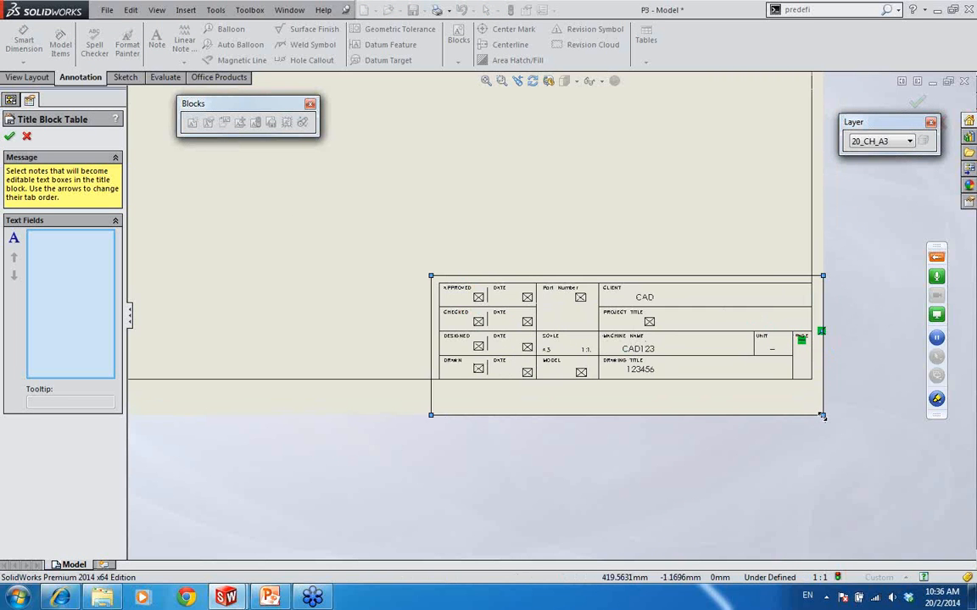
left_click_drag(824, 414, 816, 386)
scroll(641, 318, "down", 2)
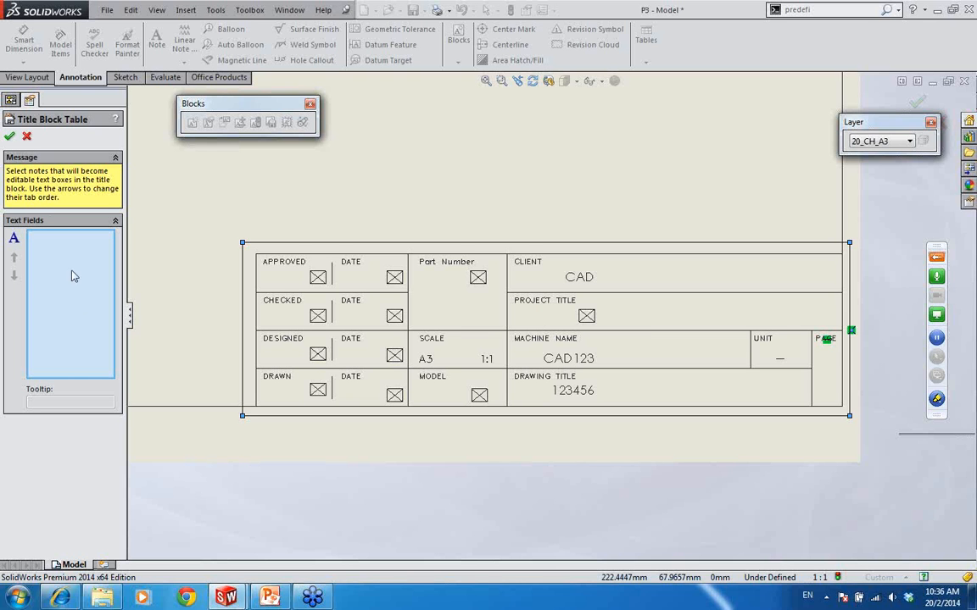
- Add the blank Part Number, PROJECT TITLE and MODEL notes as editable title block text fields and accept the definition
mouse_move(550, 192)
middle_mouse_down()
mouse_move(543, 225)
mouse_move(542, 203)
middle_mouse_up()
scroll(512, 315, "down", 1)
left_click(465, 289)
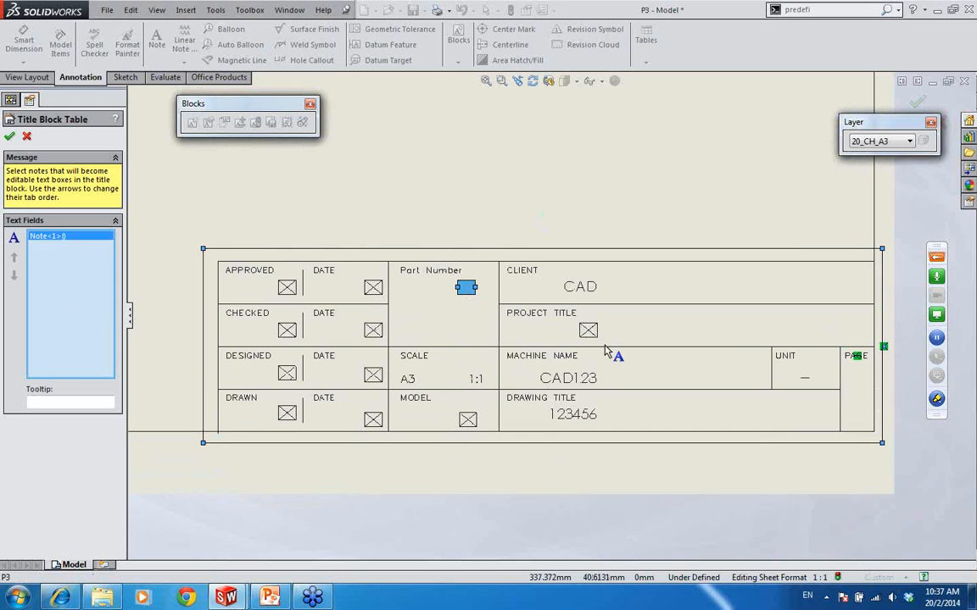
left_click(588, 330)
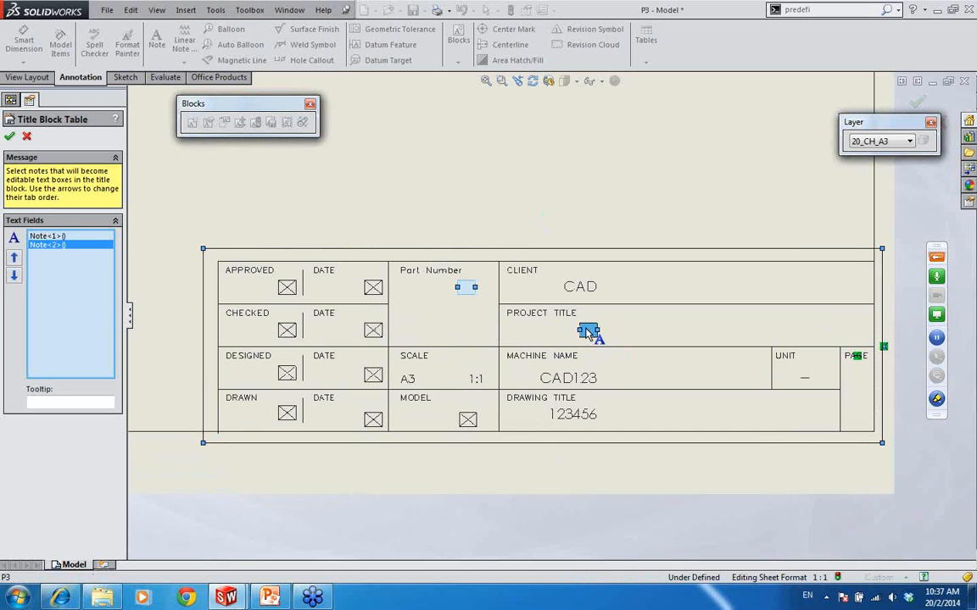
left_click(468, 420)
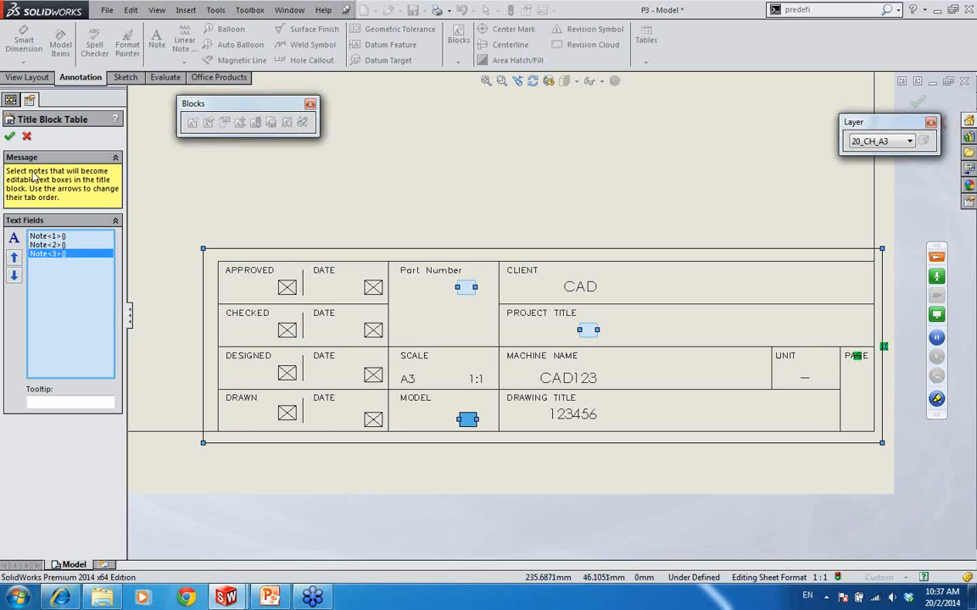
left_click(10, 137)
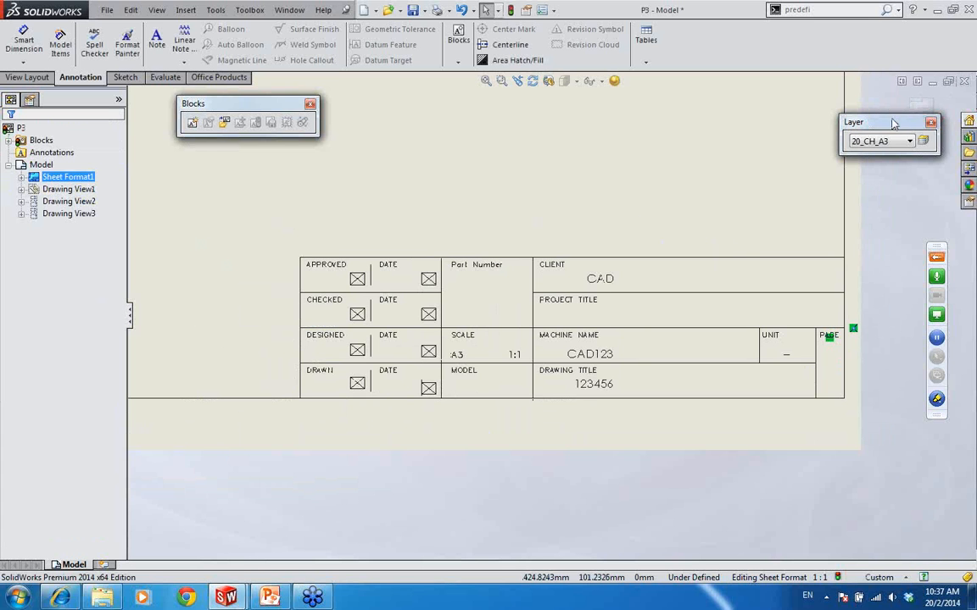
- Move the Layer toolbar down, exit sheet format editing, and enter 777777 as the Part Number in the title block data
left_click_drag(894, 123, 899, 157)
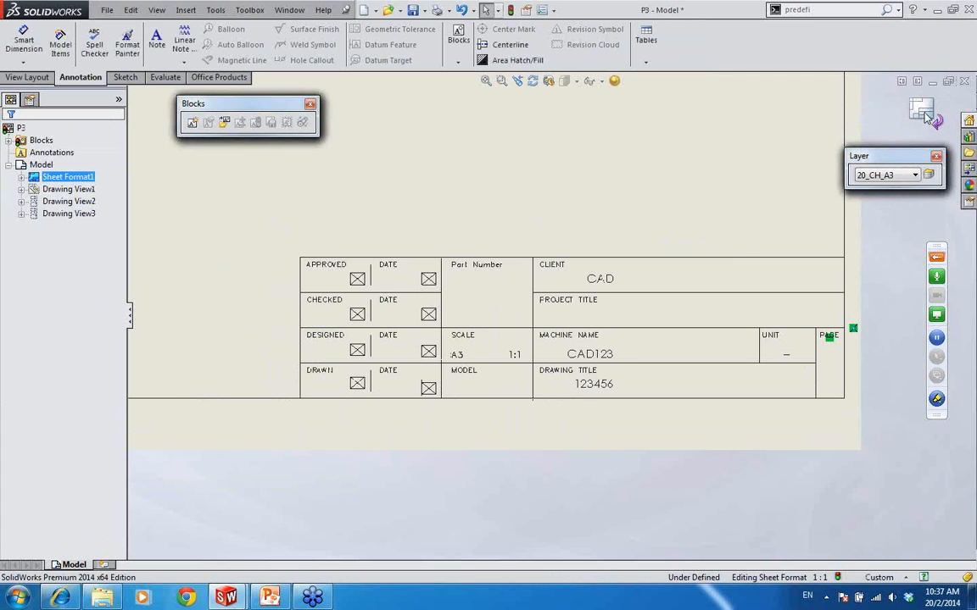
left_click(927, 122)
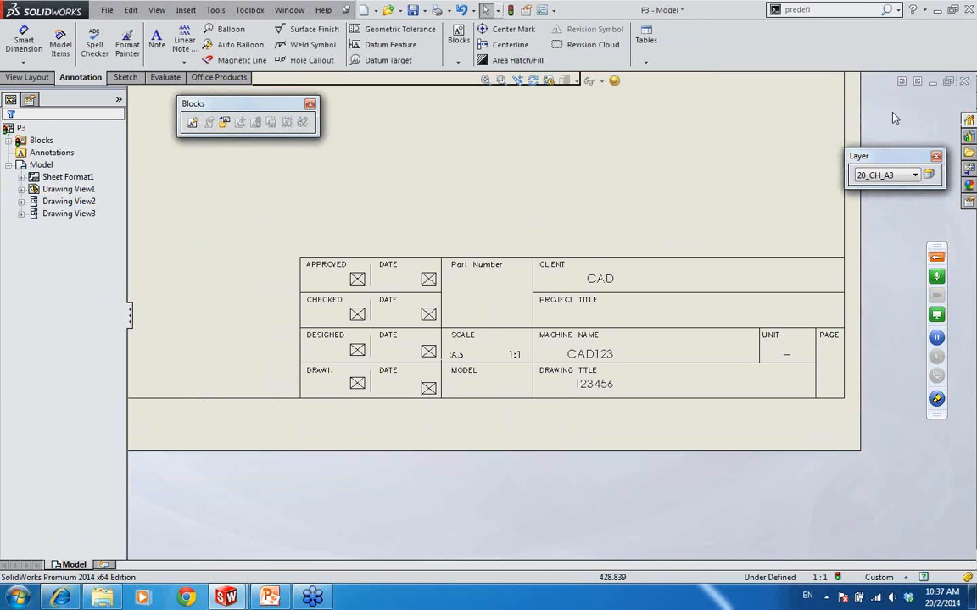
double_click(651, 279)
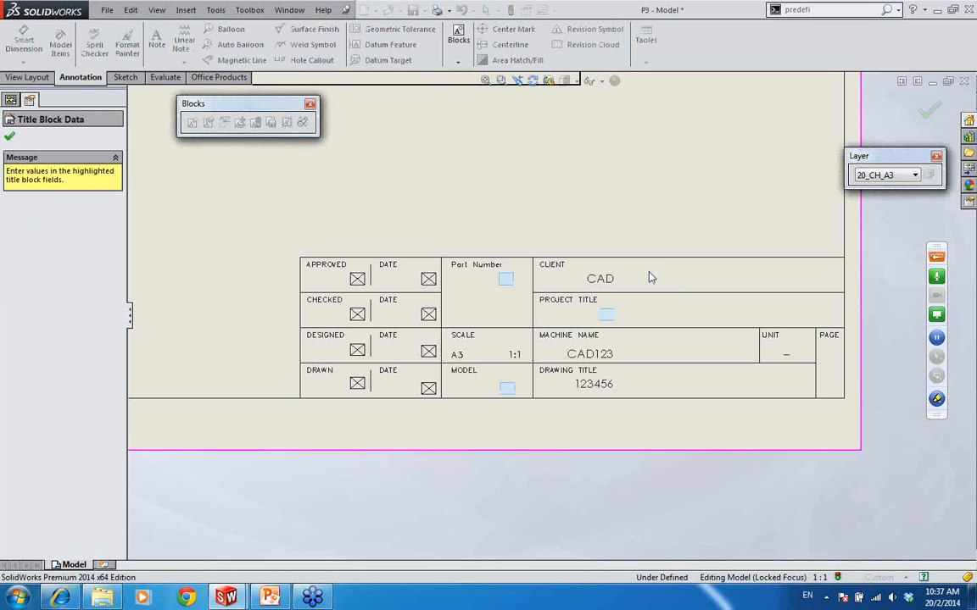
left_click(506, 283)
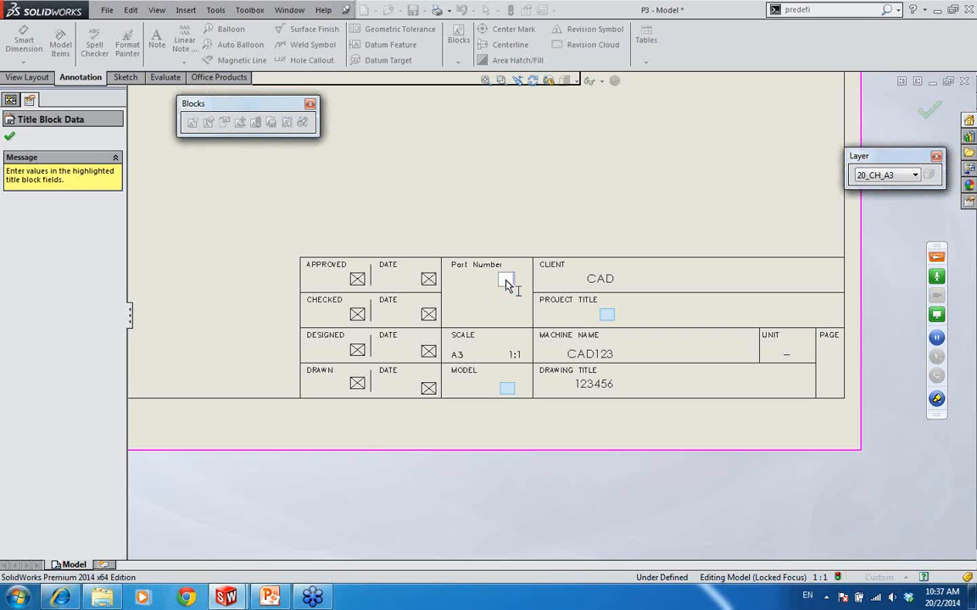
type("777777")
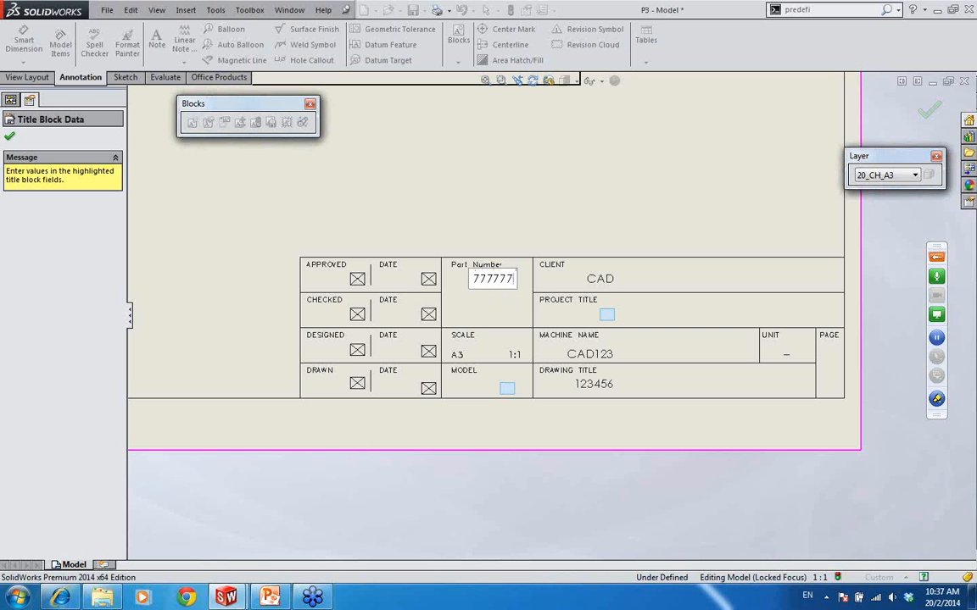
left_click(547, 176)
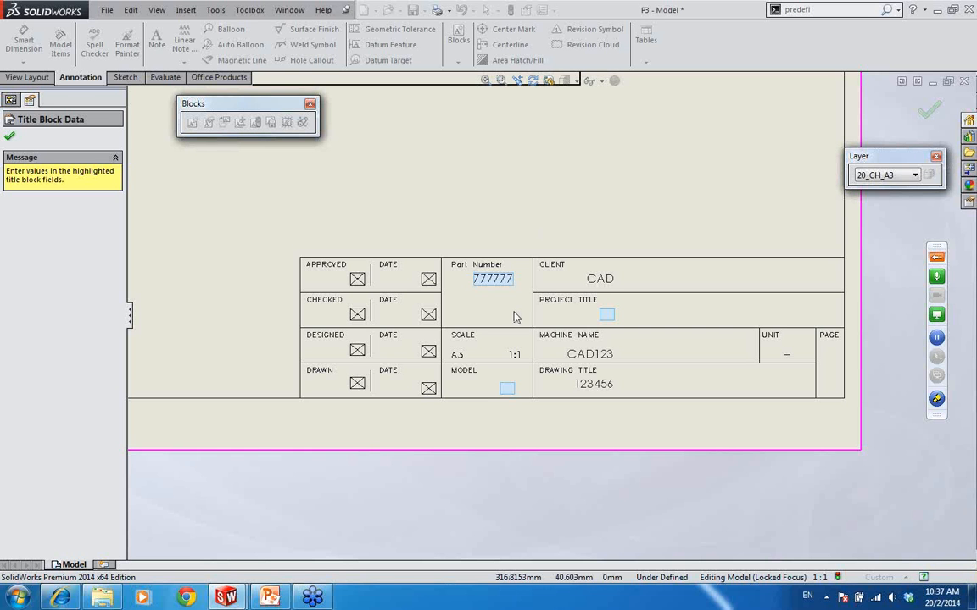
- Enter CAD as the MODEL and CAD Project as the PROJECT TITLE, and accept the title block data
scroll(605, 321, "down", 1)
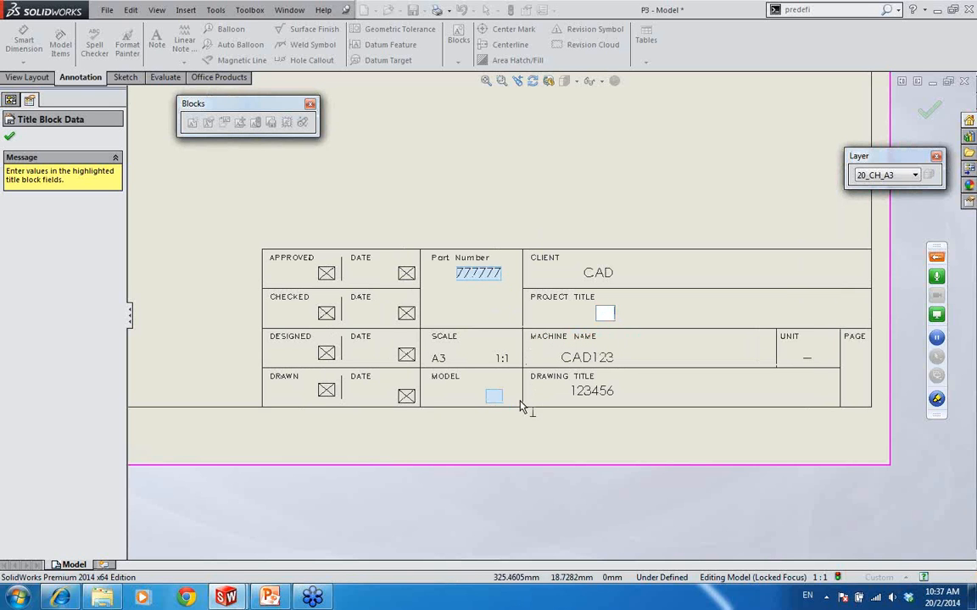
left_click(496, 400)
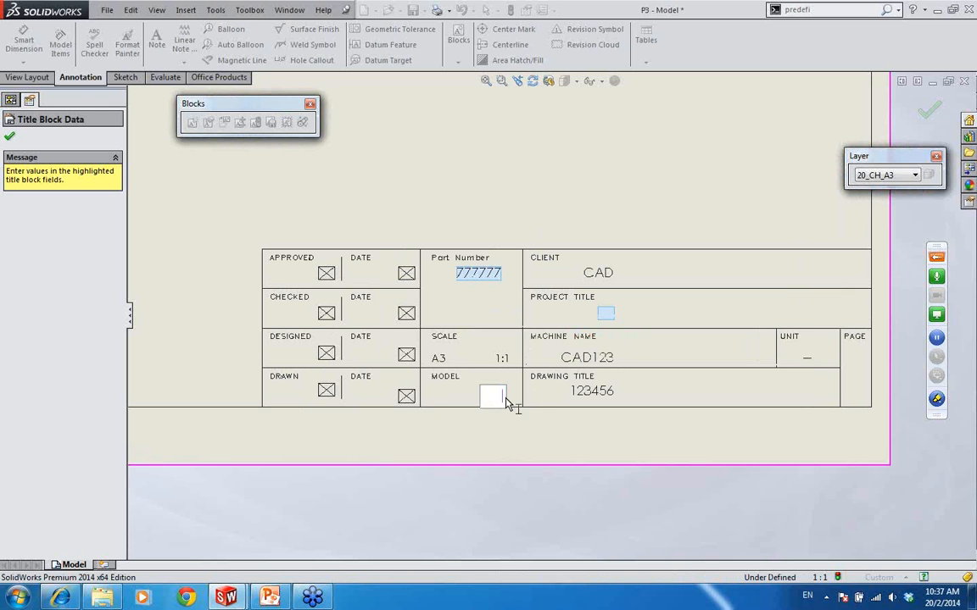
type("CAD")
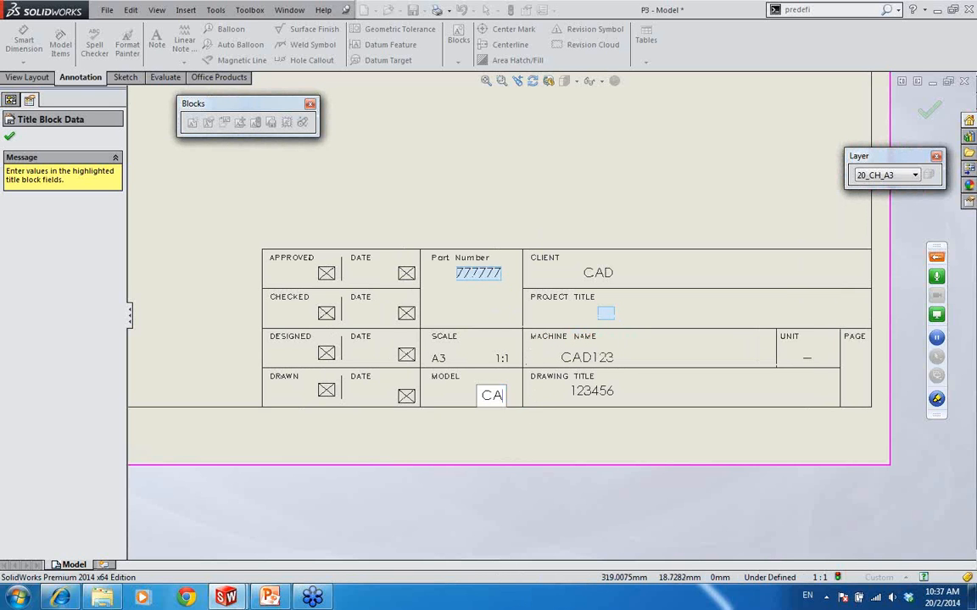
left_click(605, 314)
left_click(604, 315)
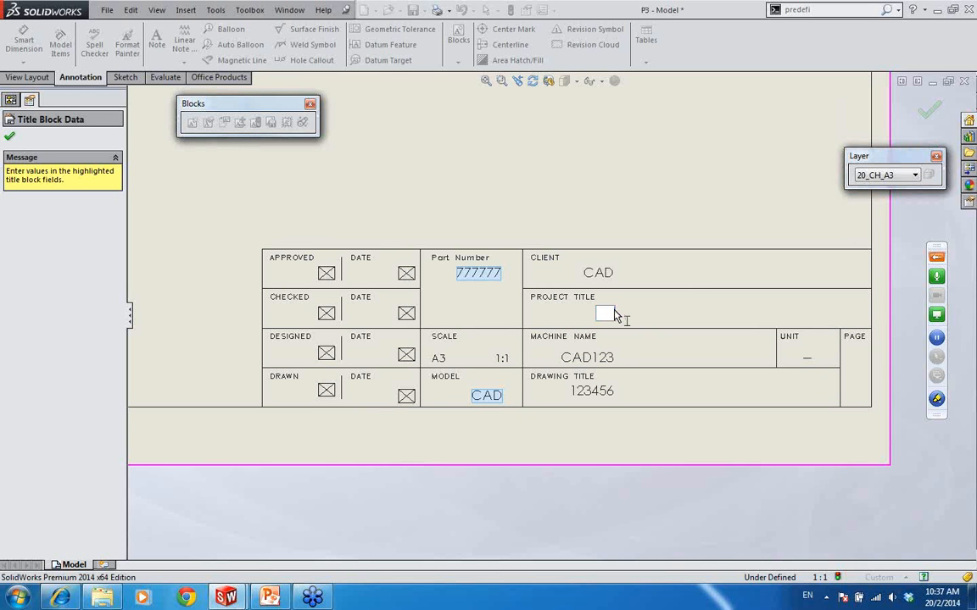
type("CAD Project")
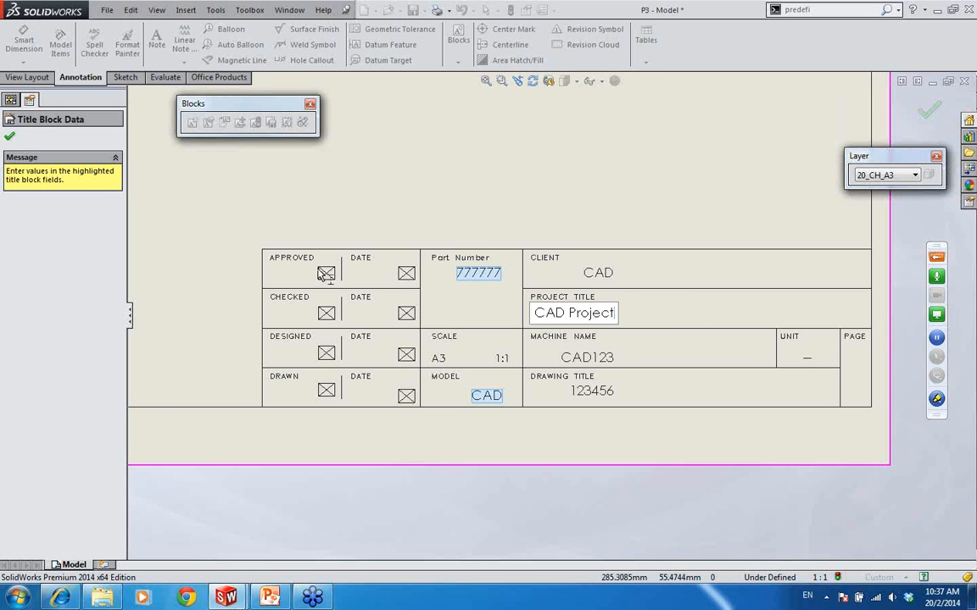
left_click(681, 315)
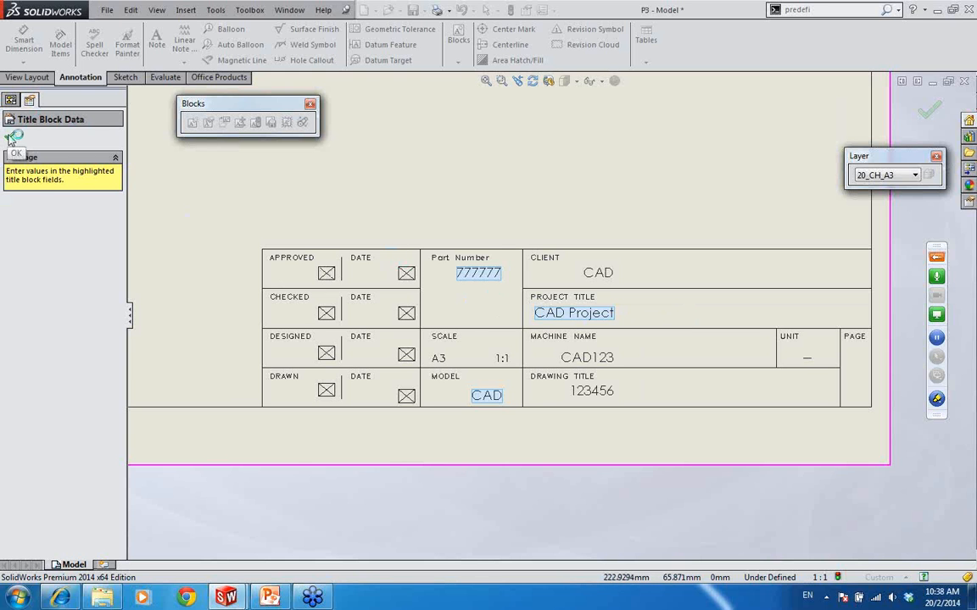
left_click(11, 139)
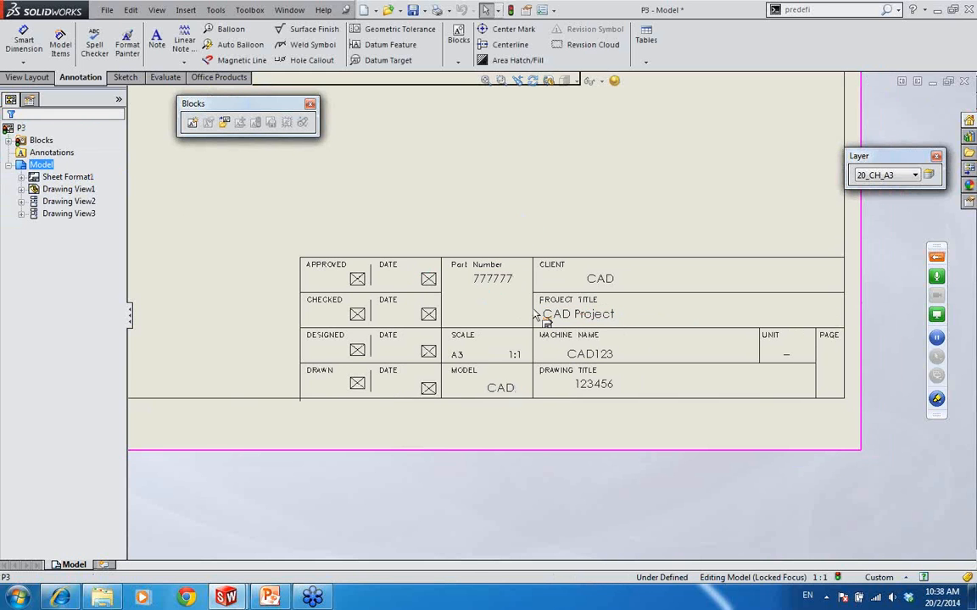
scroll(551, 301, "down", 3)
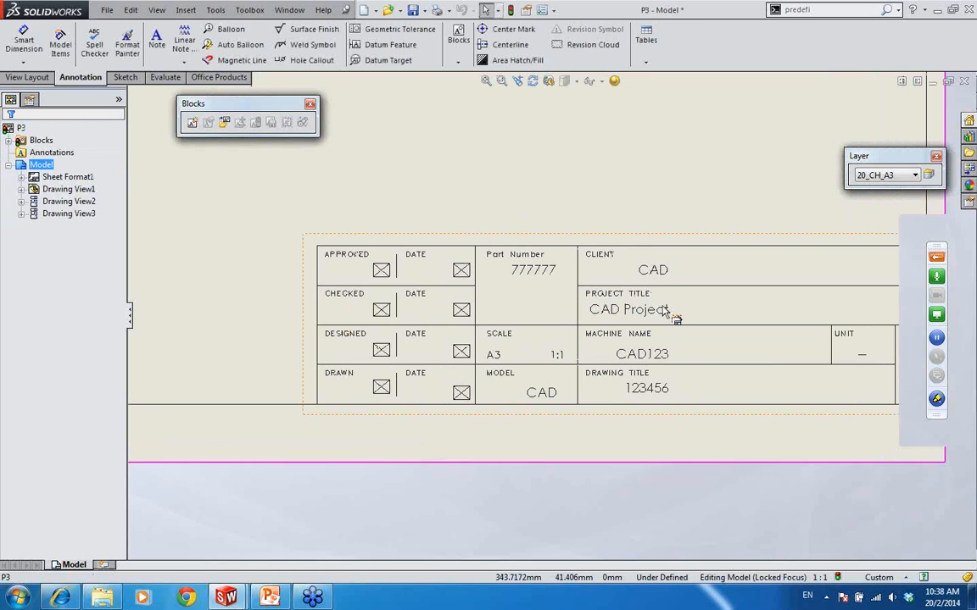
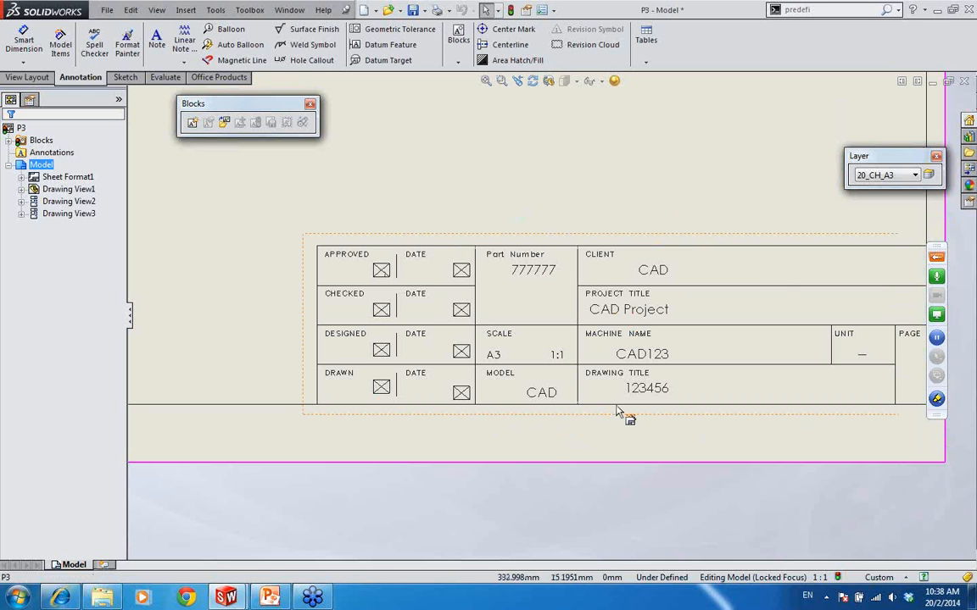
- Delete the circle's center mark and the projected side view beside the front view
scroll(612, 404, "up", 1)
middle_click_drag(517, 197, 565, 299)
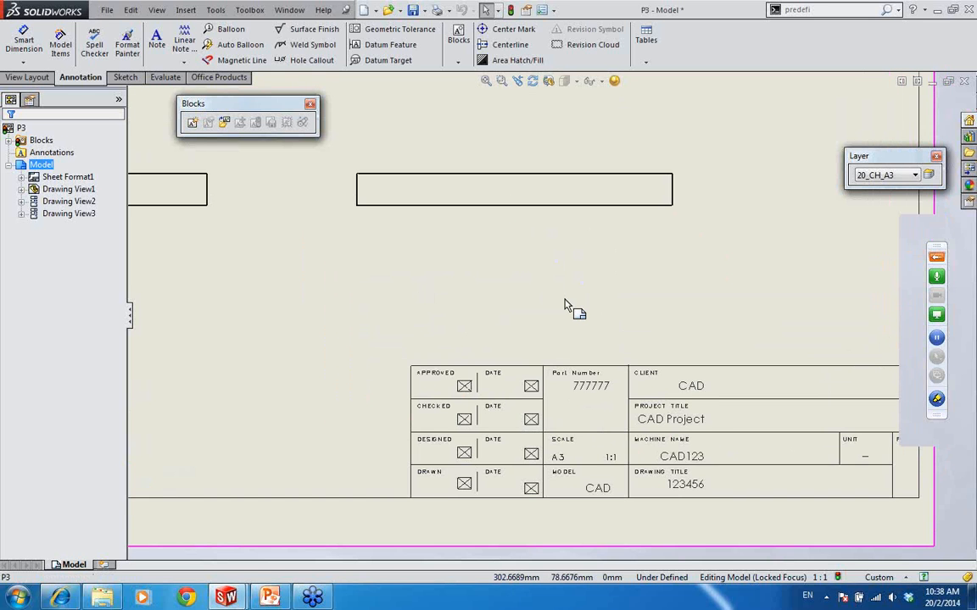
scroll(566, 307, "up", 1)
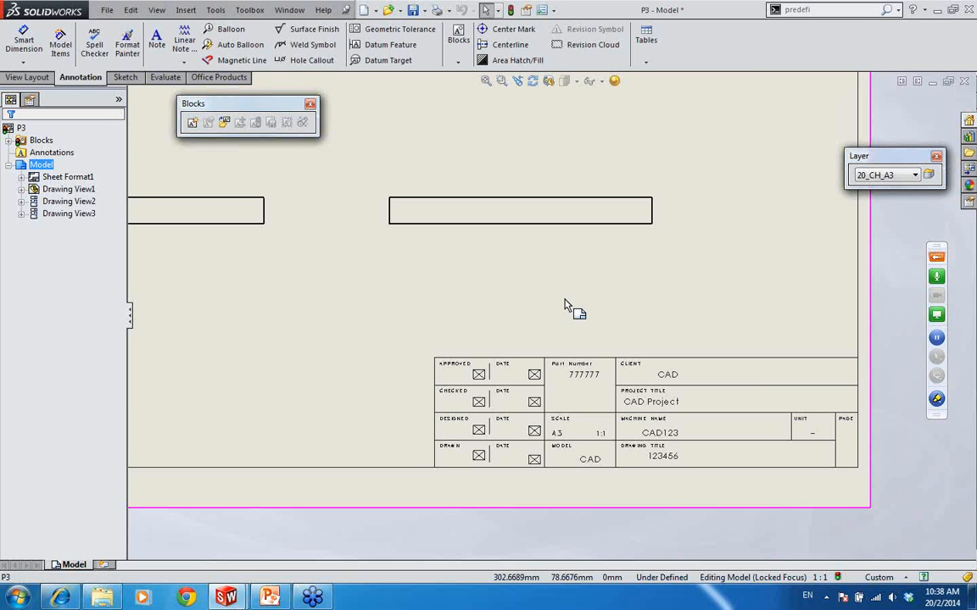
key("f")
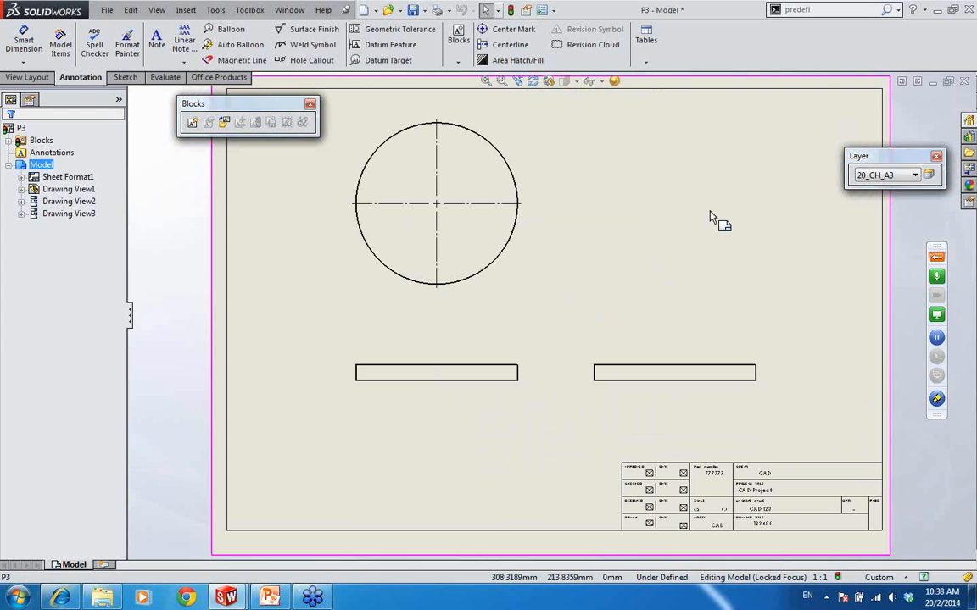
mouse_move(768, 229)
middle_mouse_down()
mouse_move(867, 281)
mouse_move(715, 235)
middle_mouse_up()
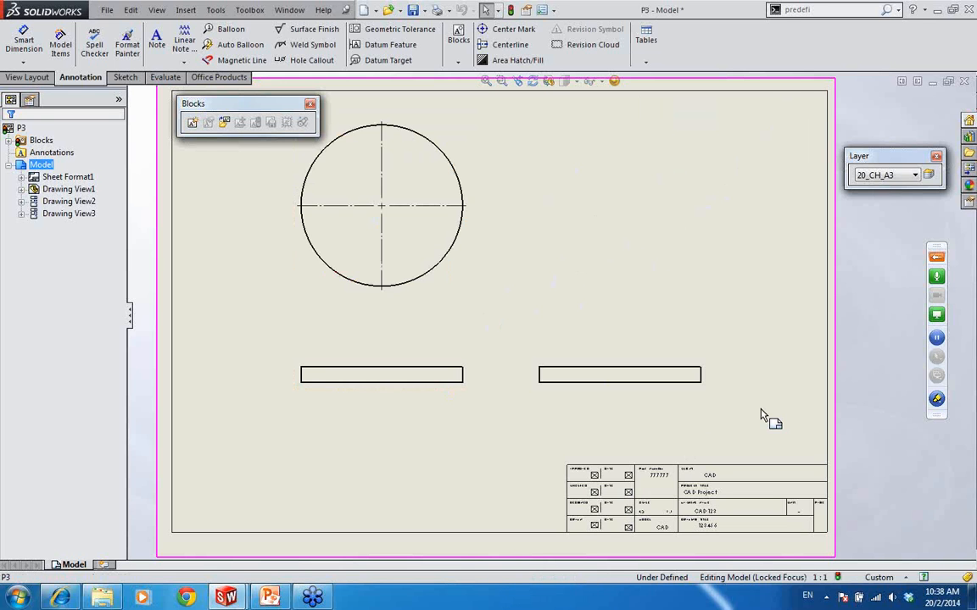
left_click_drag(761, 411, 262, 117)
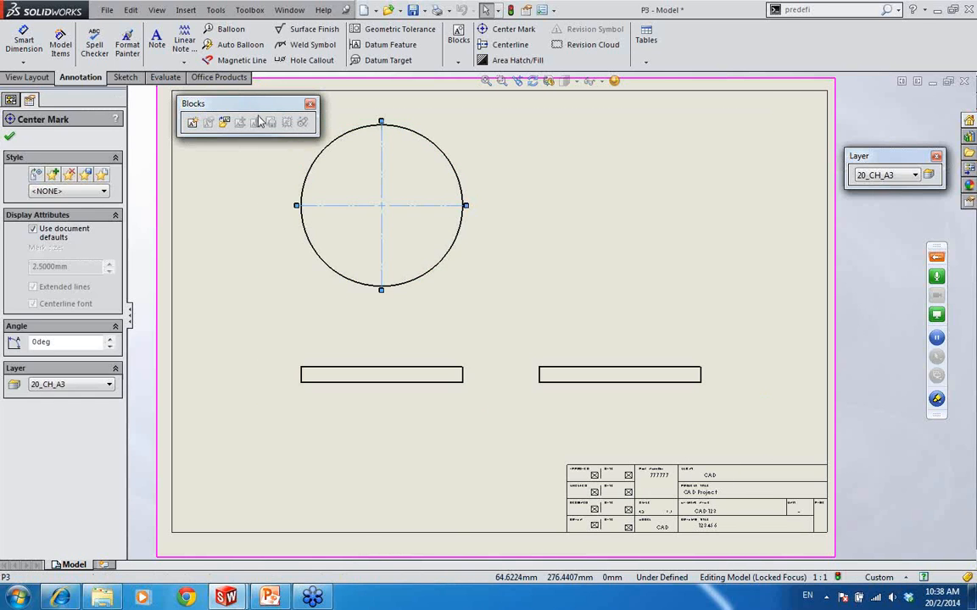
key("Delete")
left_click(605, 370)
key("Delete")
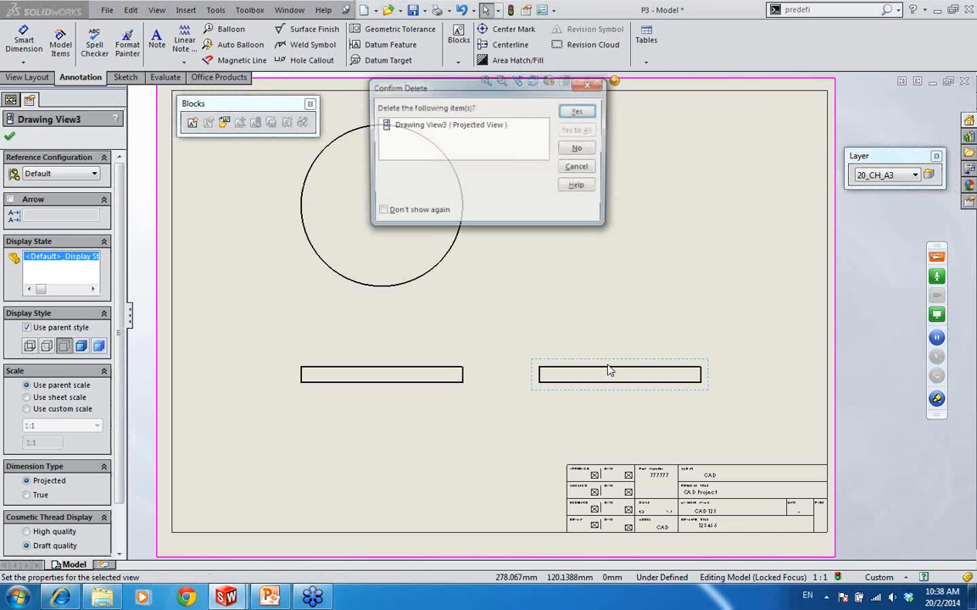
key("Return")
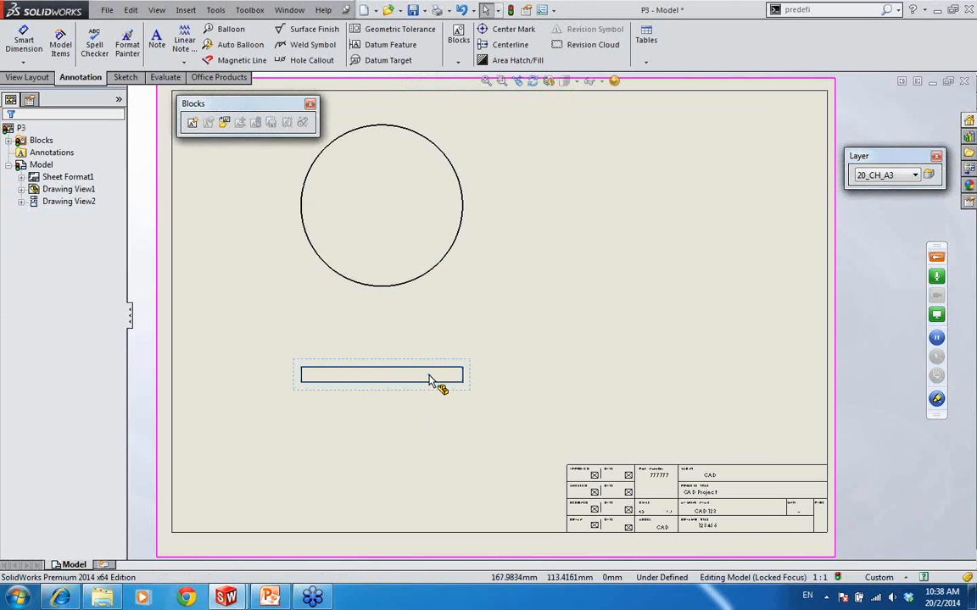
- Delete the remaining front view and the circular top view from the sheet
left_click(434, 379)
key("Delete")
left_click(580, 109)
left_click(382, 203)
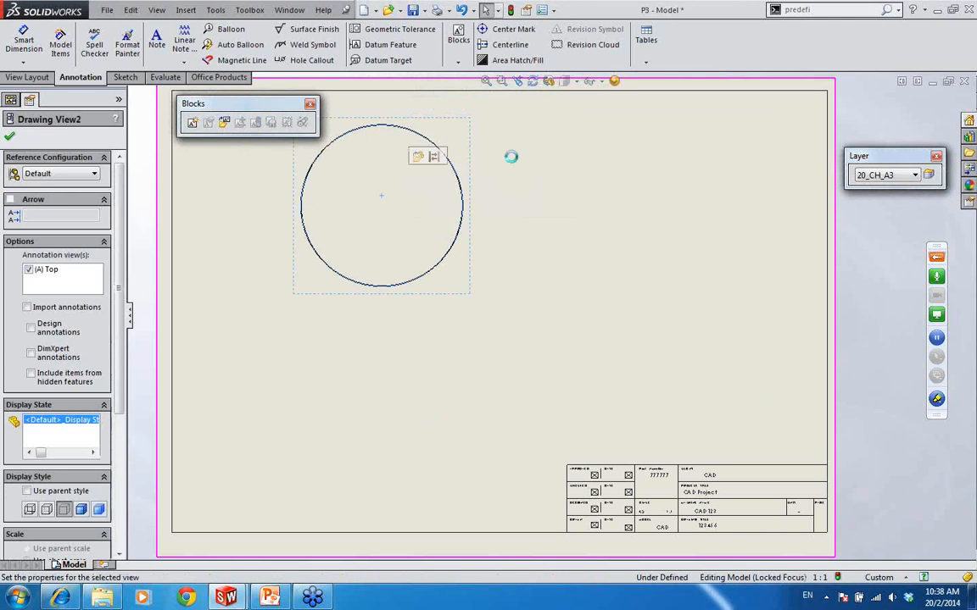
key("Delete")
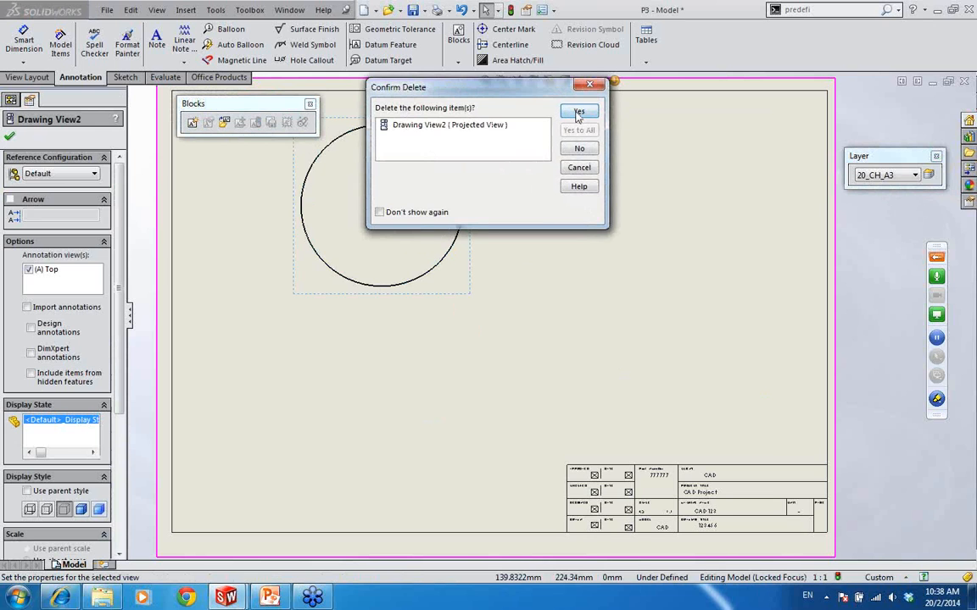
left_click(578, 113)
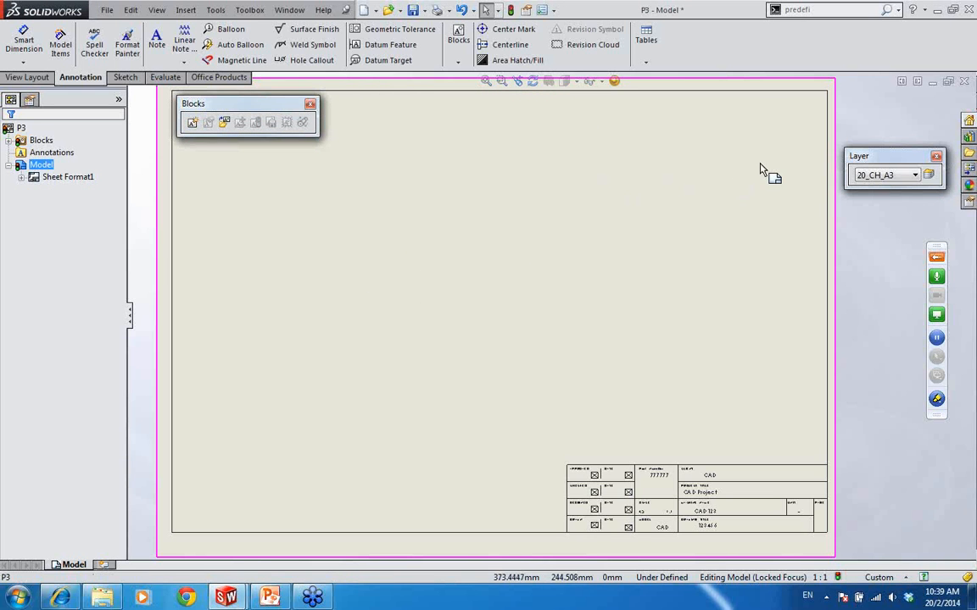
middle_click_drag(761, 164, 618, 245)
mouse_move(560, 238)
middle_mouse_down()
mouse_move(580, 218)
mouse_move(624, 240)
middle_mouse_up()
scroll(583, 219, "down", 1)
scroll(612, 204, "down", 1)
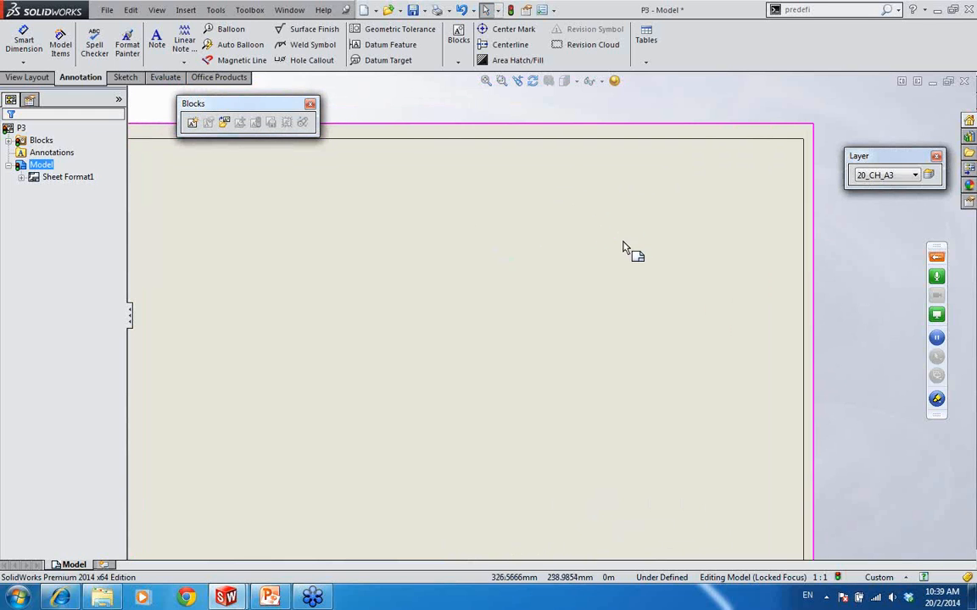
- Set the Revision Table Anchor under Sheet Format1 at the upper-right corner of the inner border
left_click(21, 177)
left_click(9, 165)
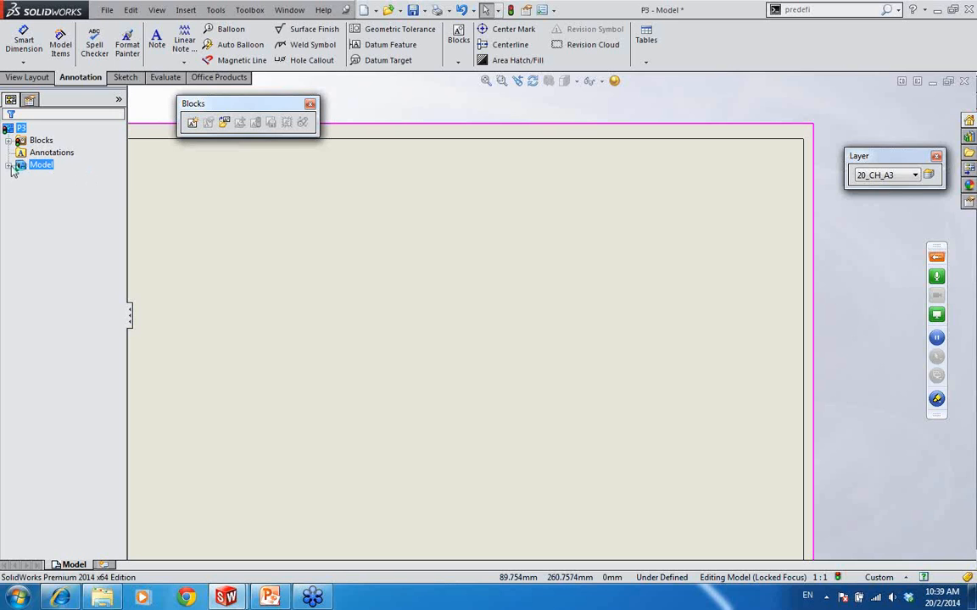
left_click(9, 165)
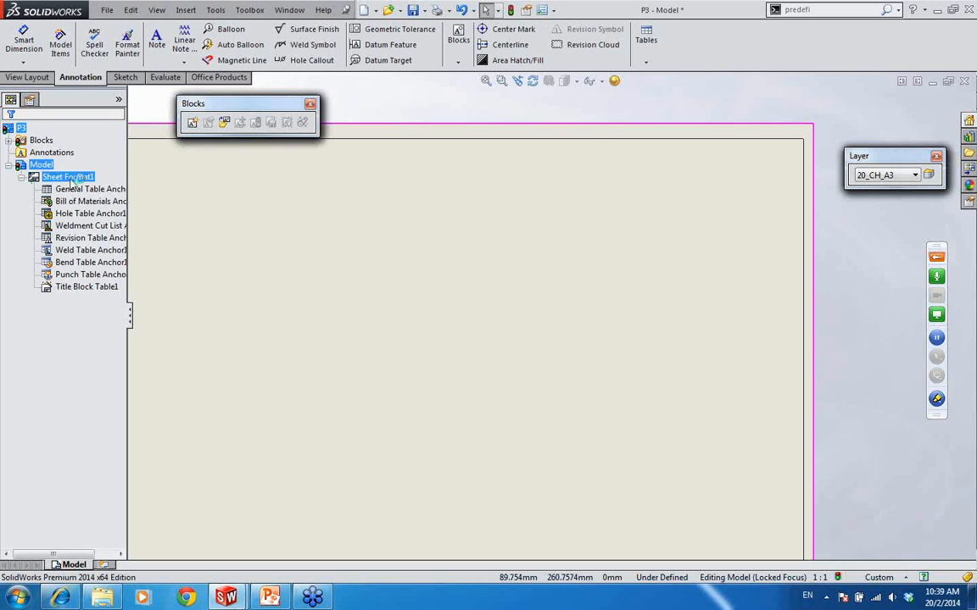
left_click(108, 239)
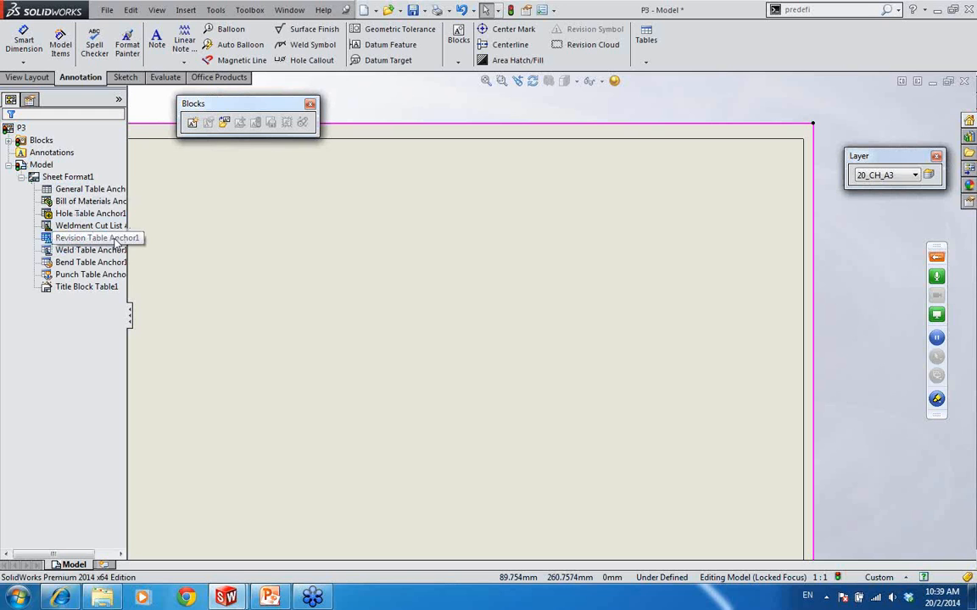
right_click(116, 241)
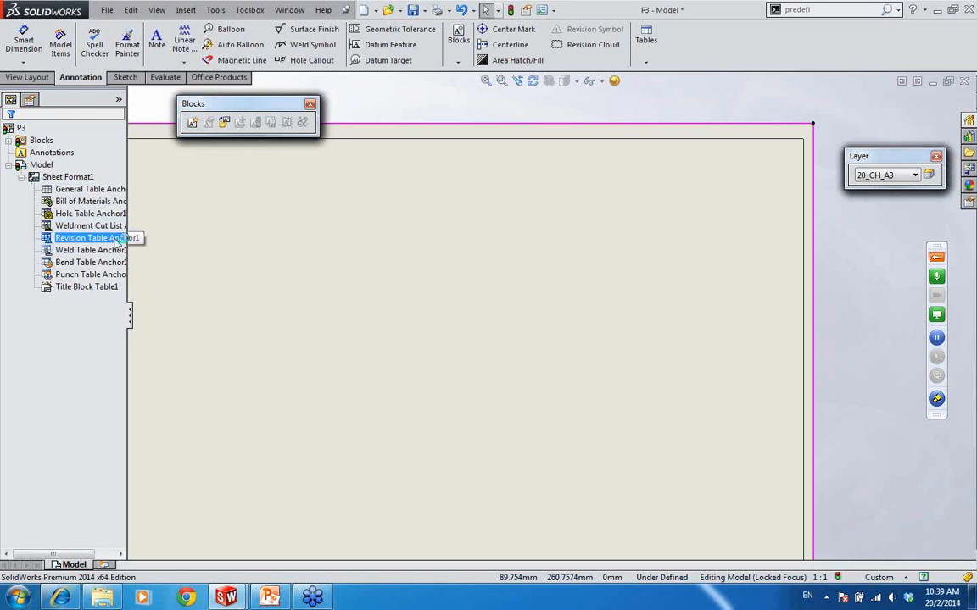
right_click(89, 240)
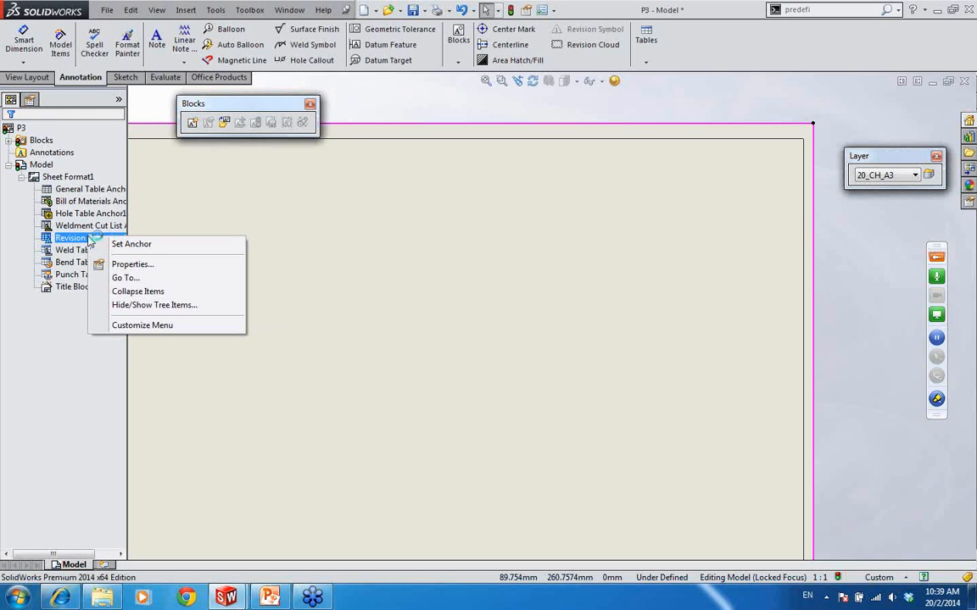
left_click(206, 245)
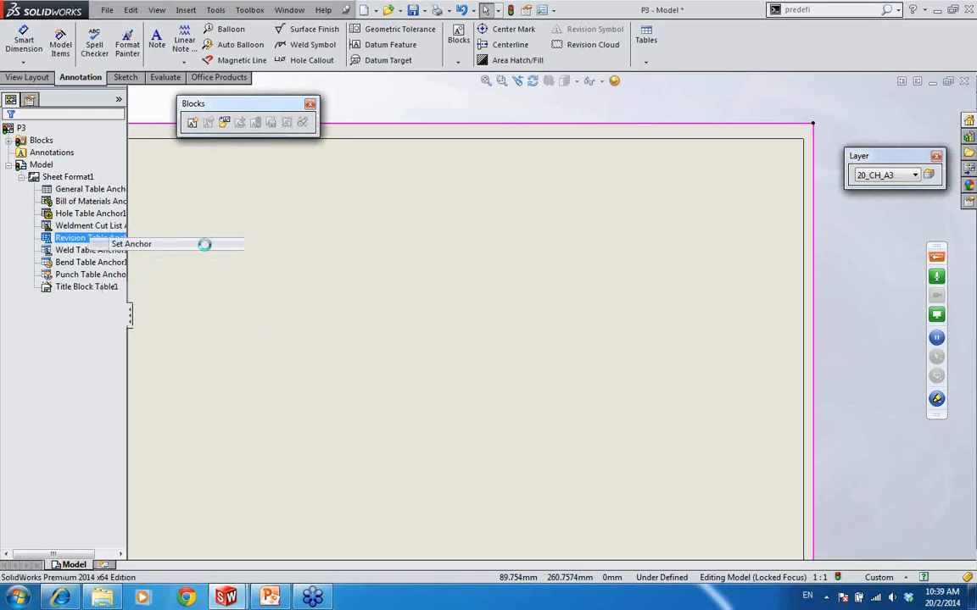
left_click(803, 140)
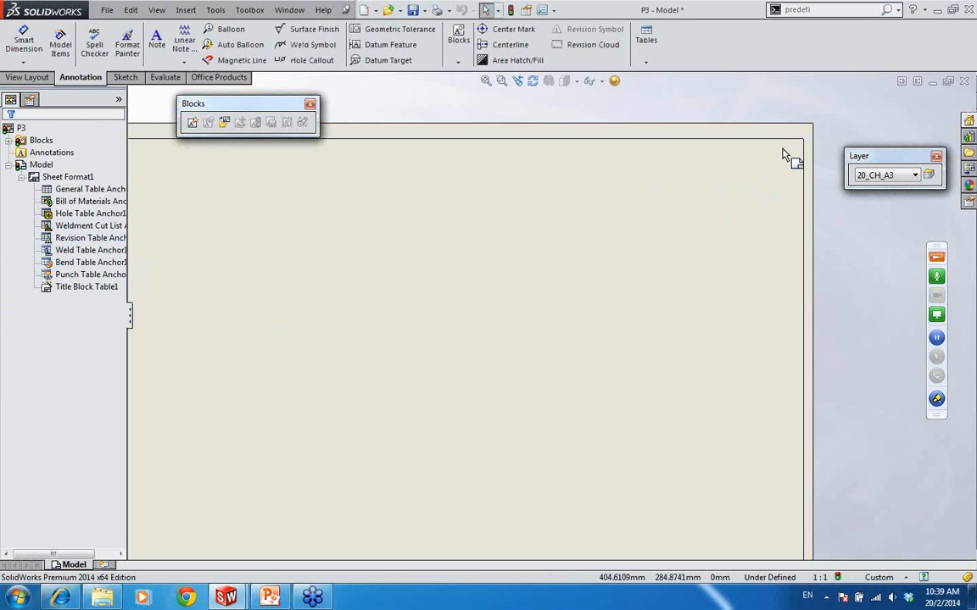
- Insert a revision table from the standard revision template and align it with the upper-right corner of the inner border
left_click(646, 62)
left_click(725, 117)
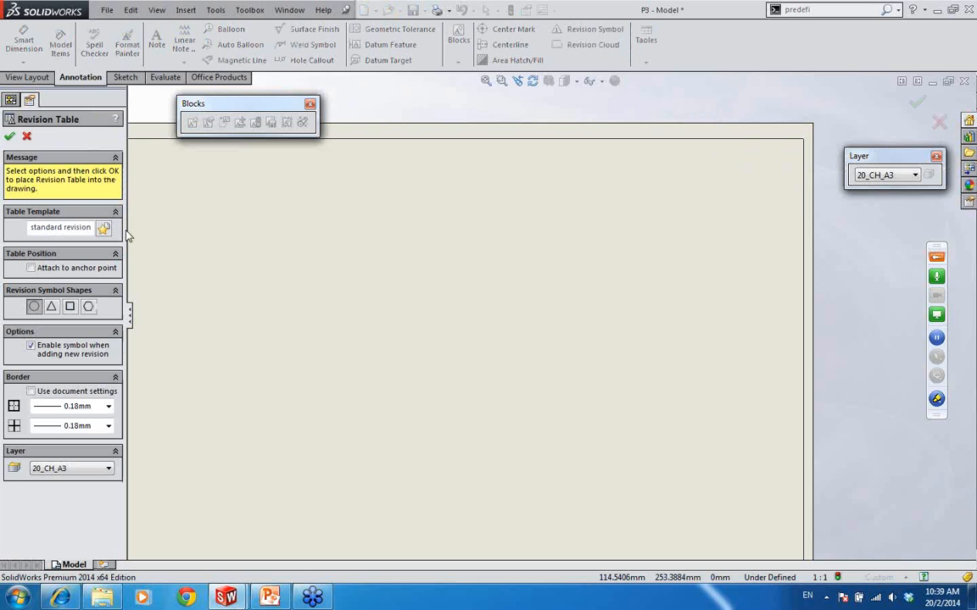
left_click(10, 138)
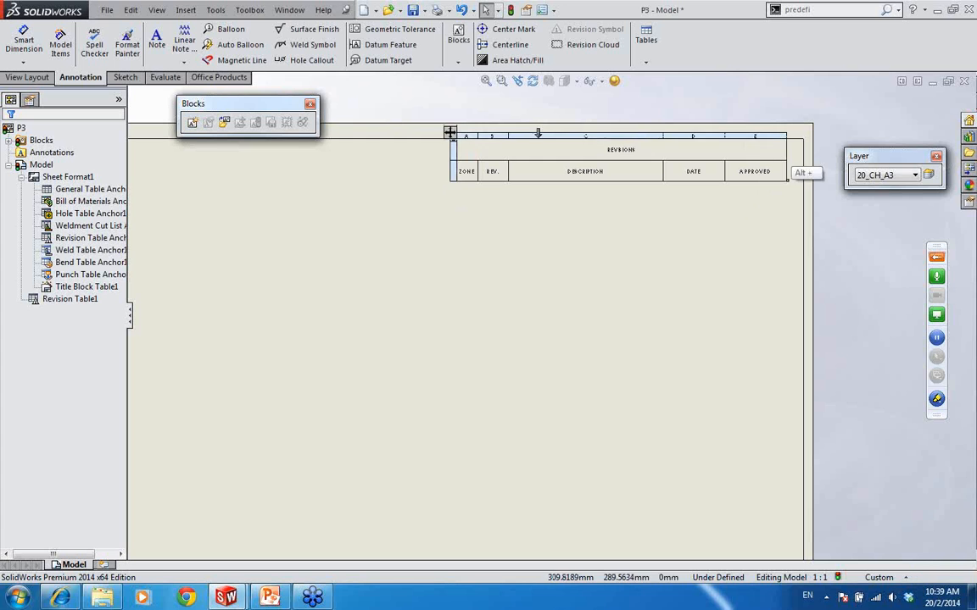
left_click_drag(451, 134, 465, 142)
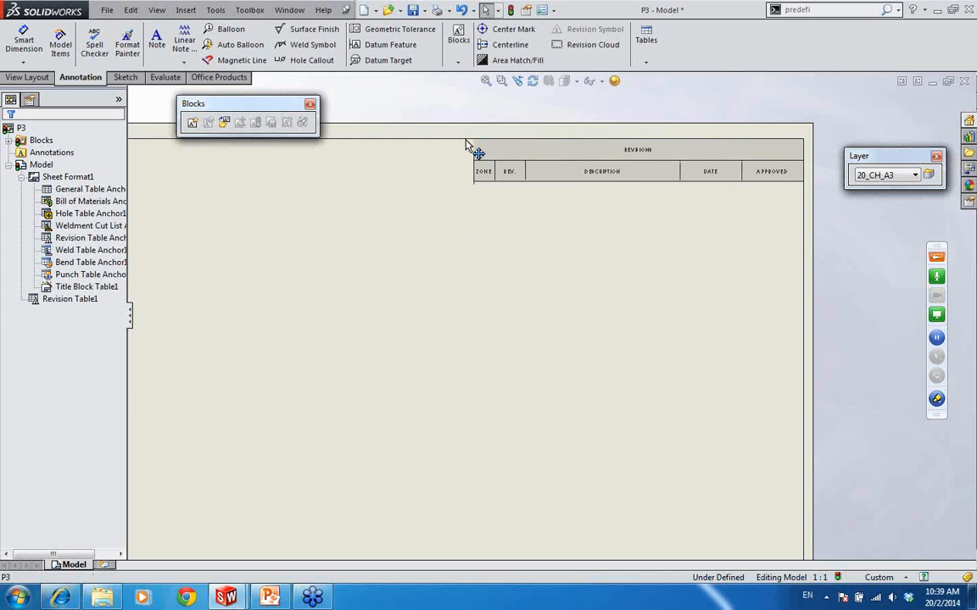
left_click(512, 268)
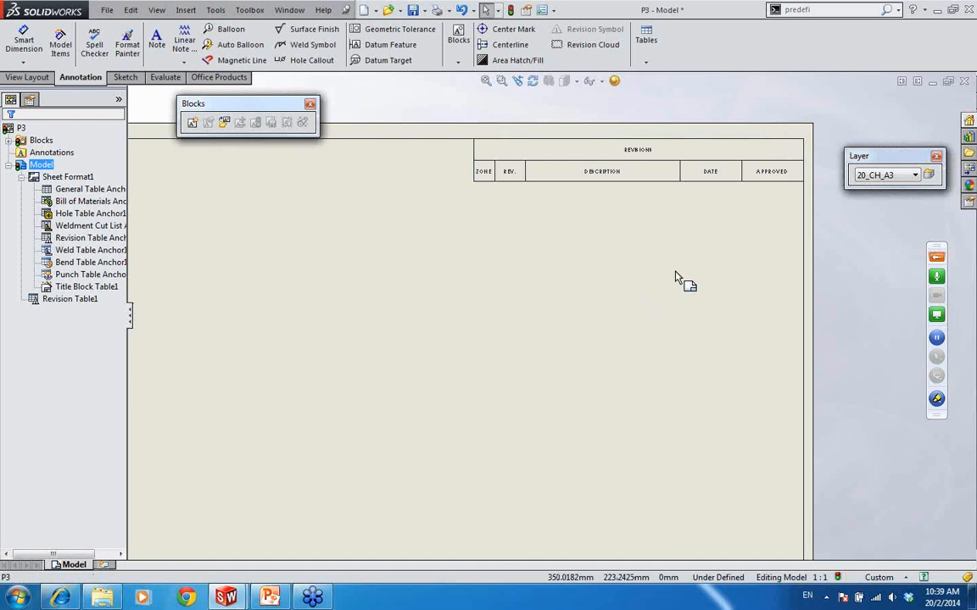
- Examine the placed revision table, its anchor point and the other table anchors listed under Sheet Format1
scroll(679, 278, "up", 3)
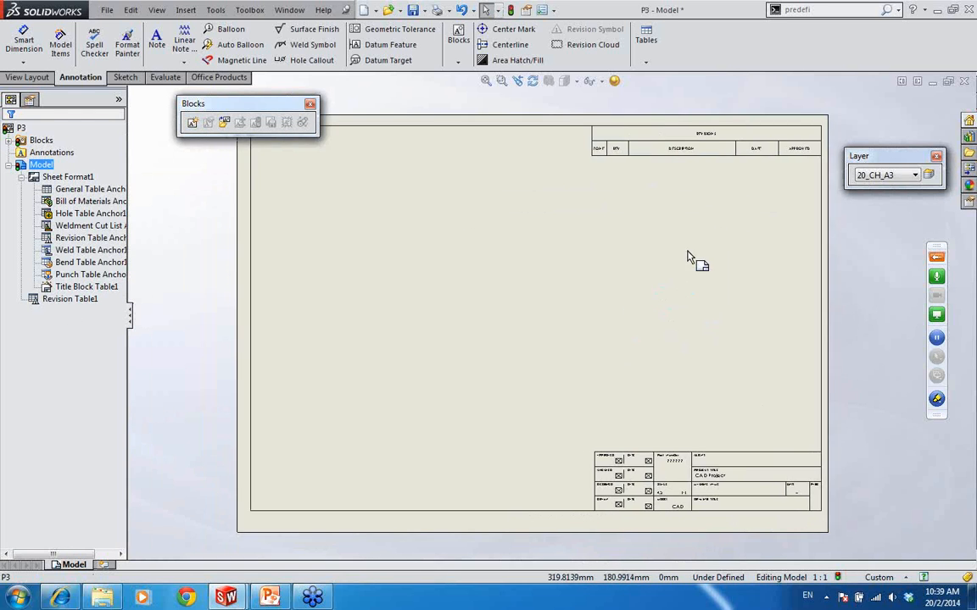
scroll(674, 248, "down", 3)
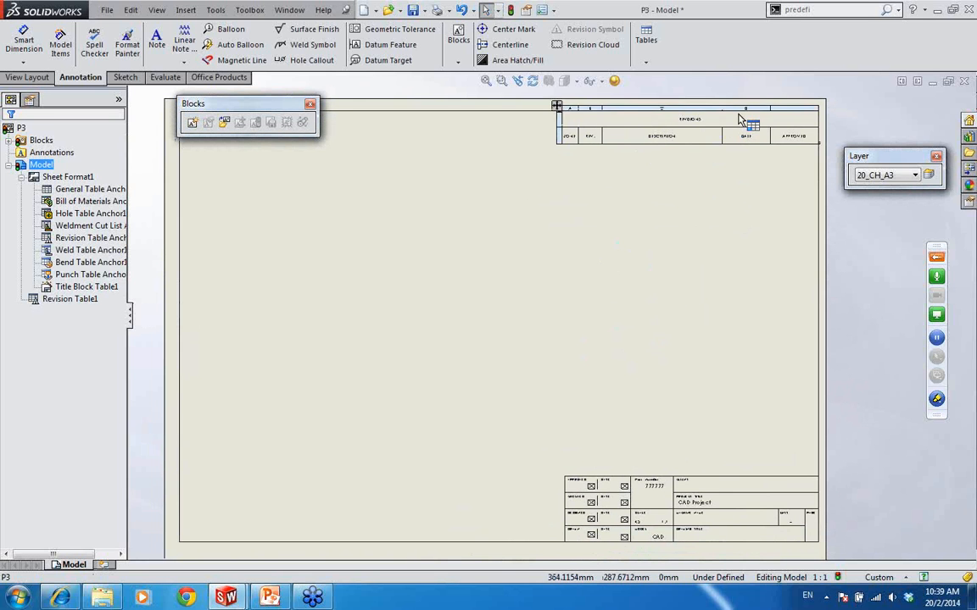
scroll(740, 119, "down", 2)
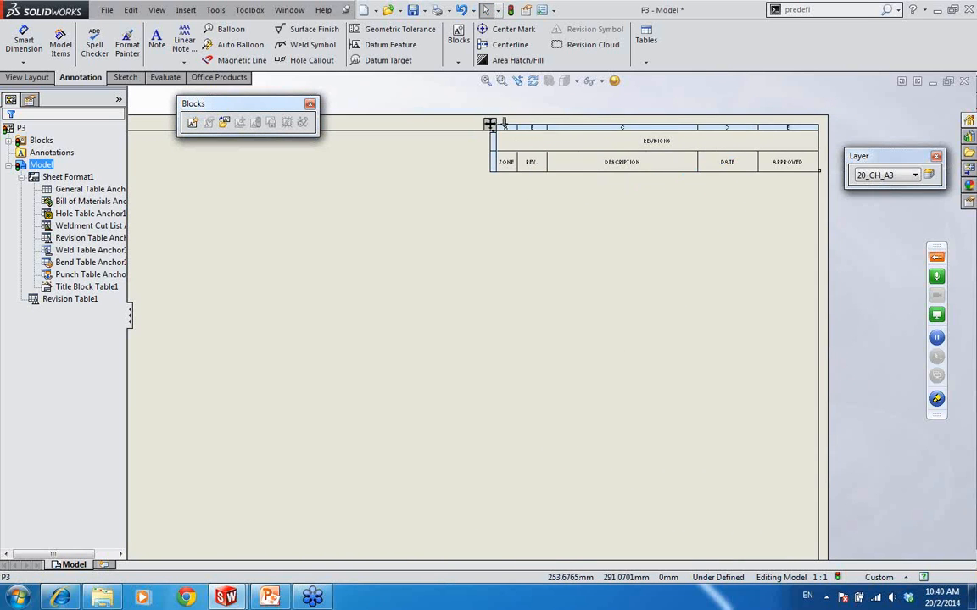
right_click(77, 243)
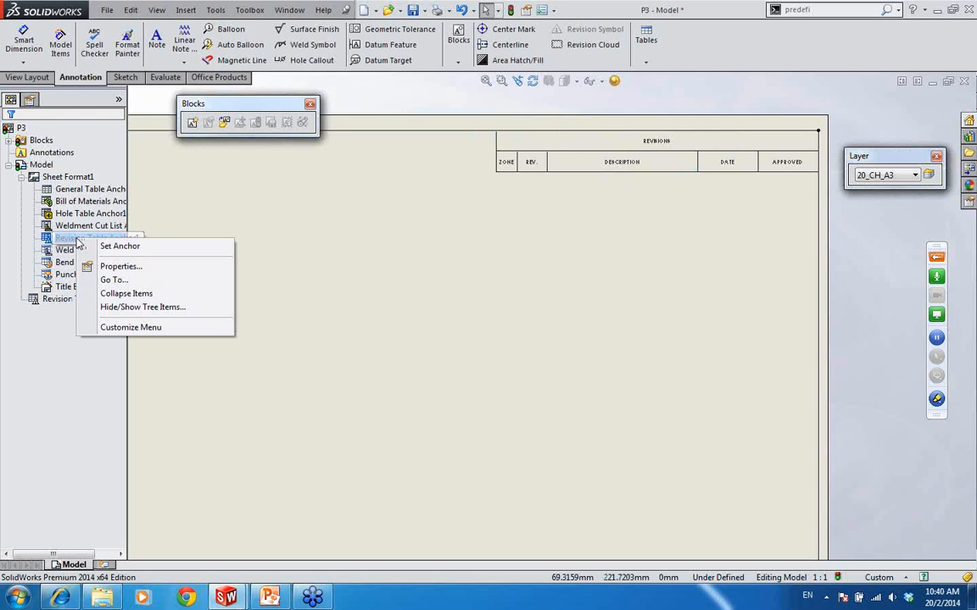
left_click(160, 248)
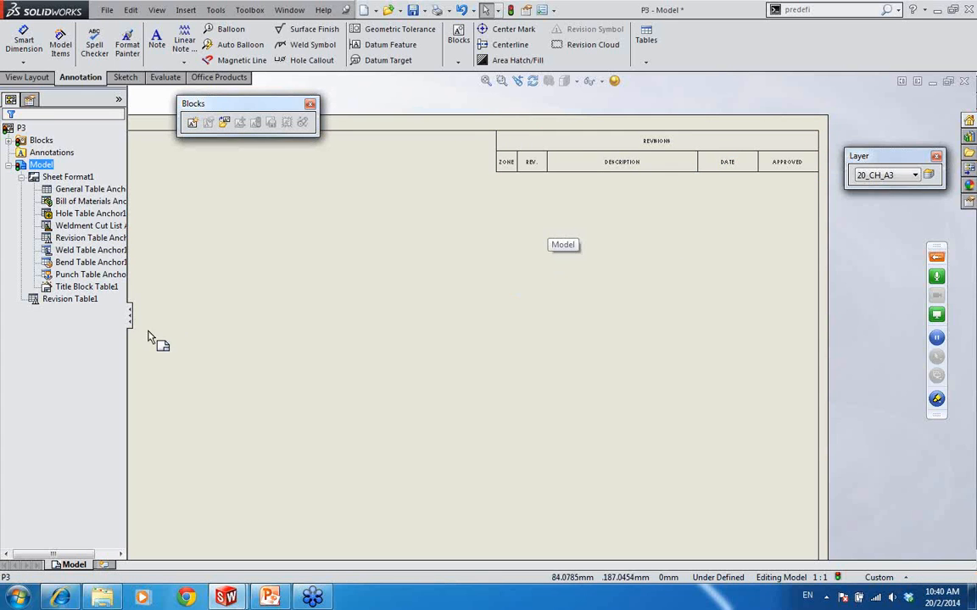
left_click_drag(131, 319, 177, 320)
left_click(95, 190)
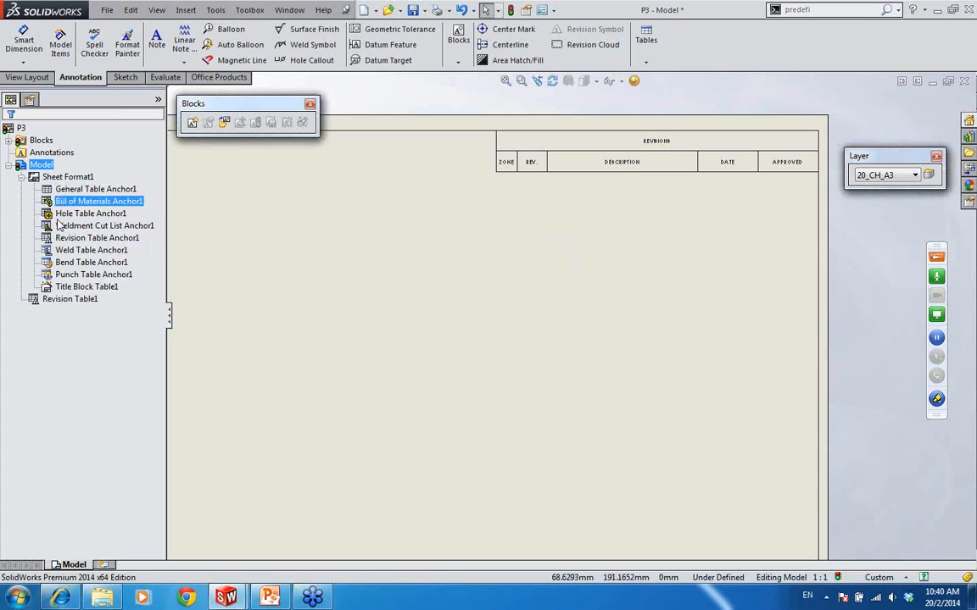
left_click(70, 289)
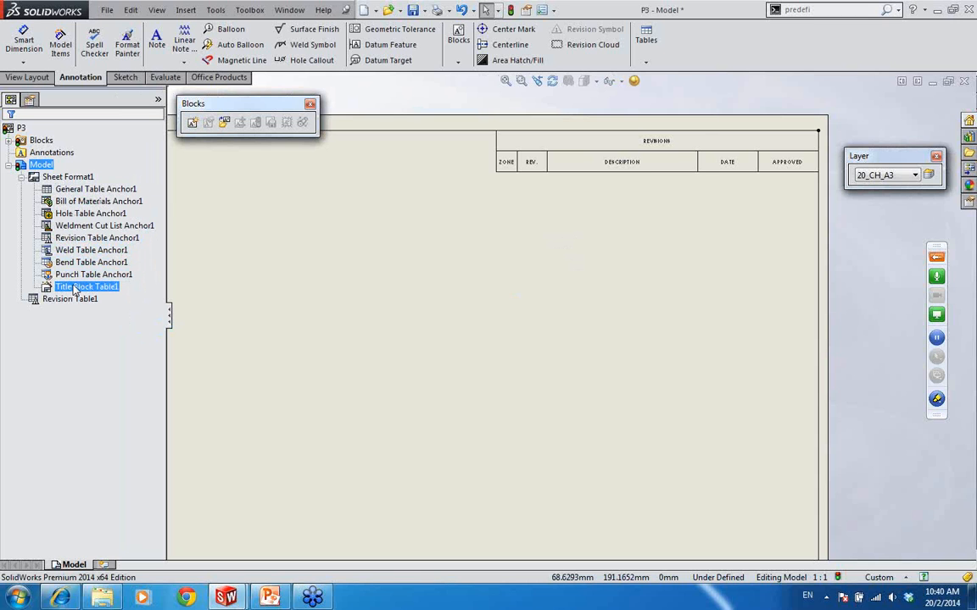
key("Up")
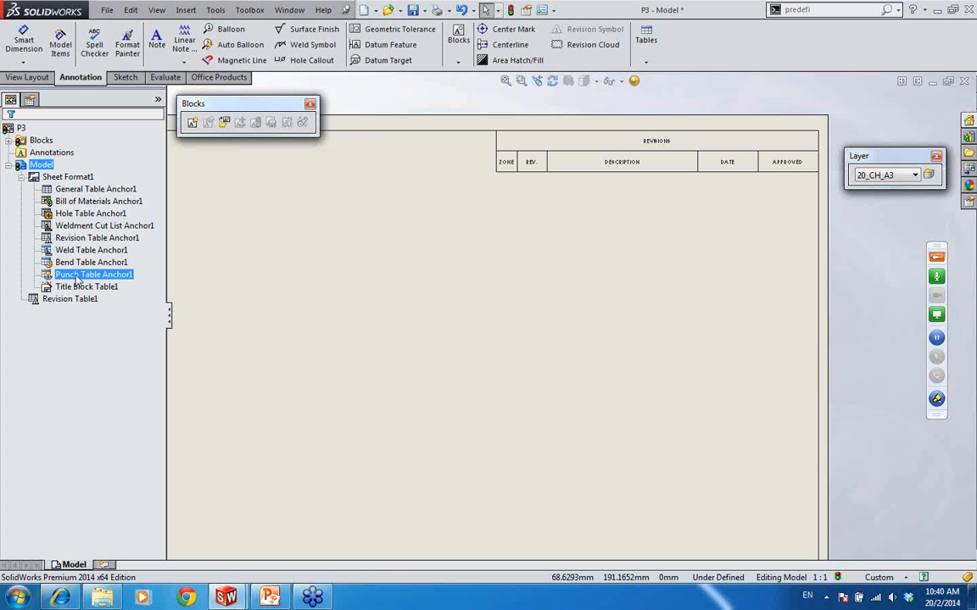
left_click(530, 283)
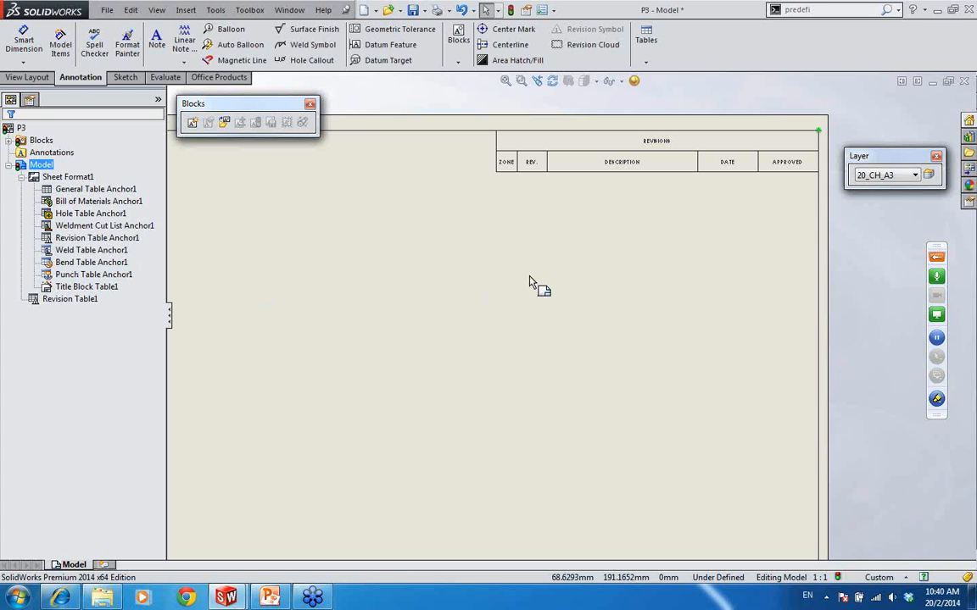
scroll(541, 276, "up", 1)
mouse_move(501, 349)
middle_mouse_down()
mouse_move(639, 301)
mouse_move(612, 287)
middle_mouse_up()
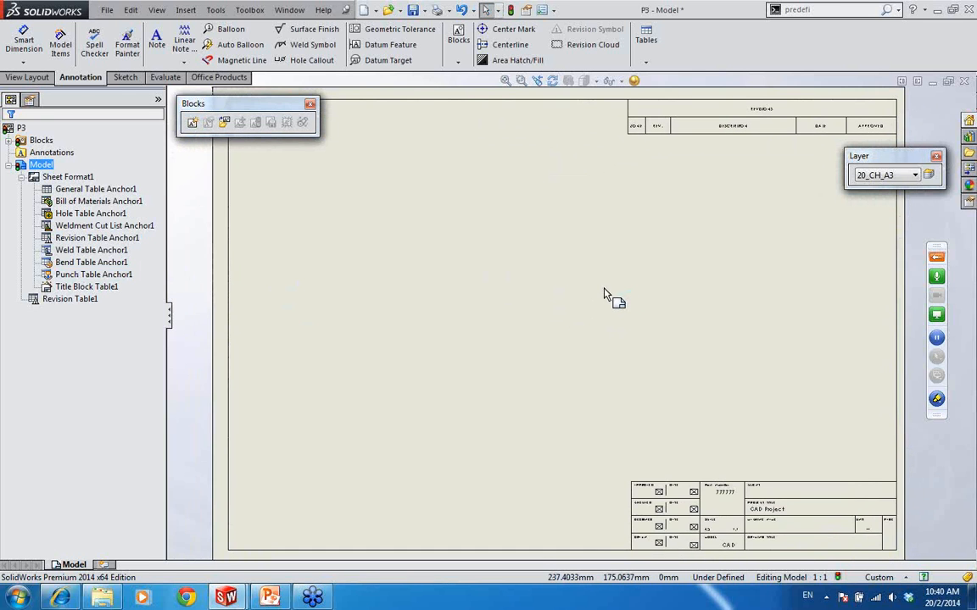
mouse_move(631, 346)
middle_mouse_down()
mouse_move(625, 323)
mouse_move(623, 340)
middle_mouse_up()
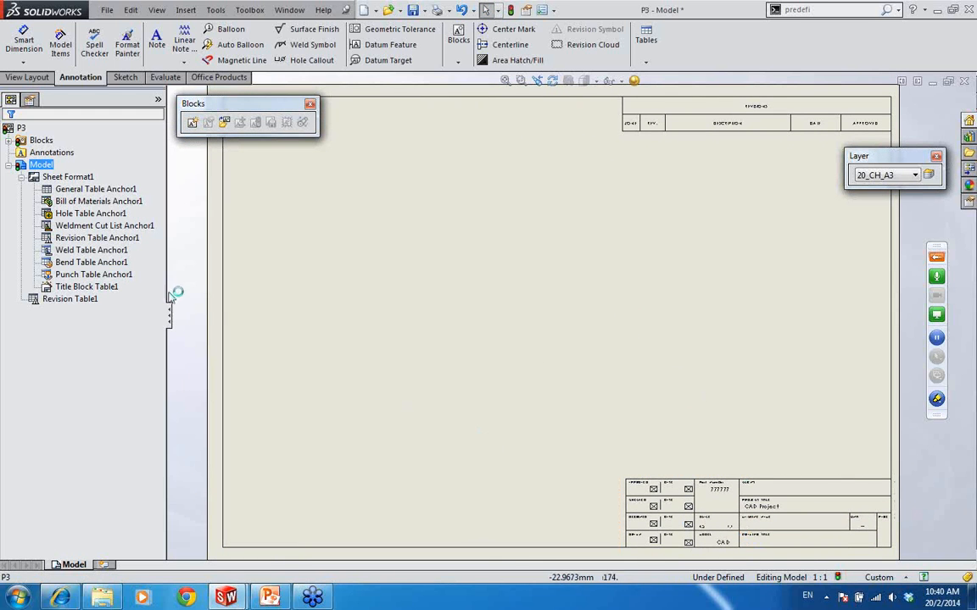
left_click_drag(167, 327, 148, 318)
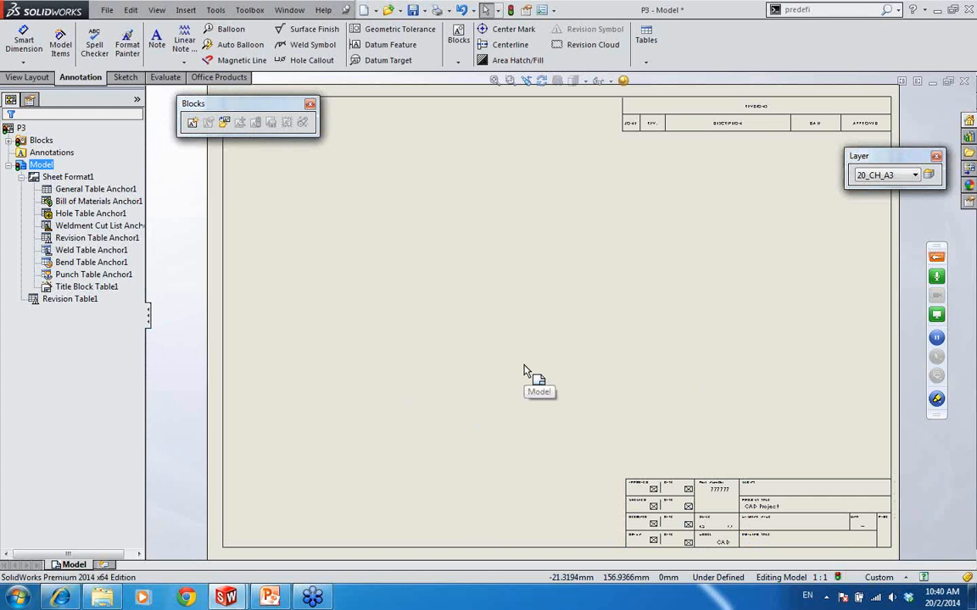
- Switch to P3.SLDPRT and clear the values of its Client, Machine Name and Drawing Title custom properties
left_click(289, 10)
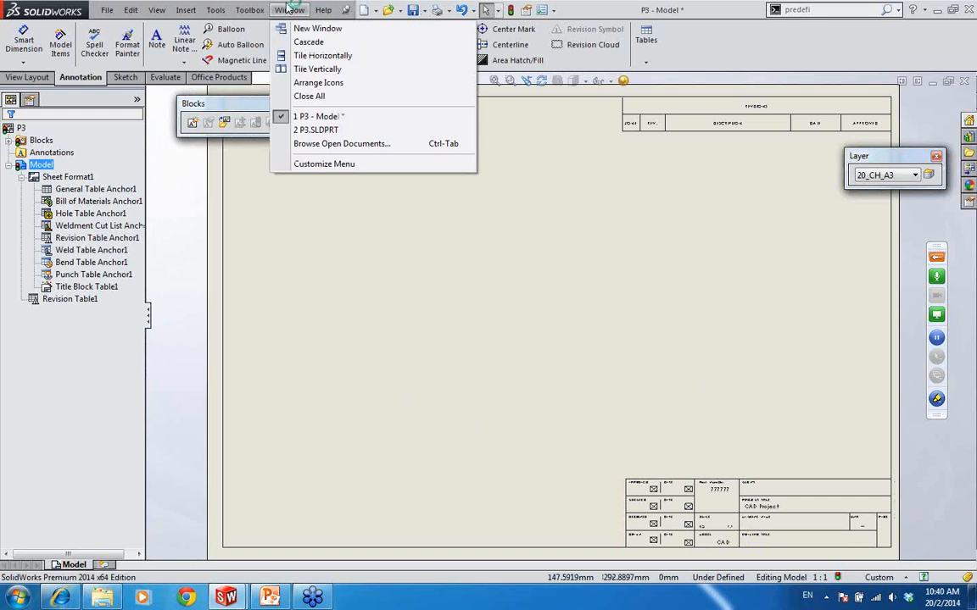
left_click(318, 130)
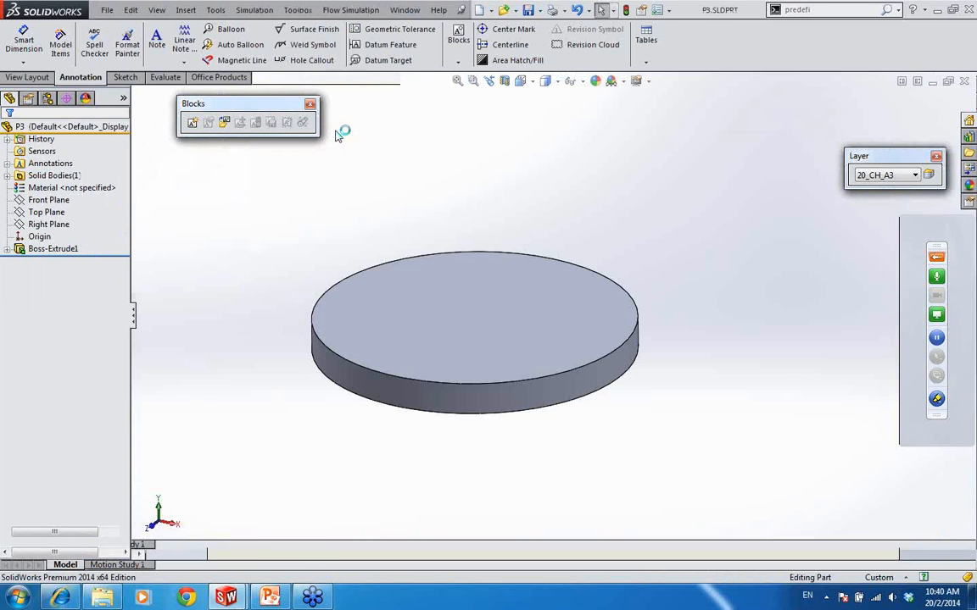
left_click(107, 9)
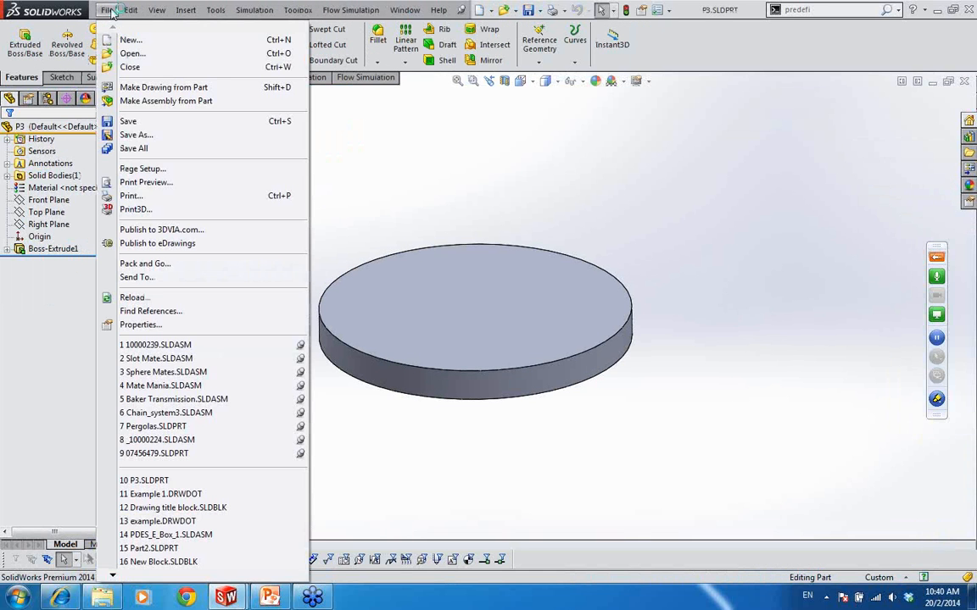
left_click(219, 324)
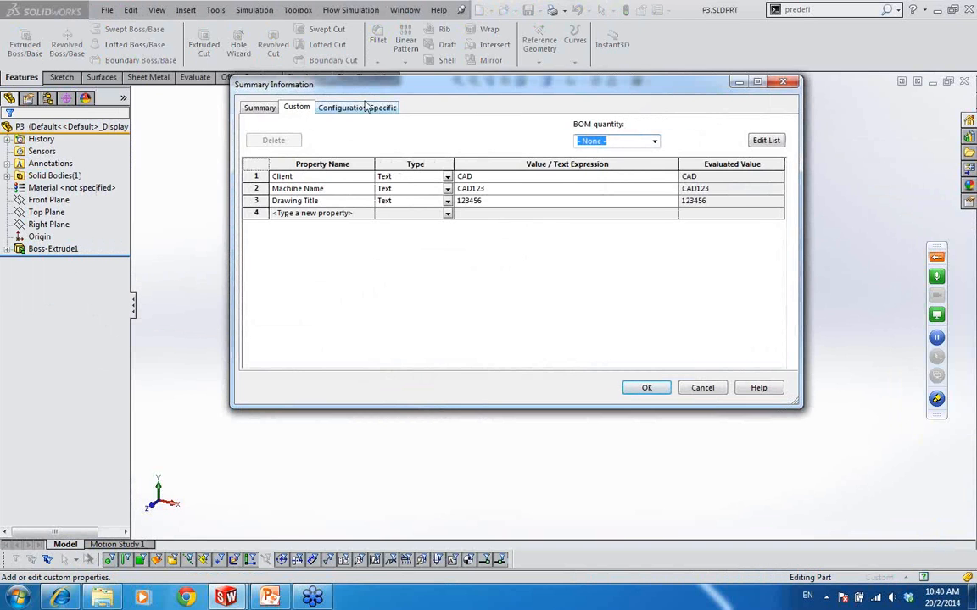
left_click_drag(316, 83, 285, 97)
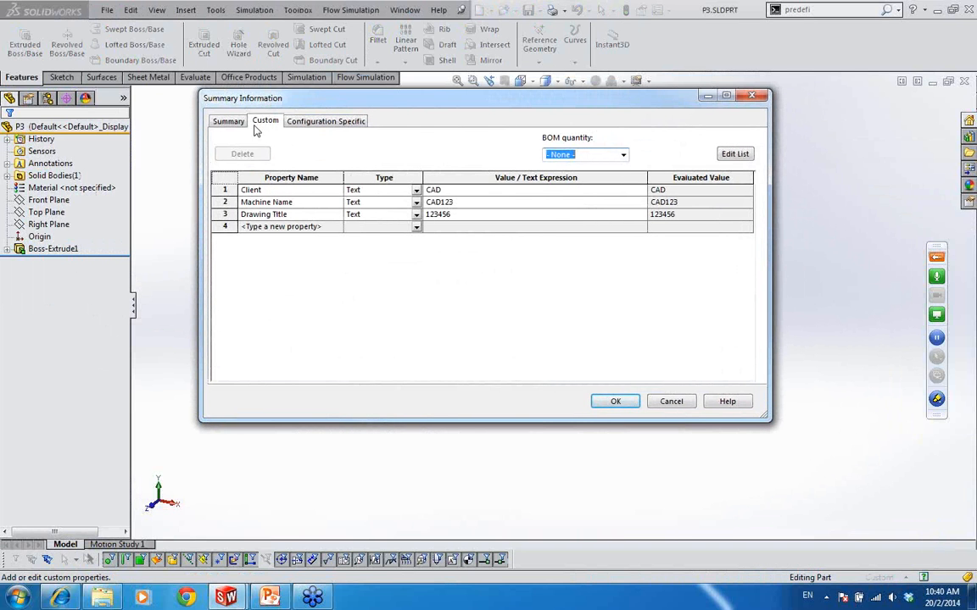
left_click(459, 192)
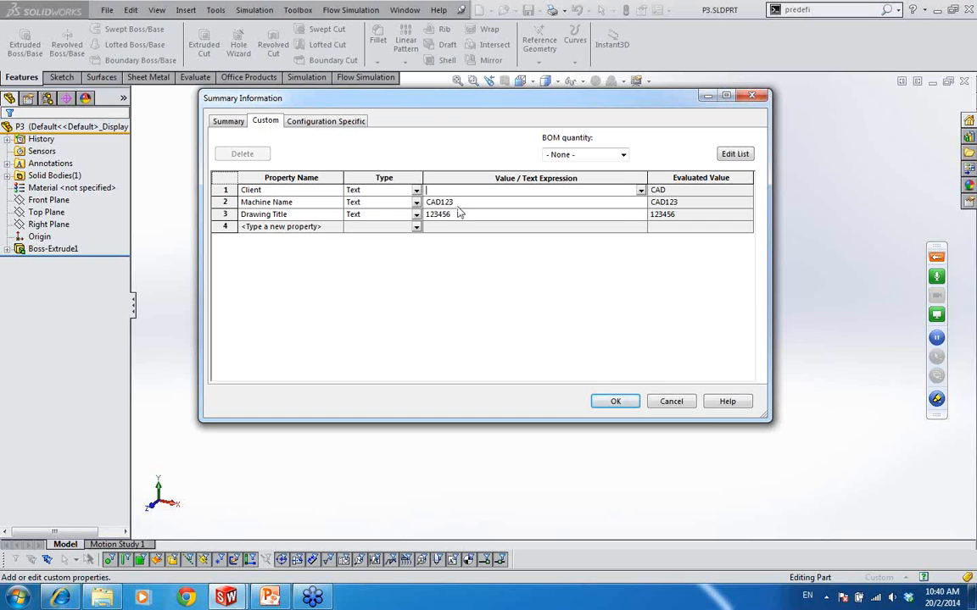
left_click(462, 203)
left_click(479, 214)
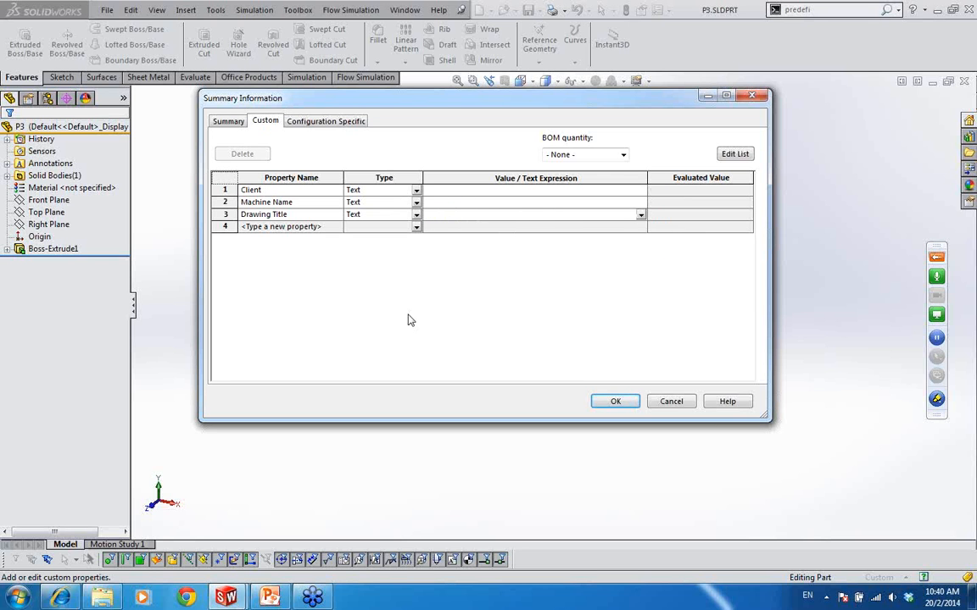
left_click(616, 400)
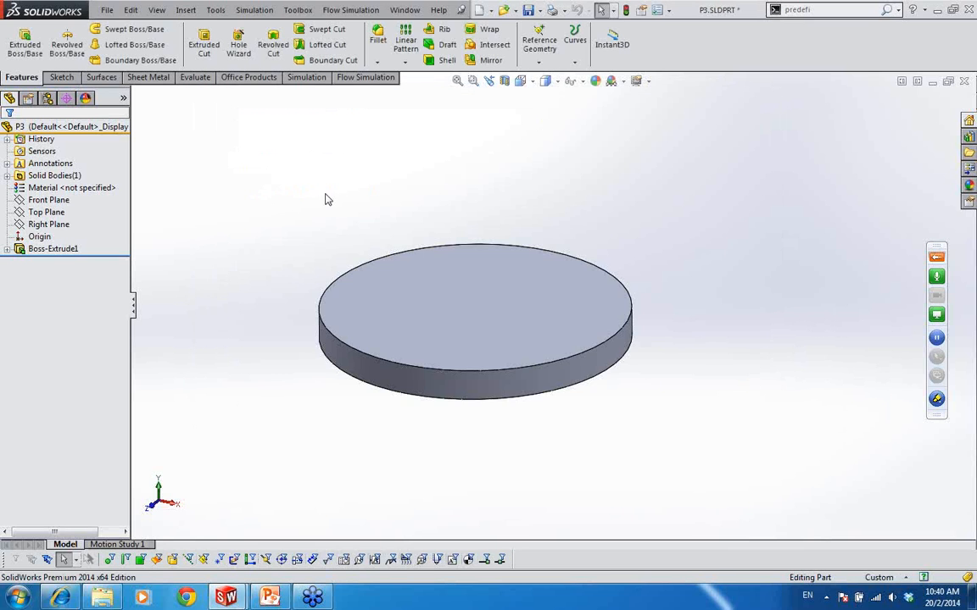
- Delete the Boss-Extrude1 feature and its leftover Sketch1 from the P3 part
middle_click_drag(432, 286, 454, 301)
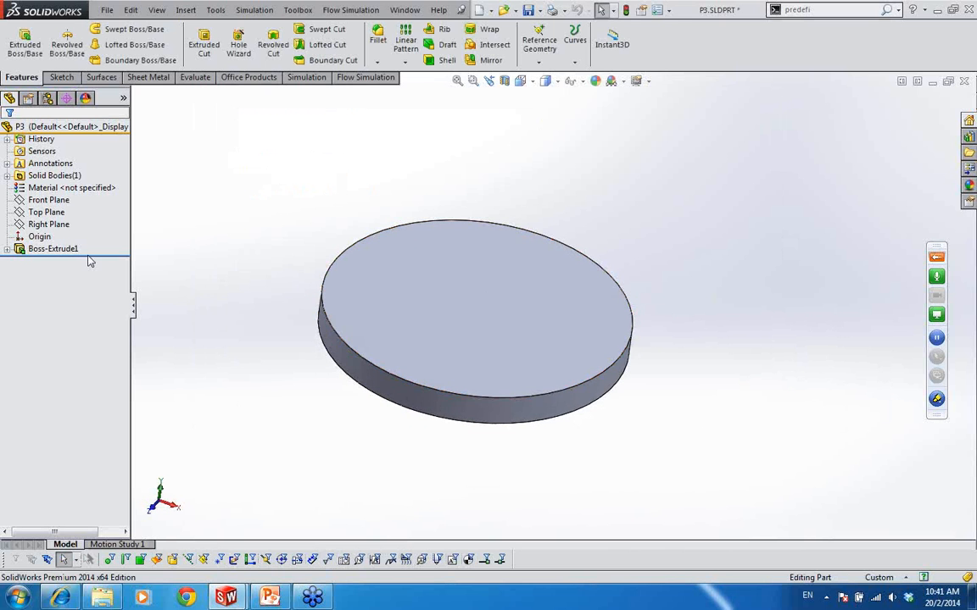
left_click(39, 250)
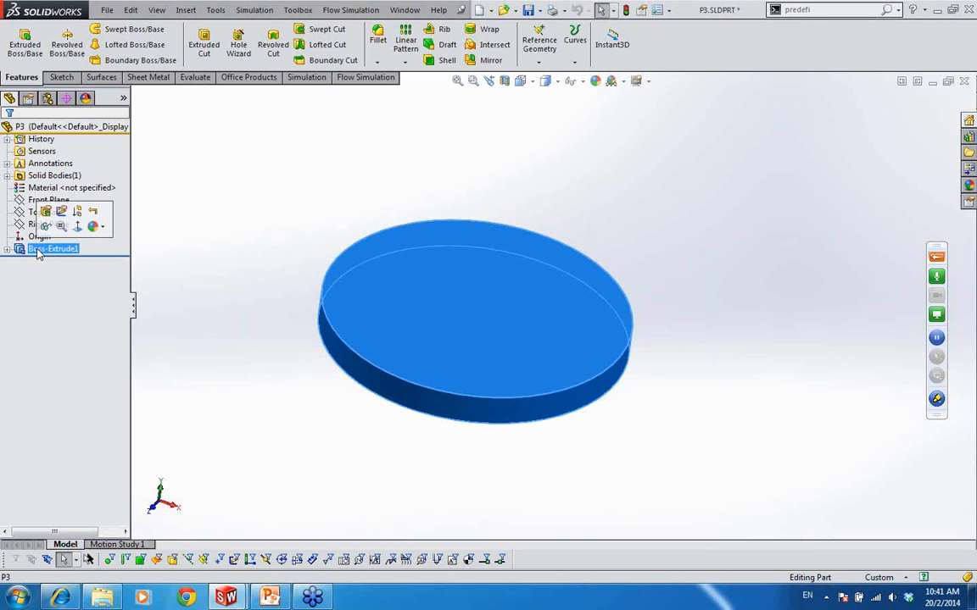
key("Delete")
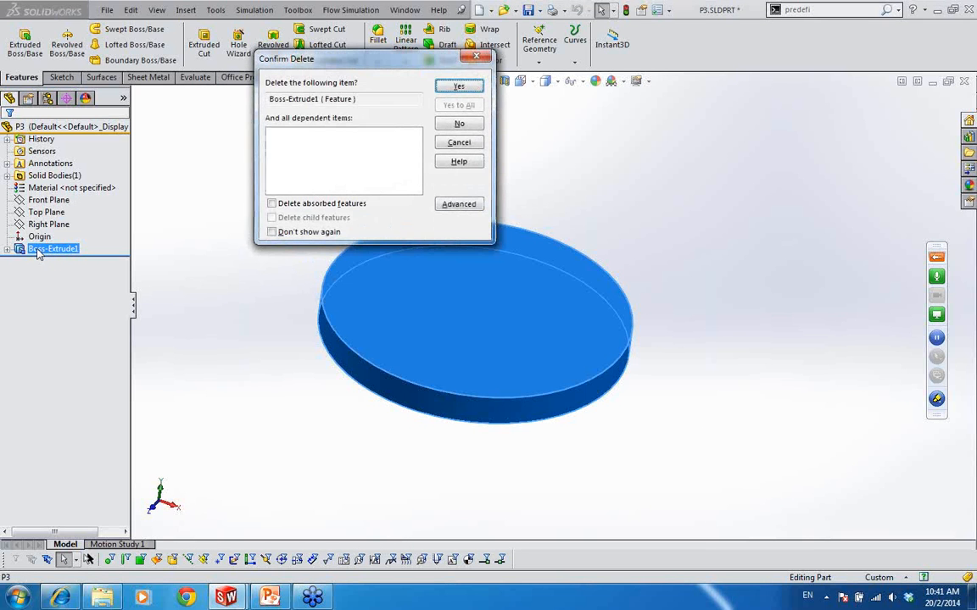
left_click(459, 88)
left_click(39, 248)
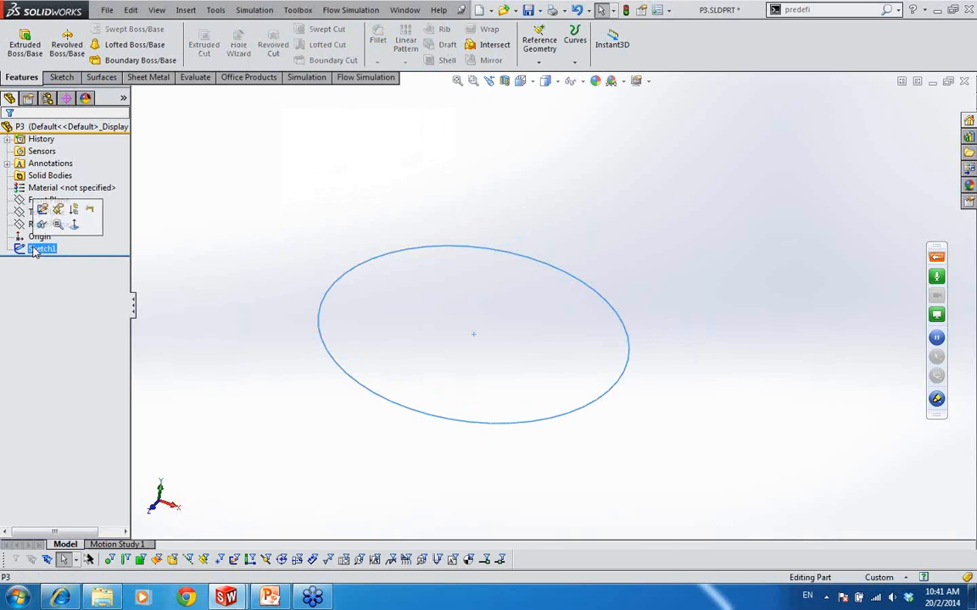
key("Delete")
key("Return")
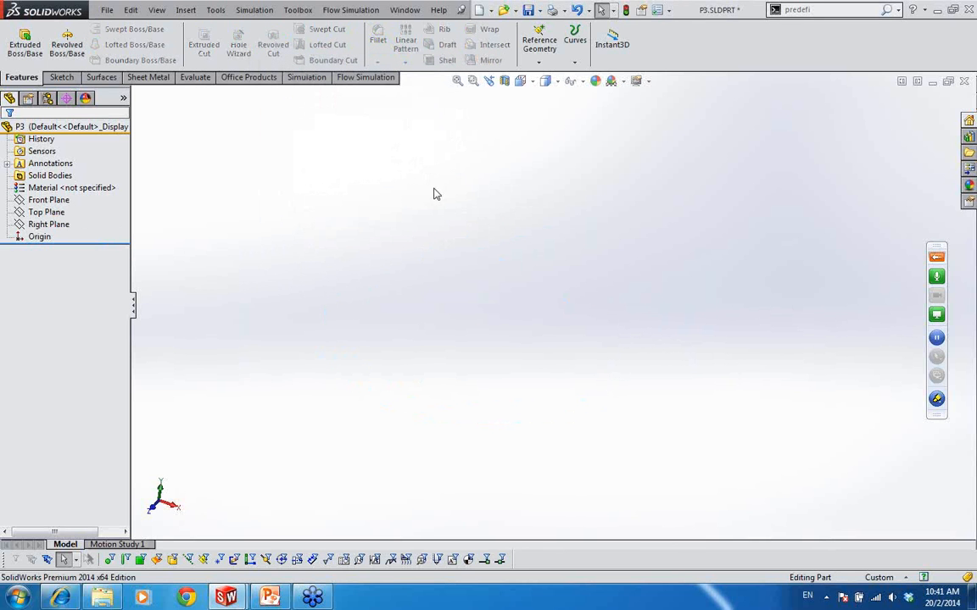
left_click(106, 10)
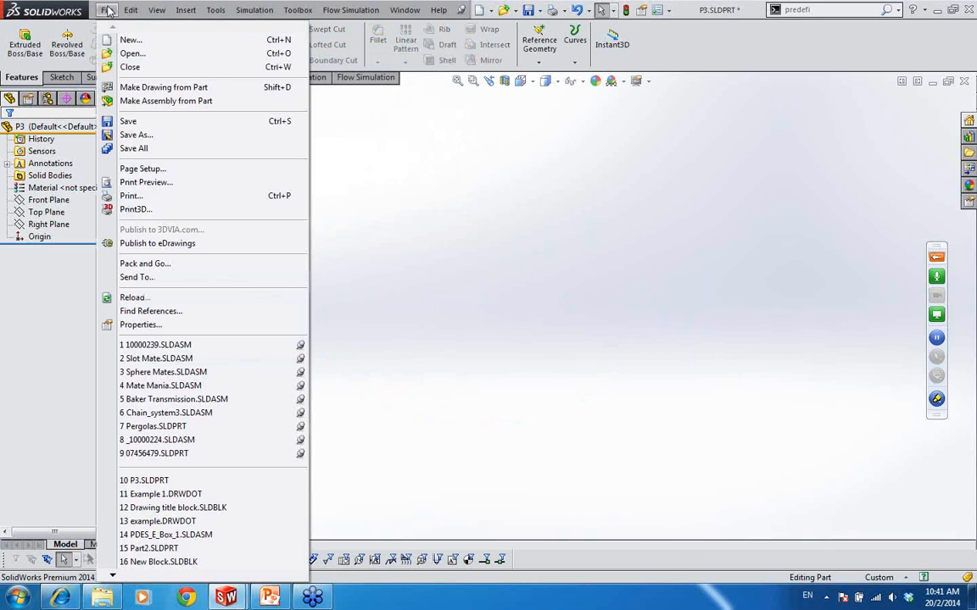
left_click(433, 228)
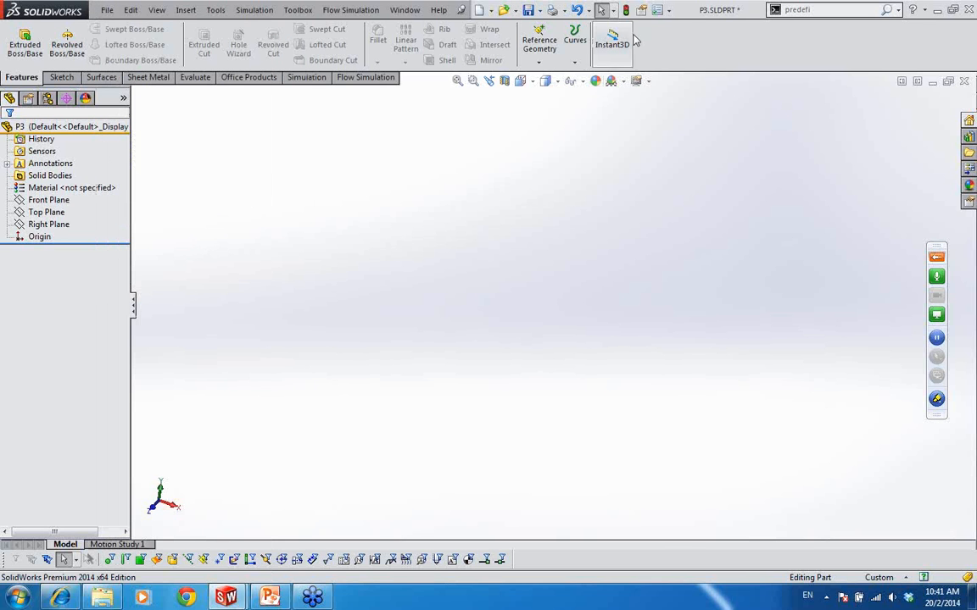
- Set the part's document unit system to IPS (inch, pound, second), keeping length decimals at .12
left_click(659, 11)
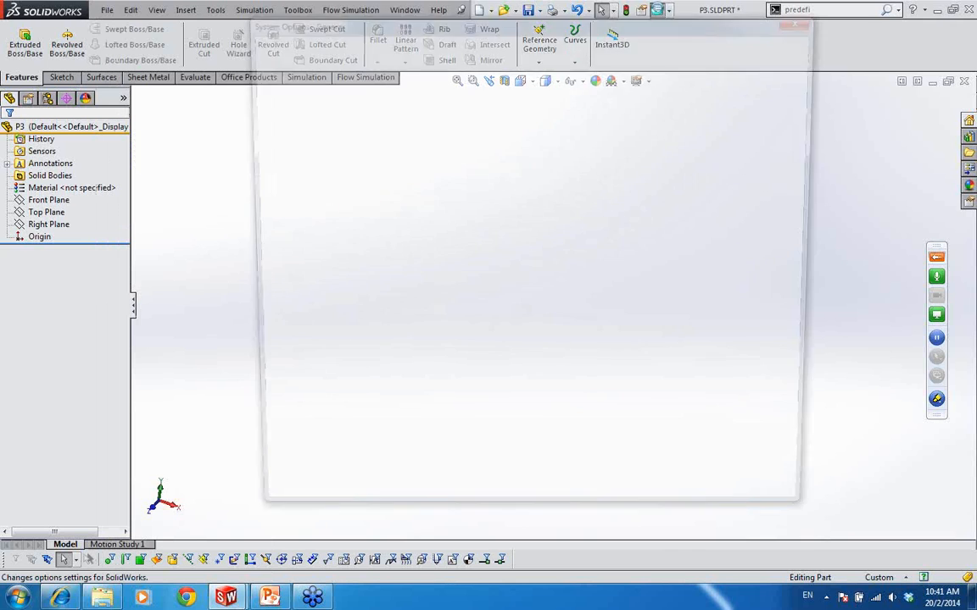
left_click(350, 47)
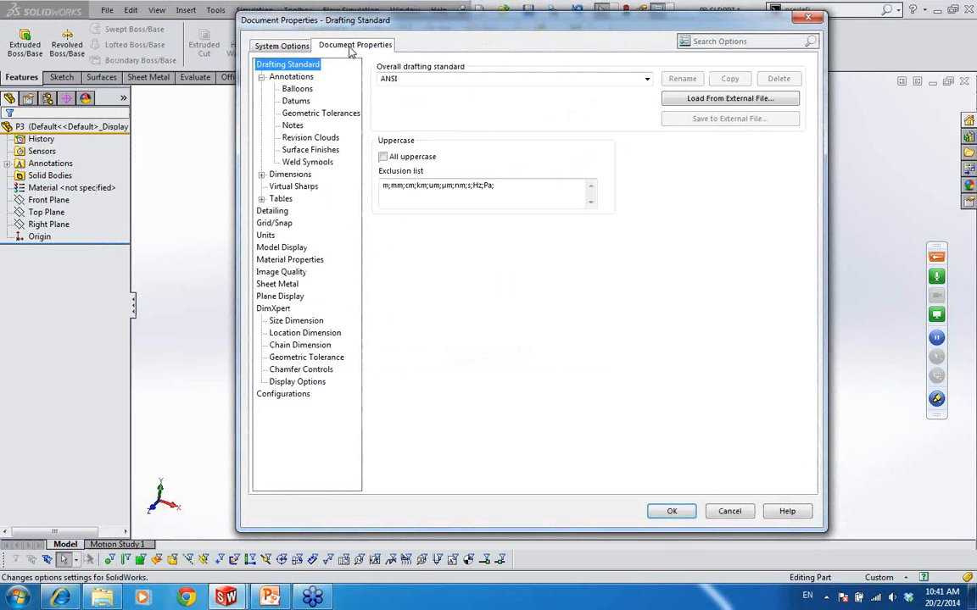
left_click(266, 235)
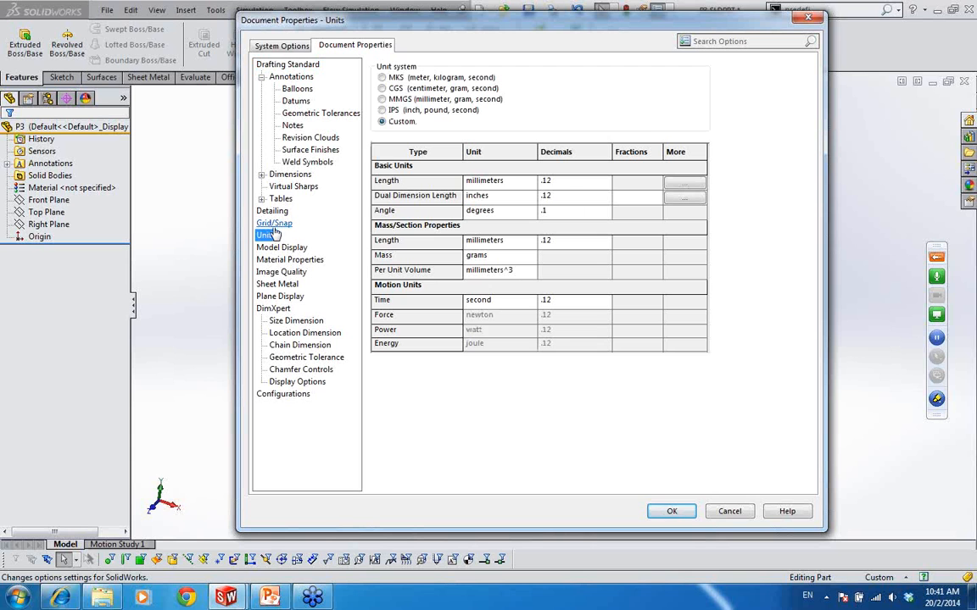
left_click(383, 110)
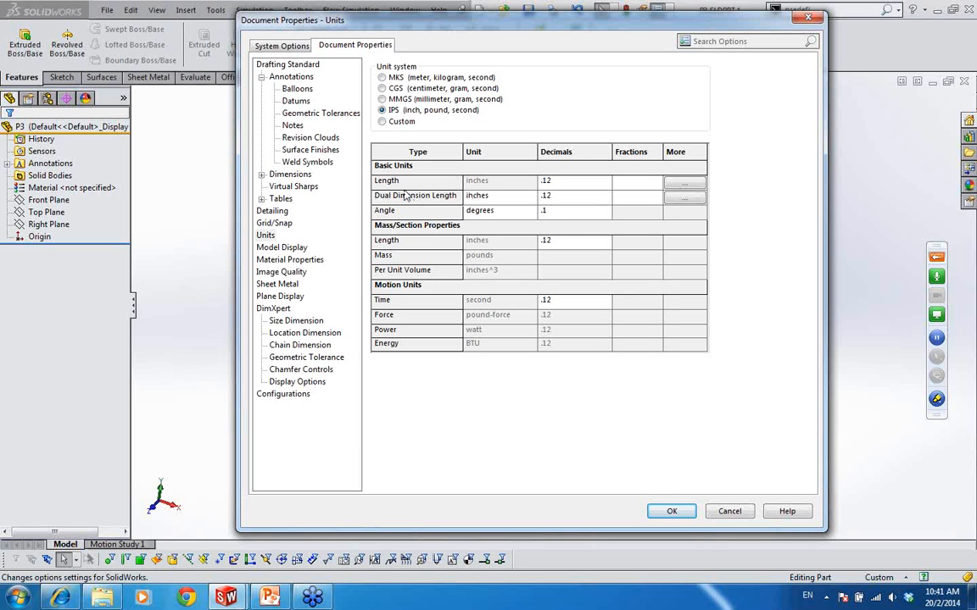
left_click(606, 189)
left_click(605, 184)
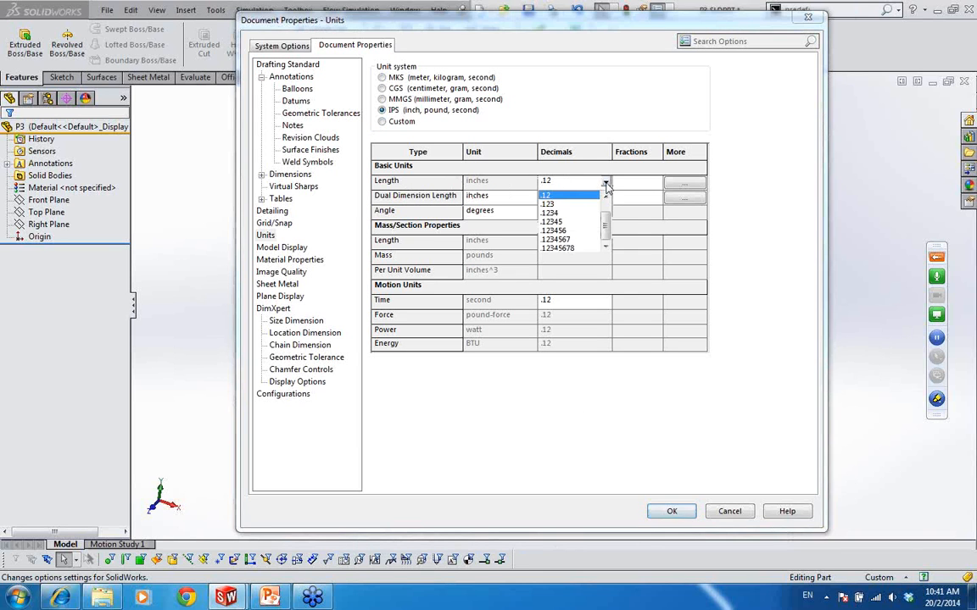
left_click(602, 200)
double_click(605, 200)
left_click(606, 200)
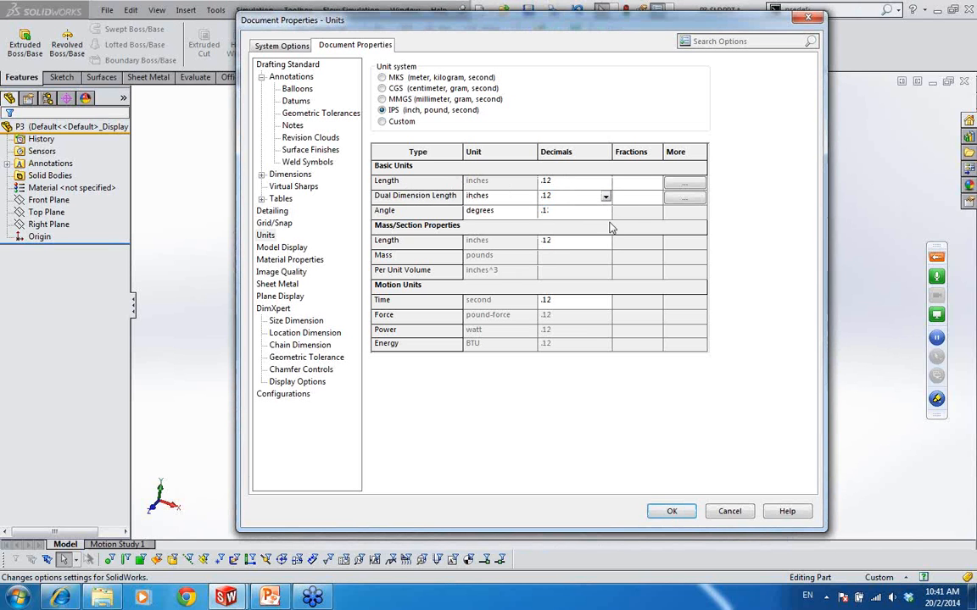
left_click(674, 512)
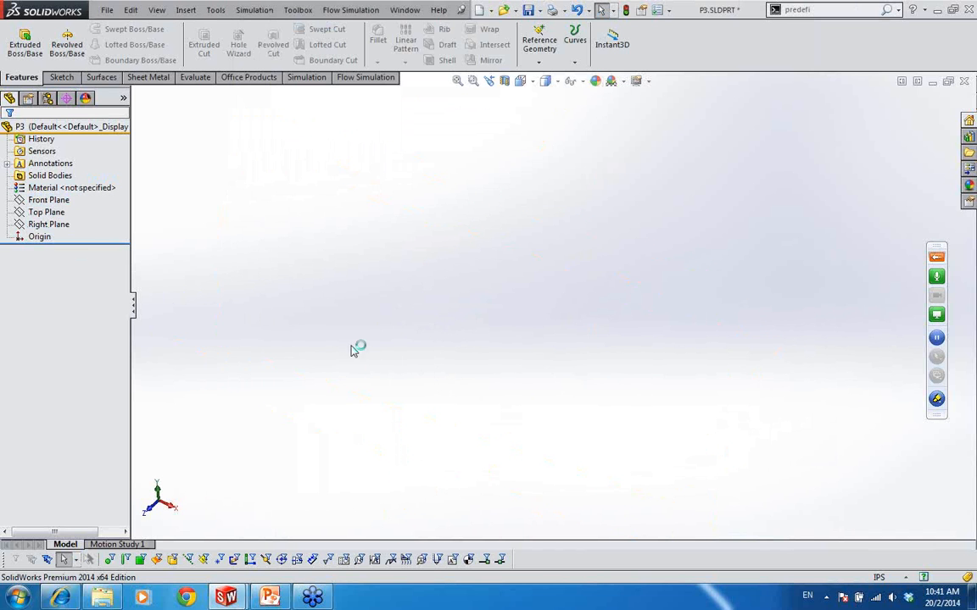
- Show the Front, Top and Right planes in the emptied part
left_click(49, 200)
left_click(47, 212, "ctrl")
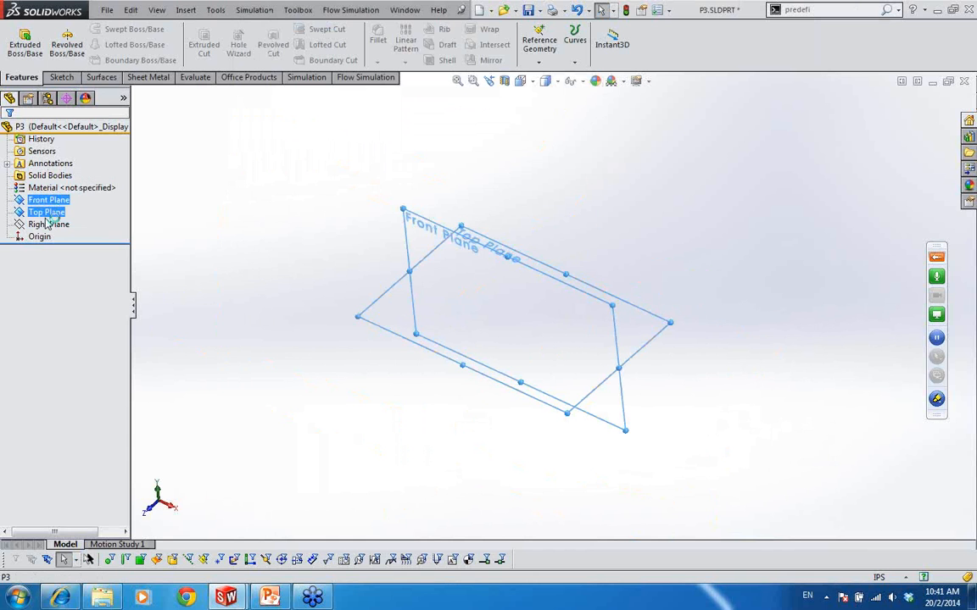
left_click(48, 224, "ctrl")
right_click(48, 224)
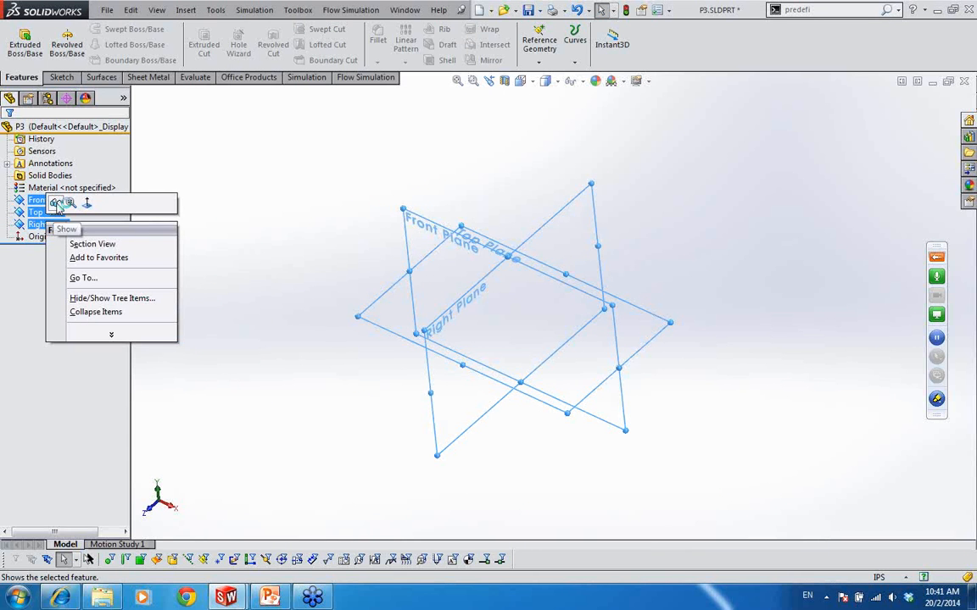
left_click(55, 204)
left_click(231, 210)
middle_click_drag(393, 370, 402, 346)
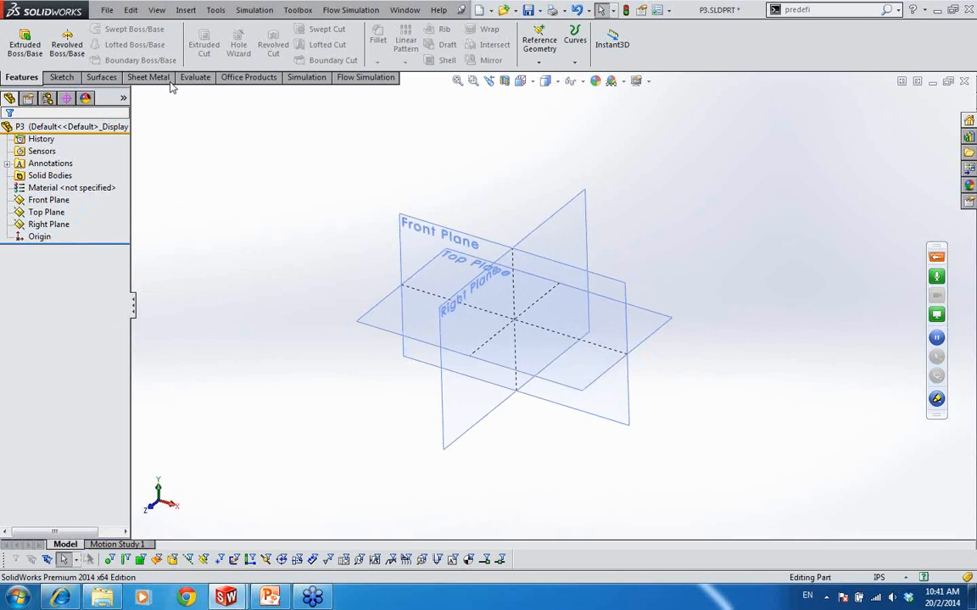
- Save the emptied part, and also save it as the part template P3.PRTDOT in the SolidWorks 2014 templates folder
left_click(108, 10)
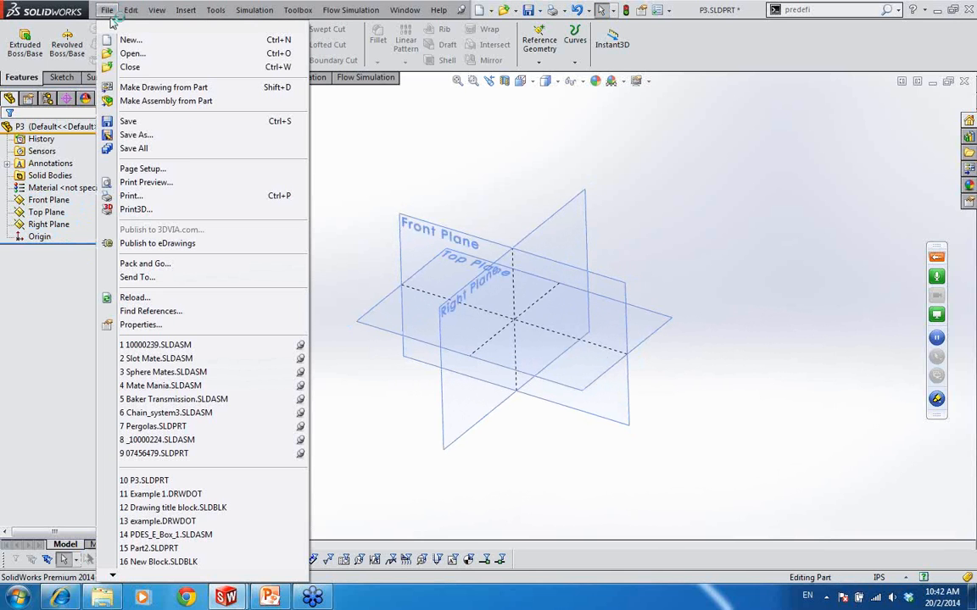
left_click(194, 122)
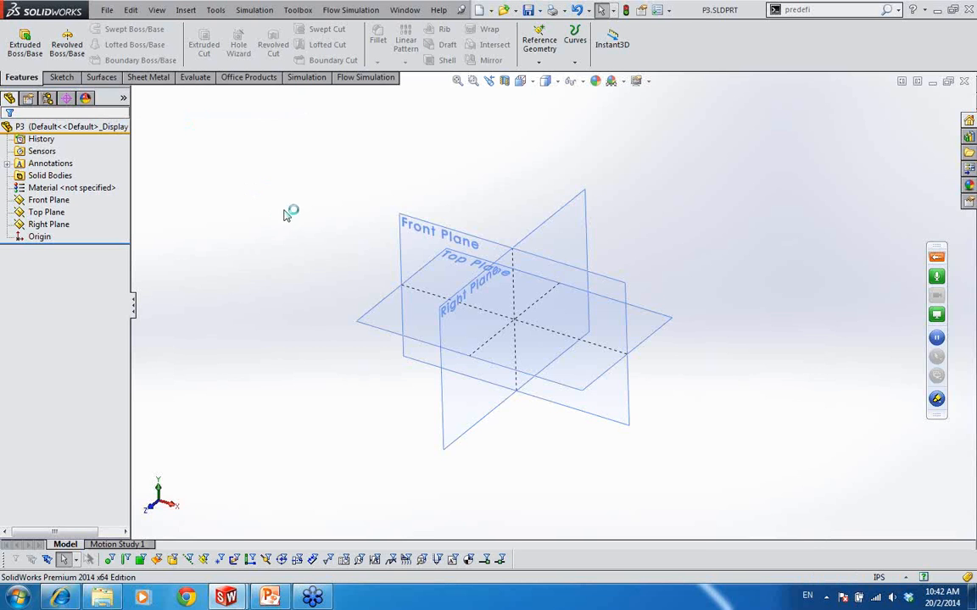
left_click(107, 10)
left_click(169, 138)
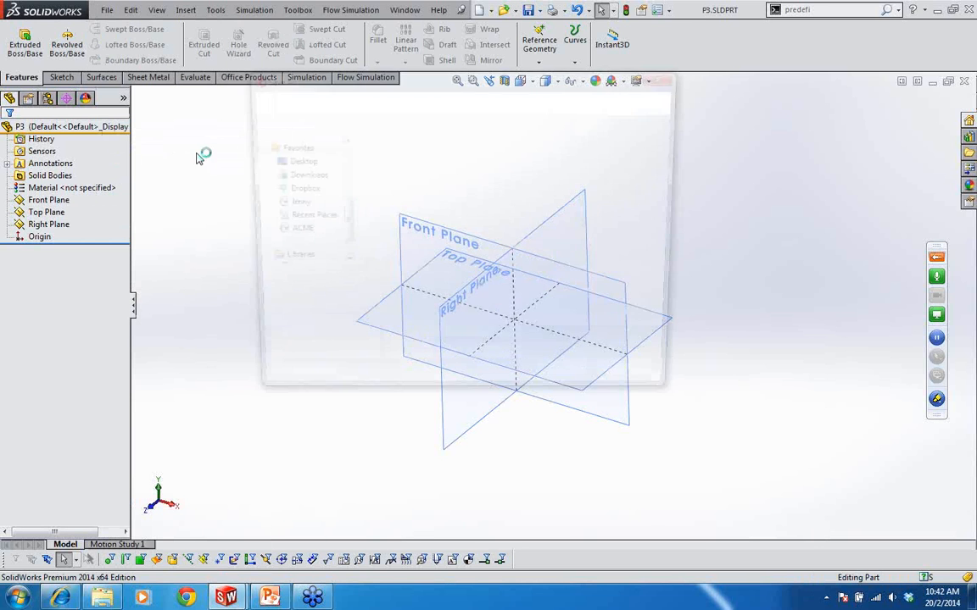
left_click(412, 304)
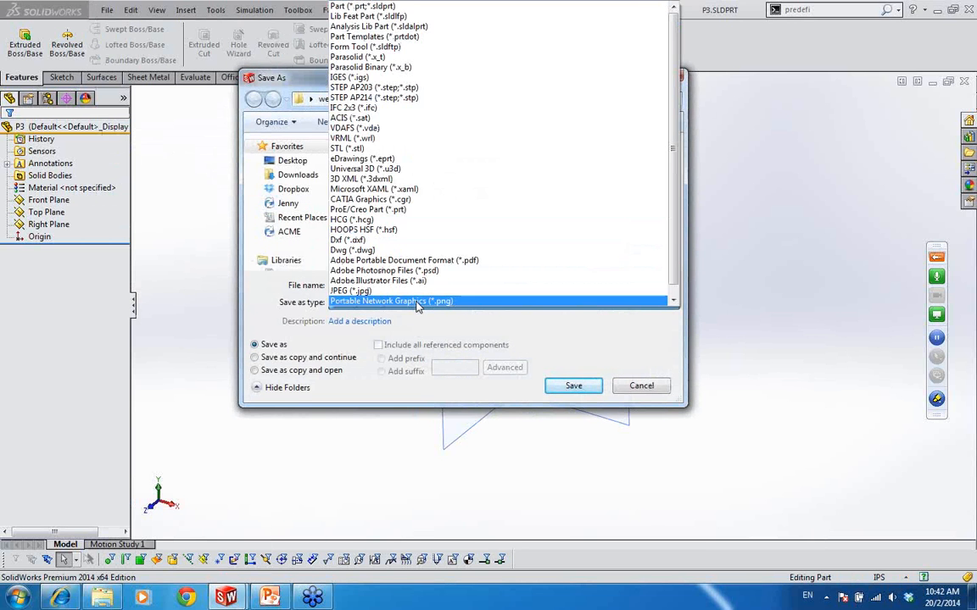
left_click(394, 36)
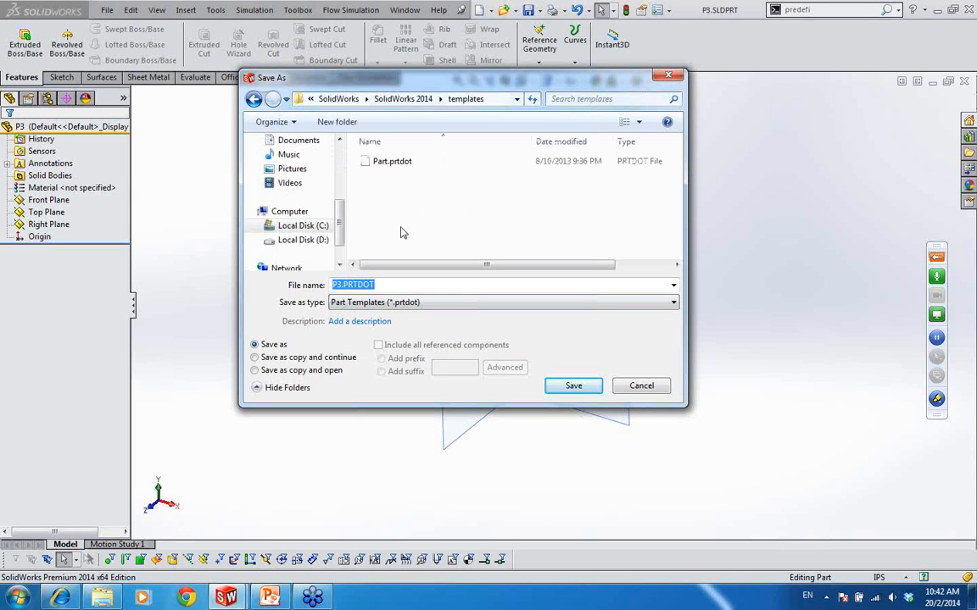
left_click(363, 286)
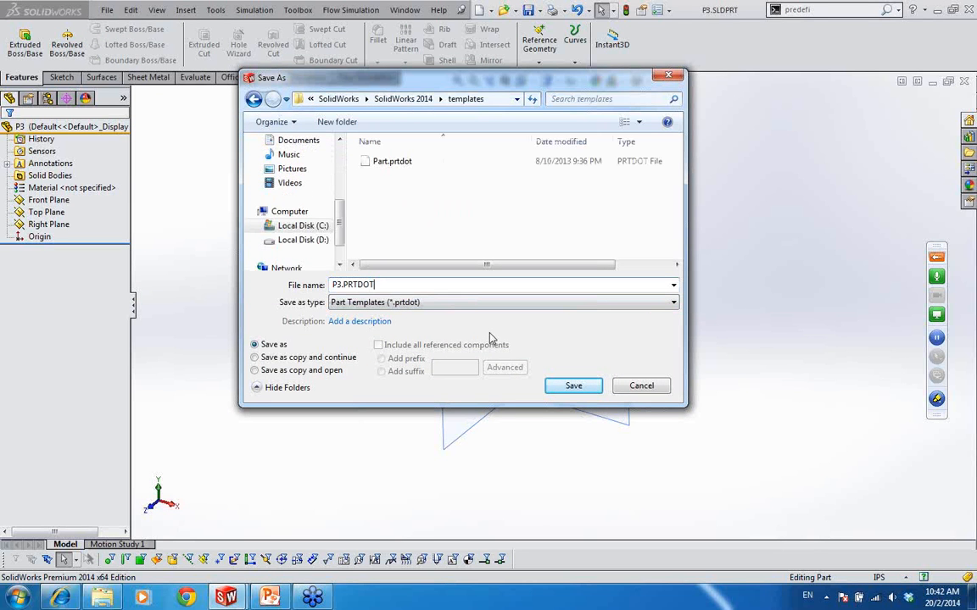
left_click(574, 387)
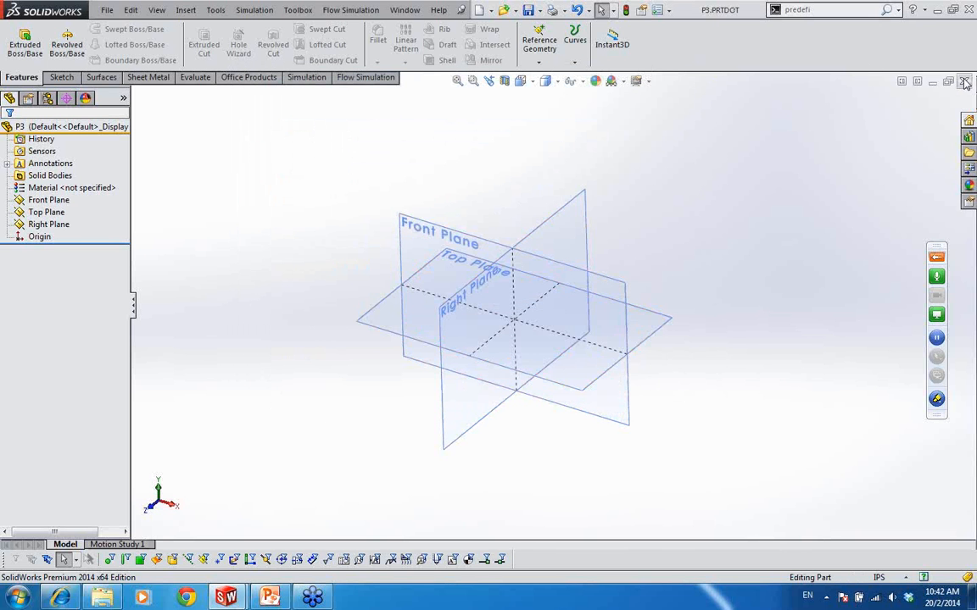
- Close the template file and create a new part from the P3 template
left_click(964, 81)
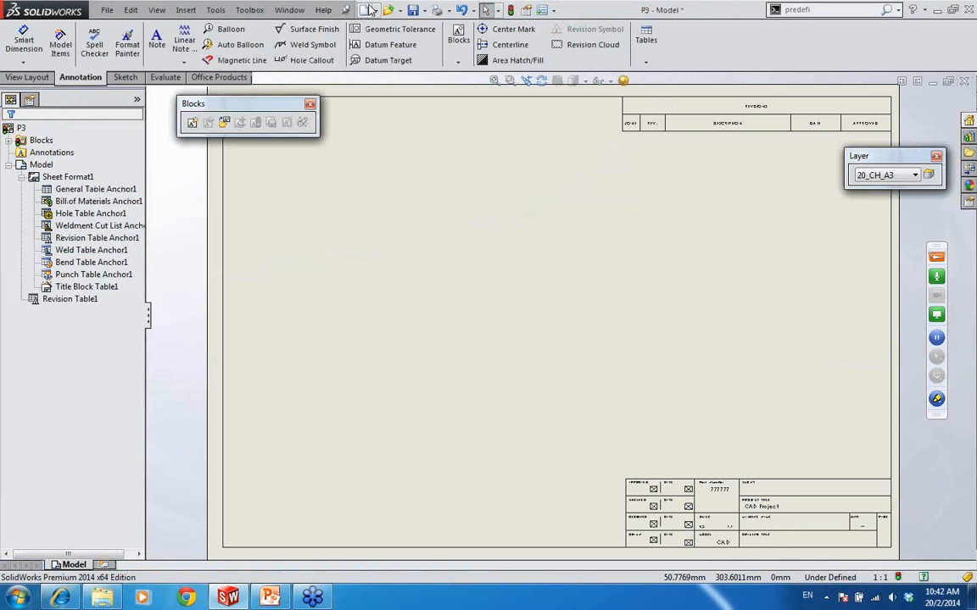
left_click(366, 12)
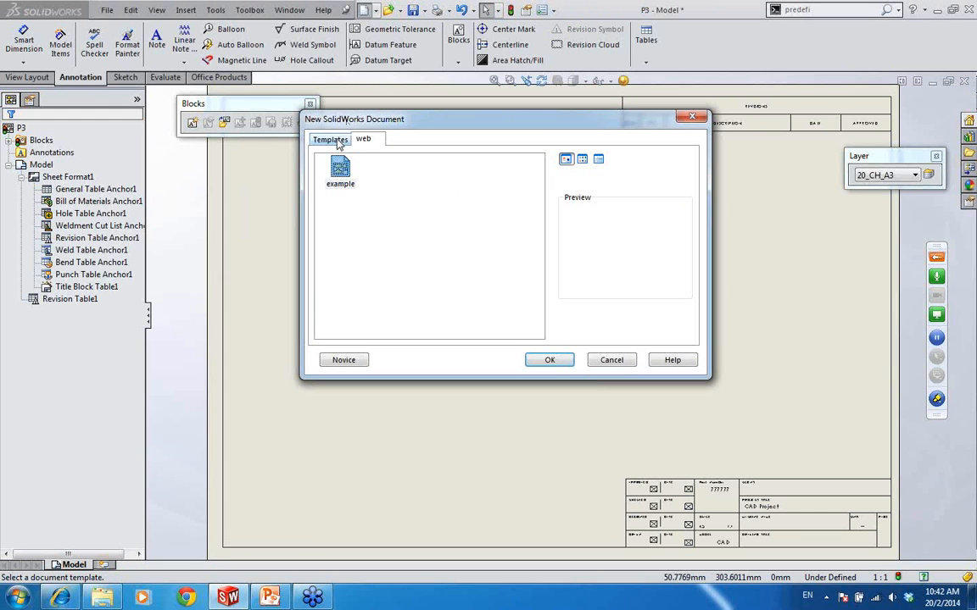
left_click(331, 139)
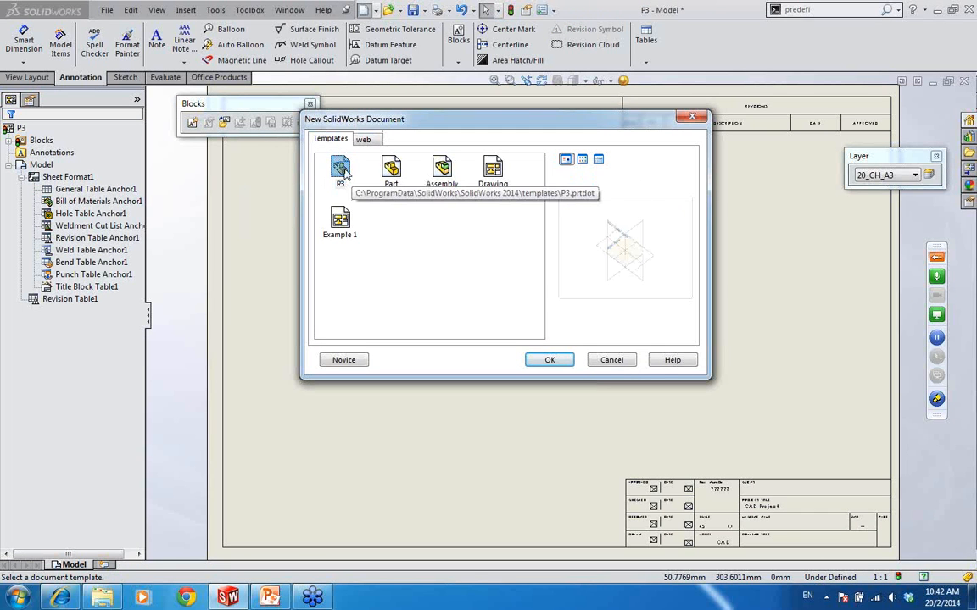
double_click(340, 169)
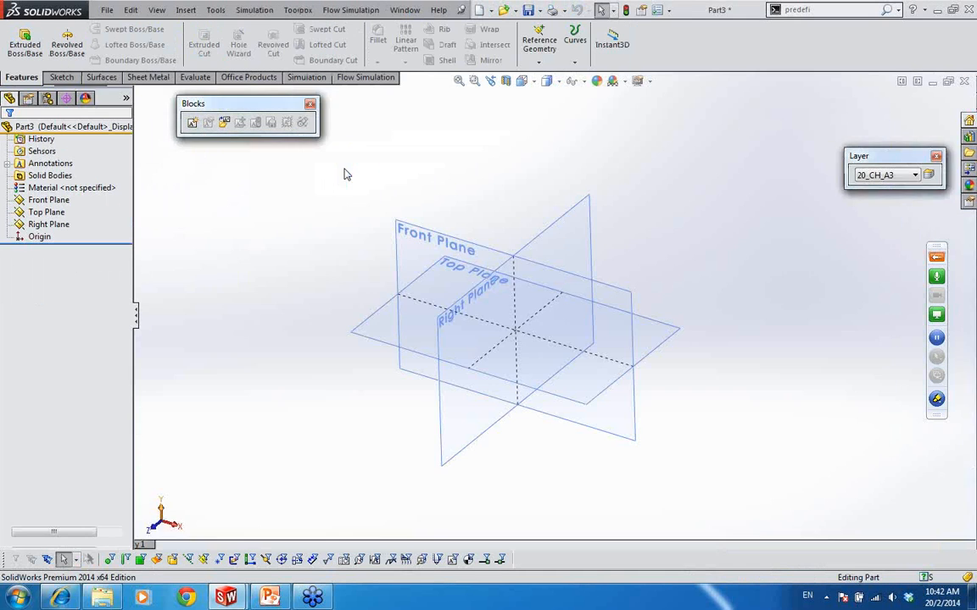
middle_click_drag(344, 174, 504, 222)
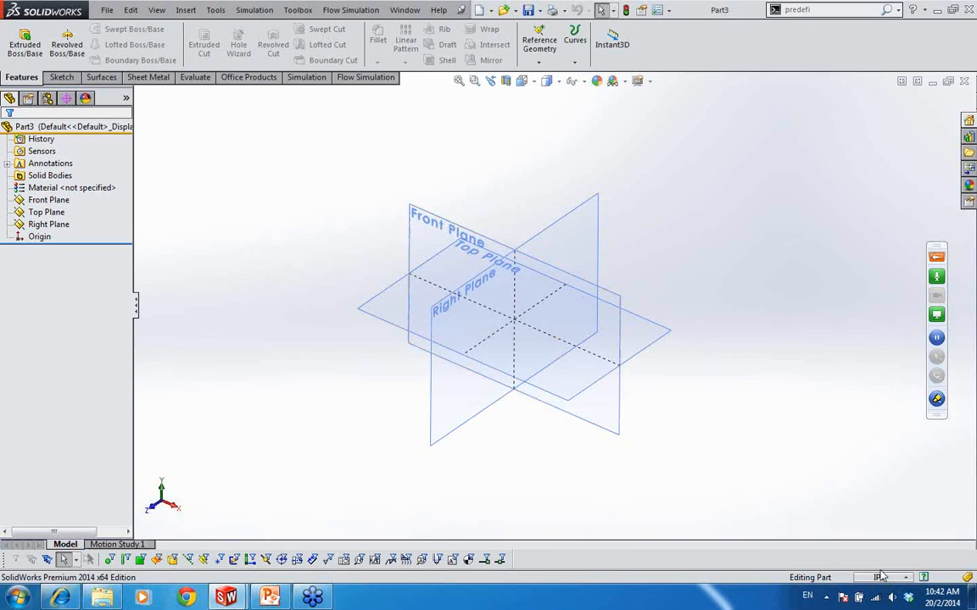
- Check the new part's Client, Machine Name and Drawing Title custom properties and its document unit system
left_click(107, 9)
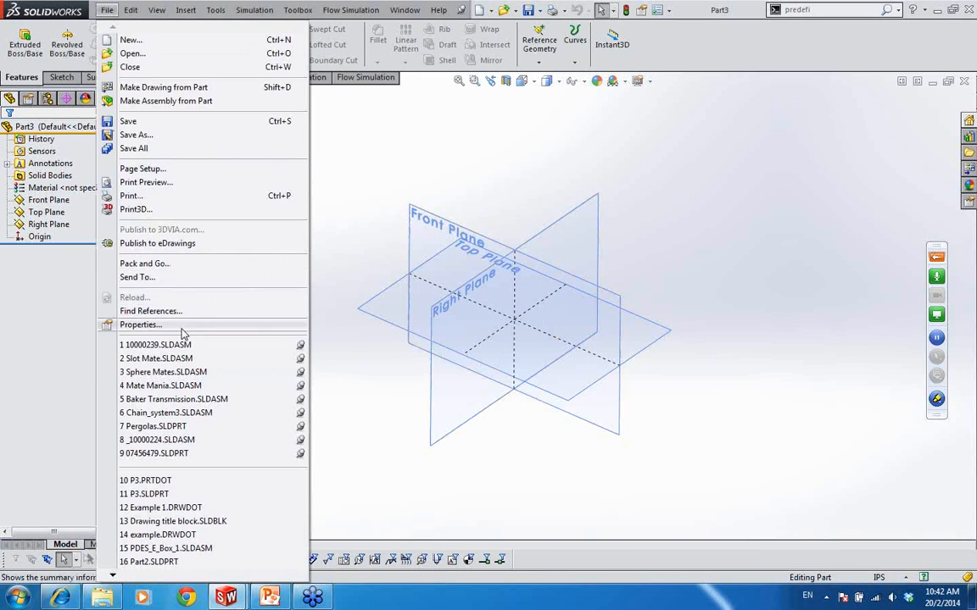
left_click(141, 324)
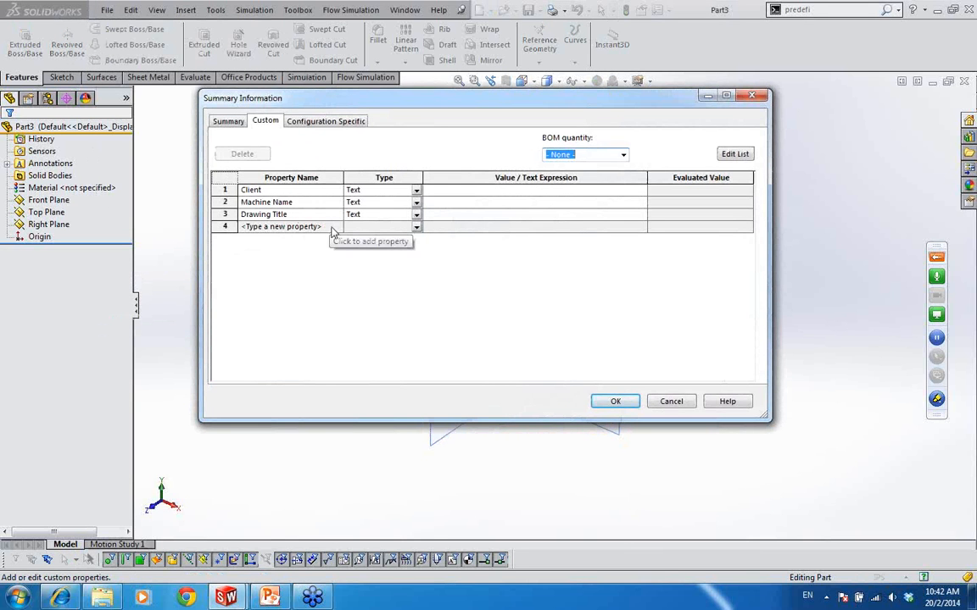
left_click(453, 196)
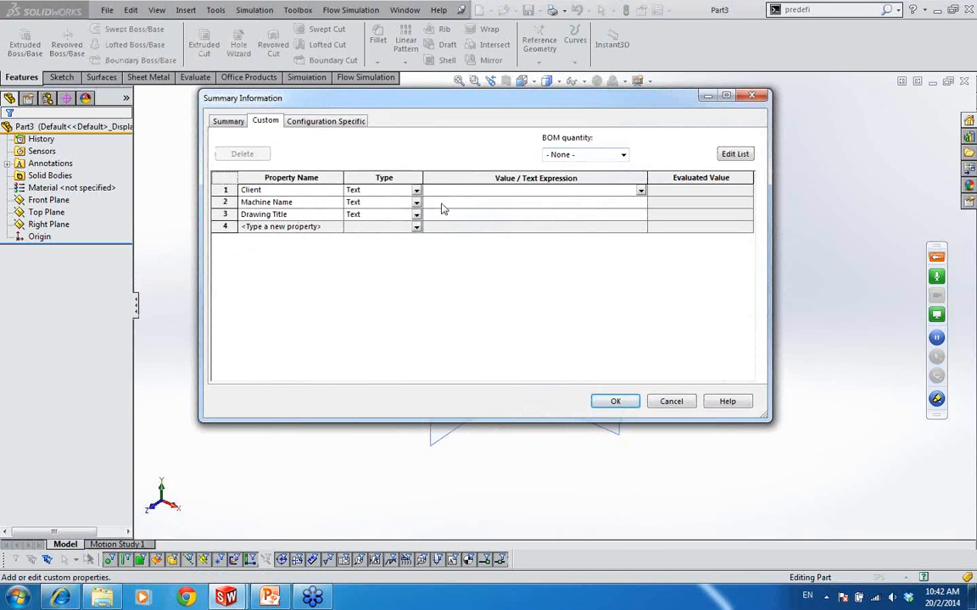
left_click(442, 204)
left_click(442, 216)
left_click(452, 192)
left_click(452, 203)
left_click(442, 216)
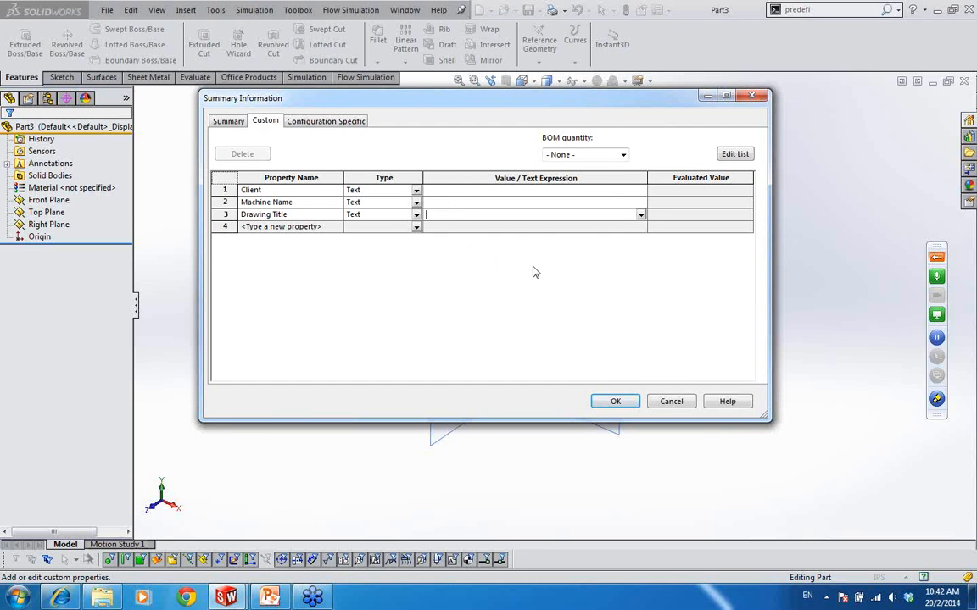
left_click(618, 402)
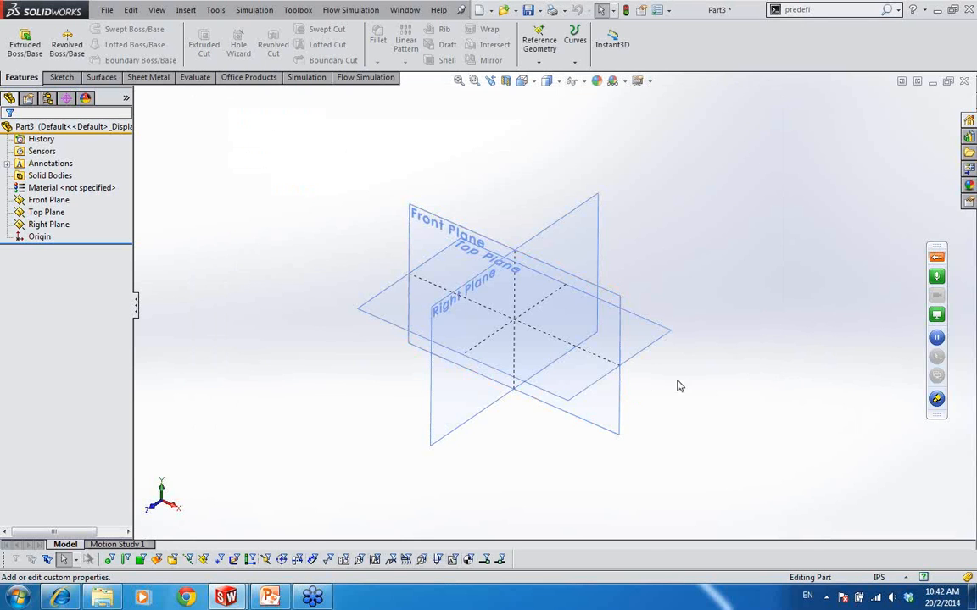
left_click(881, 578)
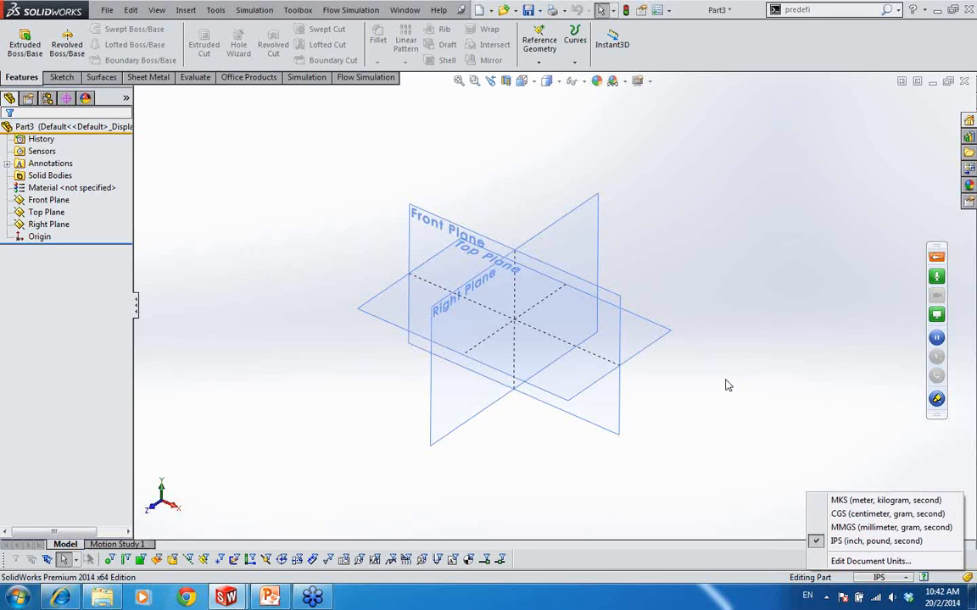
- Close the test part made from the P3 template and return to the P3 drawing
left_click(665, 347)
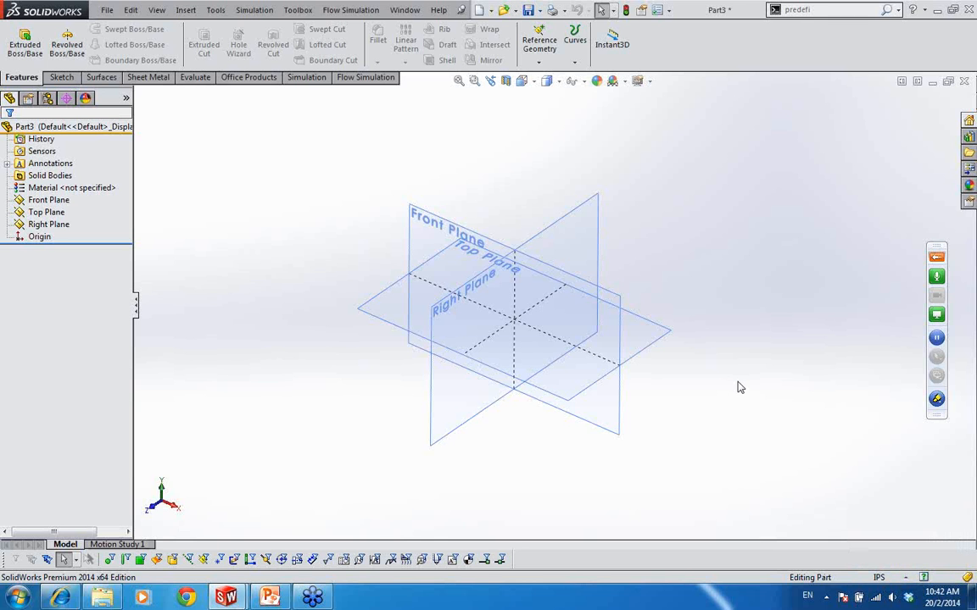
left_click(965, 81)
left_click(496, 317)
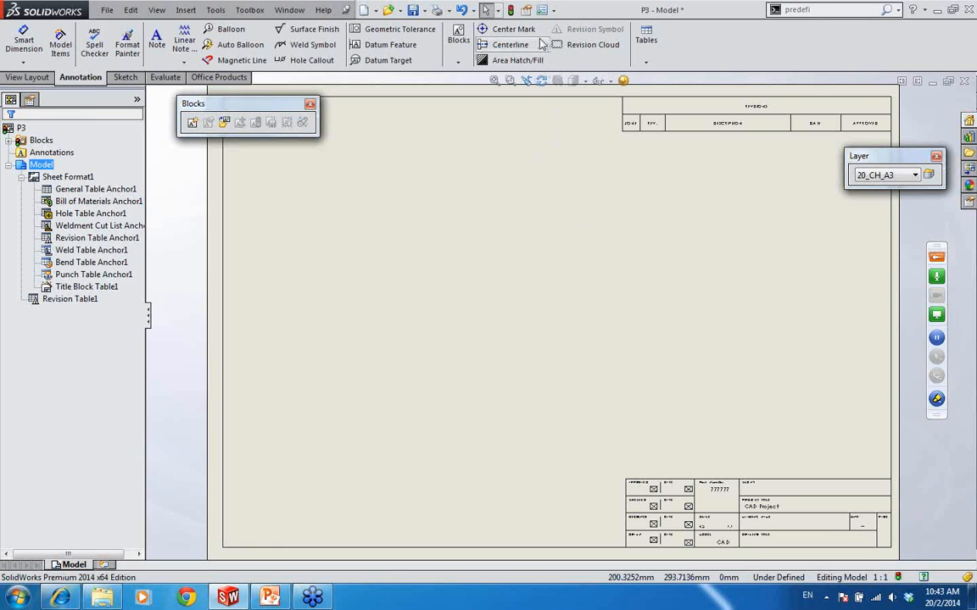
- Examine the drawing's angle dimension settings in the document properties and compare the three text position options in the preview
left_click(541, 10)
left_click(355, 45)
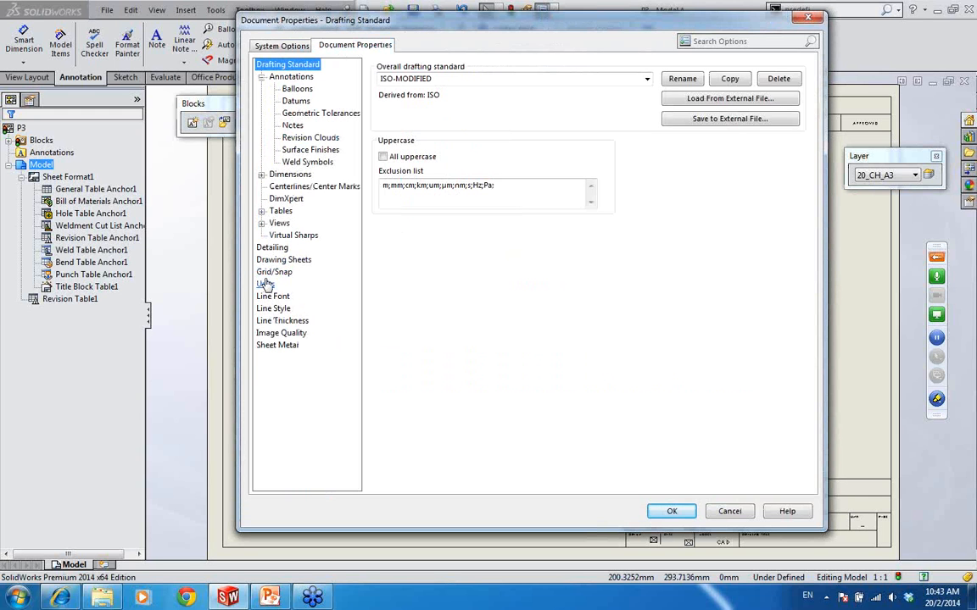
left_click(261, 175)
left_click(293, 187)
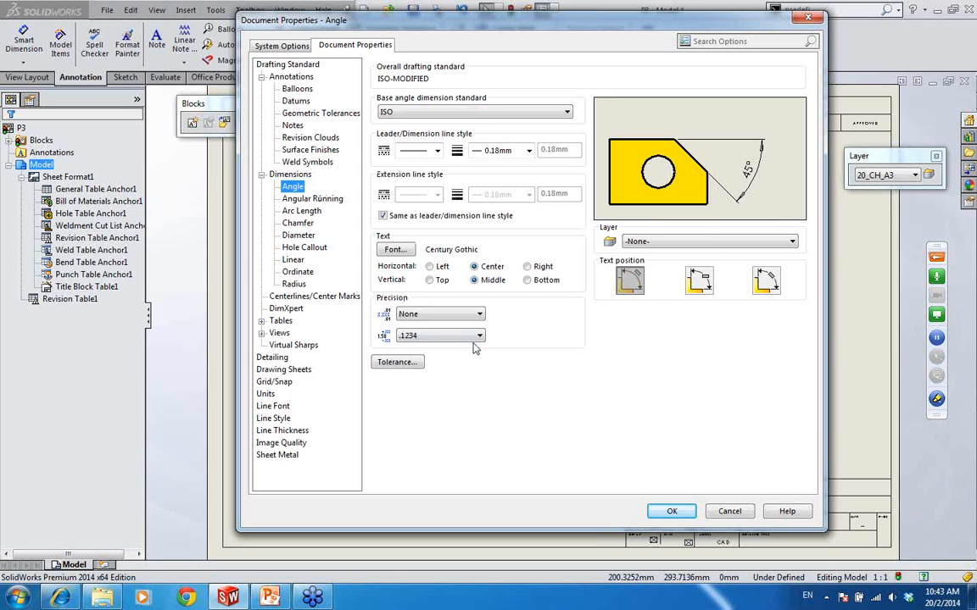
left_click(703, 285)
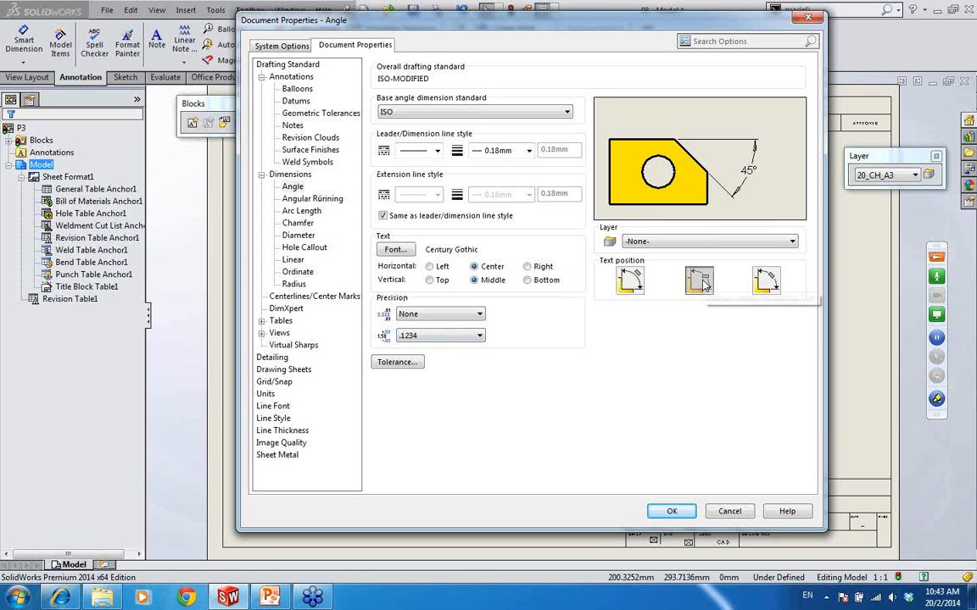
left_click(633, 283)
left_click(765, 283)
left_click(698, 282)
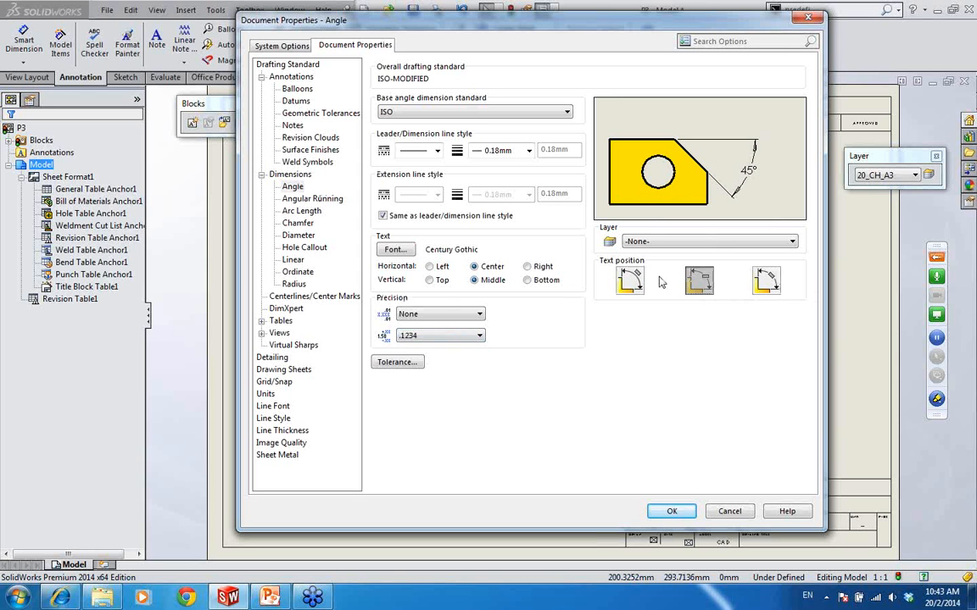
left_click(630, 282)
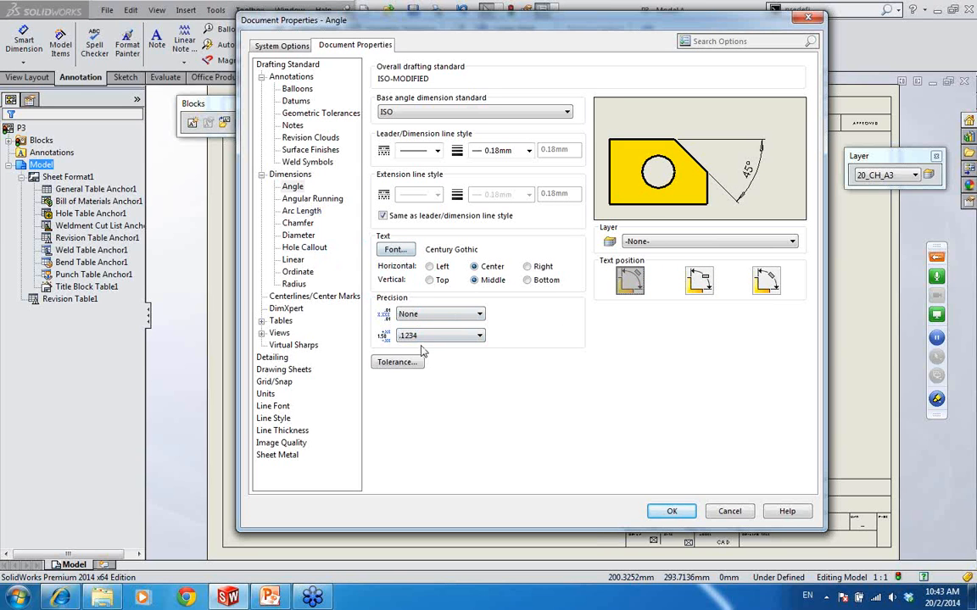
- Examine the centerline and center mark settings and the layers available for each
left_click(286, 297)
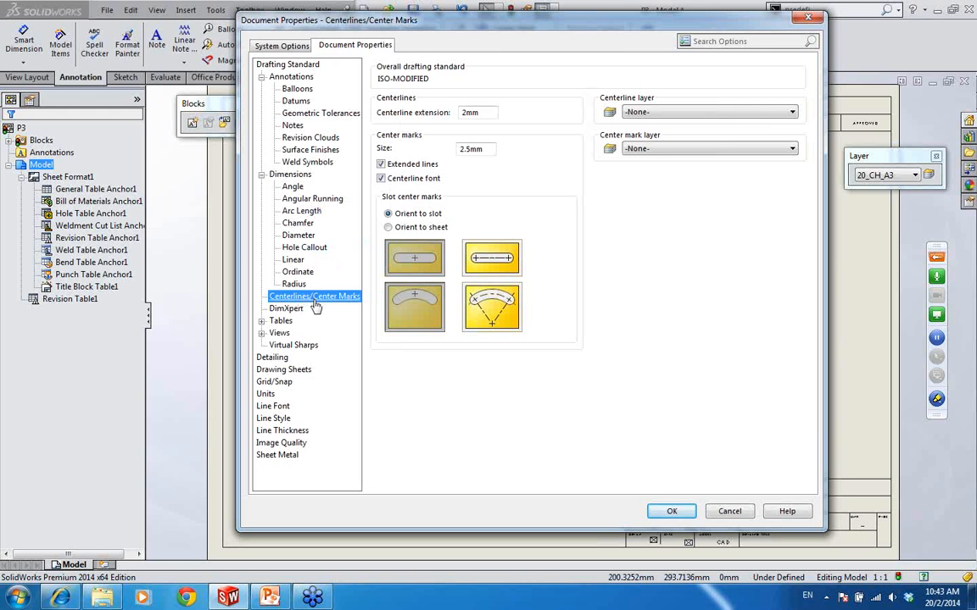
left_click(701, 111)
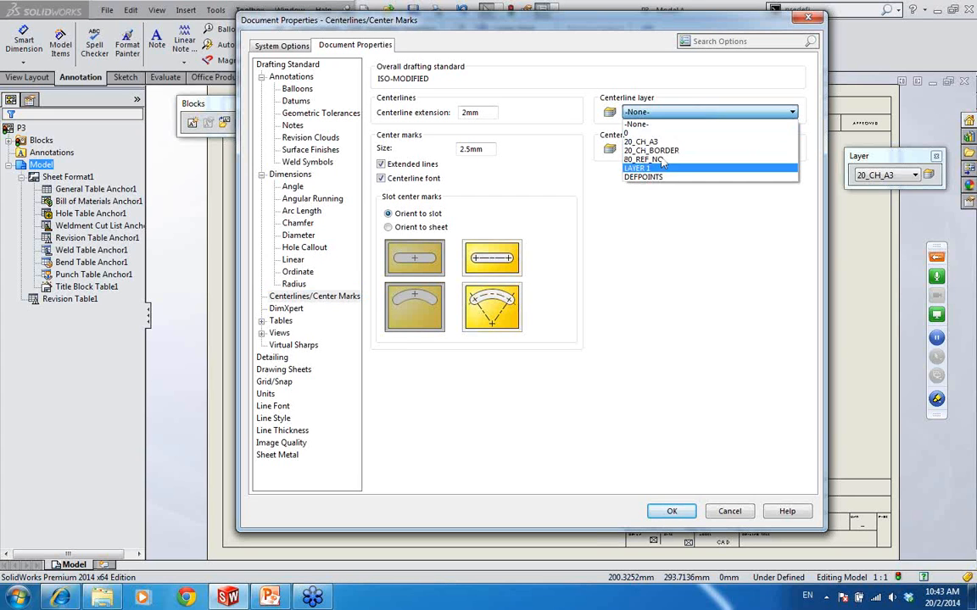
left_click(665, 196)
left_click(674, 150)
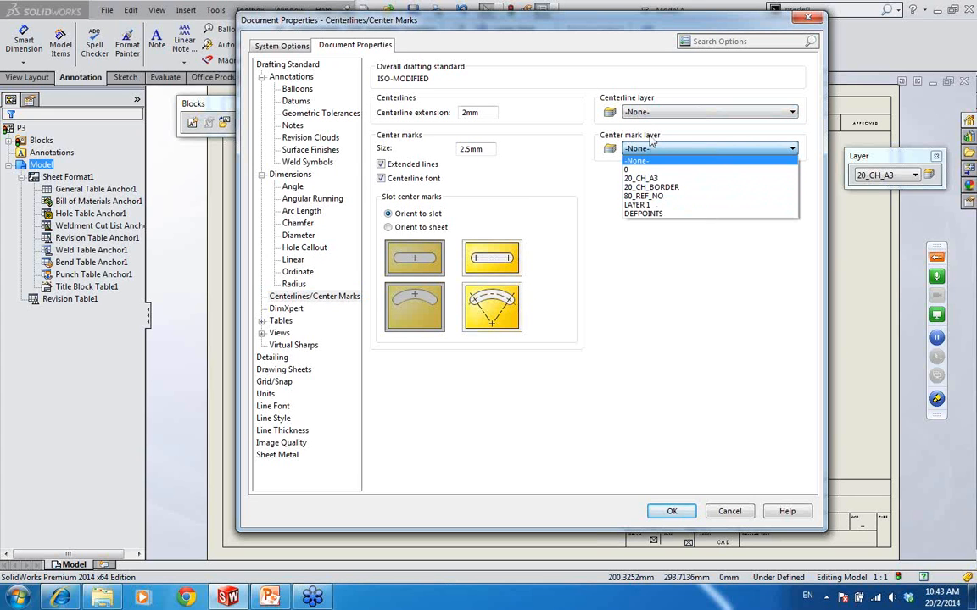
left_click(644, 270)
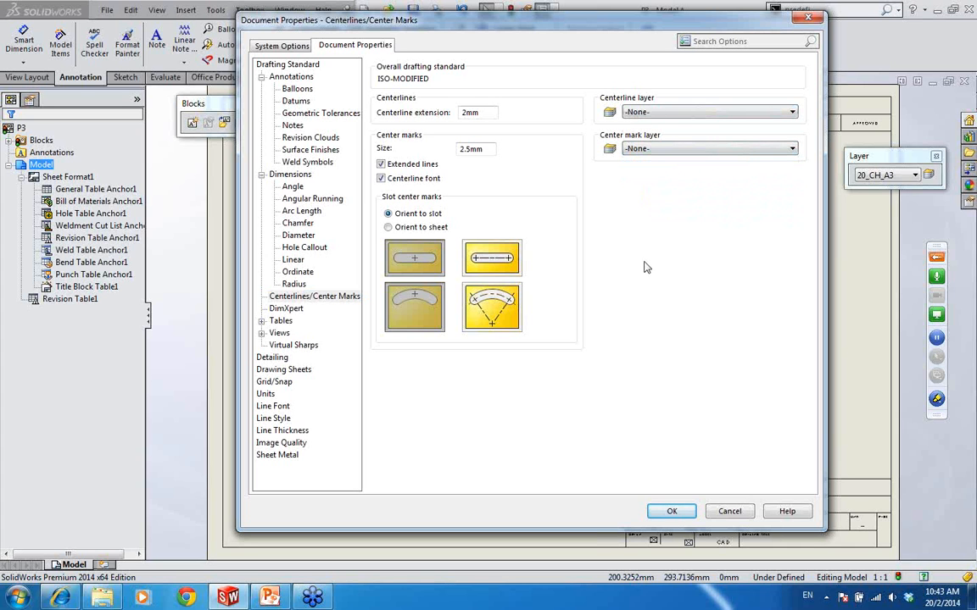
- Set the zero quantity display for bill of materials tables to Zero "0"
left_click(262, 321)
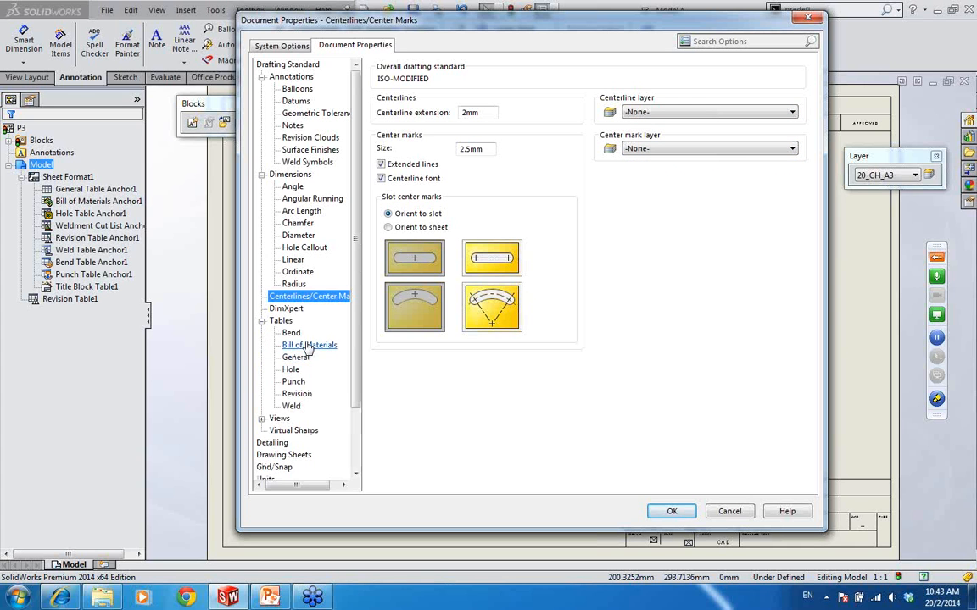
left_click(281, 321)
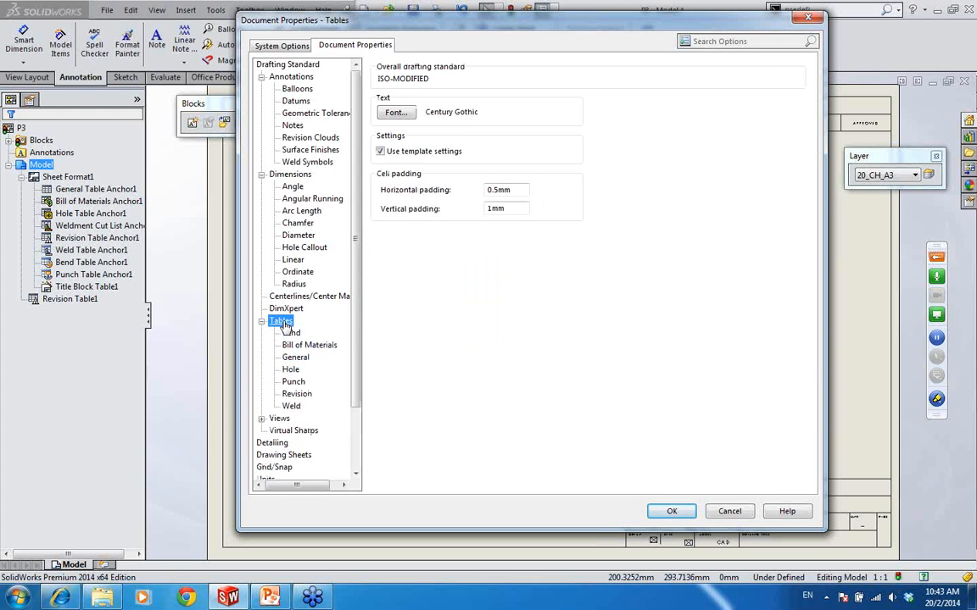
left_click(293, 345)
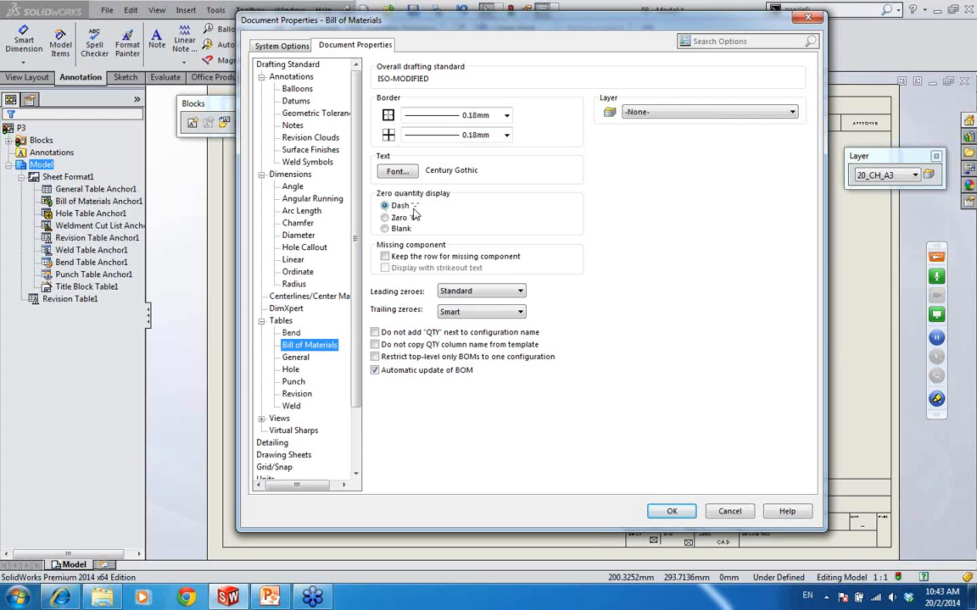
left_click(386, 219)
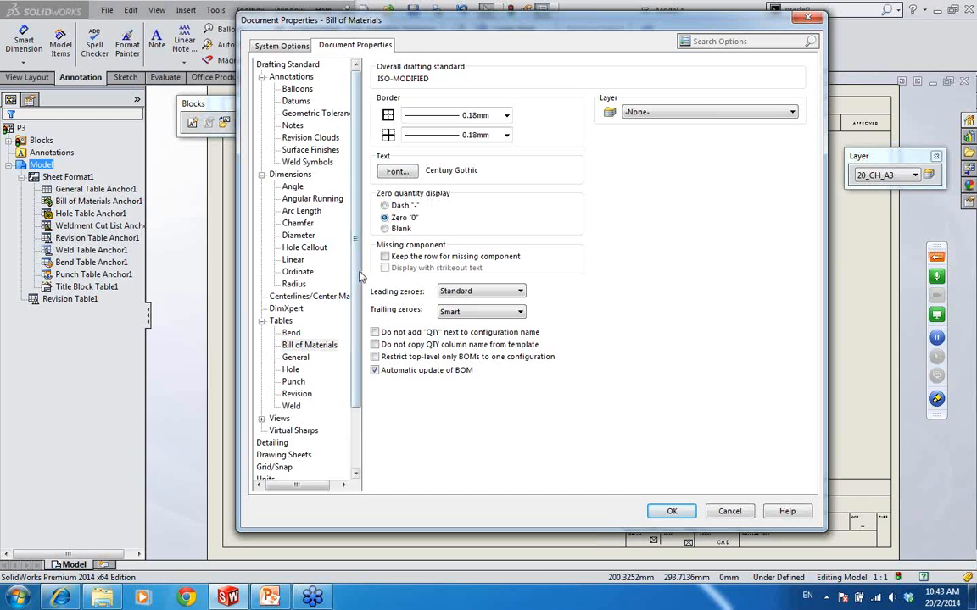
- Review the drawing sheet, line font, line style and line thickness settings, and apply the document properties
scroll(340, 340, "down", 2)
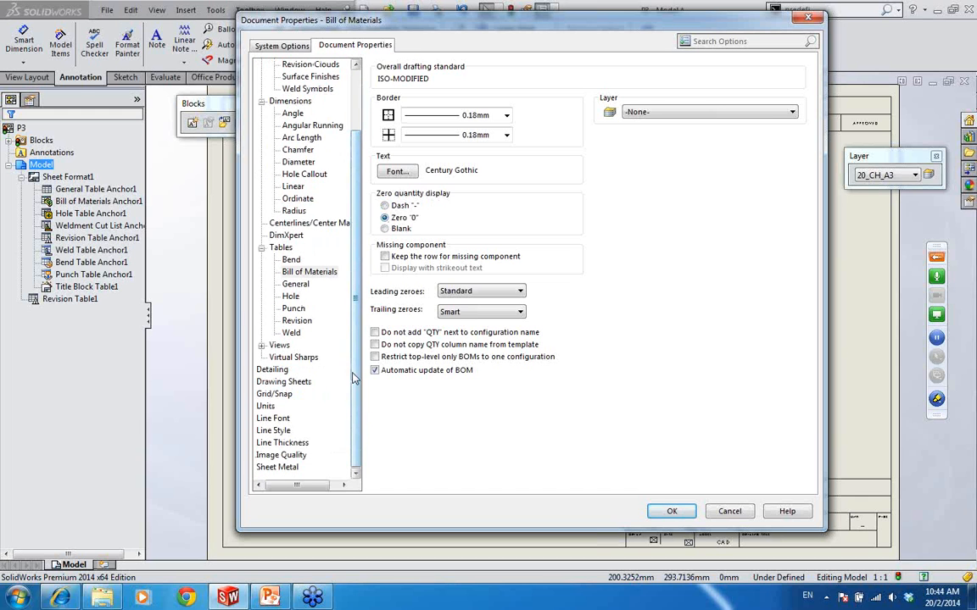
left_click(295, 383)
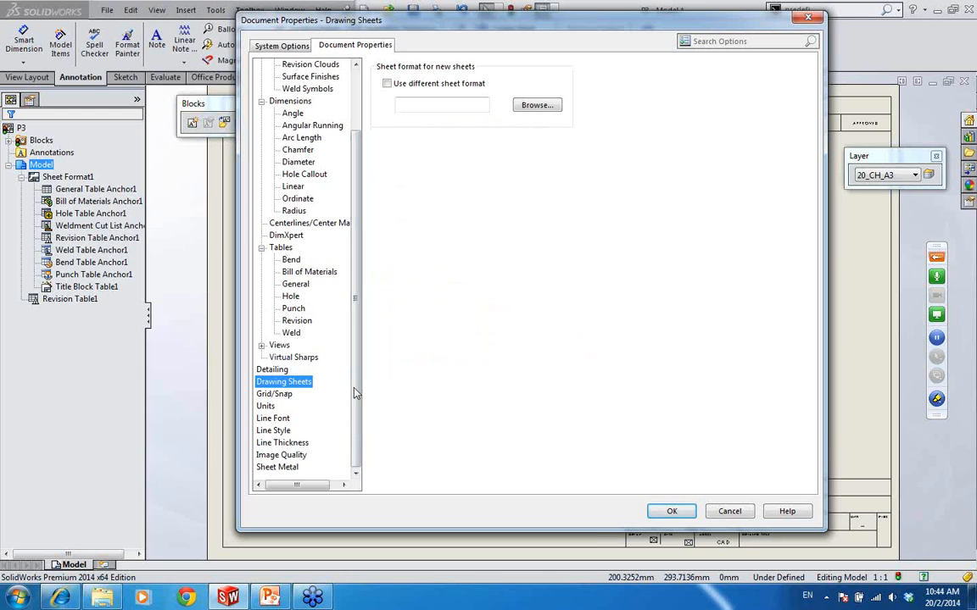
left_click(273, 419)
left_click(275, 432)
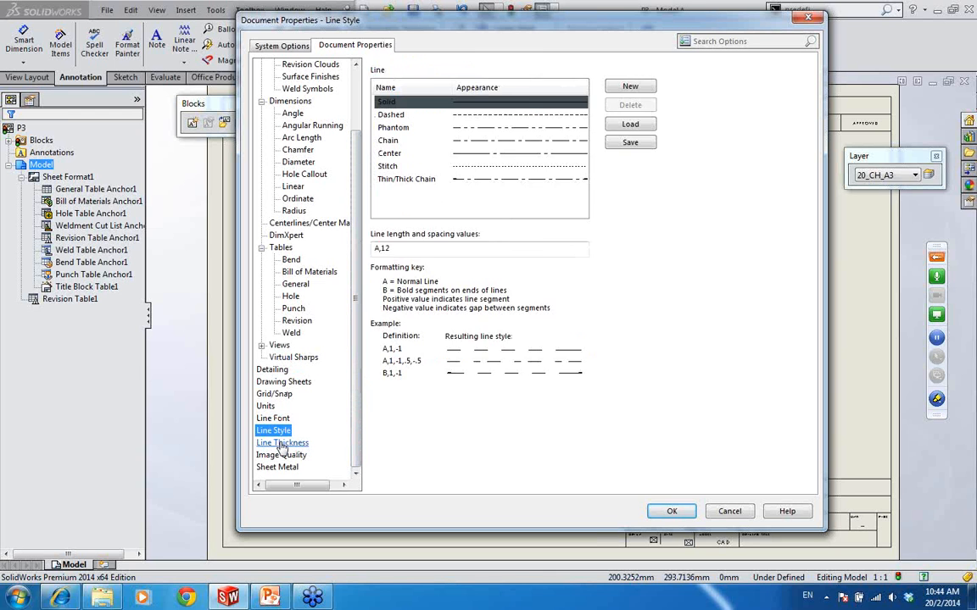
left_click(278, 445)
left_click(277, 434)
left_click(265, 419)
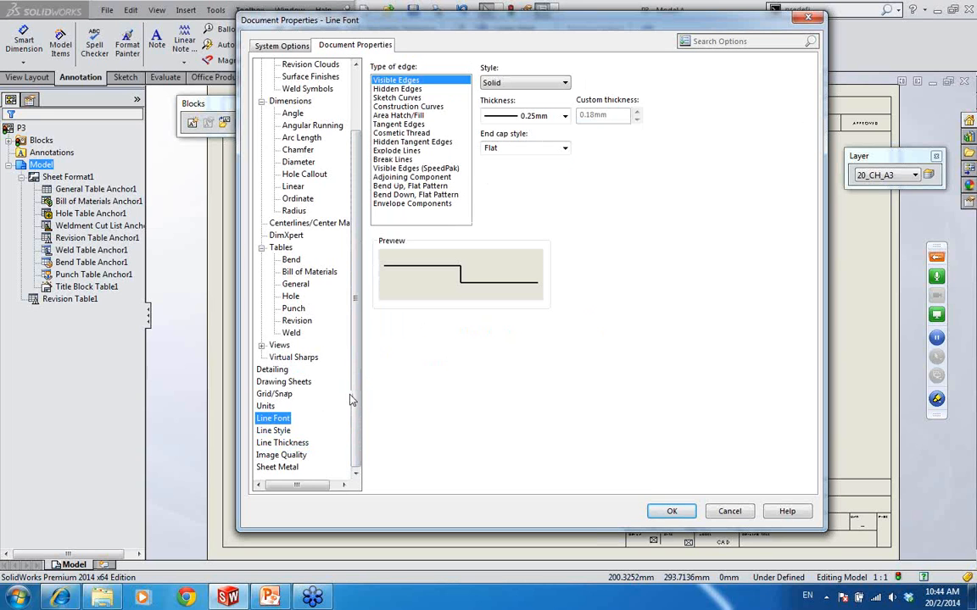
left_click_drag(355, 394, 360, 316)
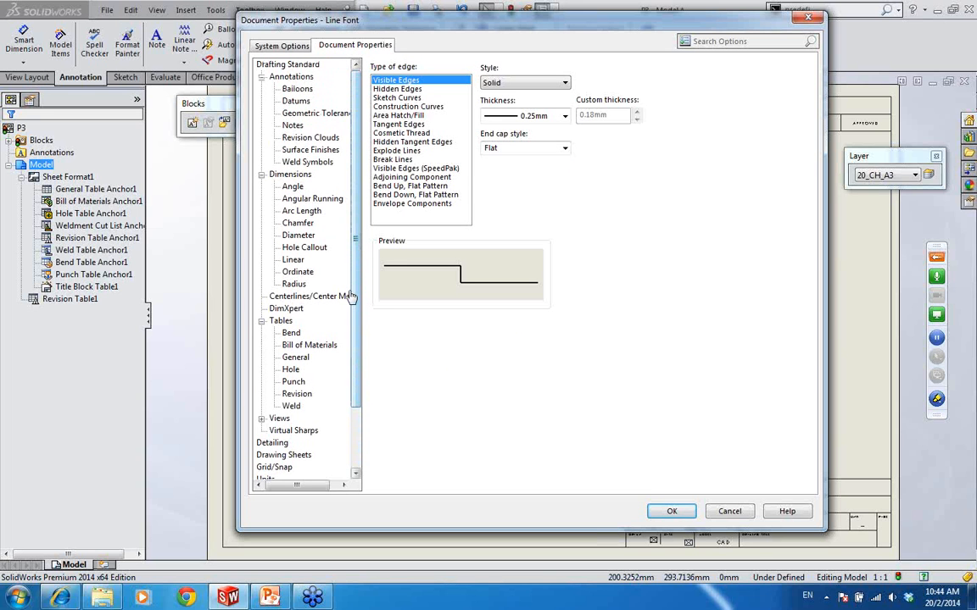
left_click(674, 512)
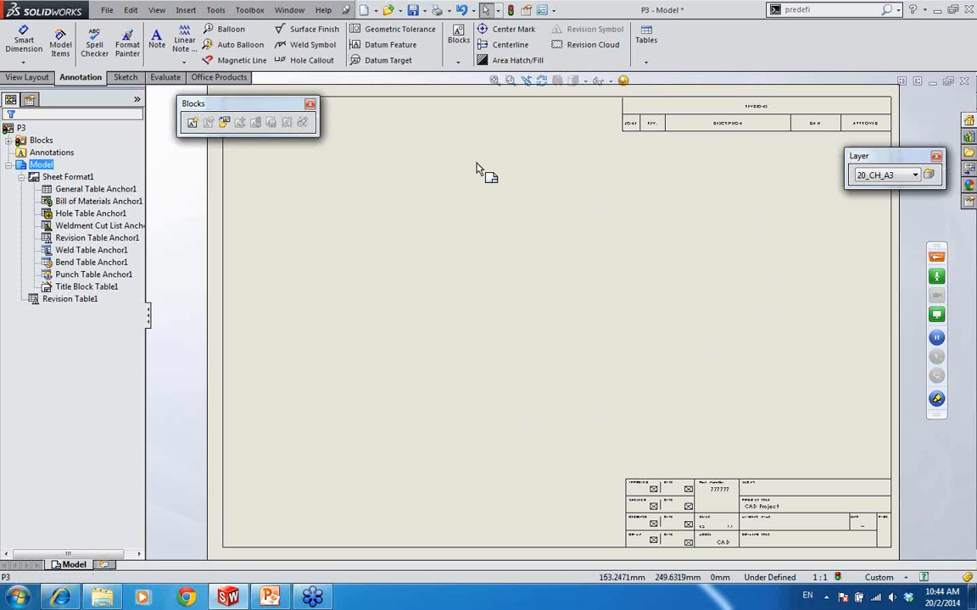
- Save the drawing as a drawing template named Example 2 in the SolidWorks 2014 templates folder
left_click(106, 10)
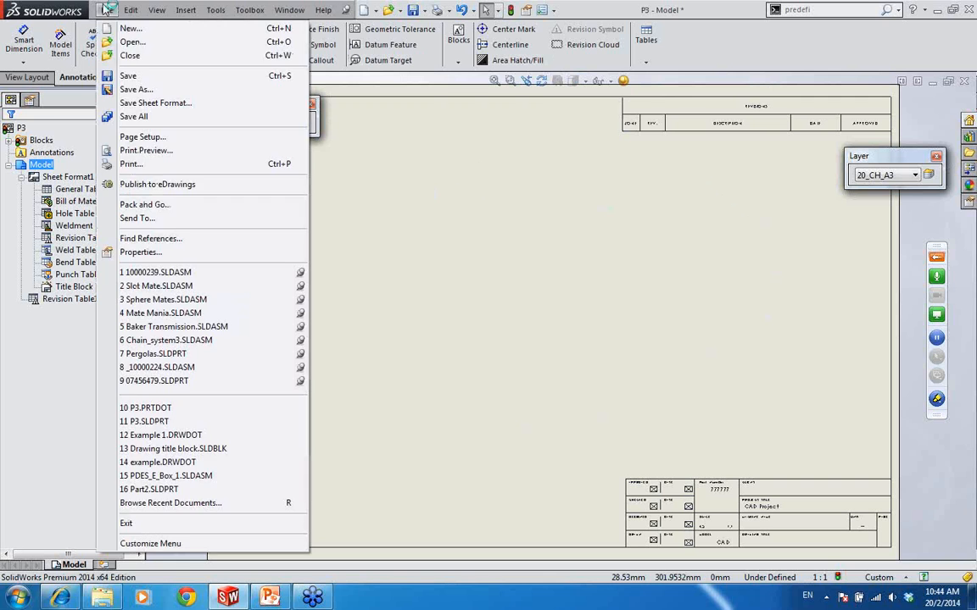
left_click(201, 90)
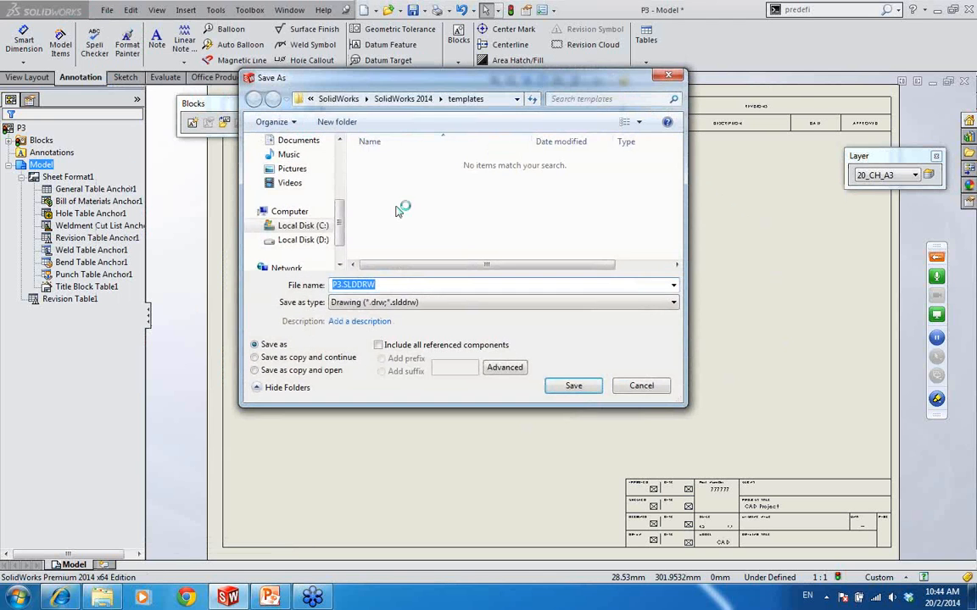
left_click(386, 302)
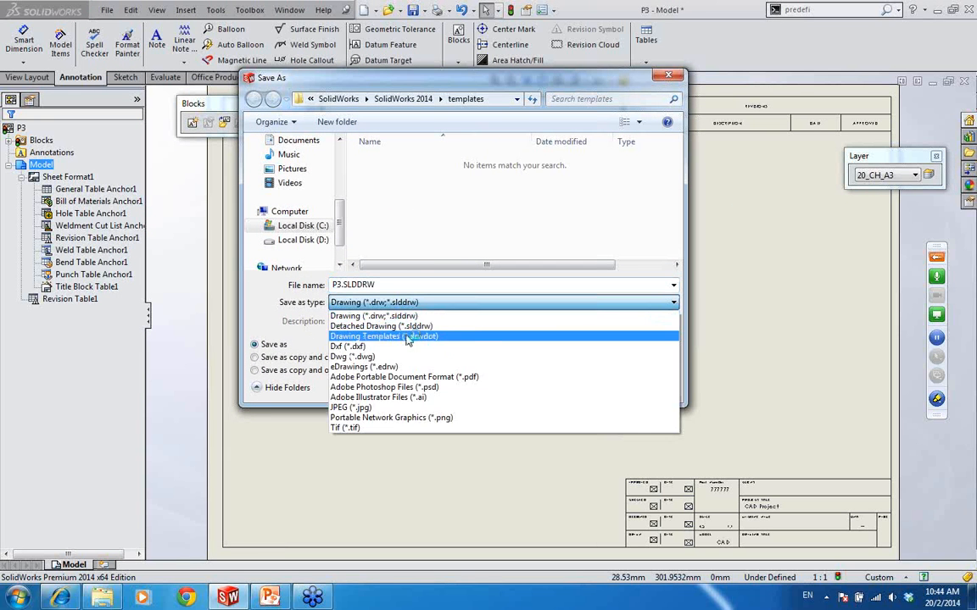
left_click(411, 337)
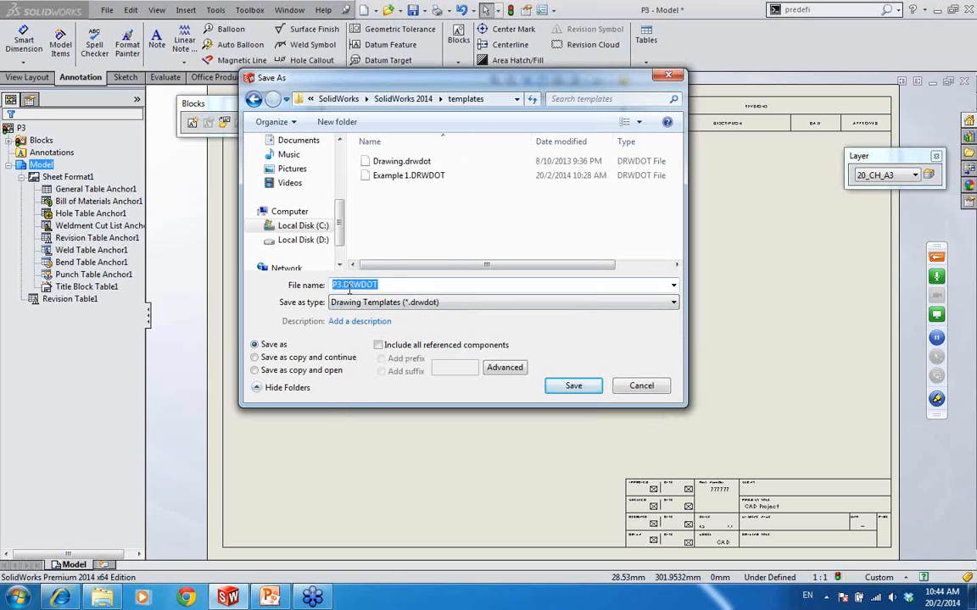
left_click(344, 285)
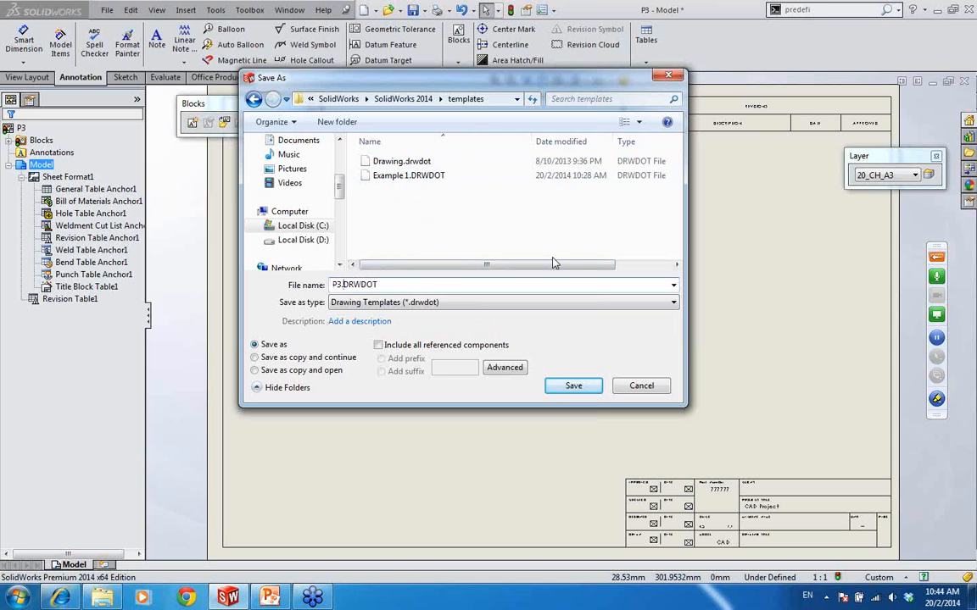
key("BackSpace")
key("BackSpace")
type("Example 2")
left_click(584, 389)
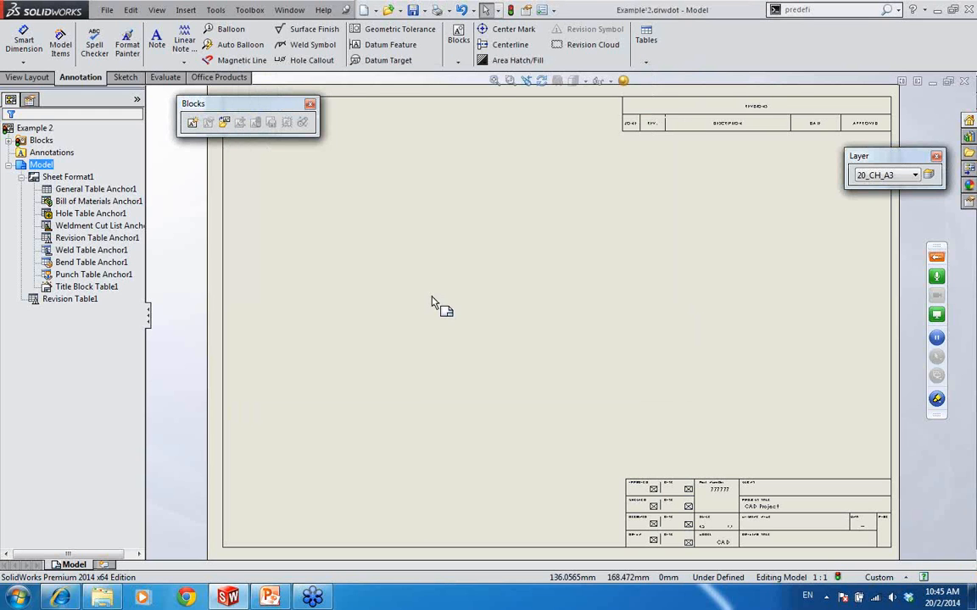
- Preview the Example 2 template among the new document templates without creating a drawing
left_click(364, 10)
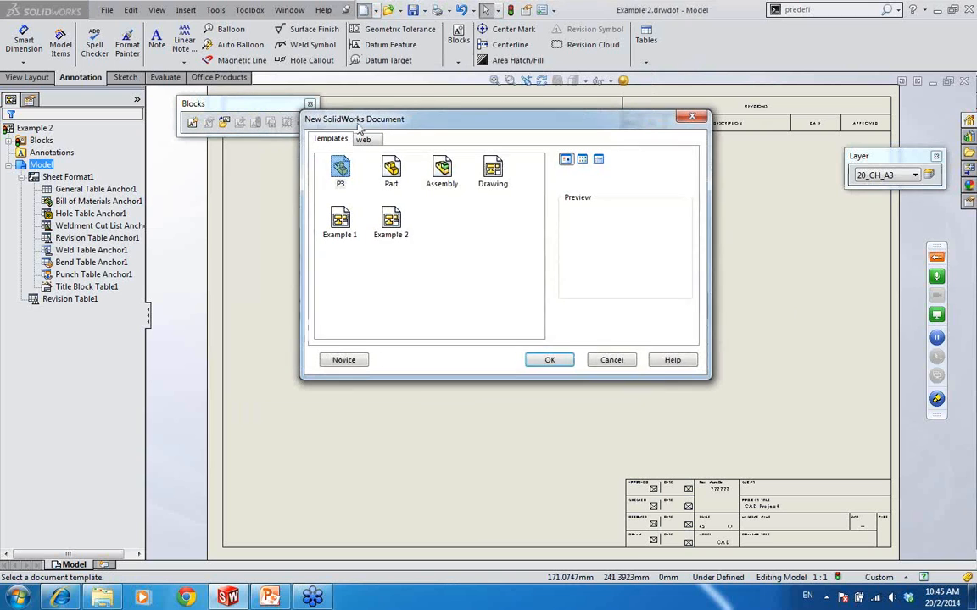
left_click(399, 238)
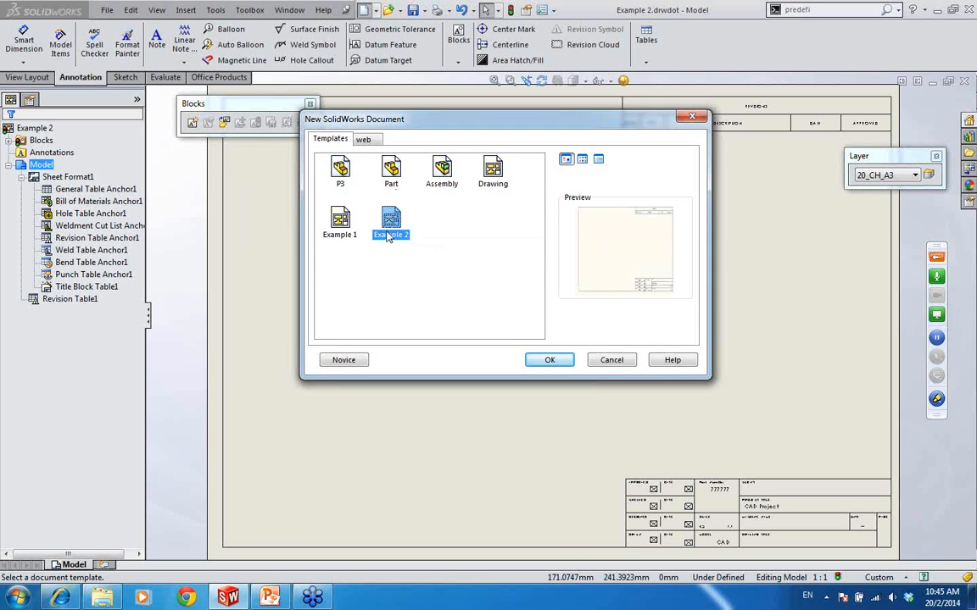
left_click(612, 361)
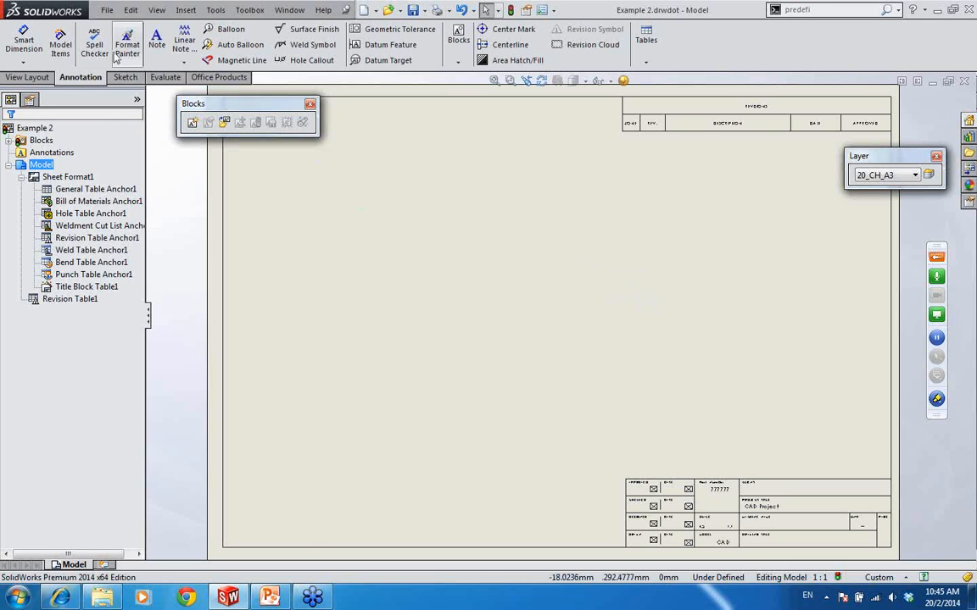
left_click(106, 10)
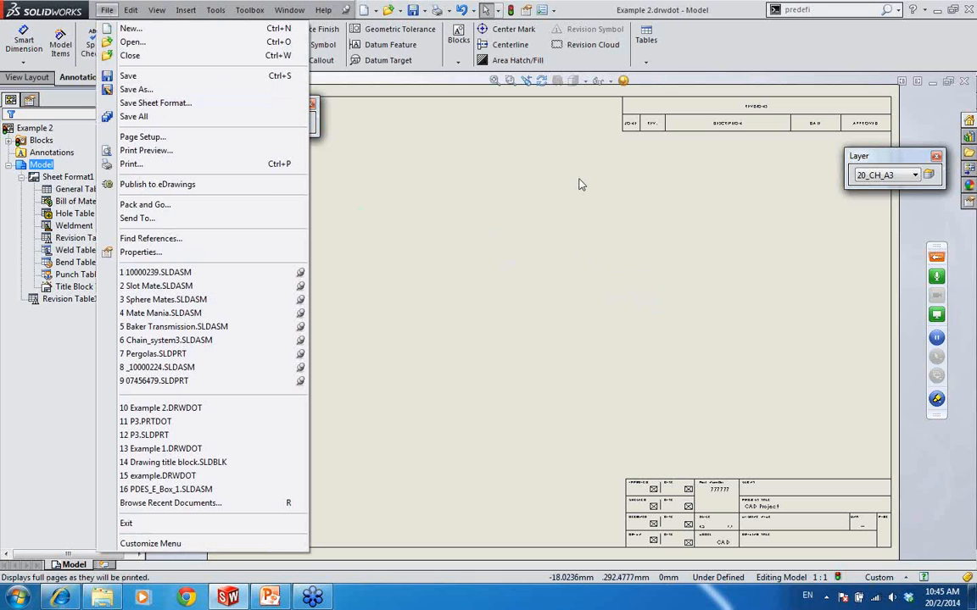
left_click(510, 380)
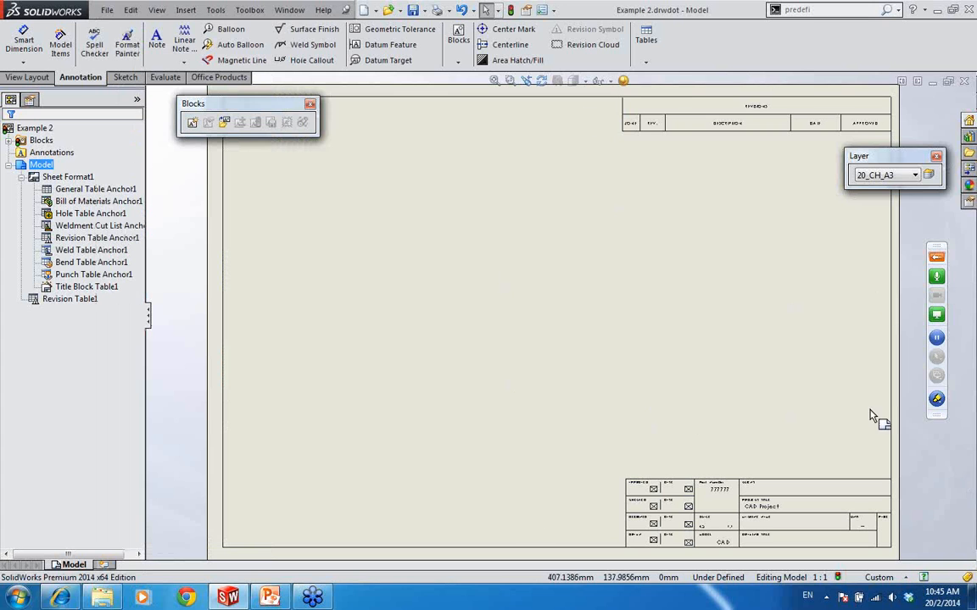